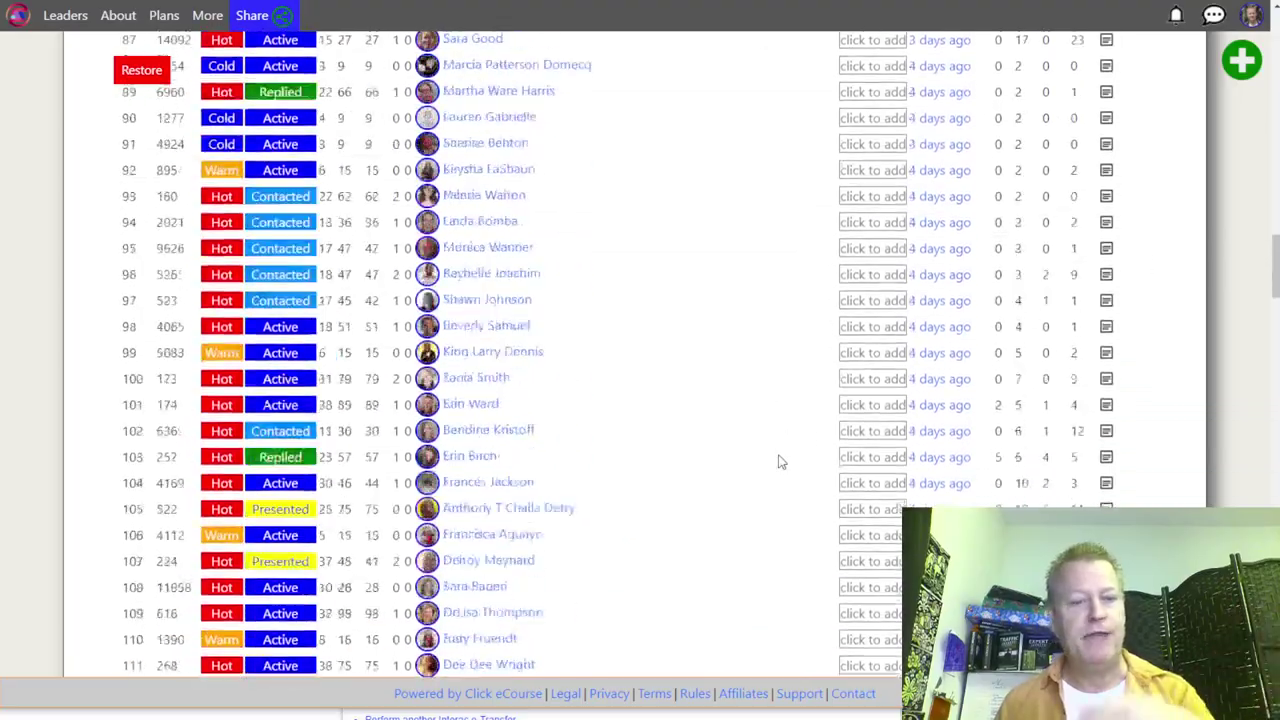
Step: Scroll through the Active Group Users contacts table, then switch over to the Facebook home feed
scroll(790, 450, down, 20)
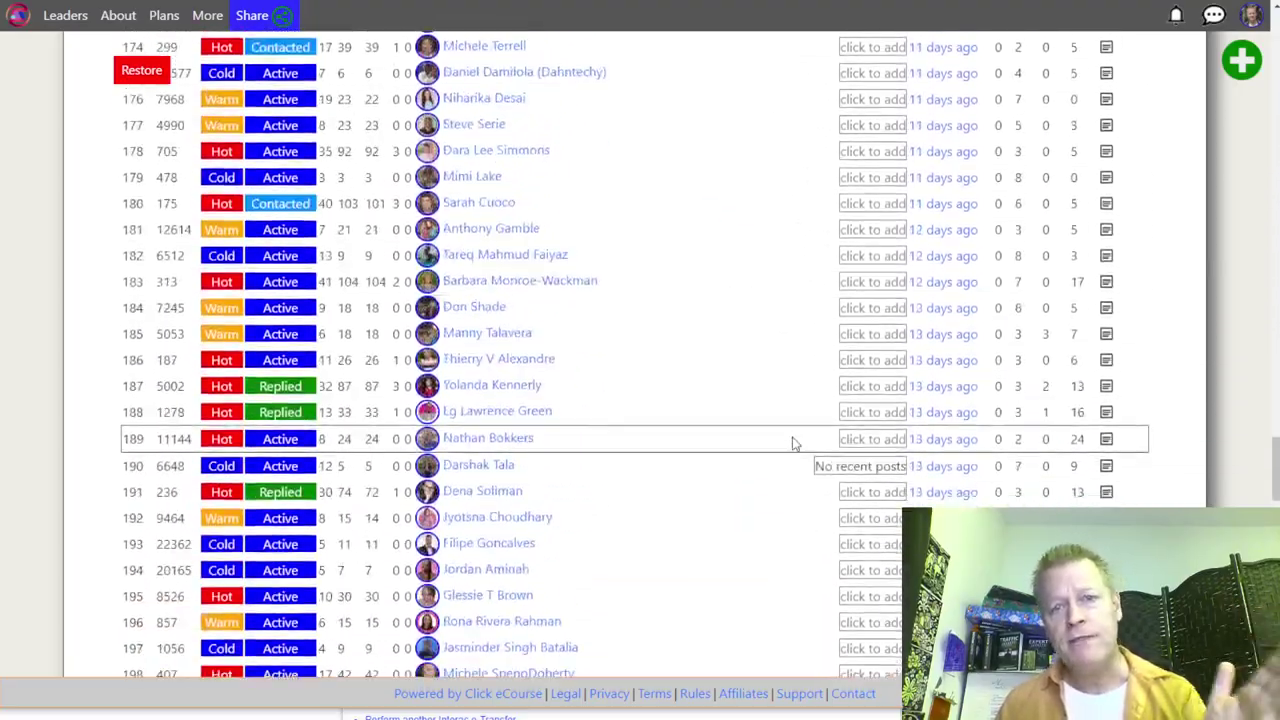
scroll(800, 441, down, 4)
scroll(803, 443, up, 10)
scroll(809, 434, down, 4)
scroll(785, 480, down, 5)
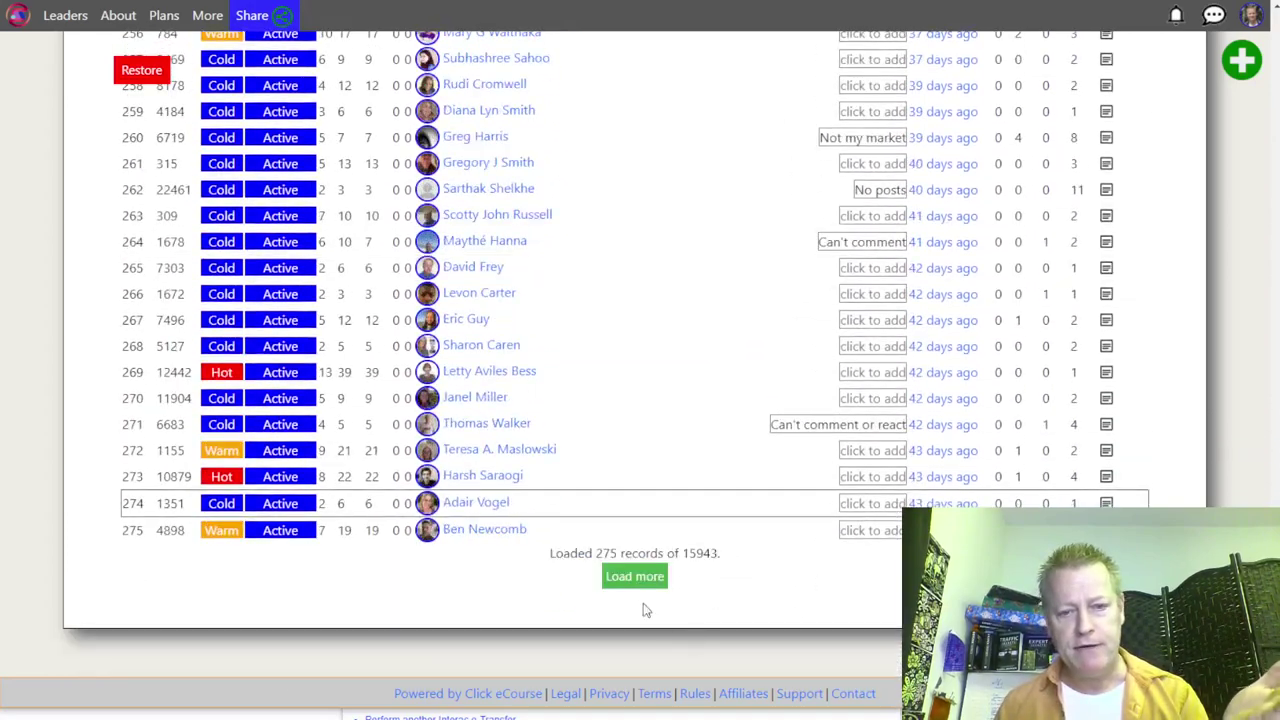
drag(682, 555, 724, 563)
scroll(723, 451, up, 20)
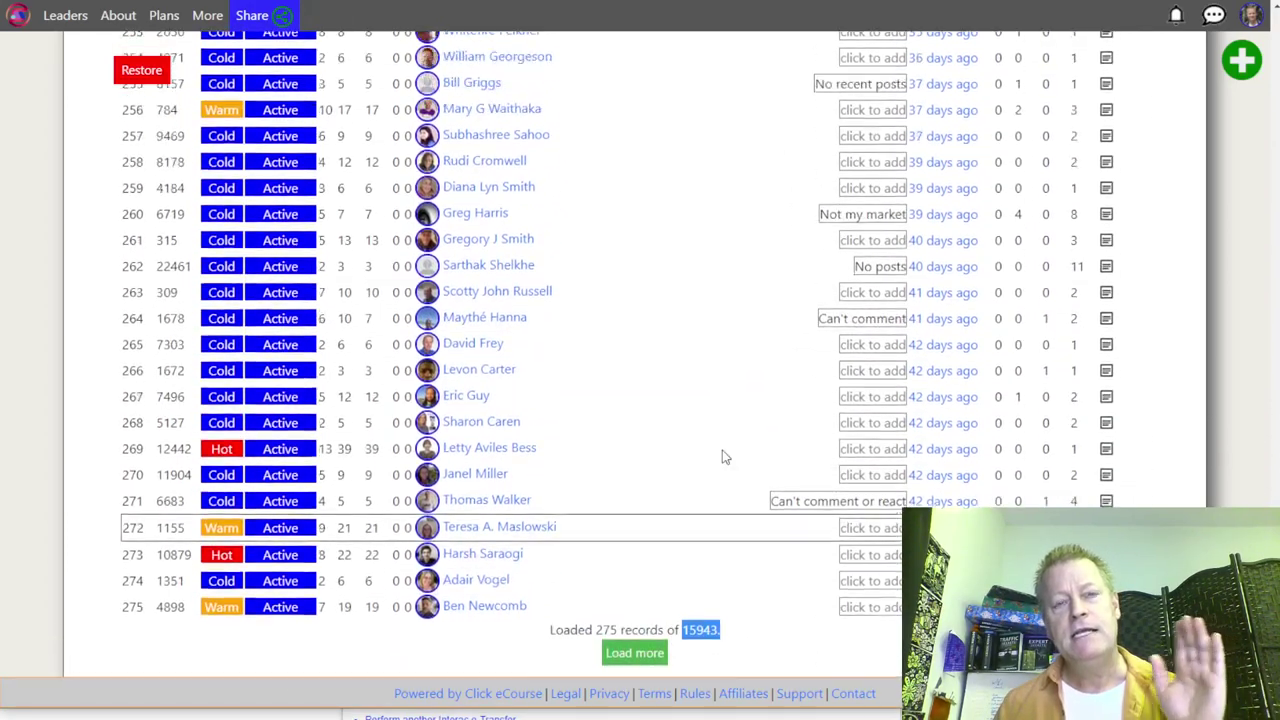
scroll(725, 457, up, 16)
scroll(725, 457, up, 14)
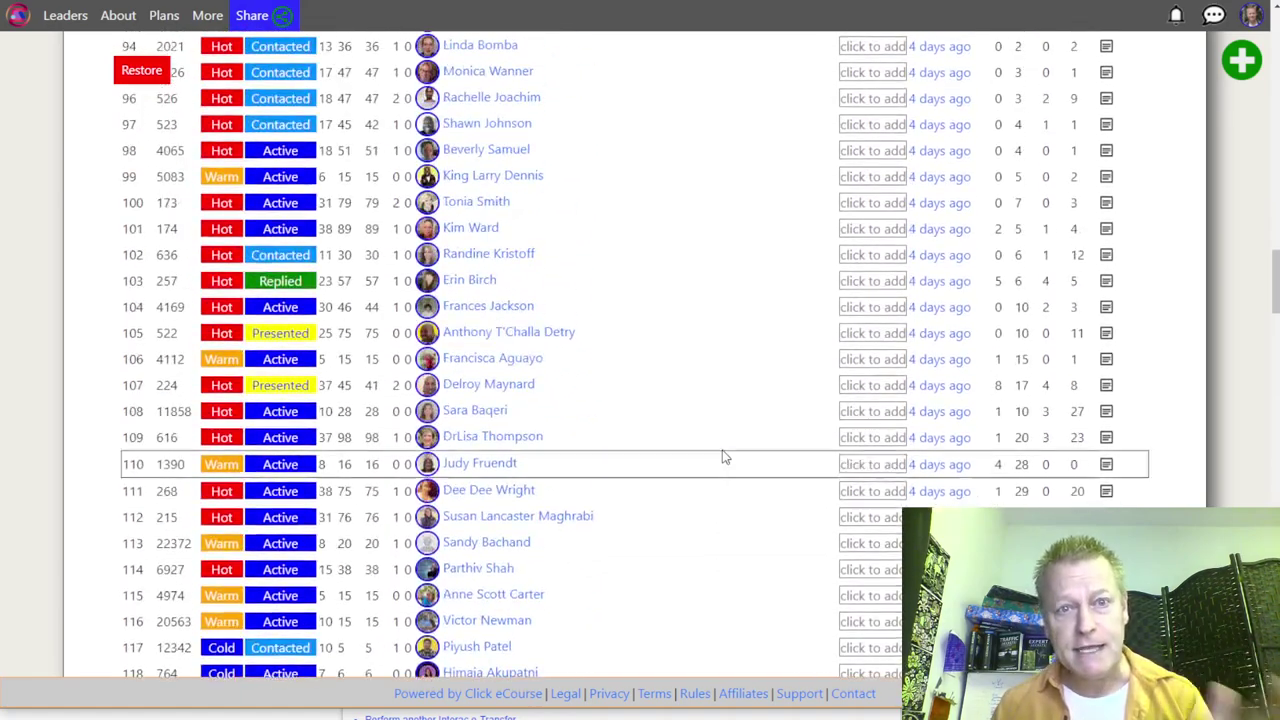
scroll(725, 457, up, 15)
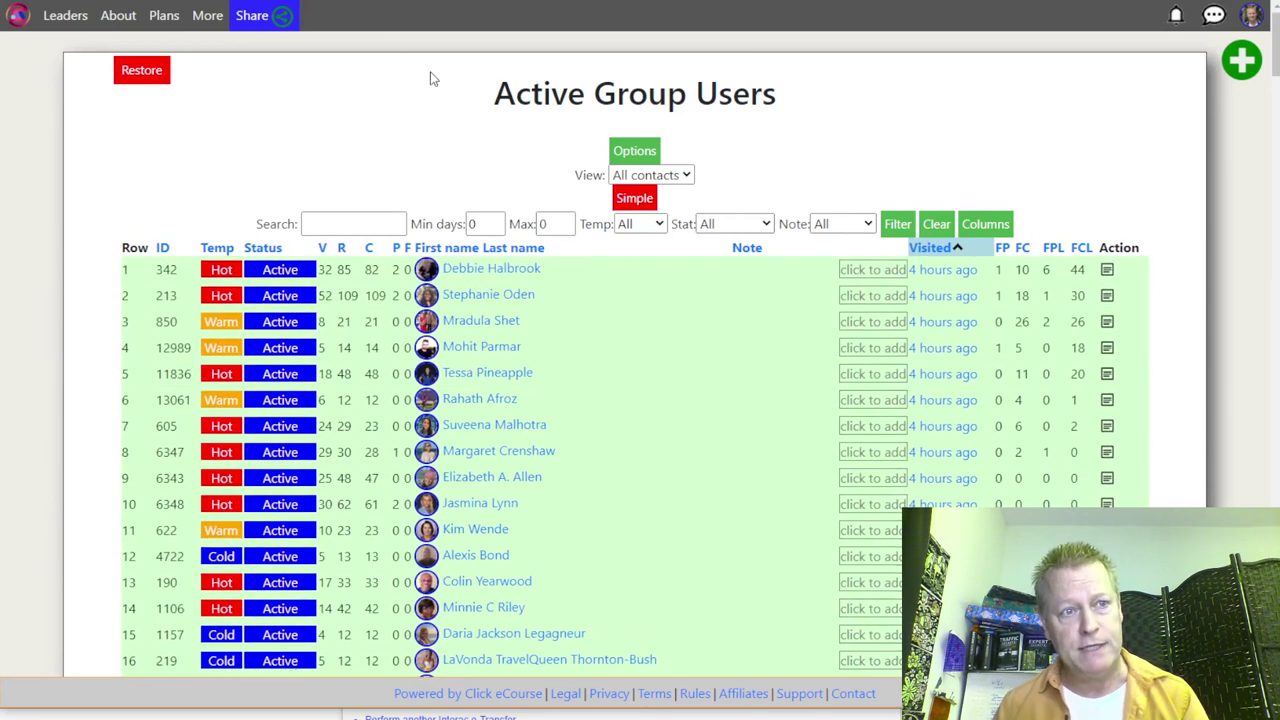
key(ctrl+Tab)
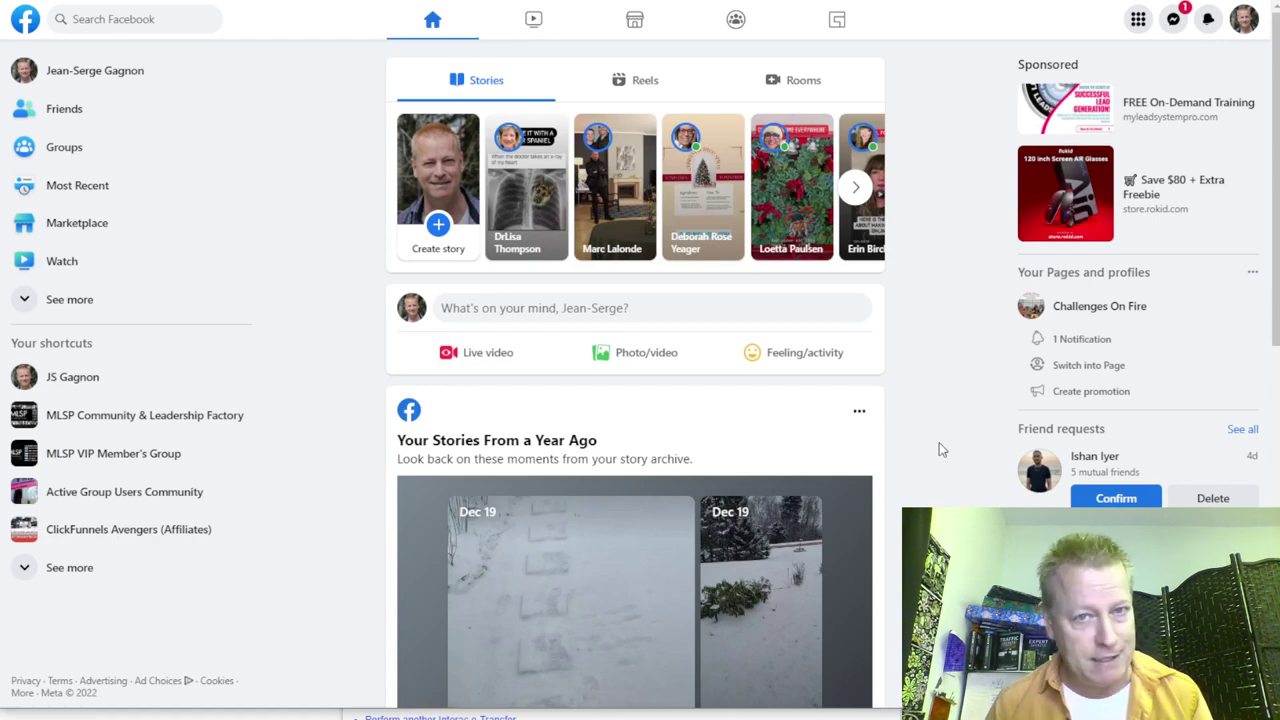
scroll(940, 450, down, 10)
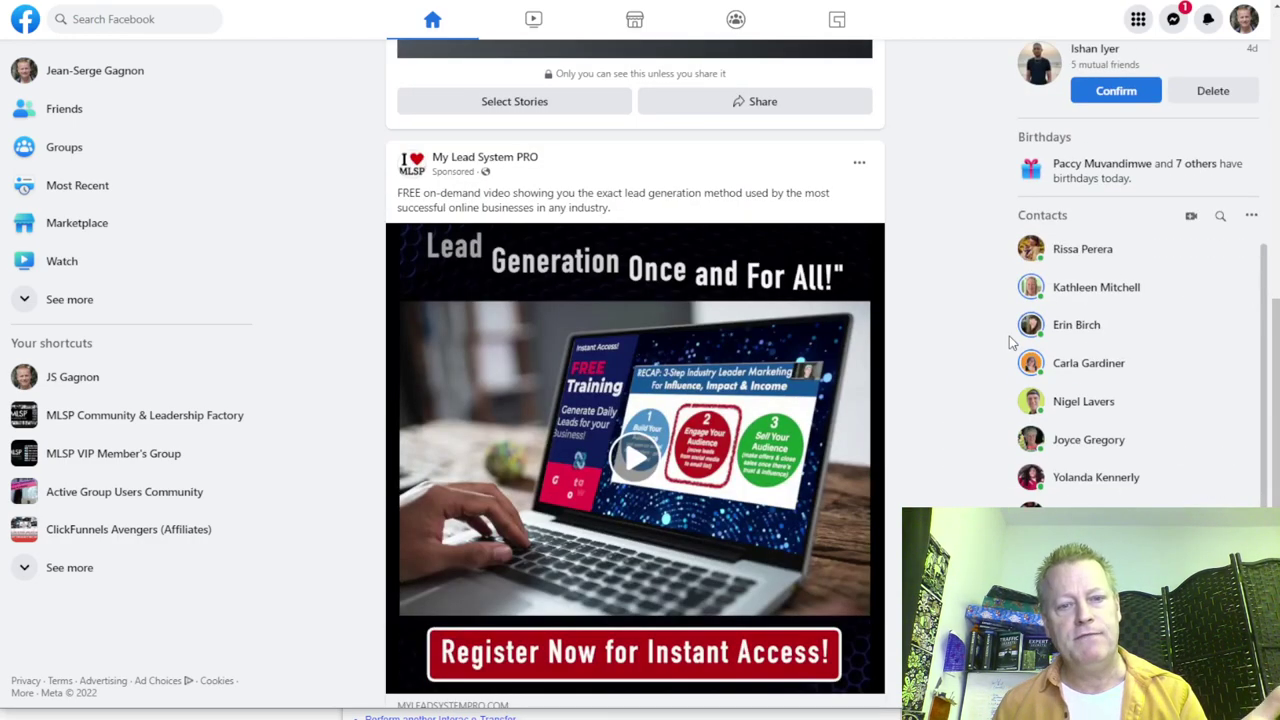
scroll(772, 337, down, 3)
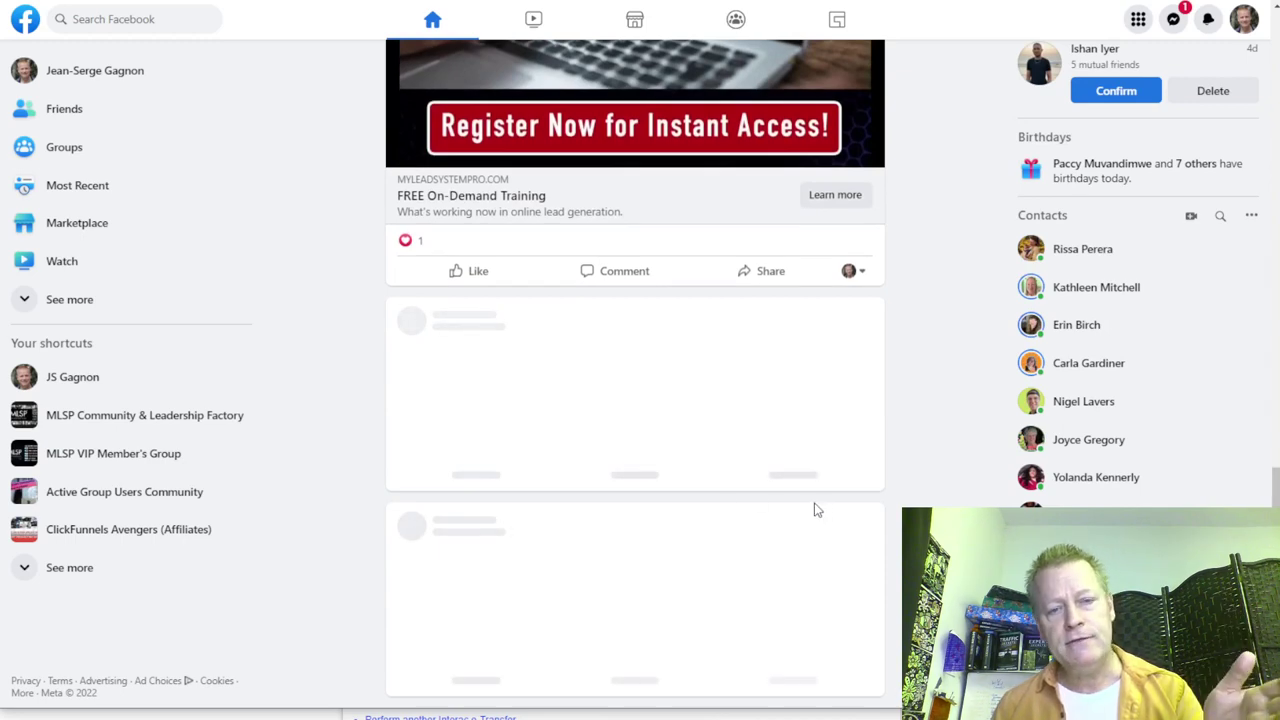
scroll(815, 510, down, 5)
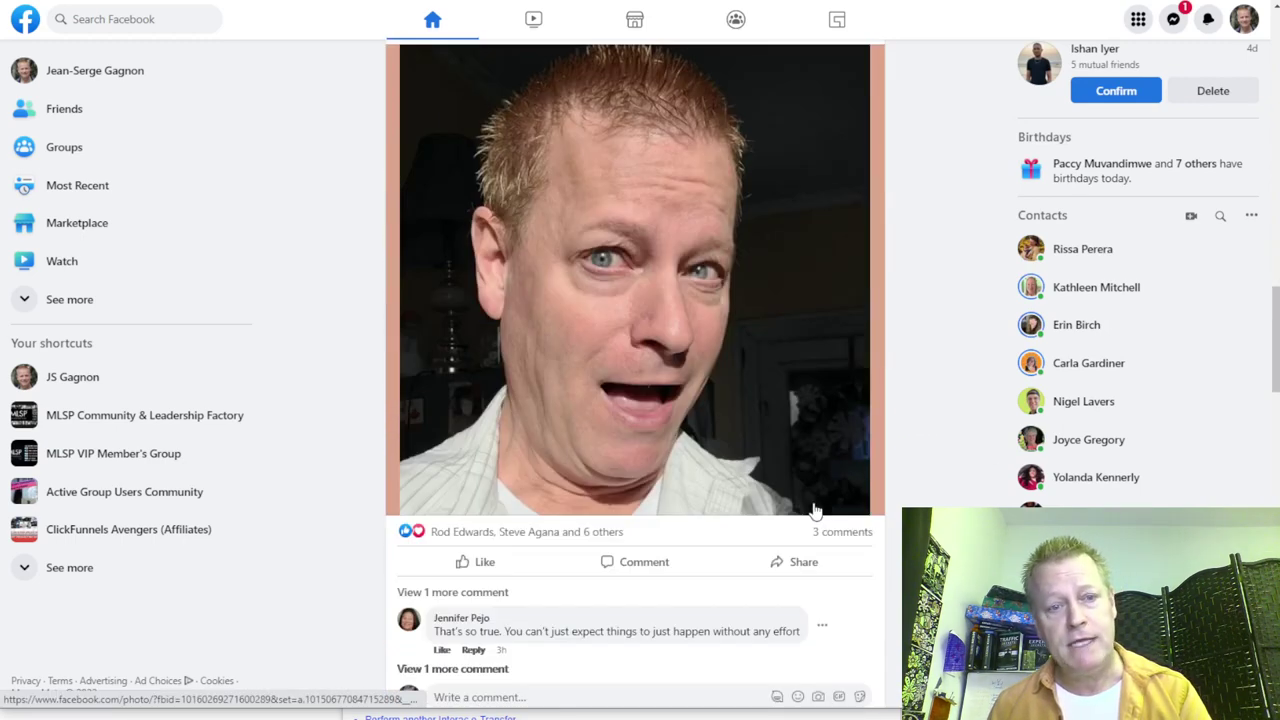
scroll(815, 510, down, 7)
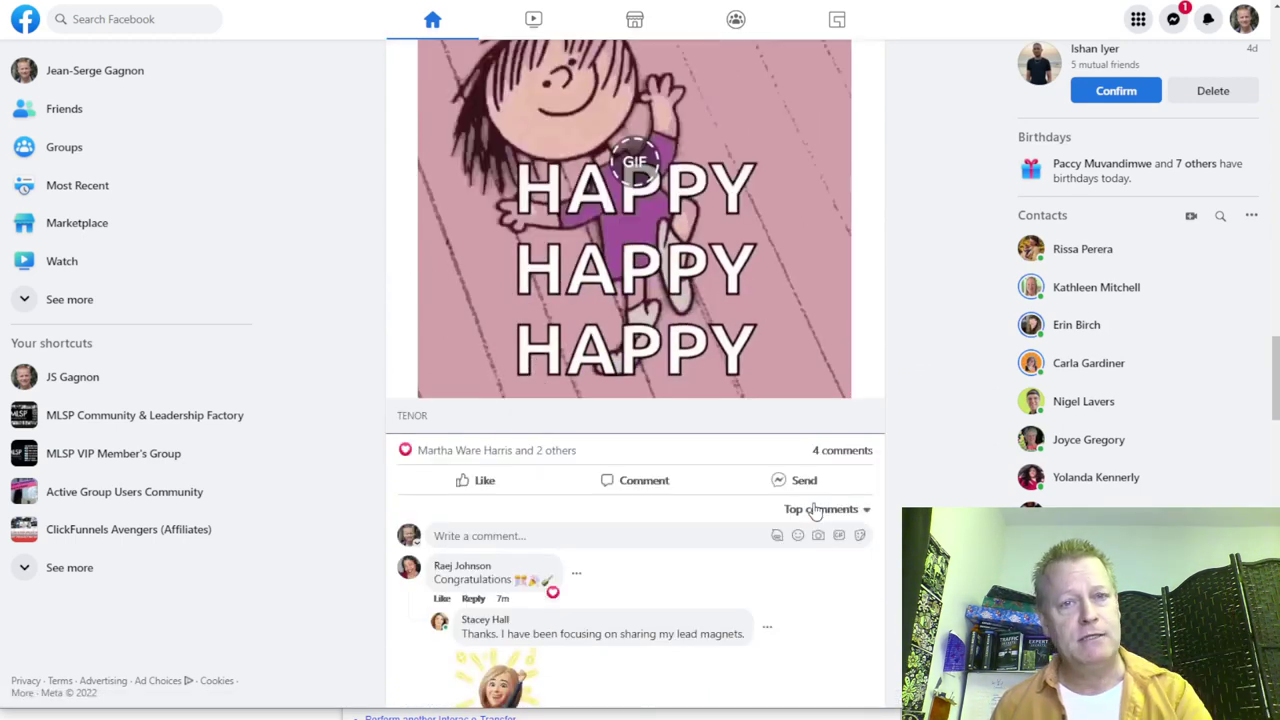
scroll(813, 508, down, 5)
scroll(815, 508, down, 5)
scroll(815, 500, down, 5)
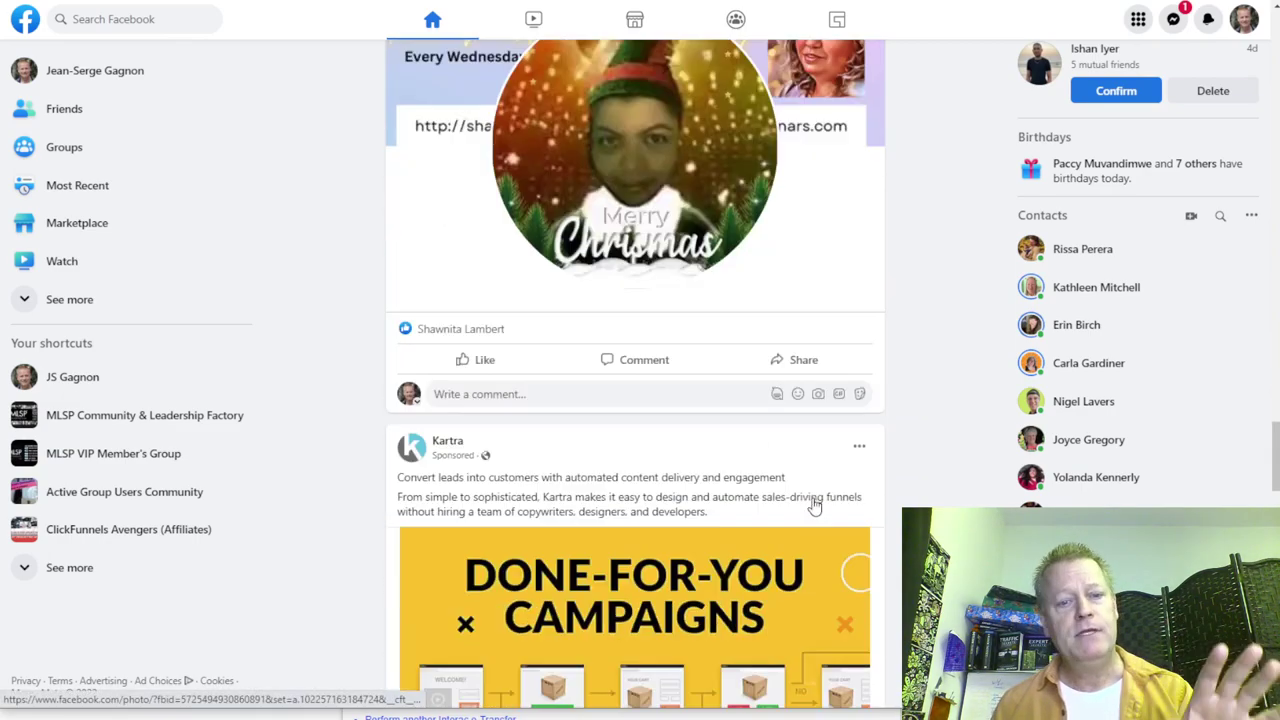
scroll(815, 500, down, 4)
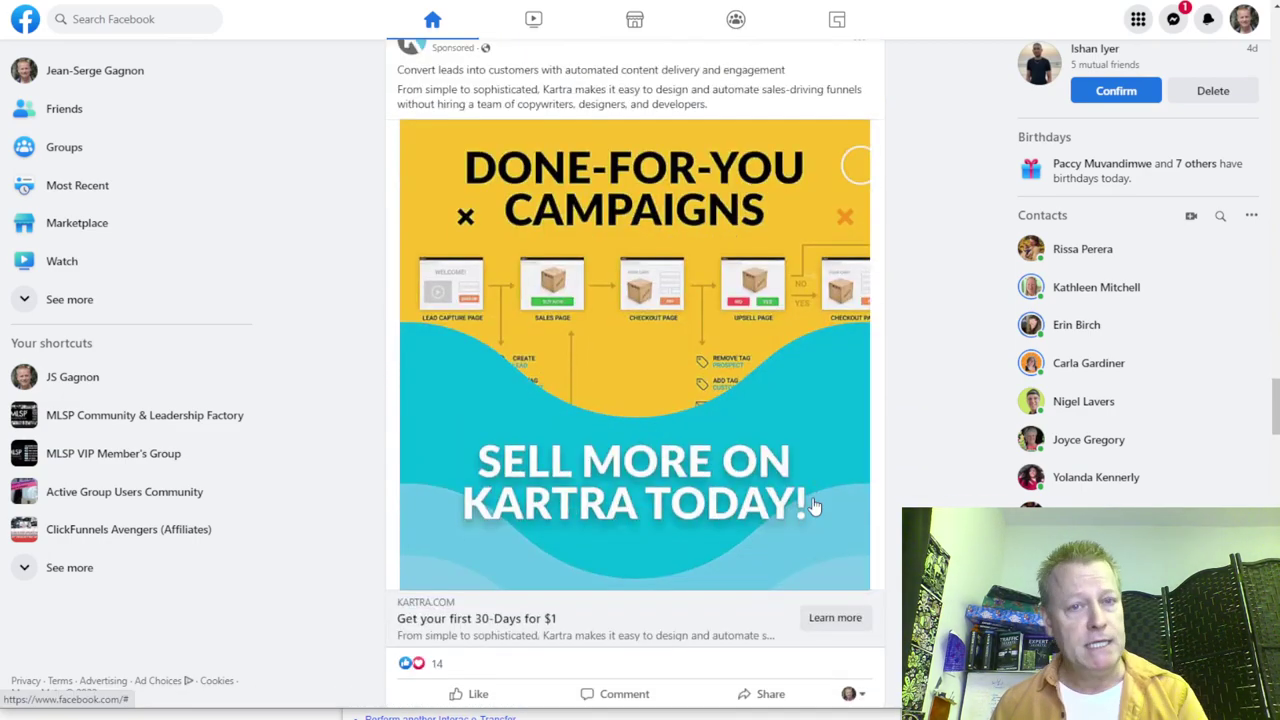
scroll(815, 505, down, 8)
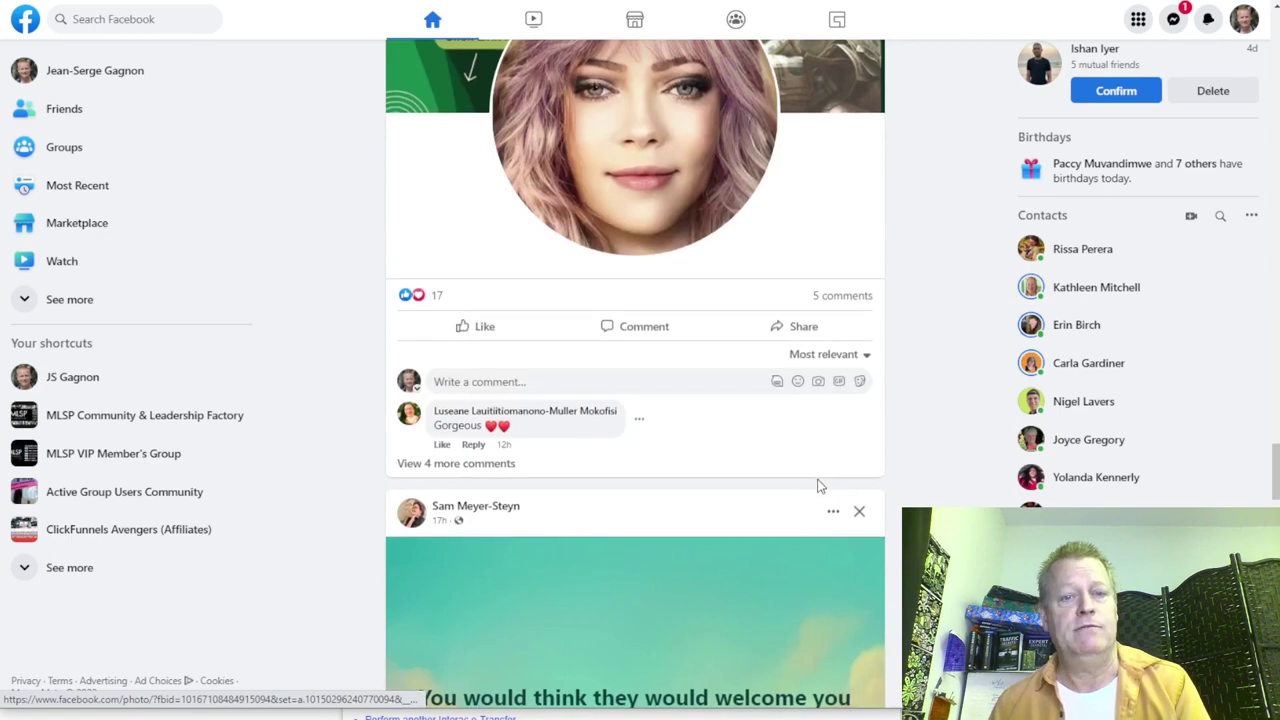
scroll(817, 486, down, 12)
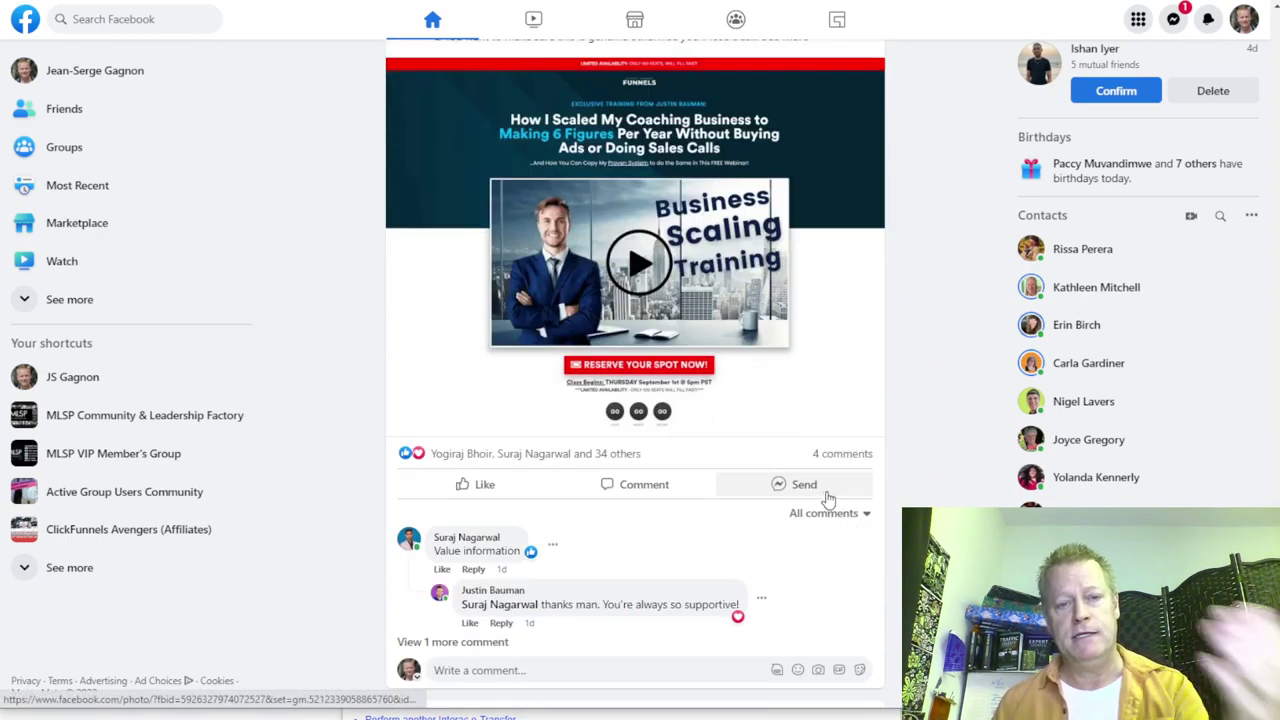
scroll(828, 500, down, 12)
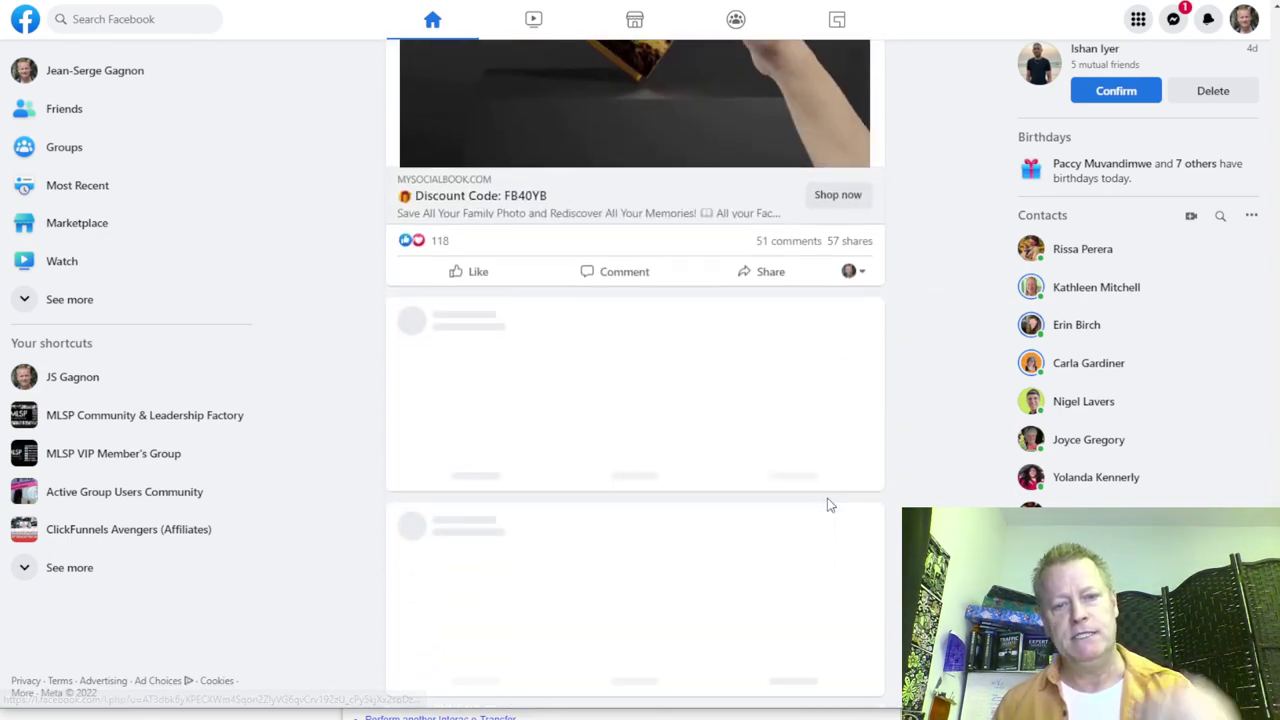
scroll(700, 330, up, 8)
scroll(683, 352, down, 3)
scroll(690, 368, down, 15)
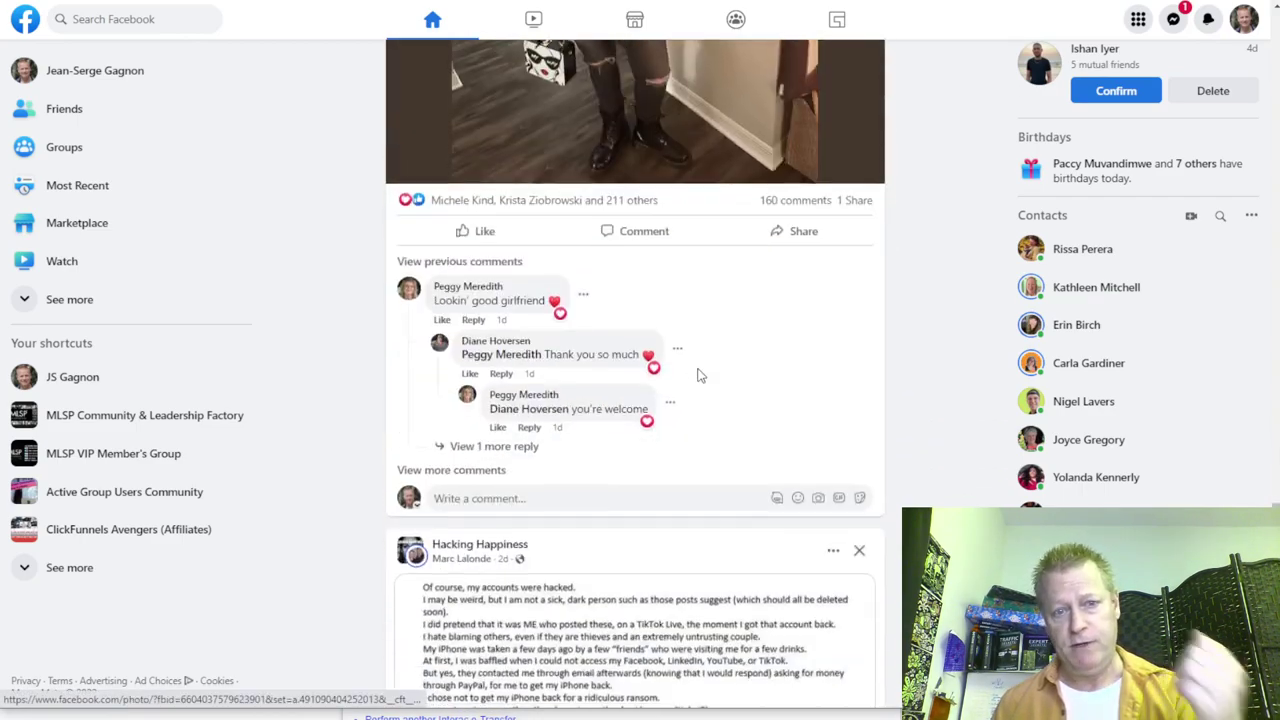
scroll(700, 375, down, 15)
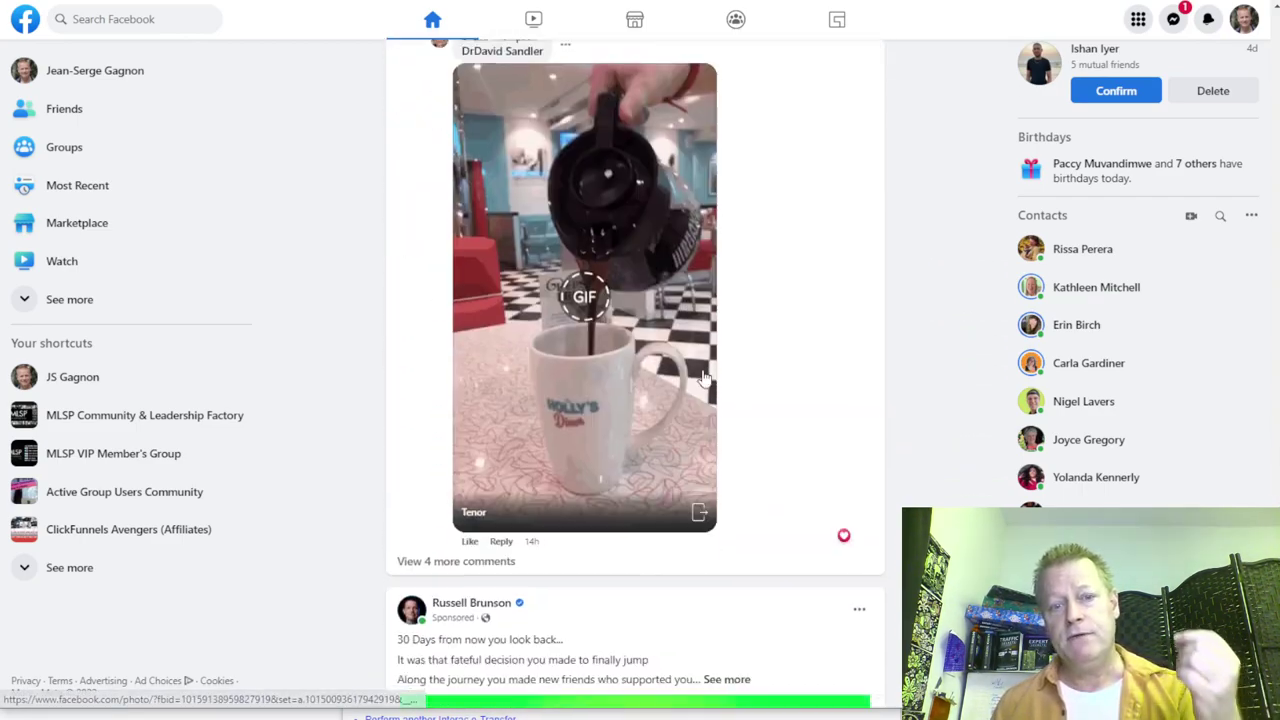
scroll(703, 377, down, 10)
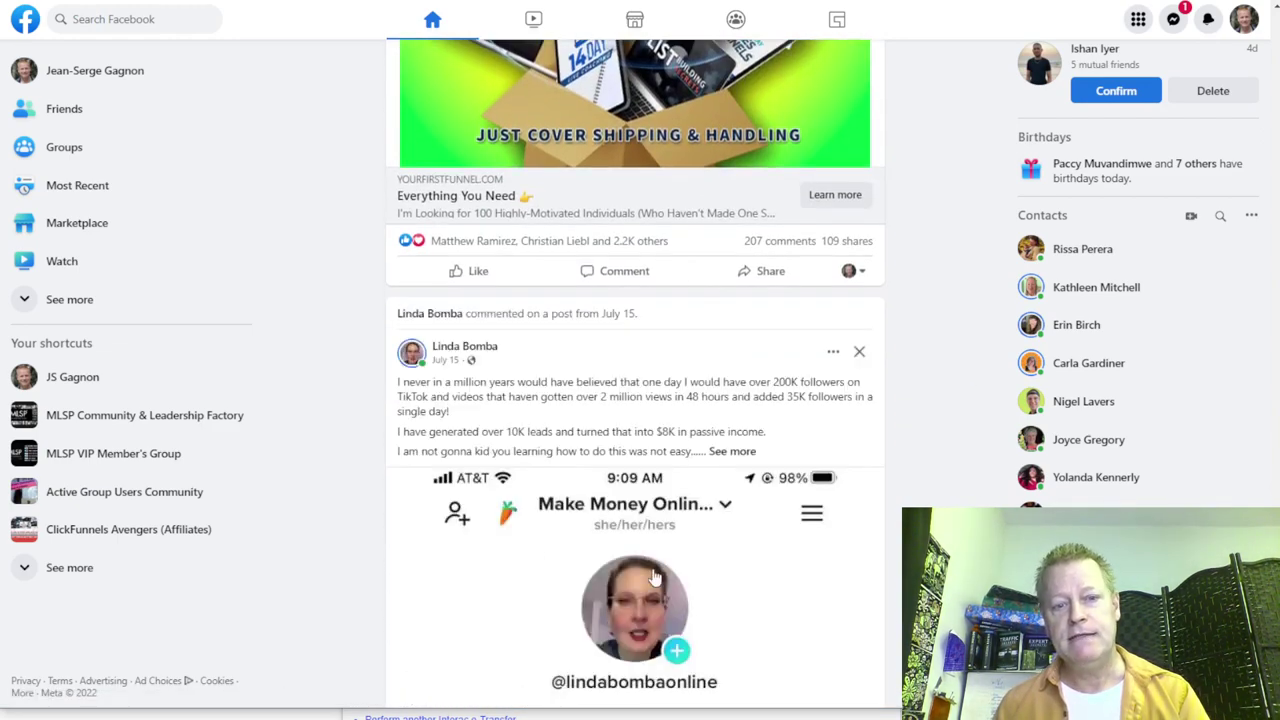
scroll(673, 431, up, 4)
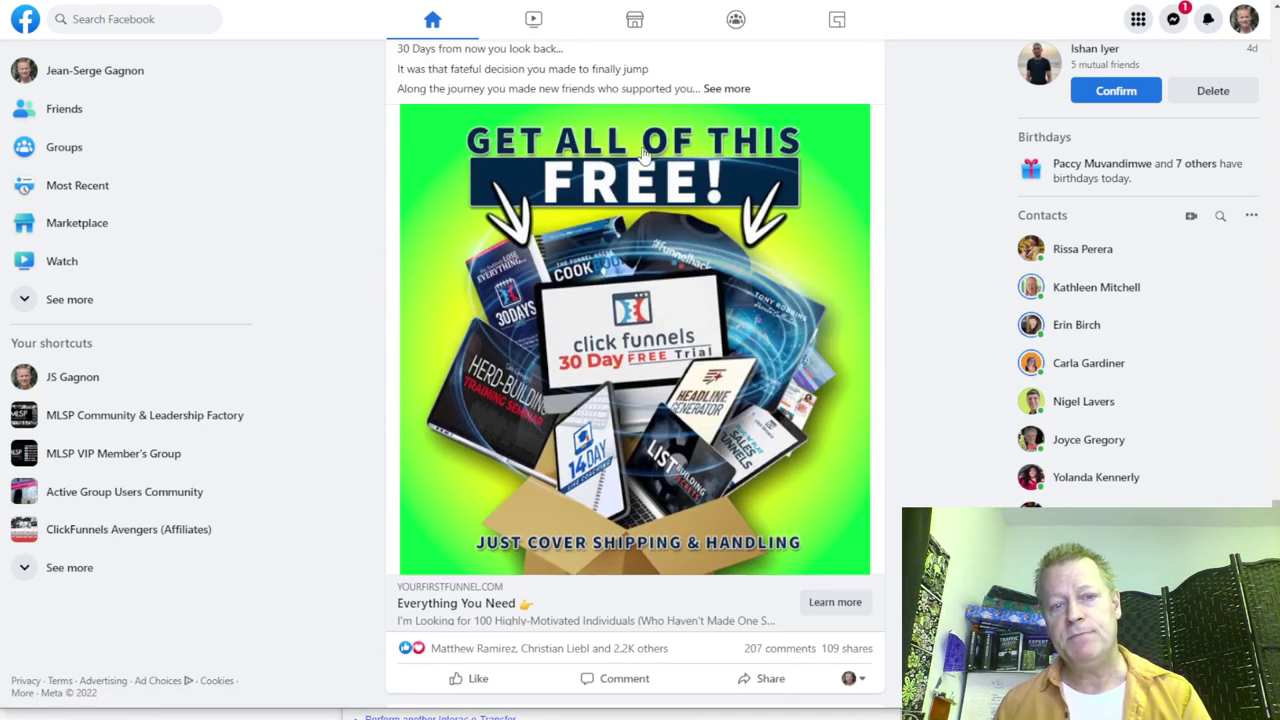
scroll(597, 275, up, 2)
scroll(615, 320, down, 2)
scroll(600, 352, down, 20)
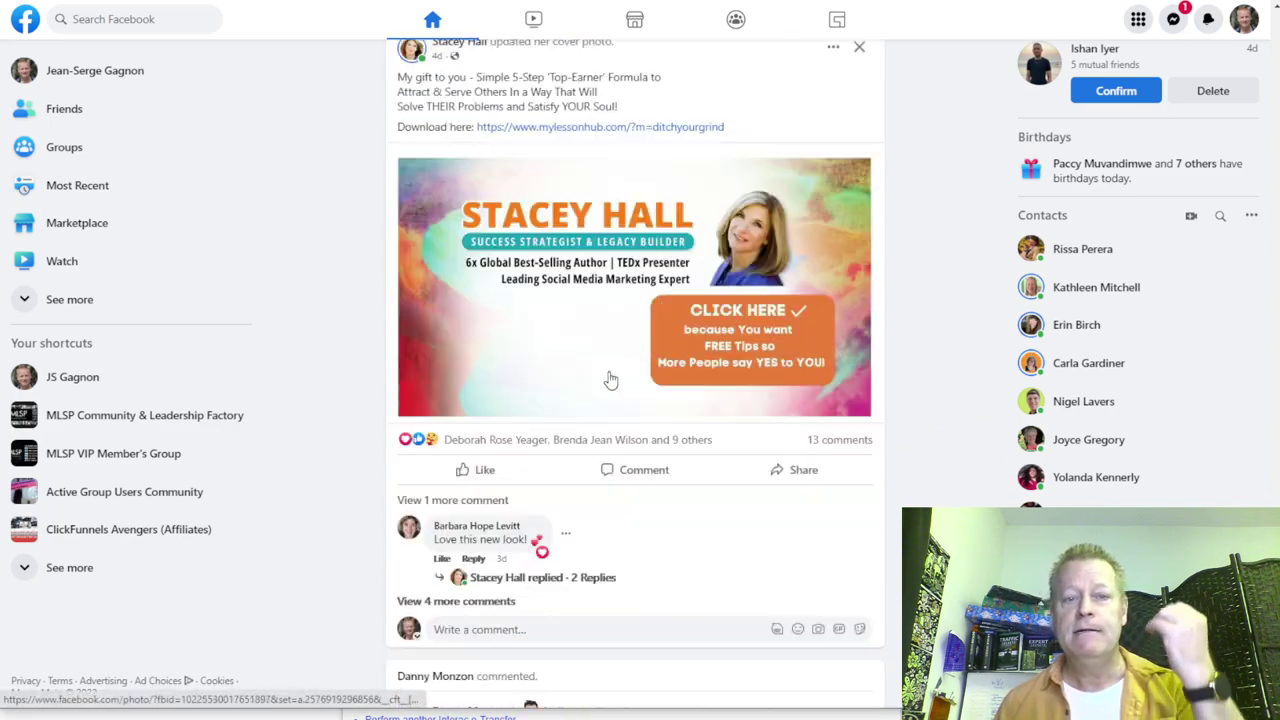
scroll(600, 360, down, 15)
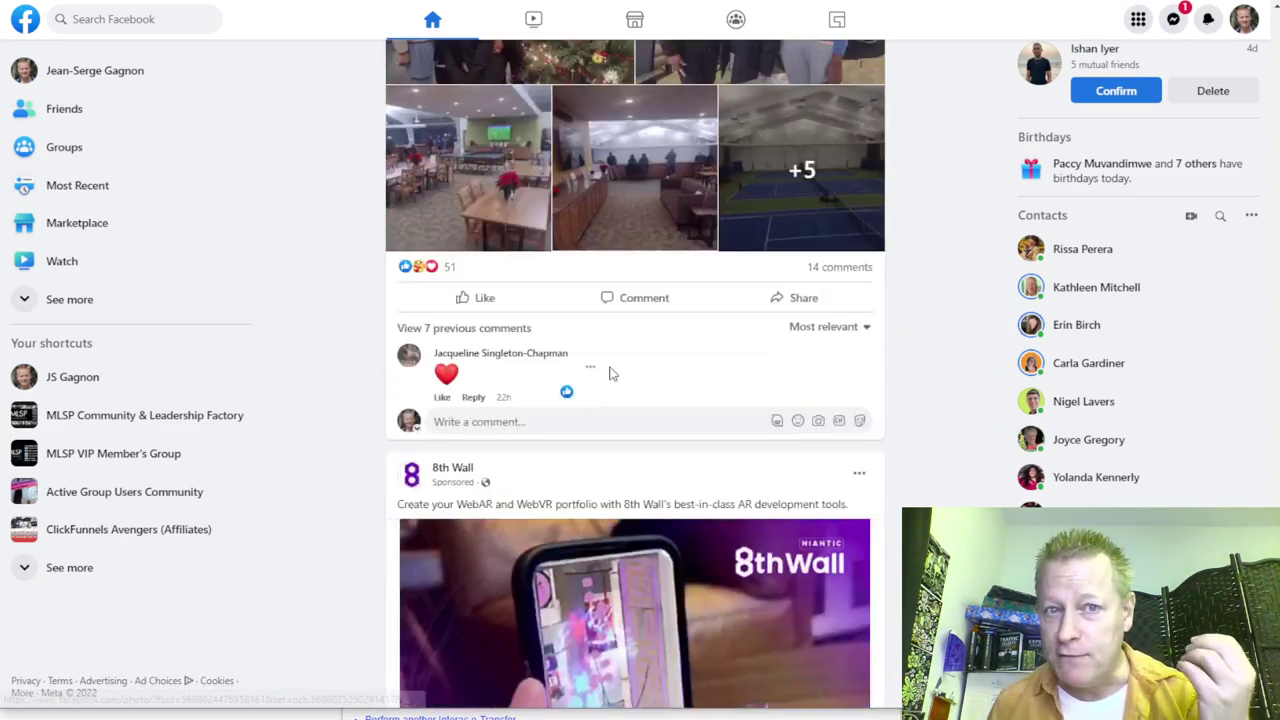
scroll(612, 374, down, 20)
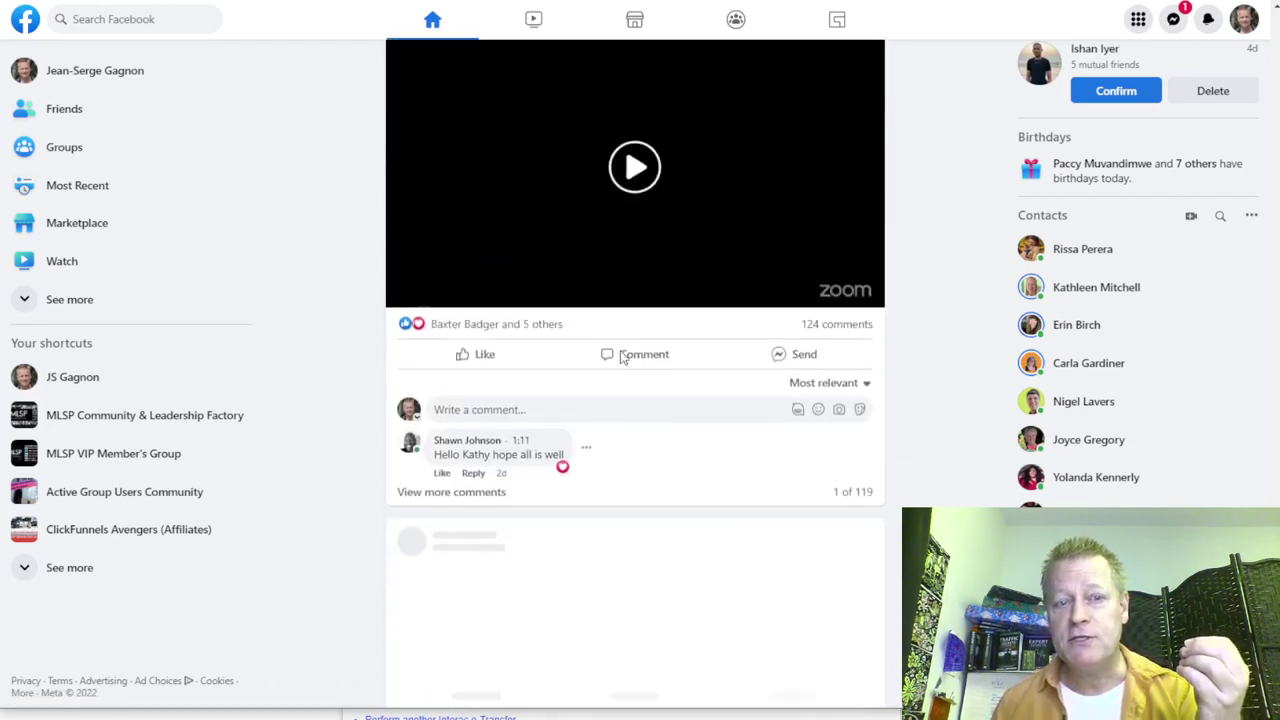
scroll(624, 358, up, 5)
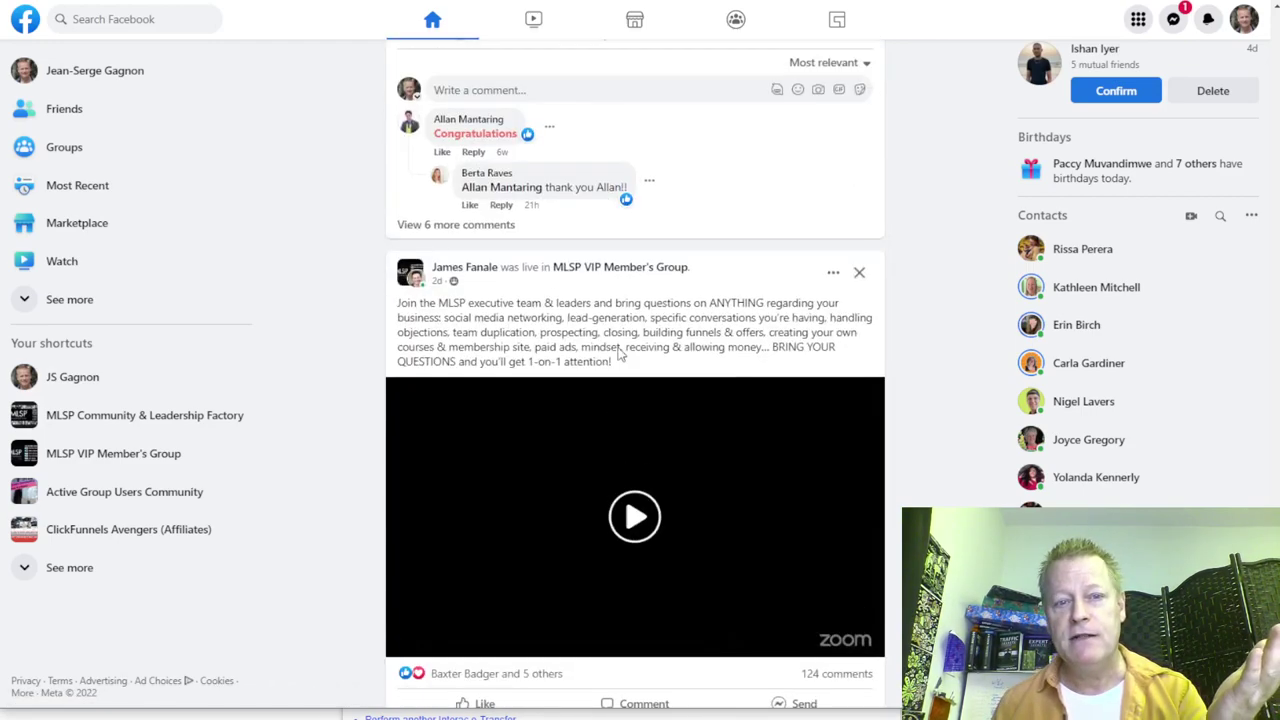
scroll(620, 350, up, 10)
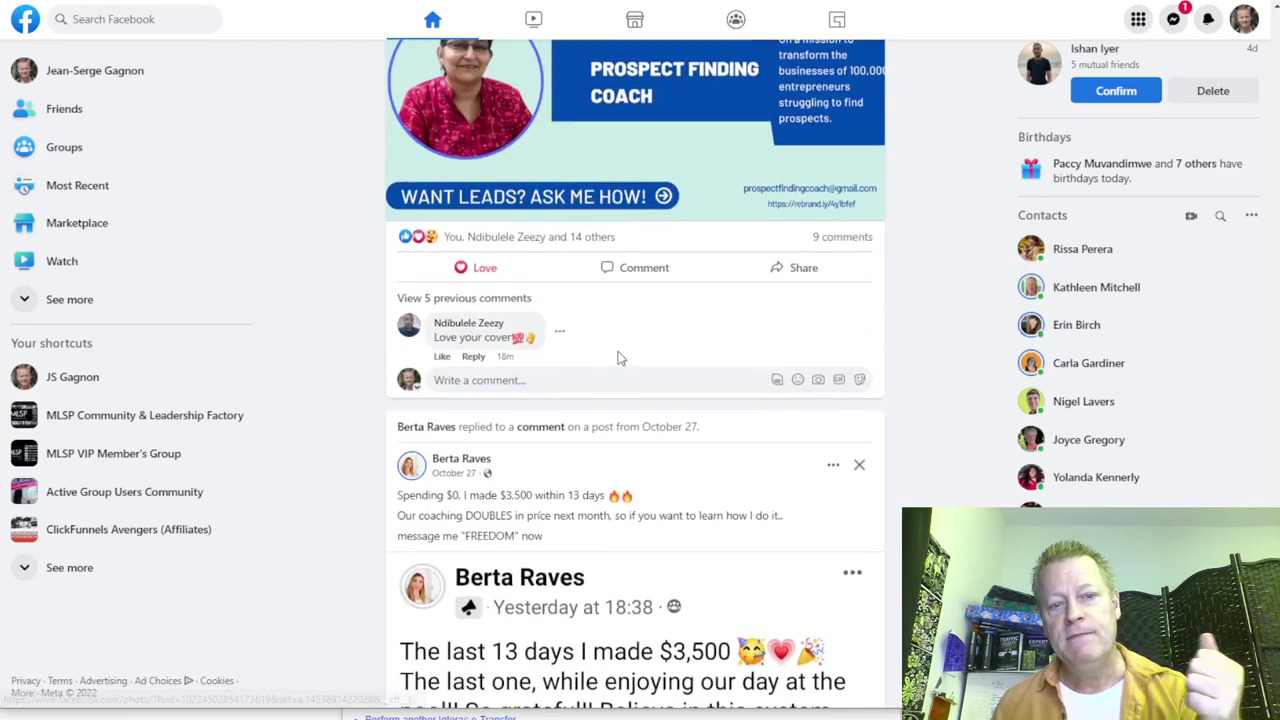
scroll(622, 358, up, 5)
scroll(620, 358, up, 5)
scroll(605, 390, down, 10)
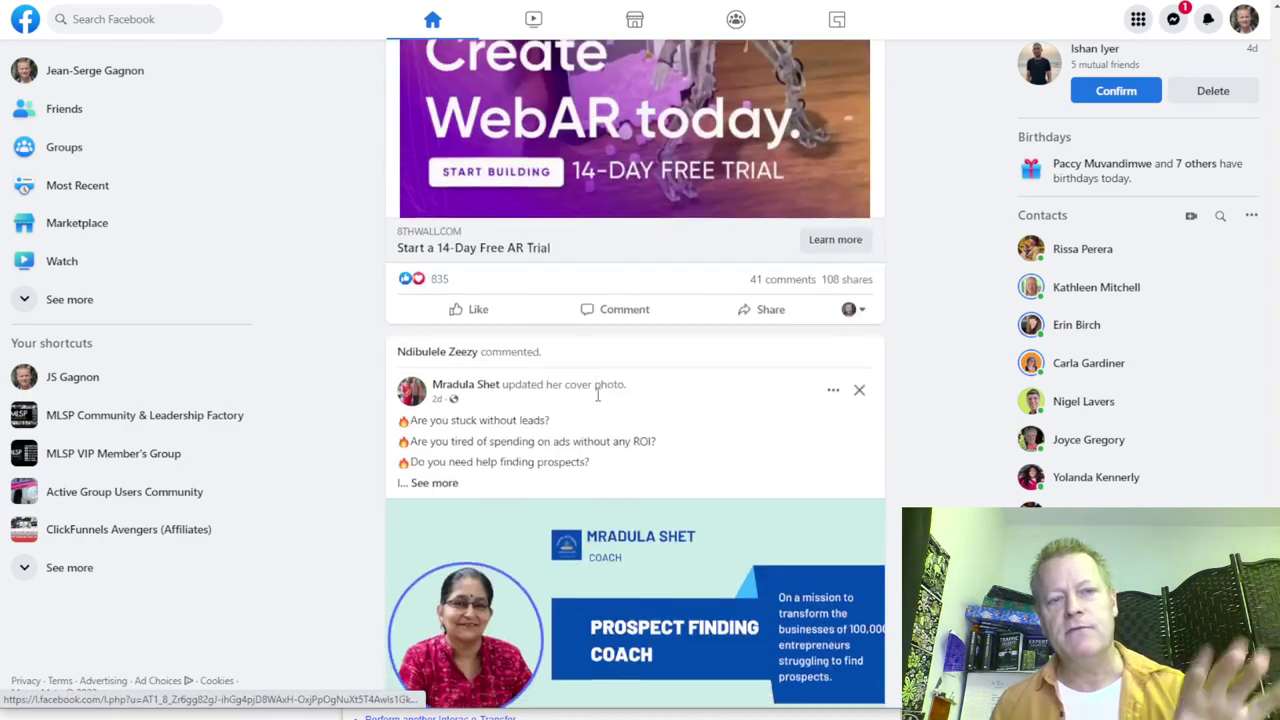
scroll(600, 403, down, 15)
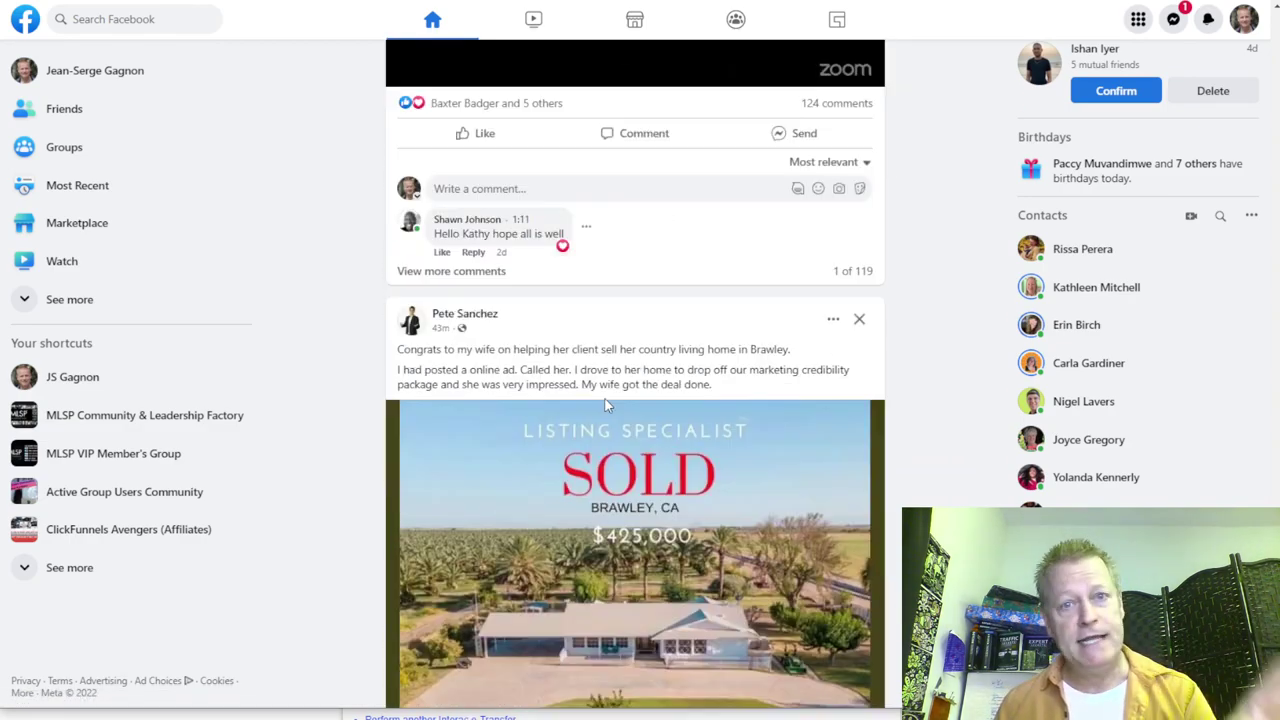
scroll(608, 403, down, 7)
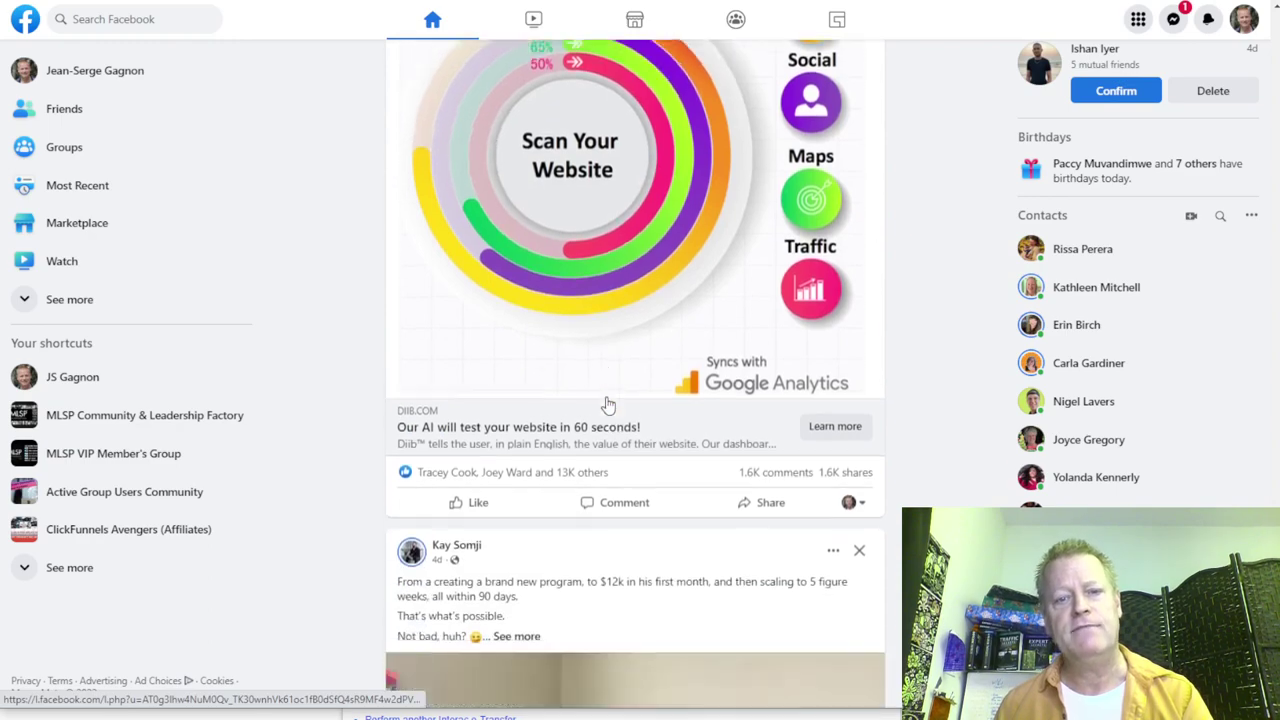
scroll(600, 420, up, 10)
scroll(588, 457, up, 6)
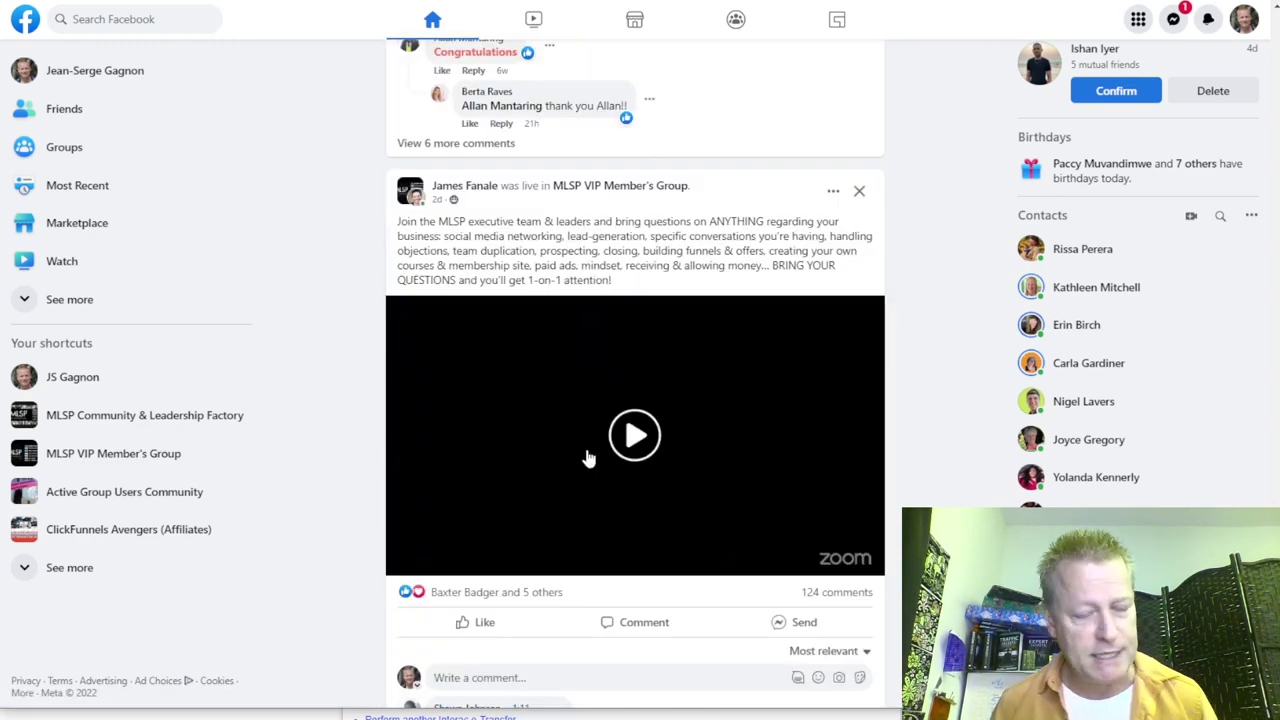
scroll(588, 457, up, 10)
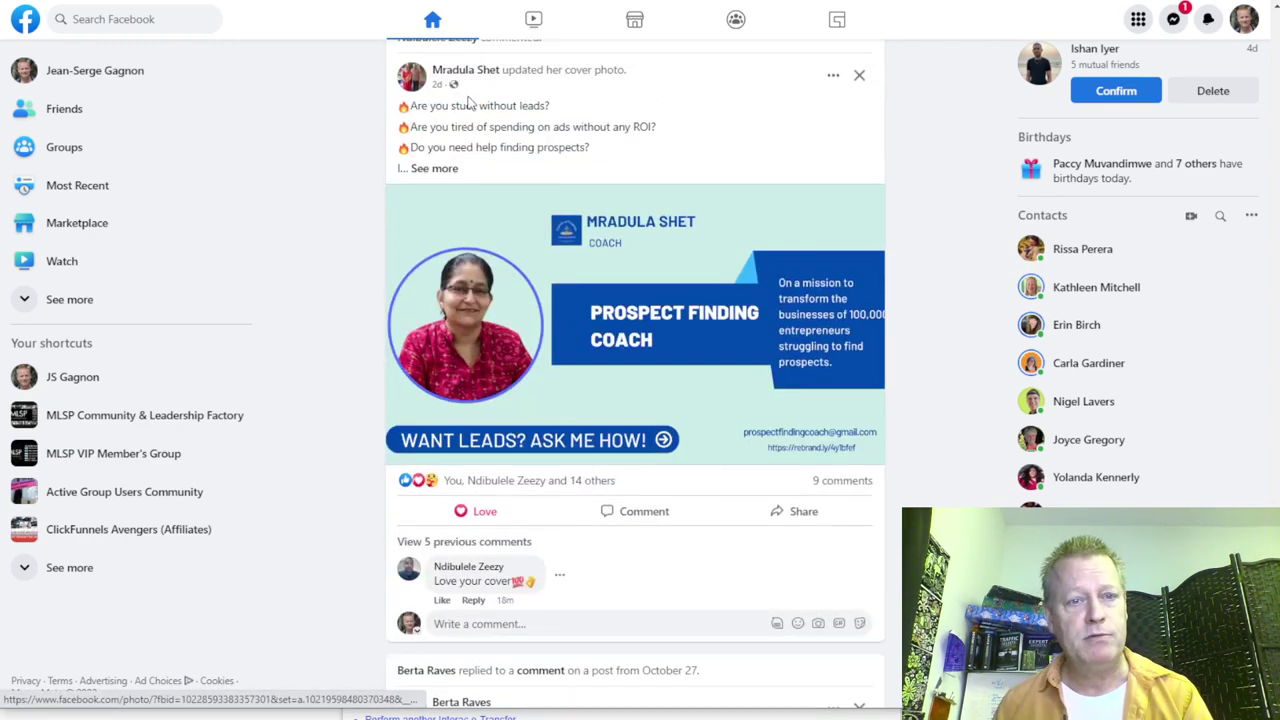
scroll(568, 233, up, 15)
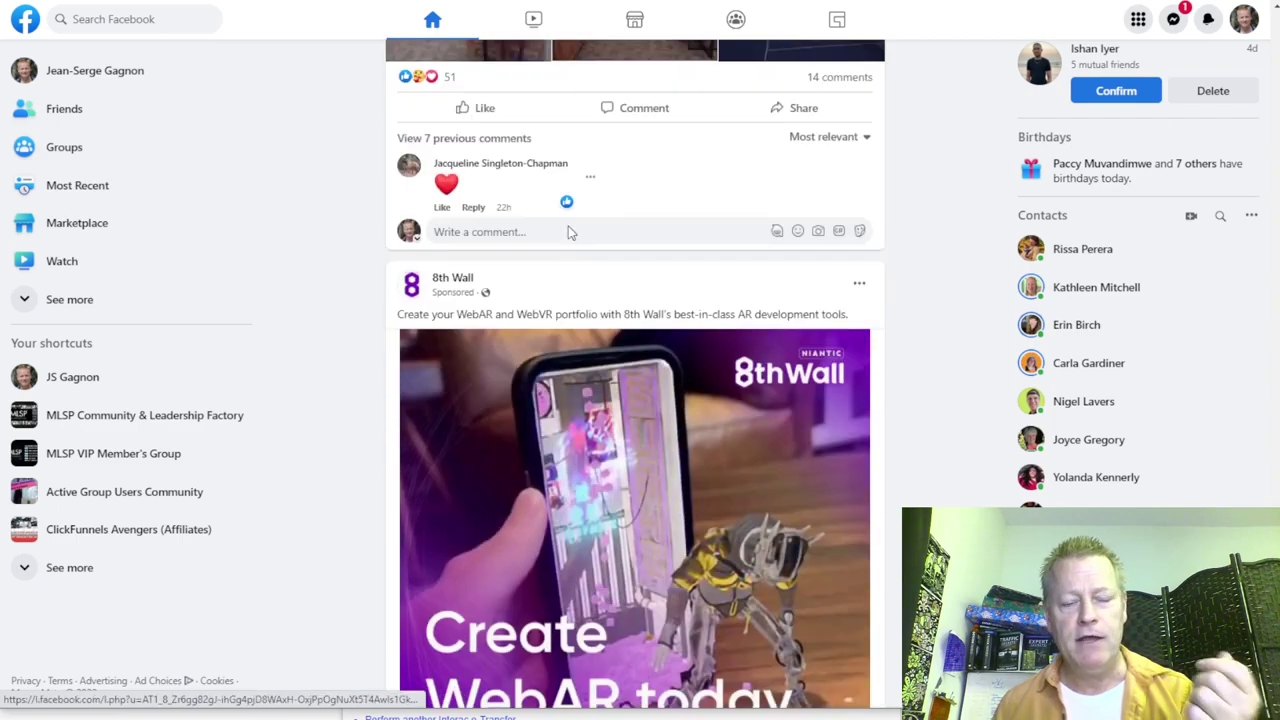
scroll(568, 233, up, 15)
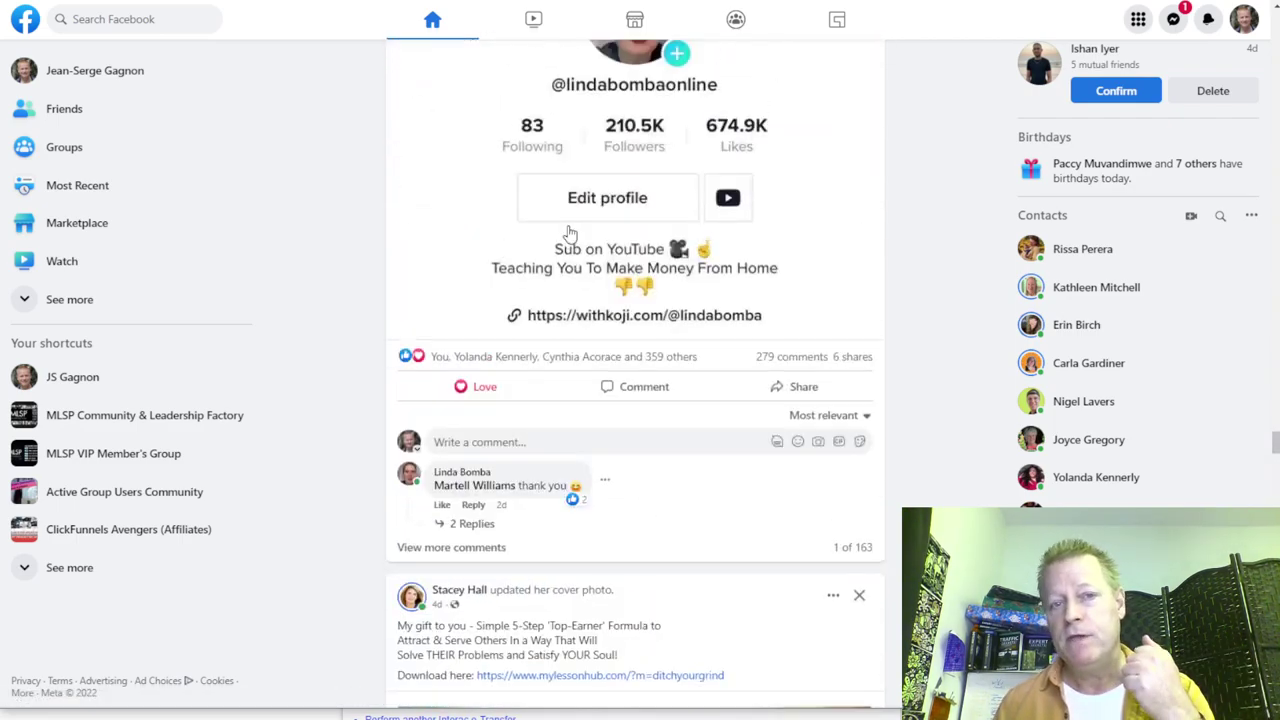
scroll(568, 233, up, 3)
scroll(568, 233, up, 15)
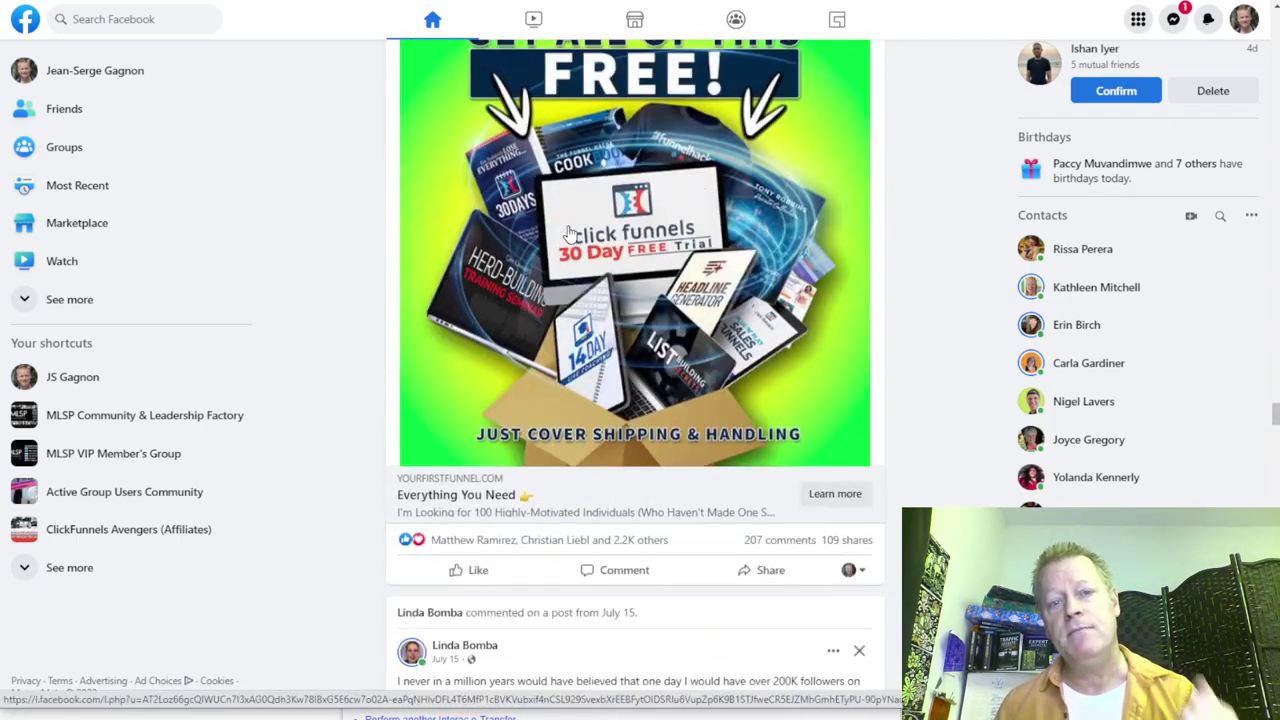
scroll(568, 233, up, 5)
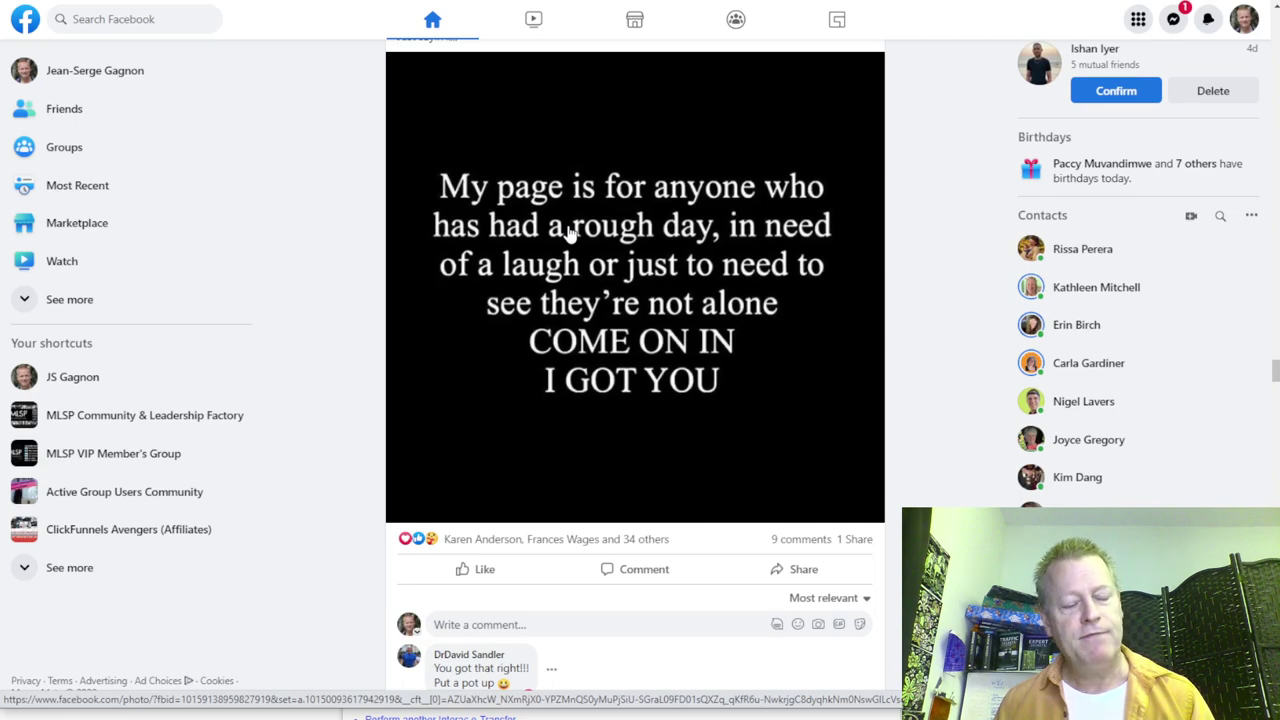
scroll(568, 233, up, 15)
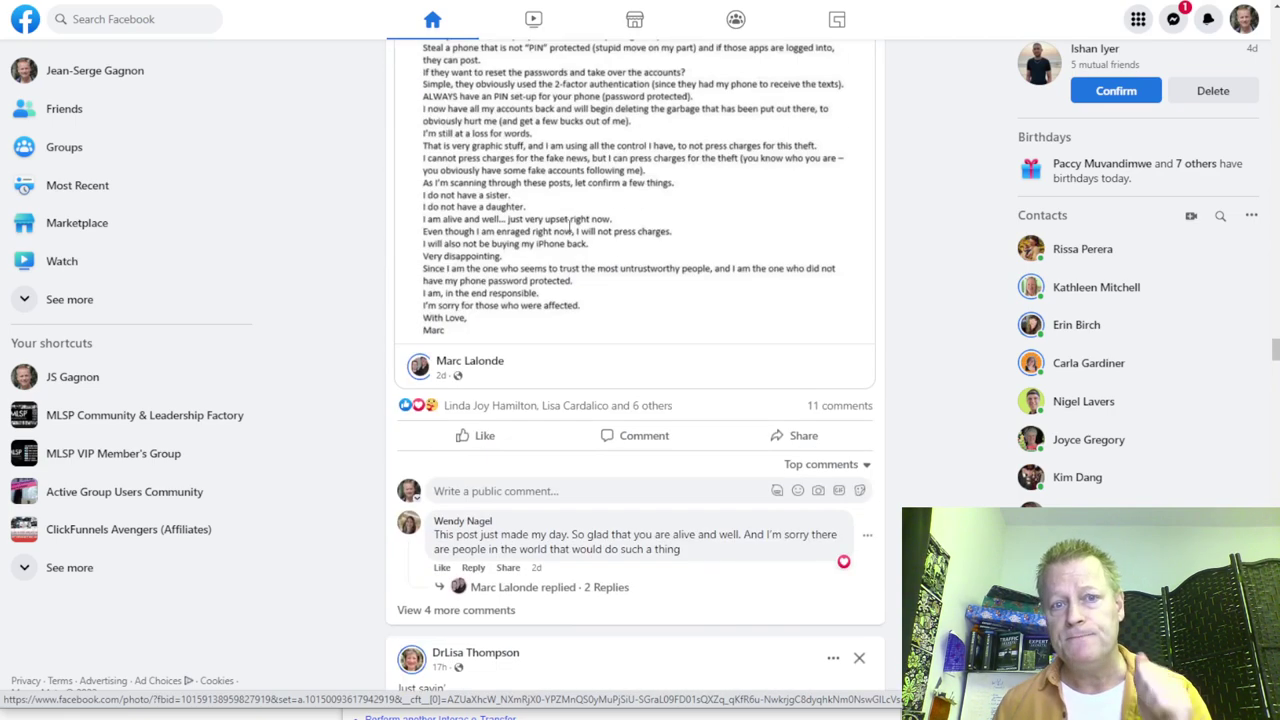
scroll(568, 233, up, 10)
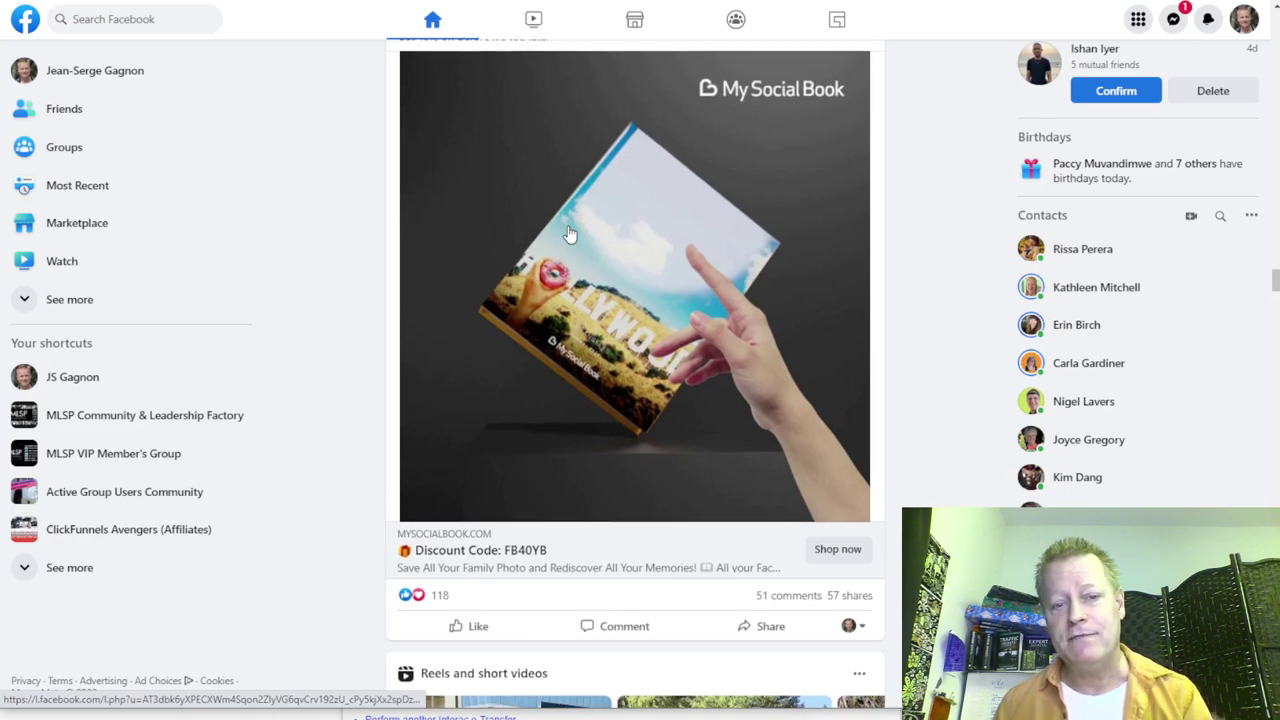
scroll(568, 233, down, 9)
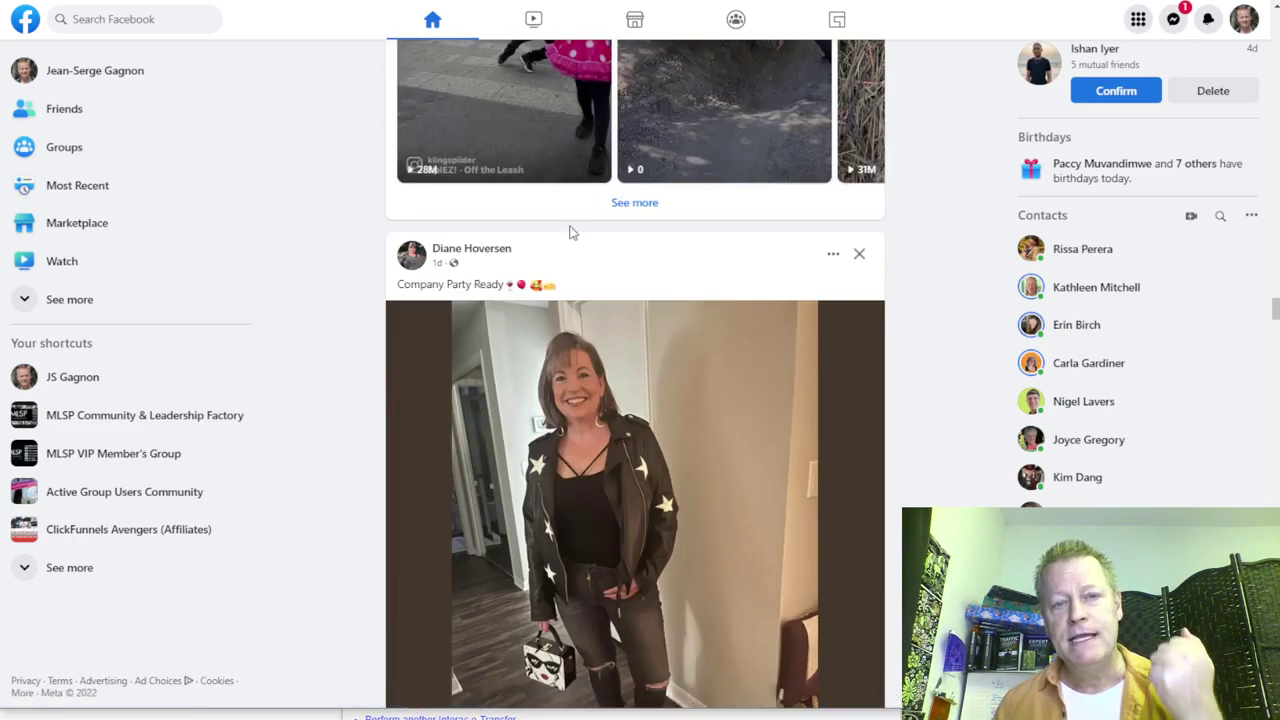
scroll(570, 232, down, 10)
scroll(570, 232, down, 10)
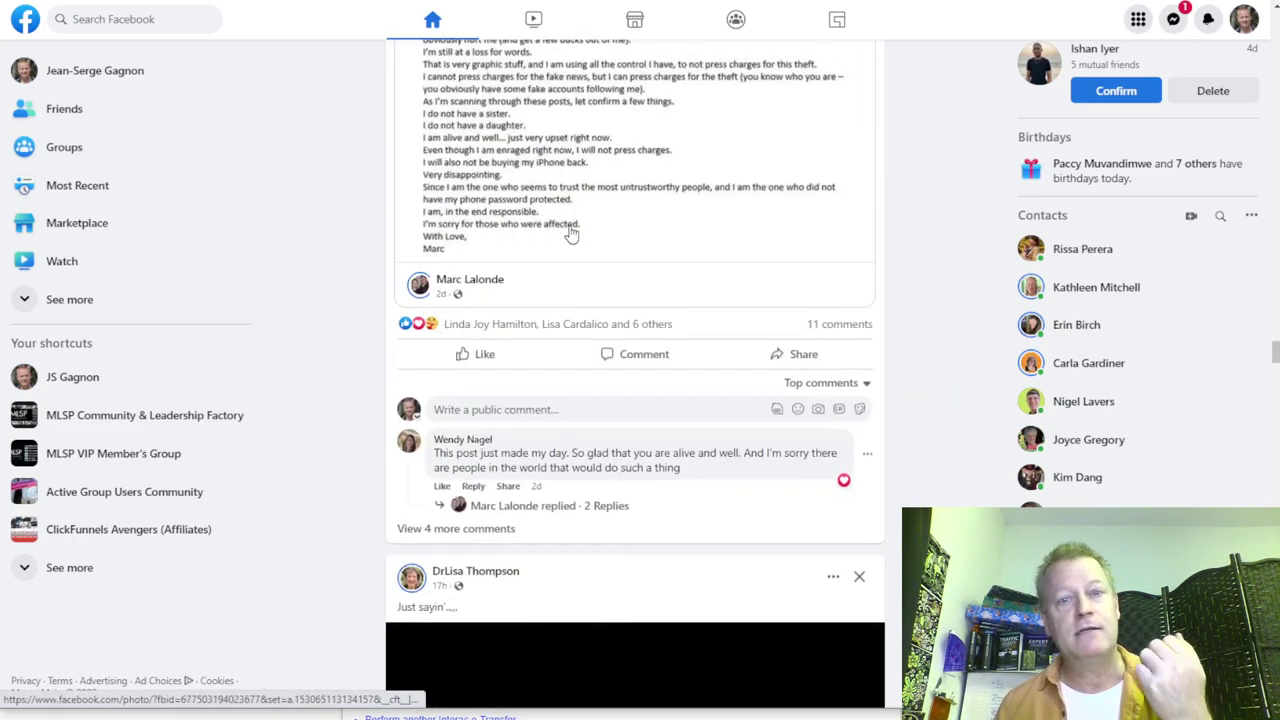
scroll(570, 232, down, 10)
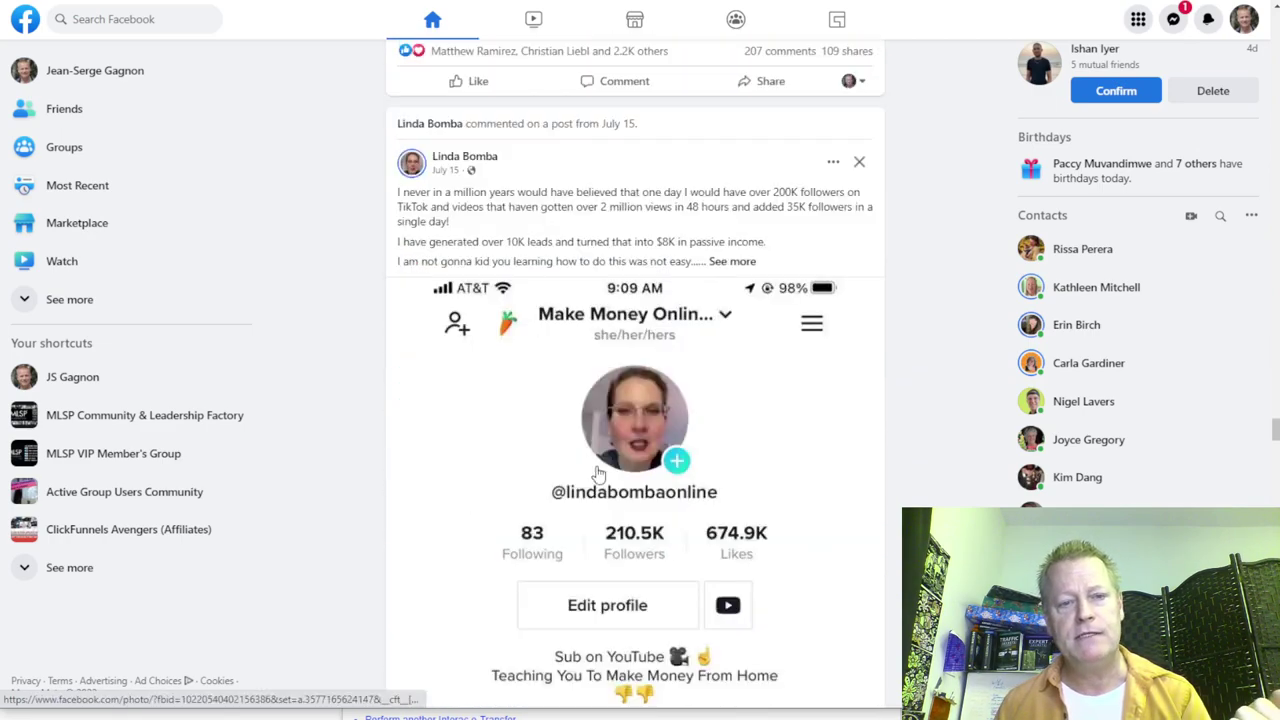
scroll(622, 234, down, 6)
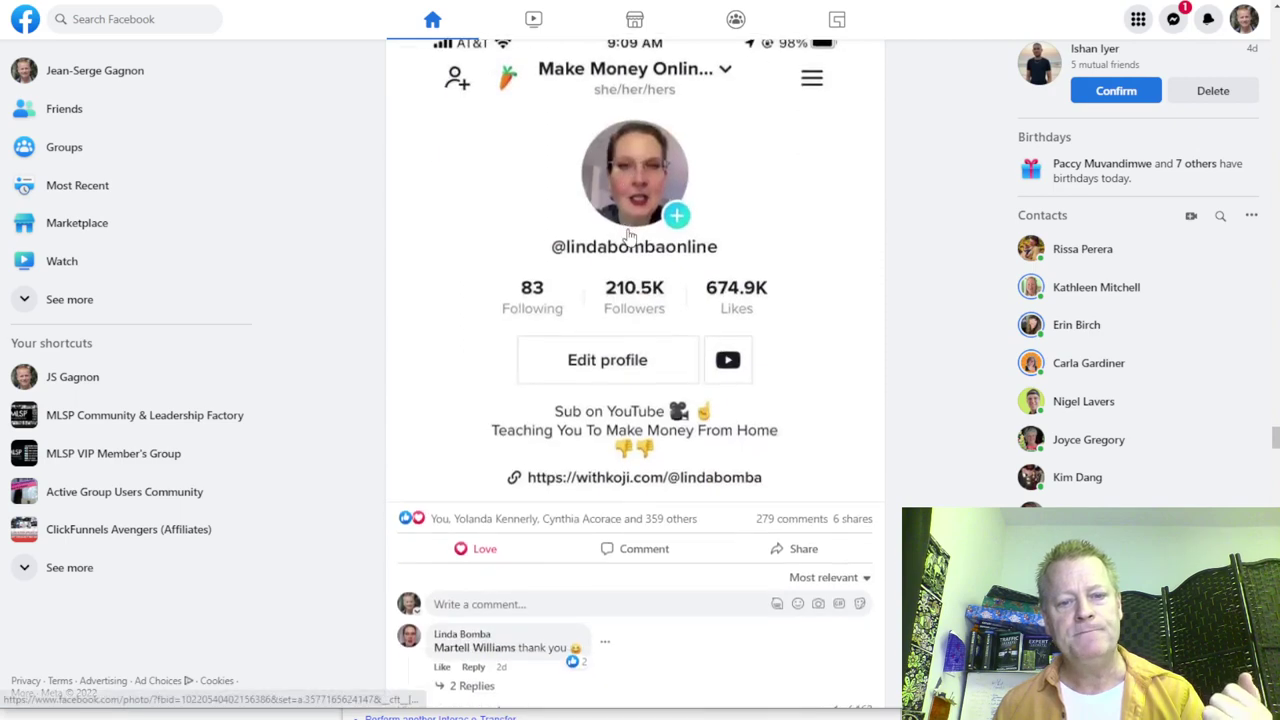
mouse_move(773, 200)
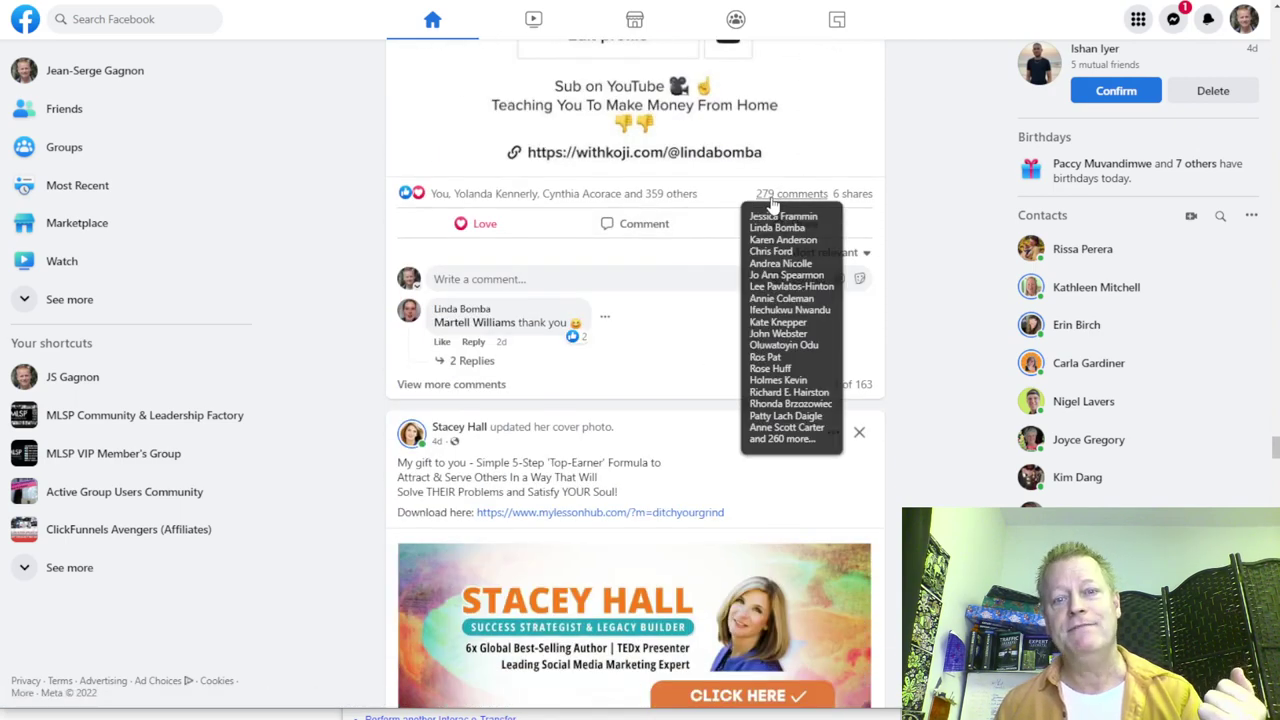
scroll(679, 291, up, 9)
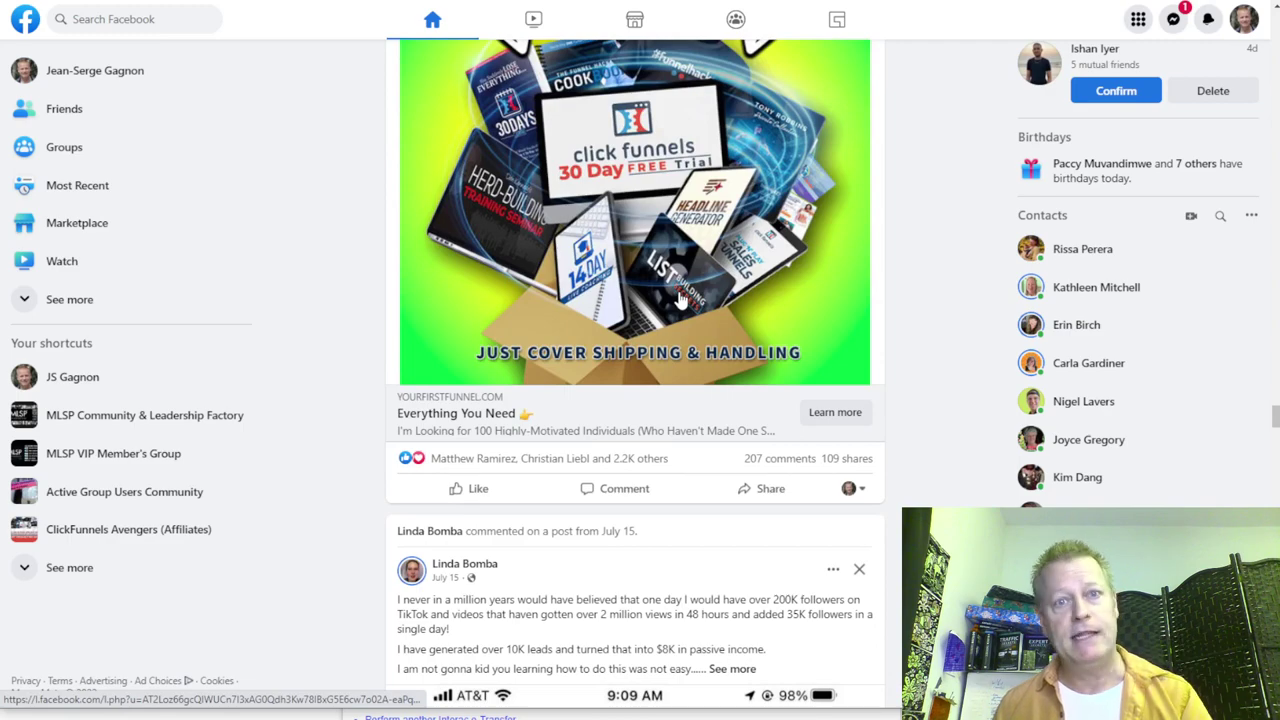
scroll(679, 298, up, 20)
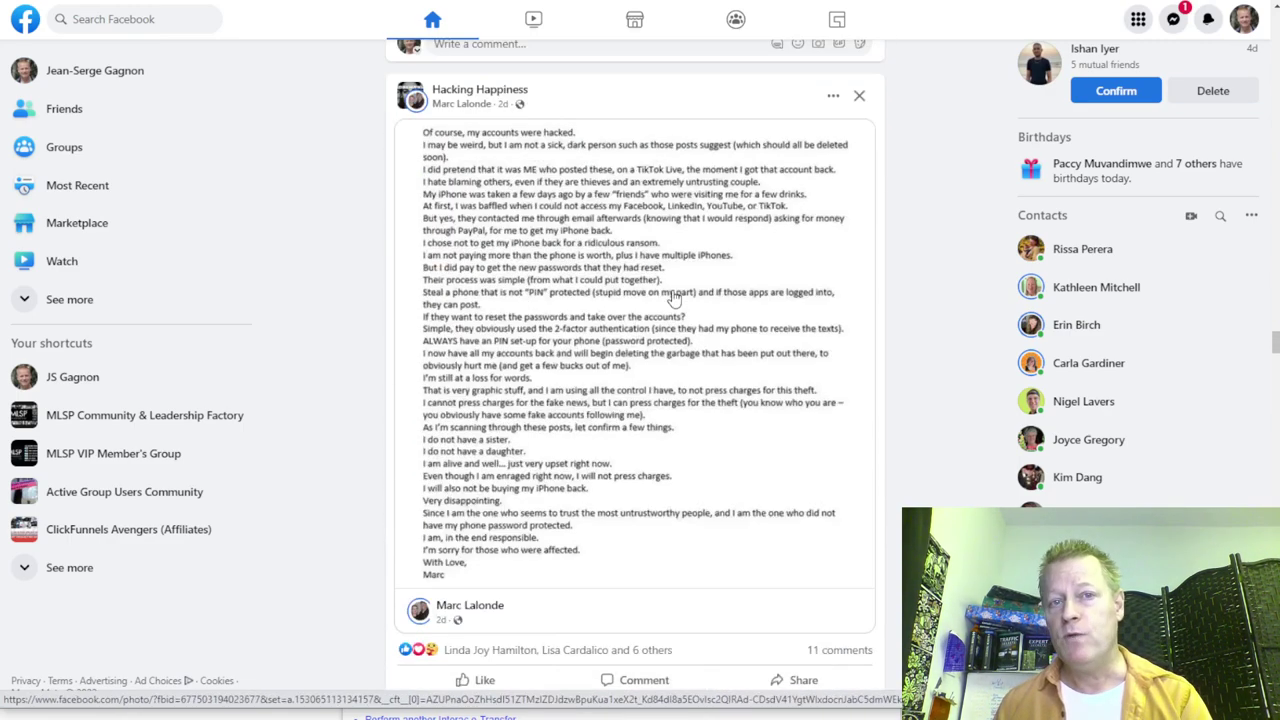
scroll(676, 298, down, 20)
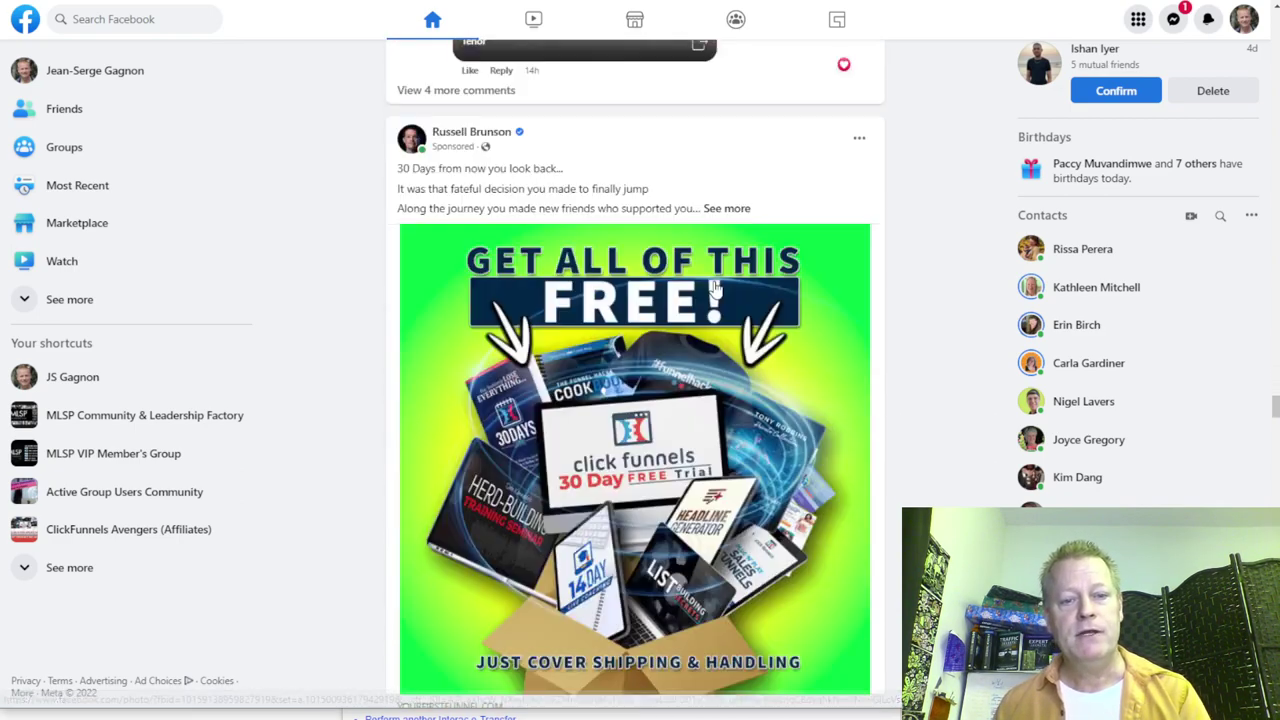
scroll(779, 583, down, 5)
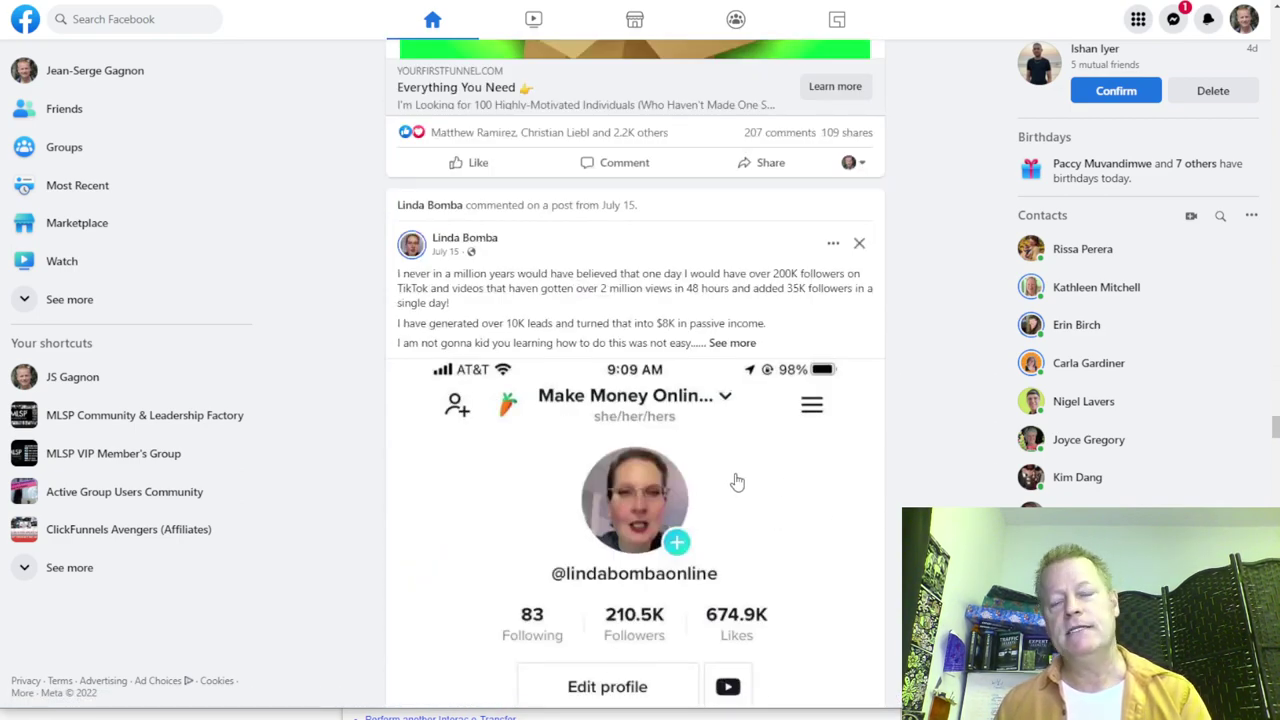
scroll(737, 483, up, 5)
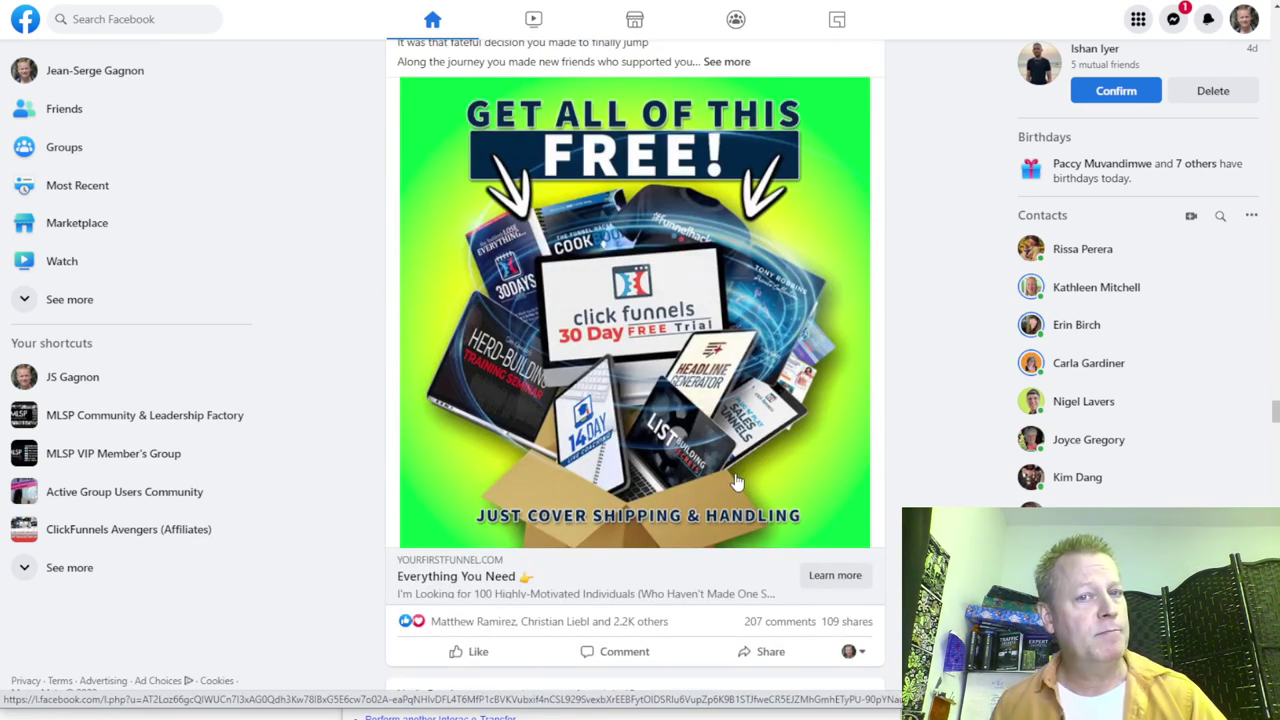
scroll(736, 483, up, 5)
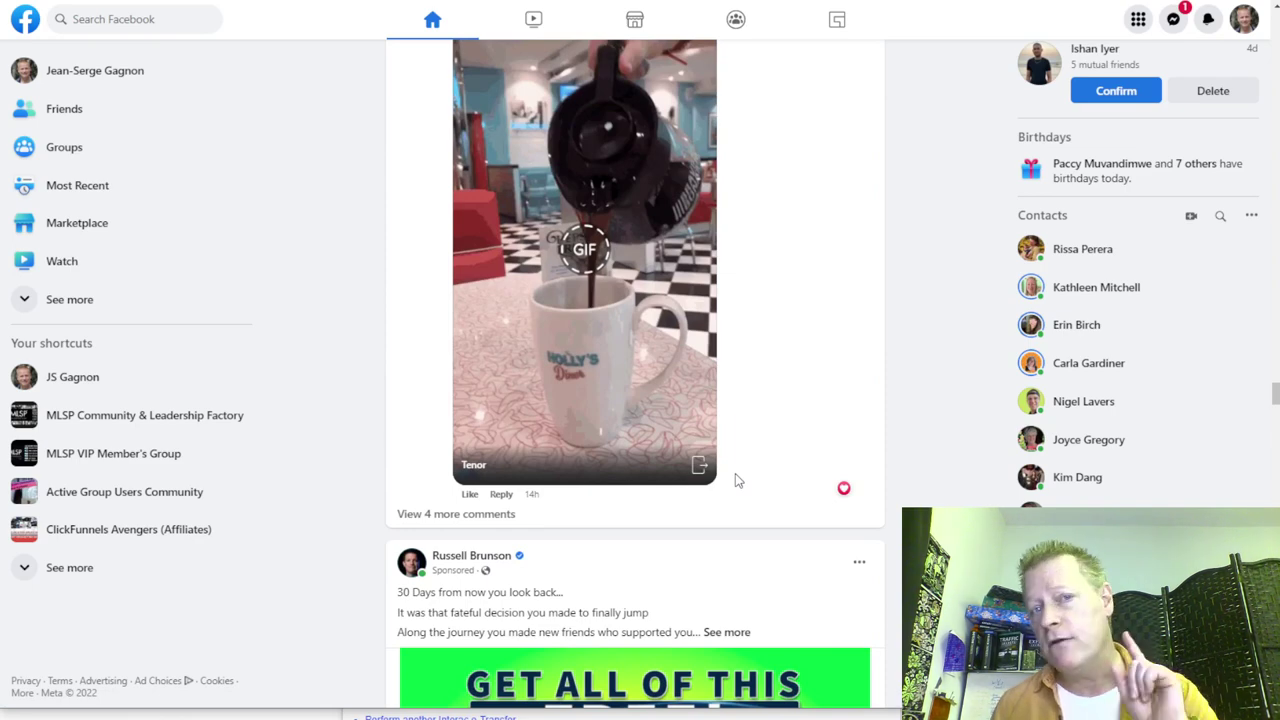
scroll(735, 481, up, 10)
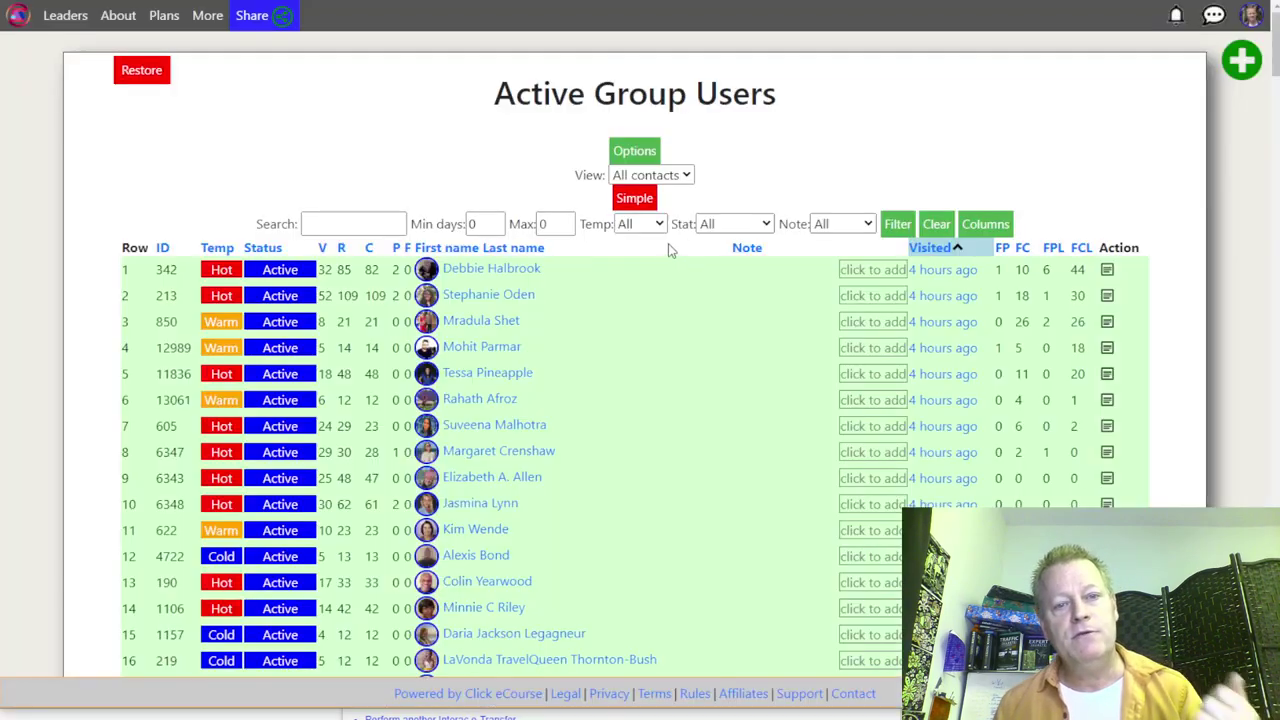
scroll(686, 338, down, 10)
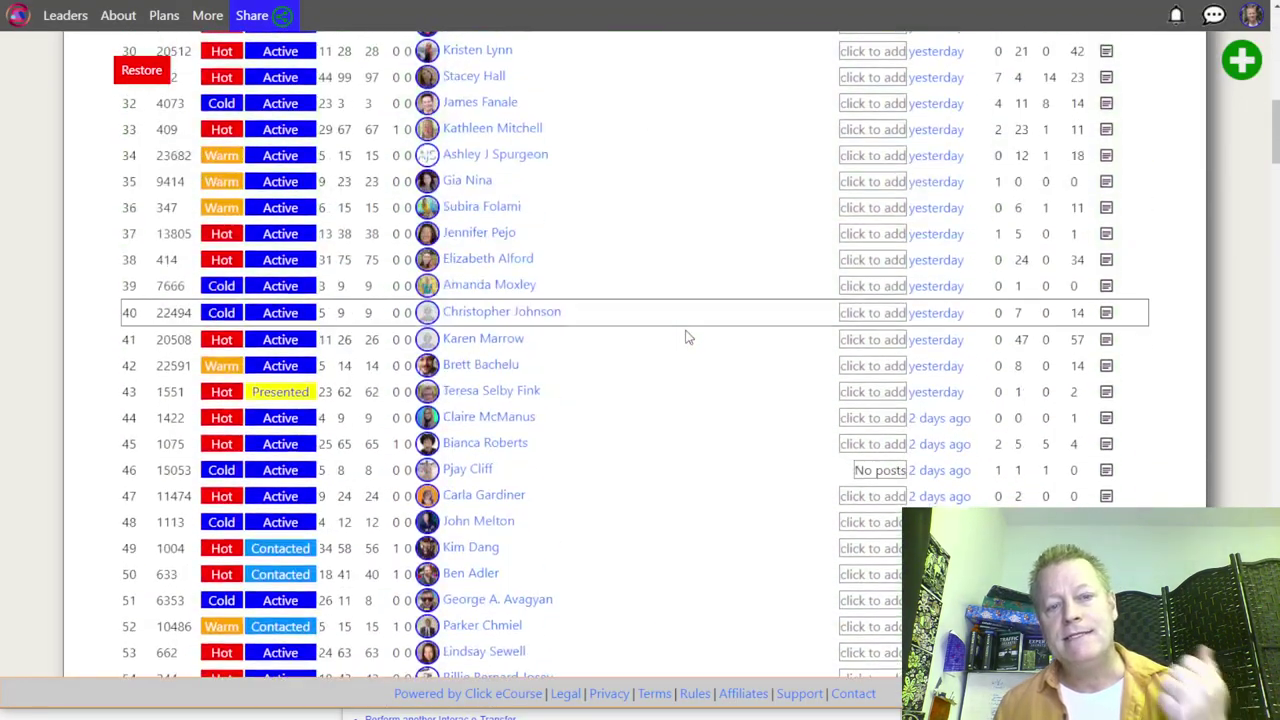
Step: Scroll down the Hot, Warm and Cold member table and back up again
scroll(686, 335, down, 20)
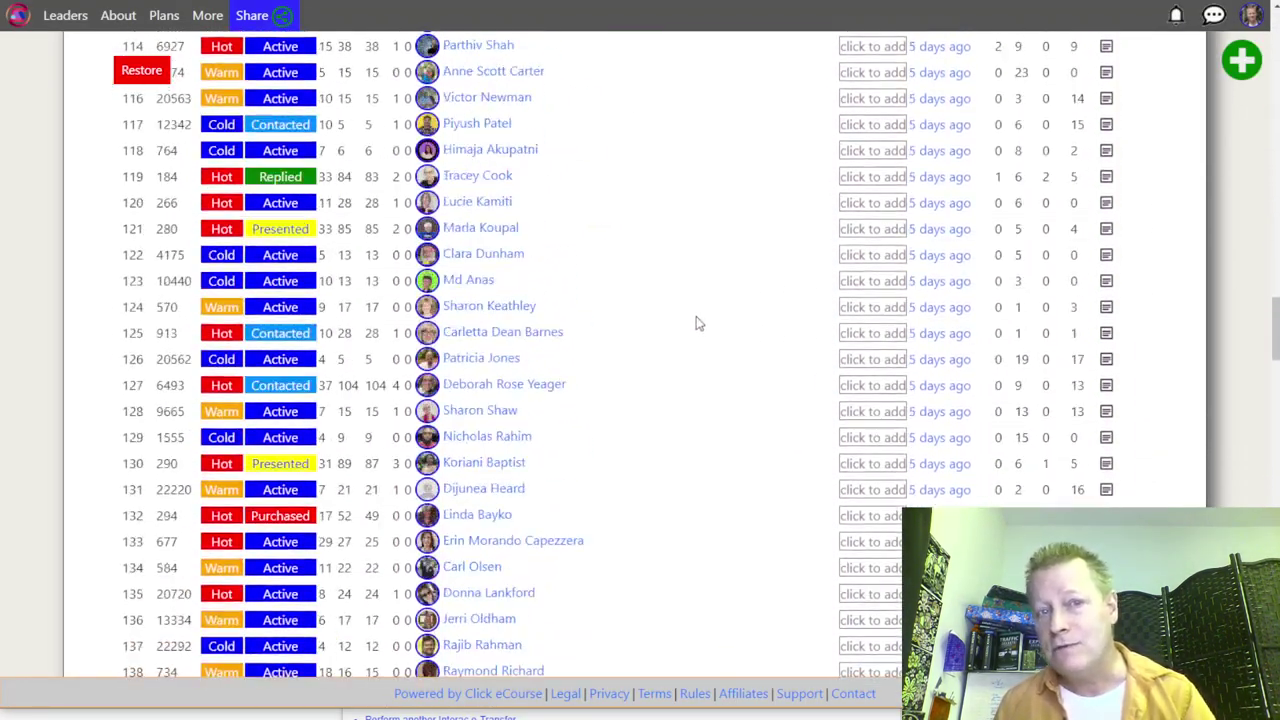
scroll(700, 326, down, 20)
scroll(703, 329, down, 2)
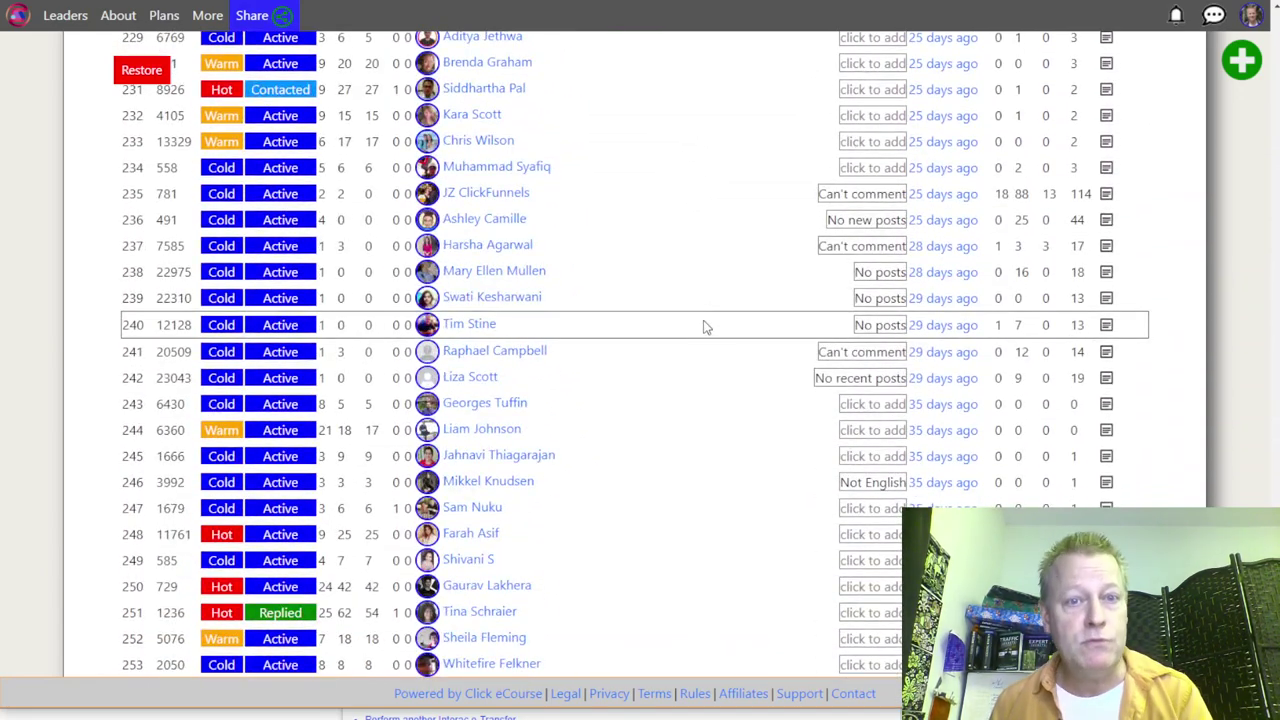
scroll(703, 327, up, 20)
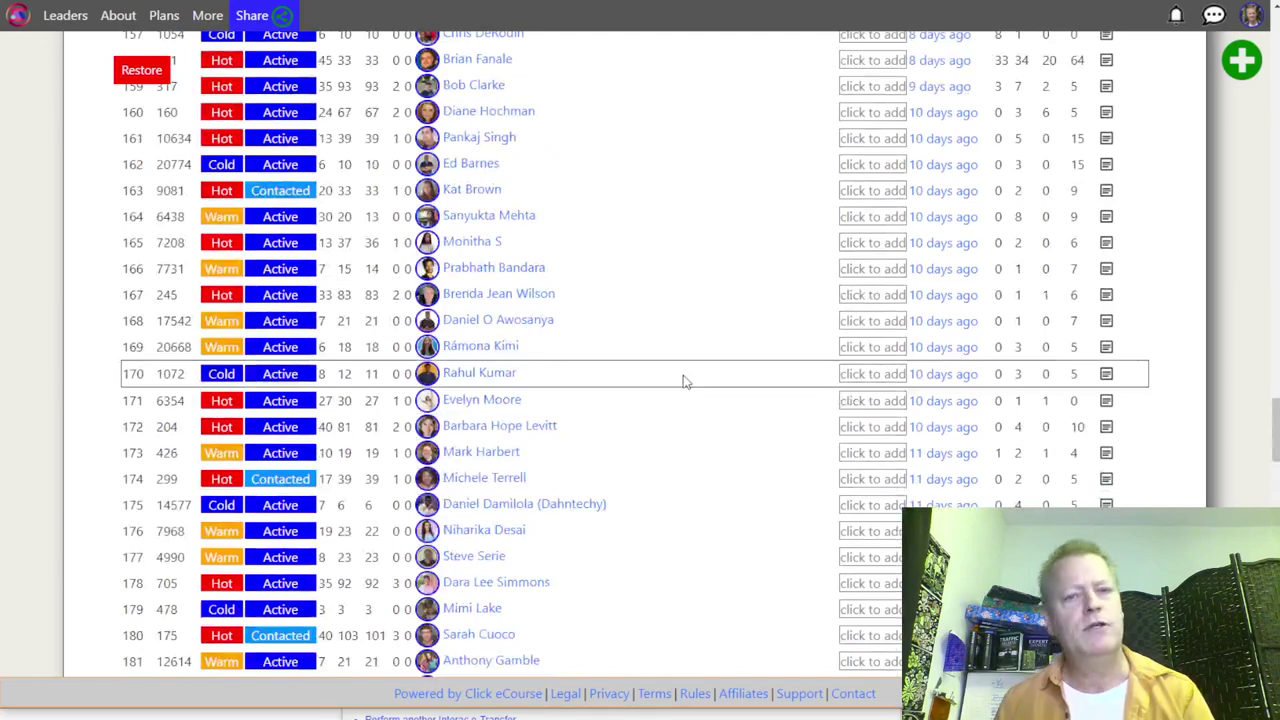
scroll(684, 381, up, 13)
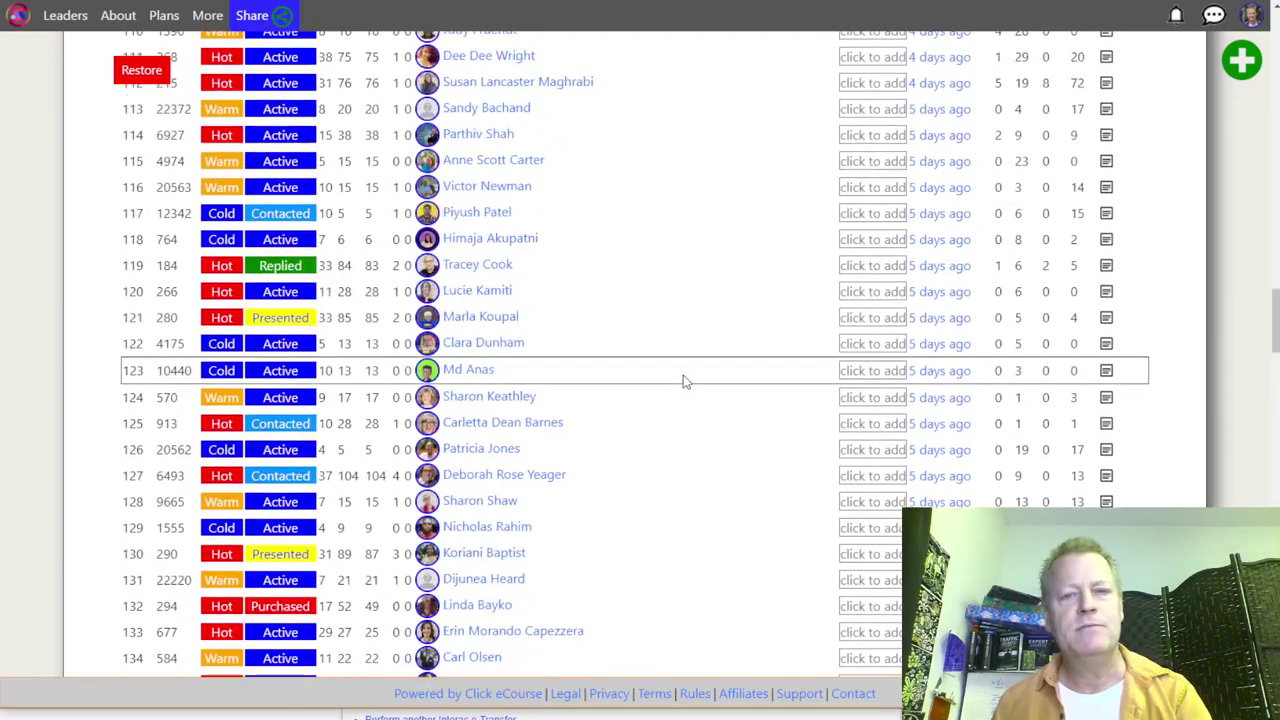
scroll(684, 381, up, 18)
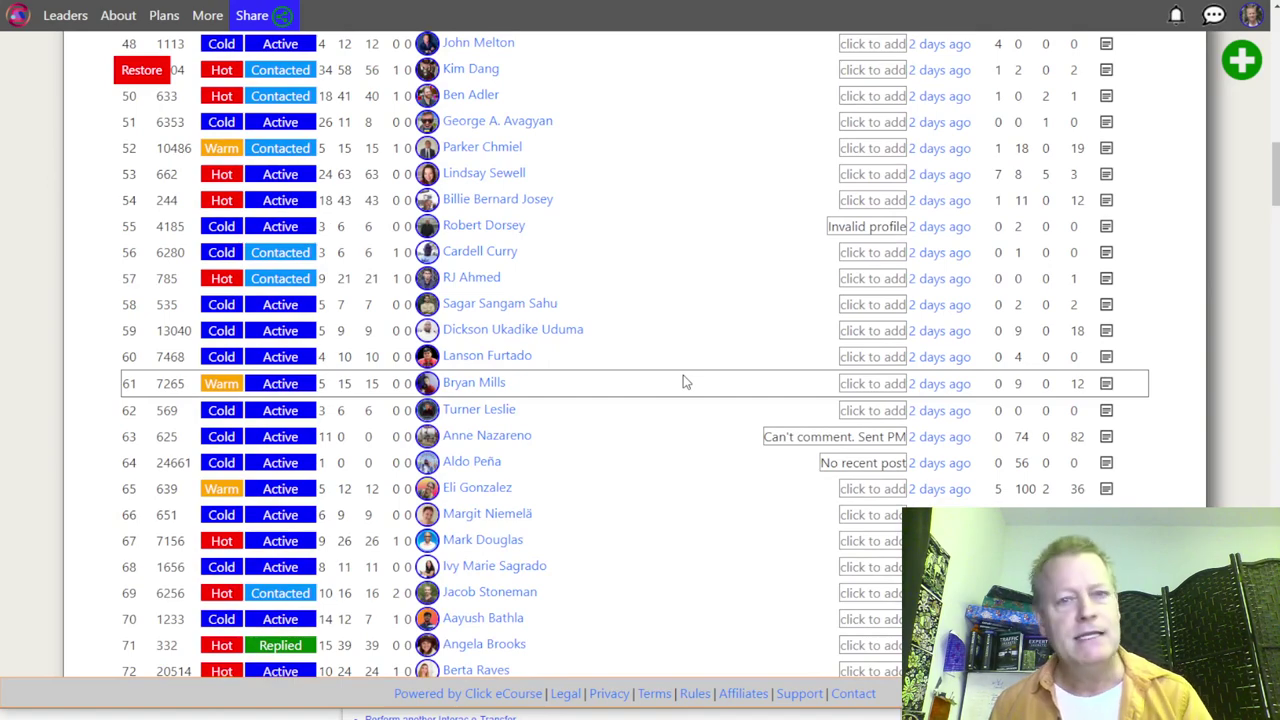
scroll(684, 381, up, 6)
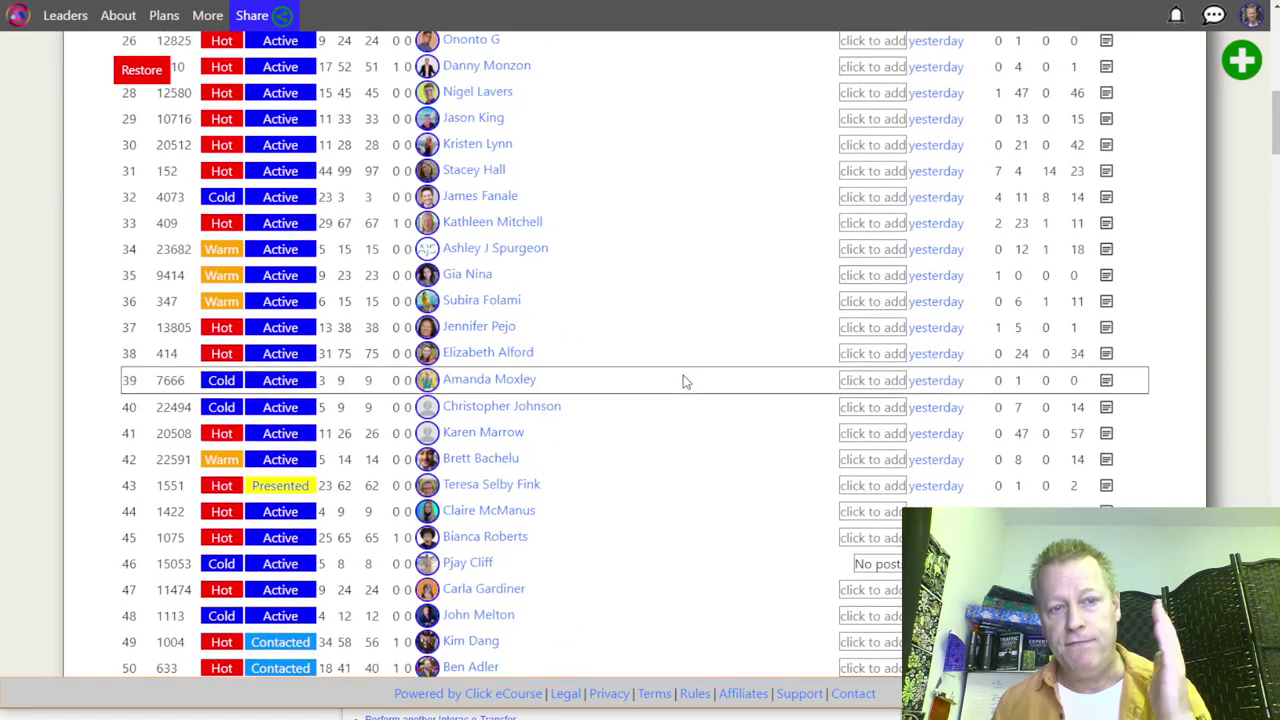
scroll(661, 403, up, 6)
scroll(661, 400, down, 20)
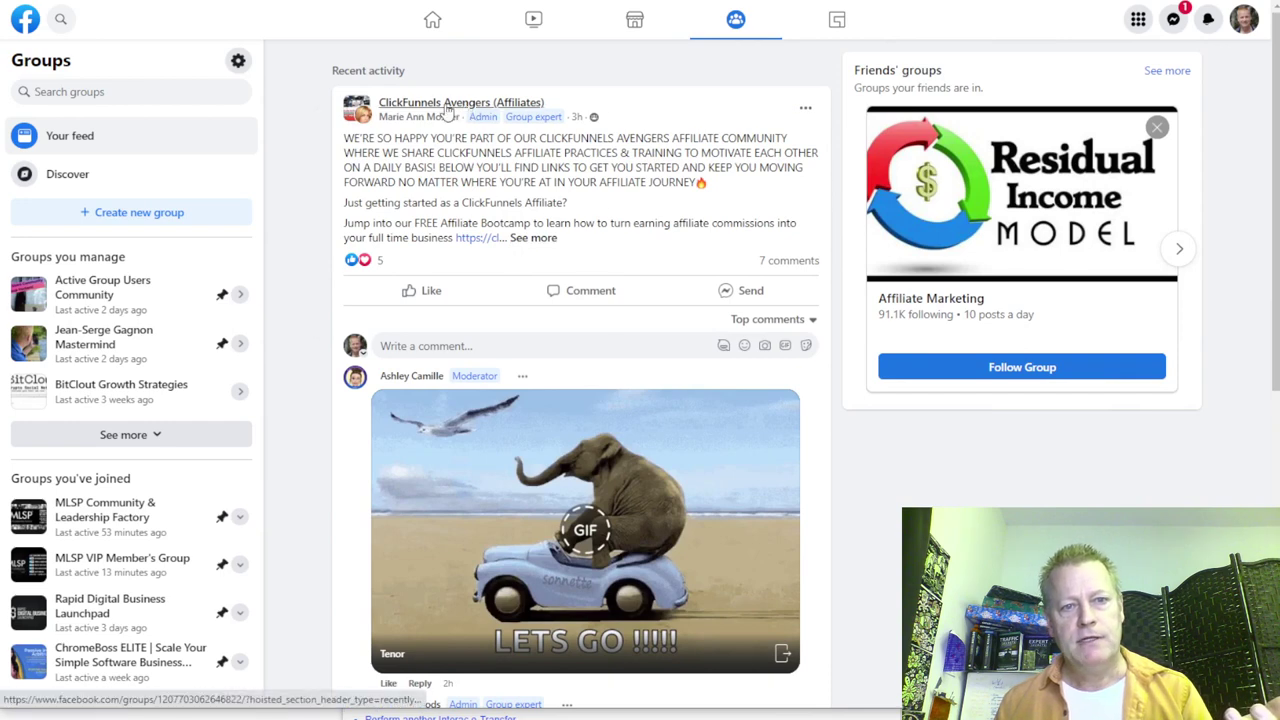
mouse_move(474, 106)
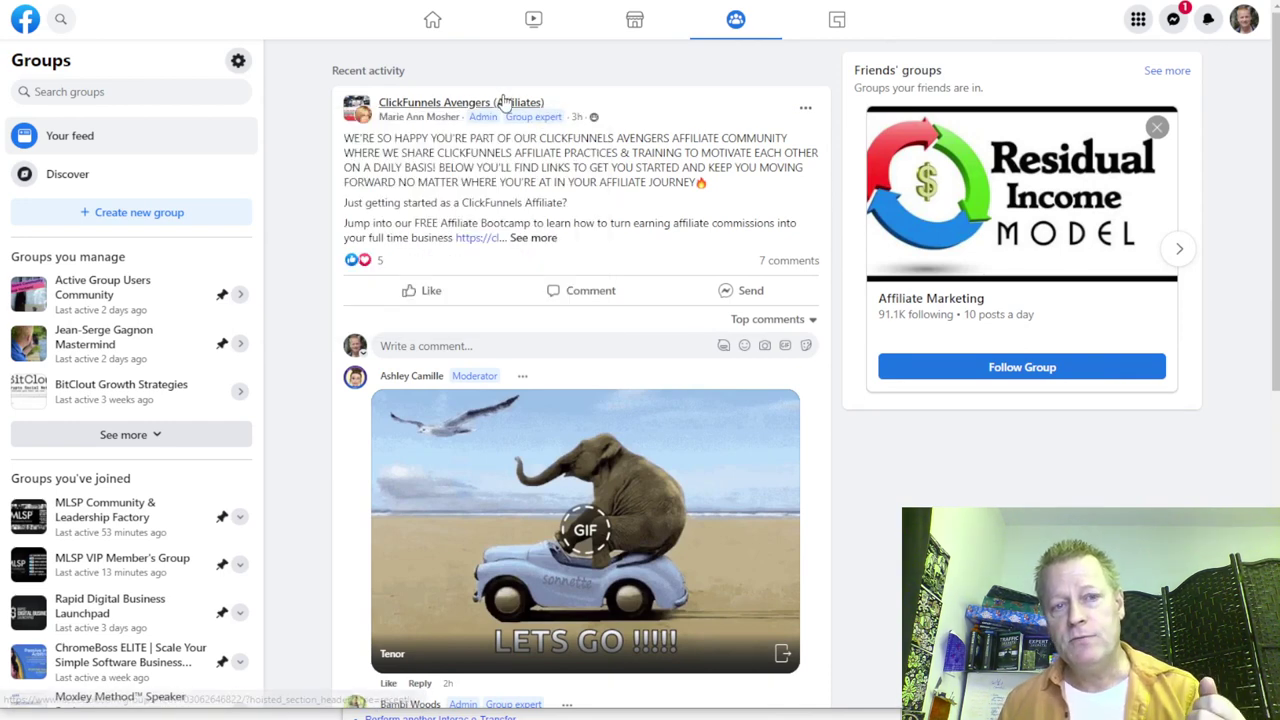
click(502, 106)
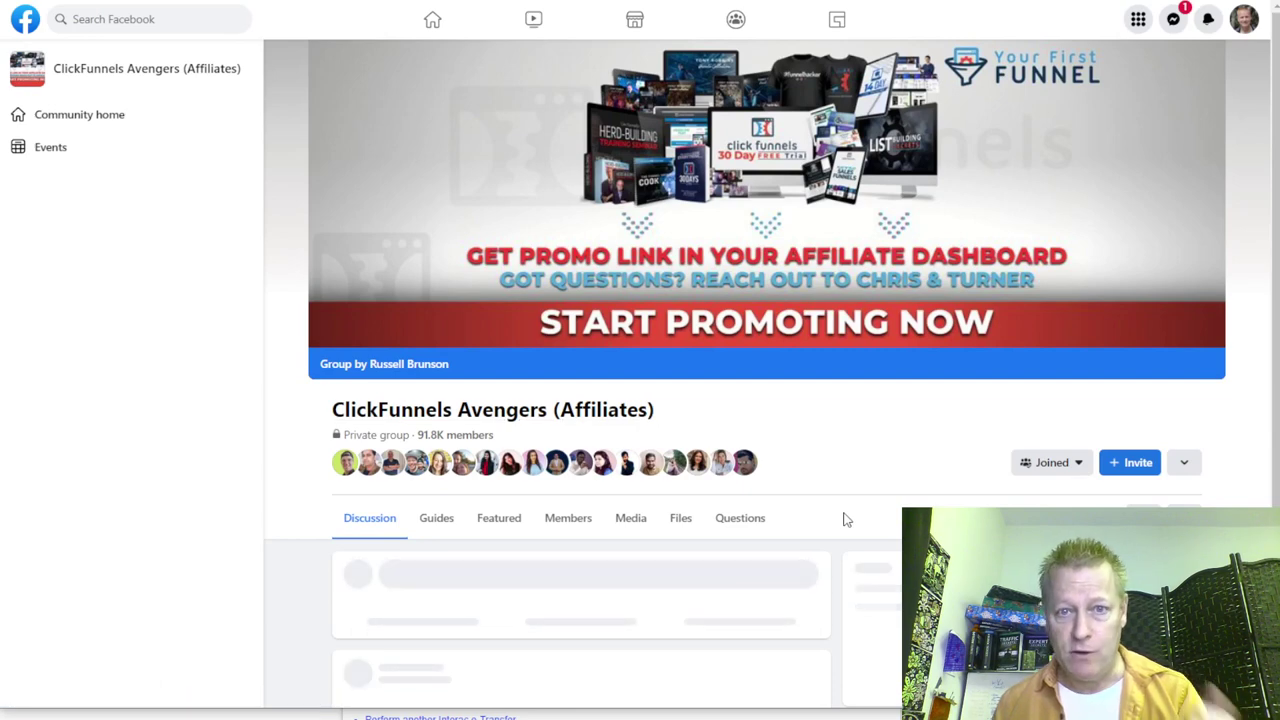
scroll(838, 478, down, 4)
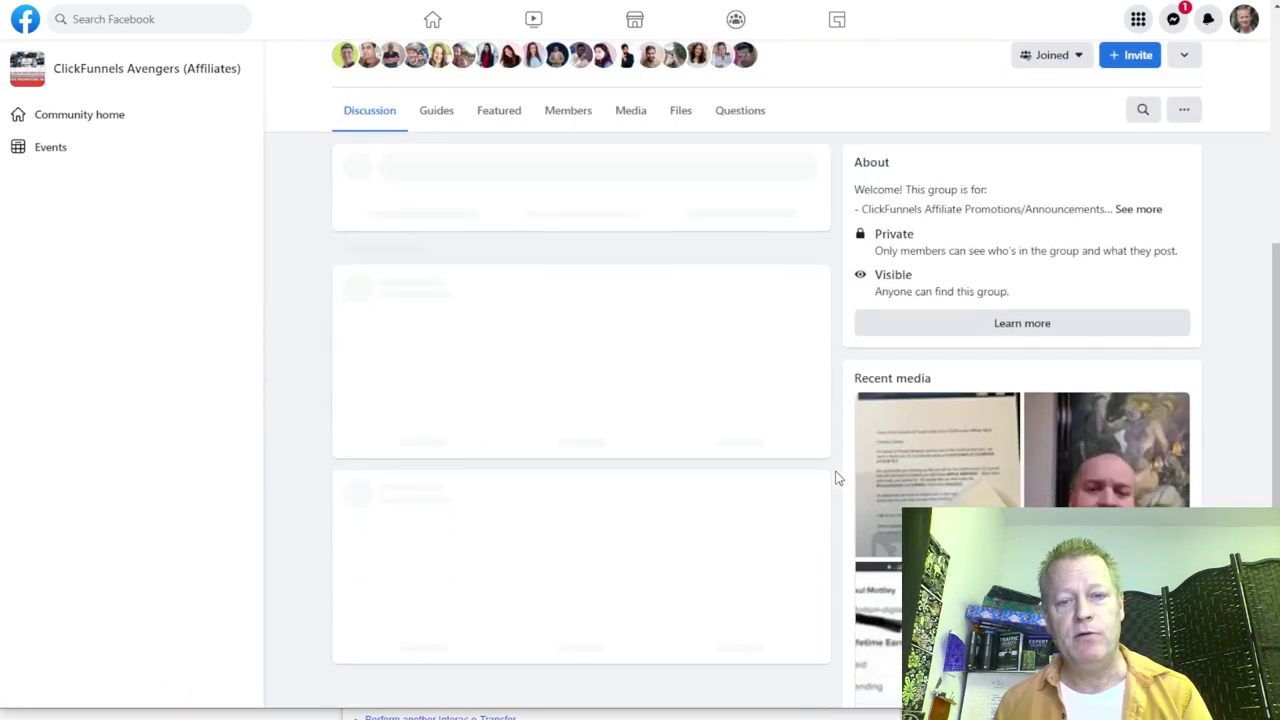
scroll(838, 478, down, 1)
scroll(838, 478, down, 3)
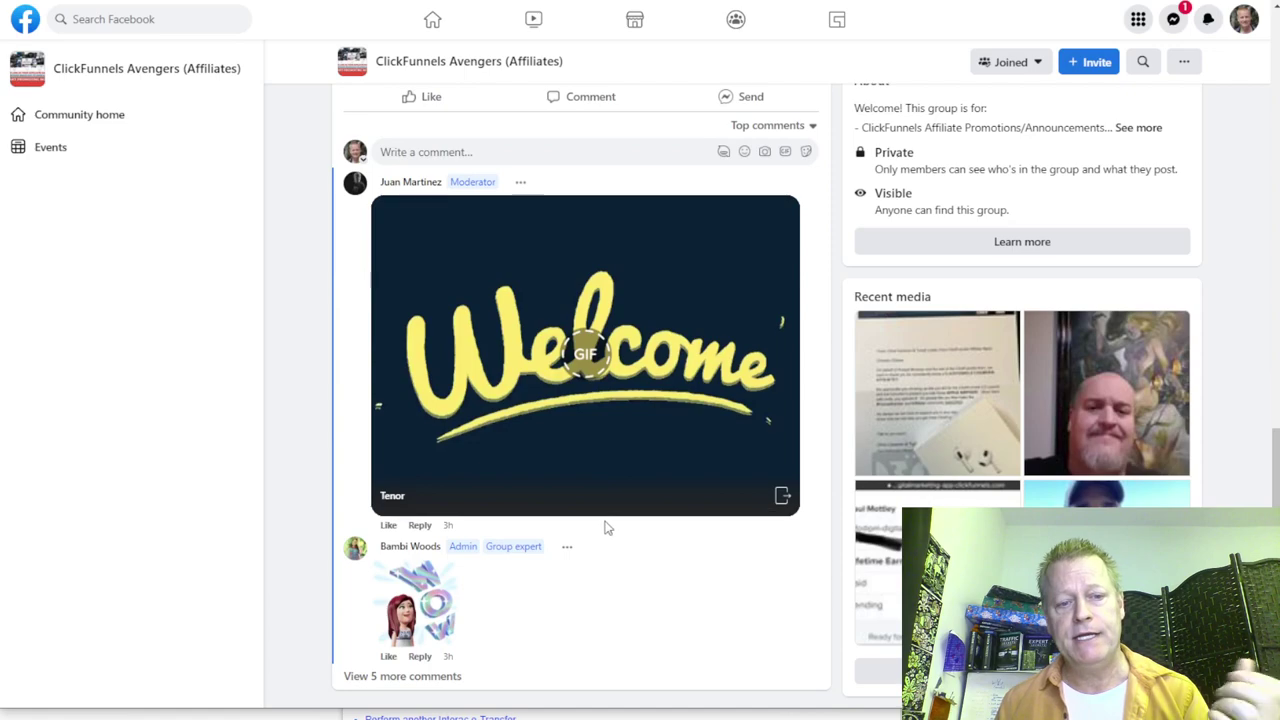
scroll(607, 524, up, 2)
scroll(607, 520, down, 2)
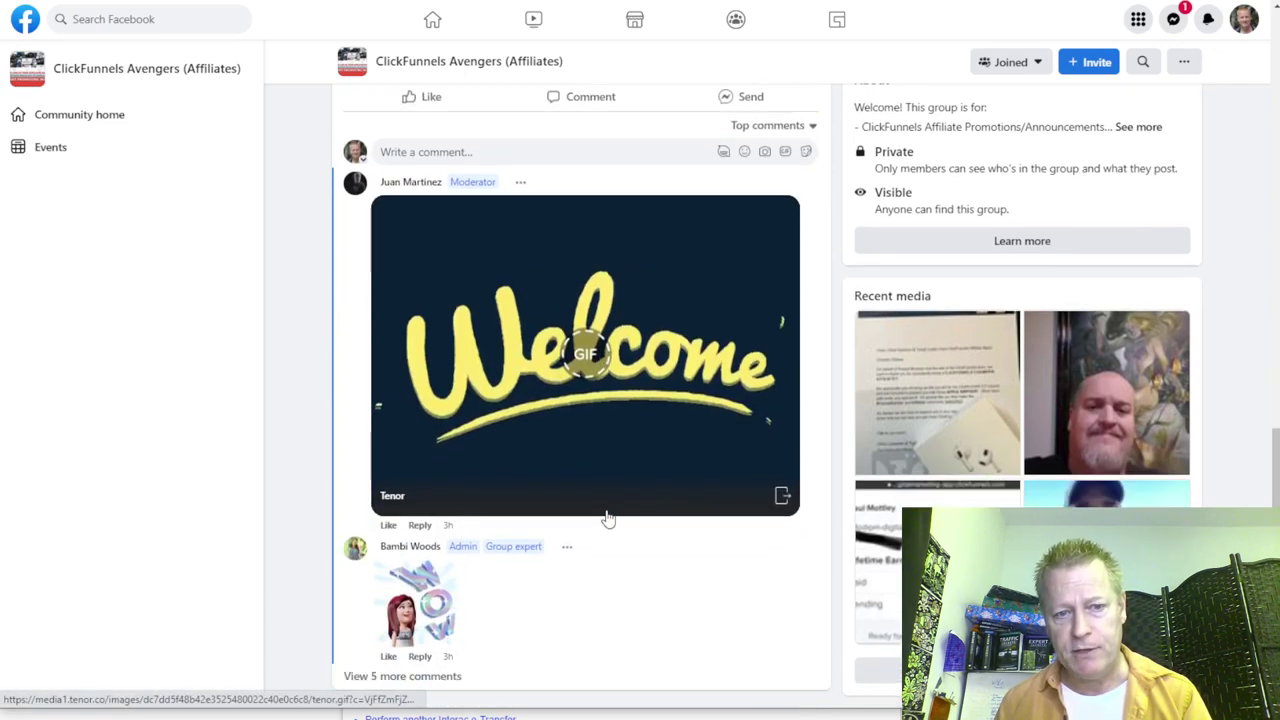
scroll(629, 534, up, 5)
scroll(631, 514, down, 5)
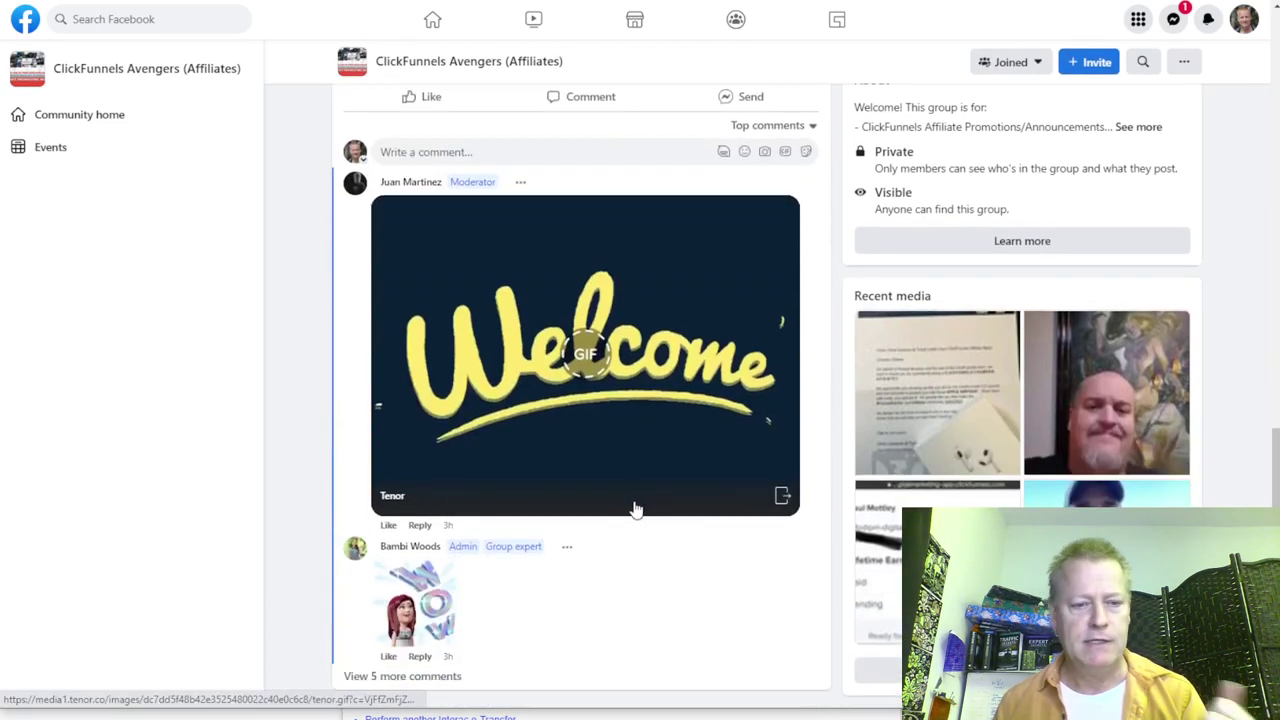
scroll(634, 506, up, 5)
scroll(632, 503, down, 5)
scroll(630, 496, up, 10)
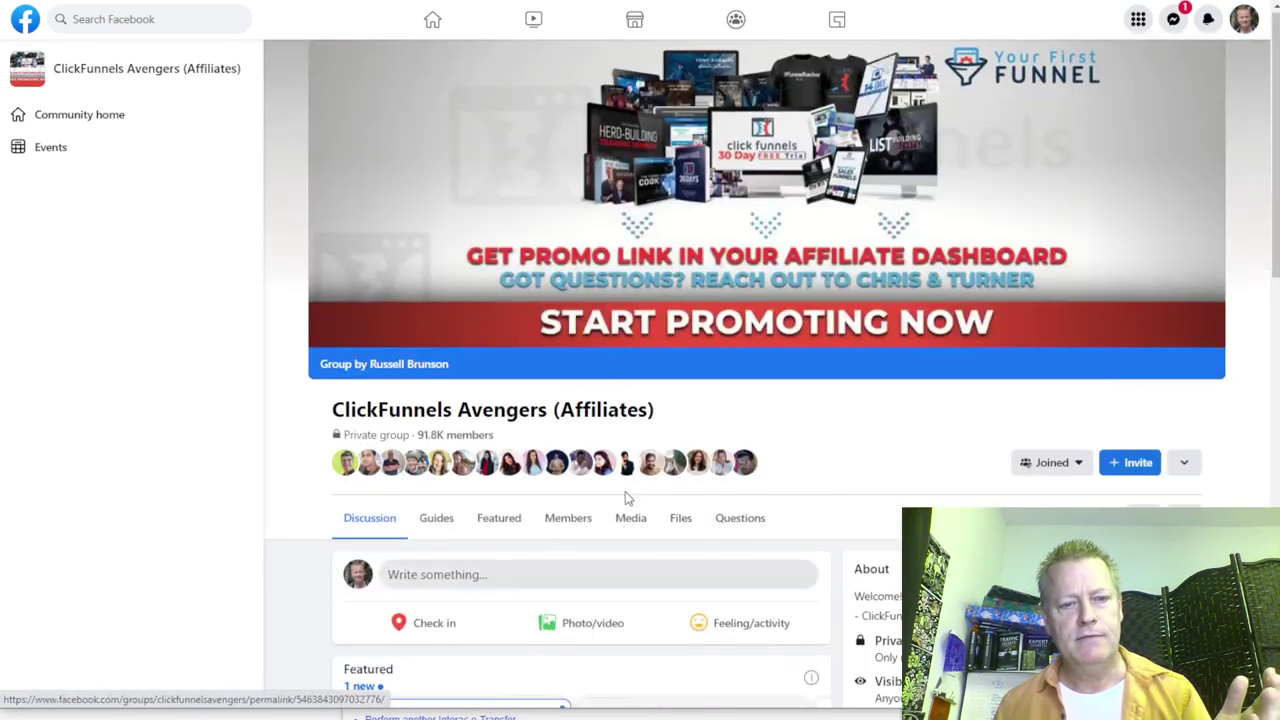
scroll(625, 495, down, 10)
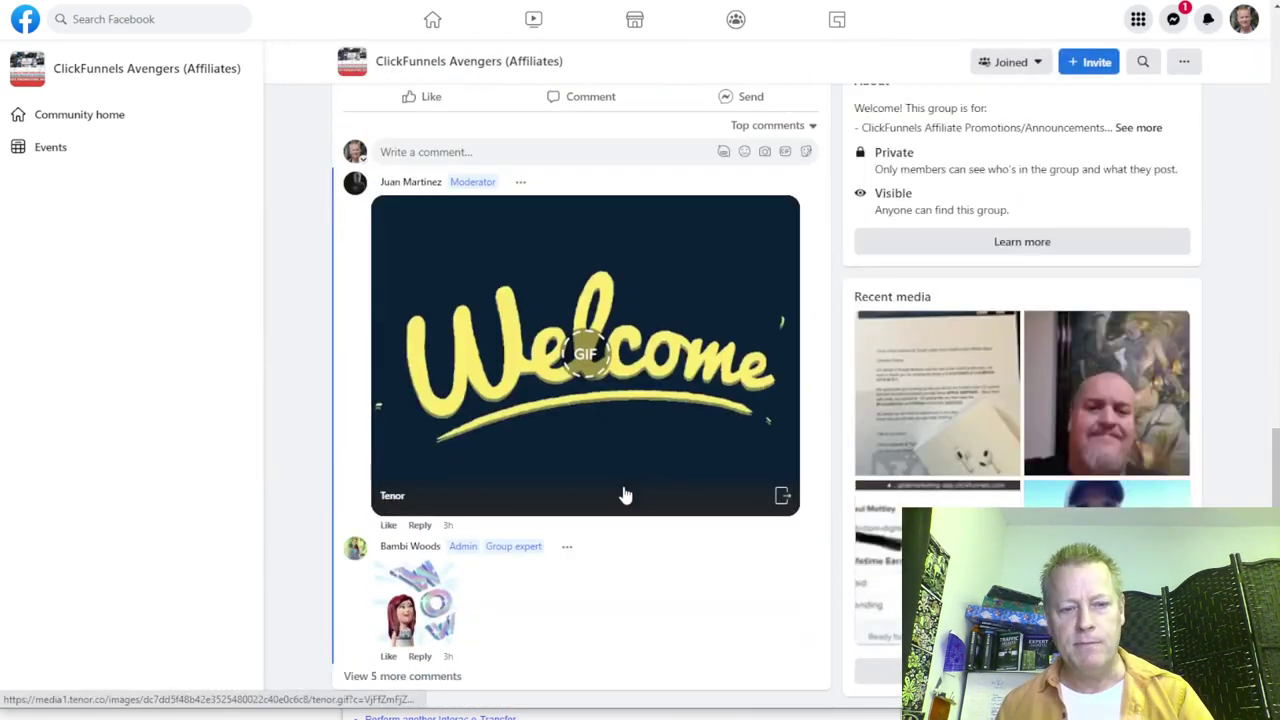
scroll(632, 551, up, 5)
scroll(632, 553, up, 4)
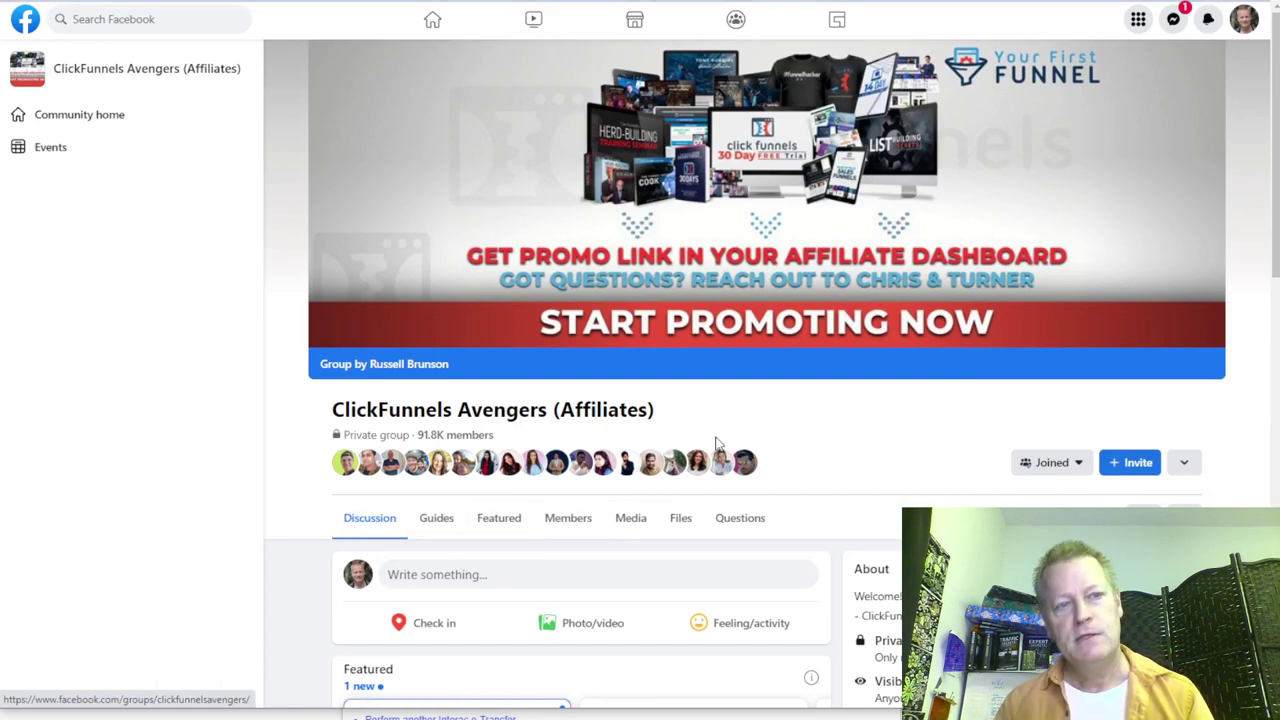
scroll(716, 441, down, 2)
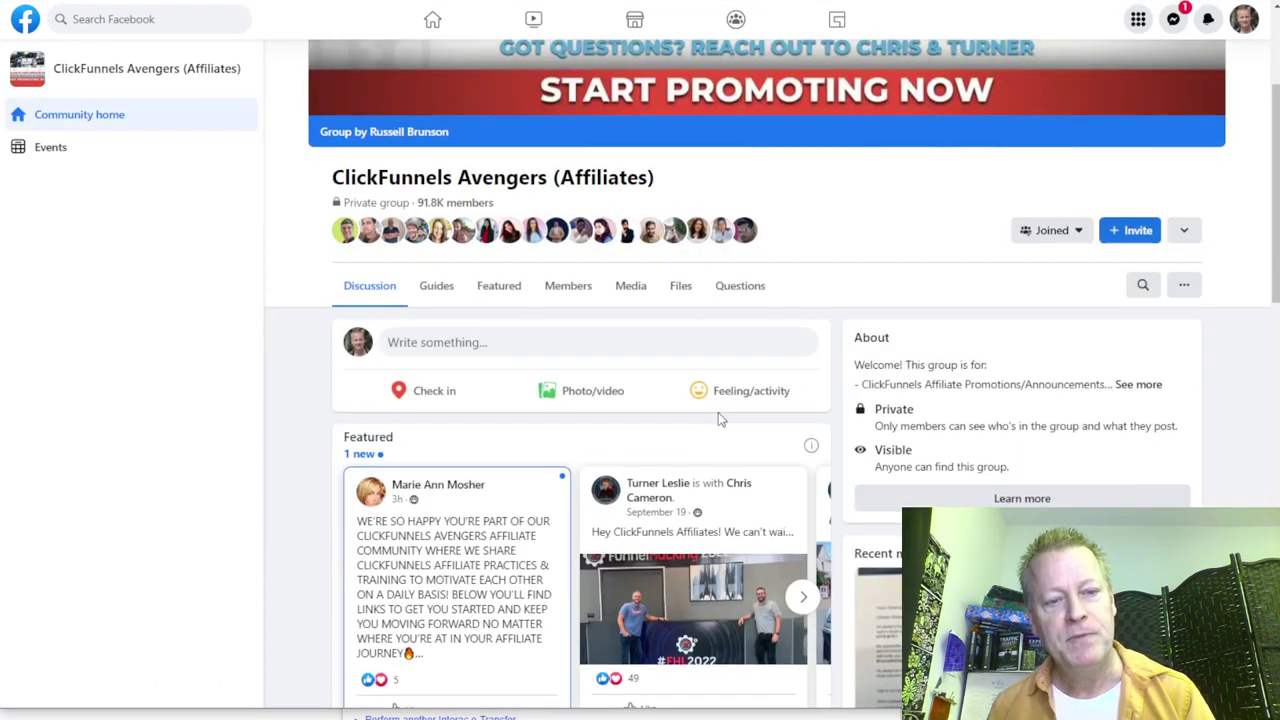
scroll(714, 405, down, 10)
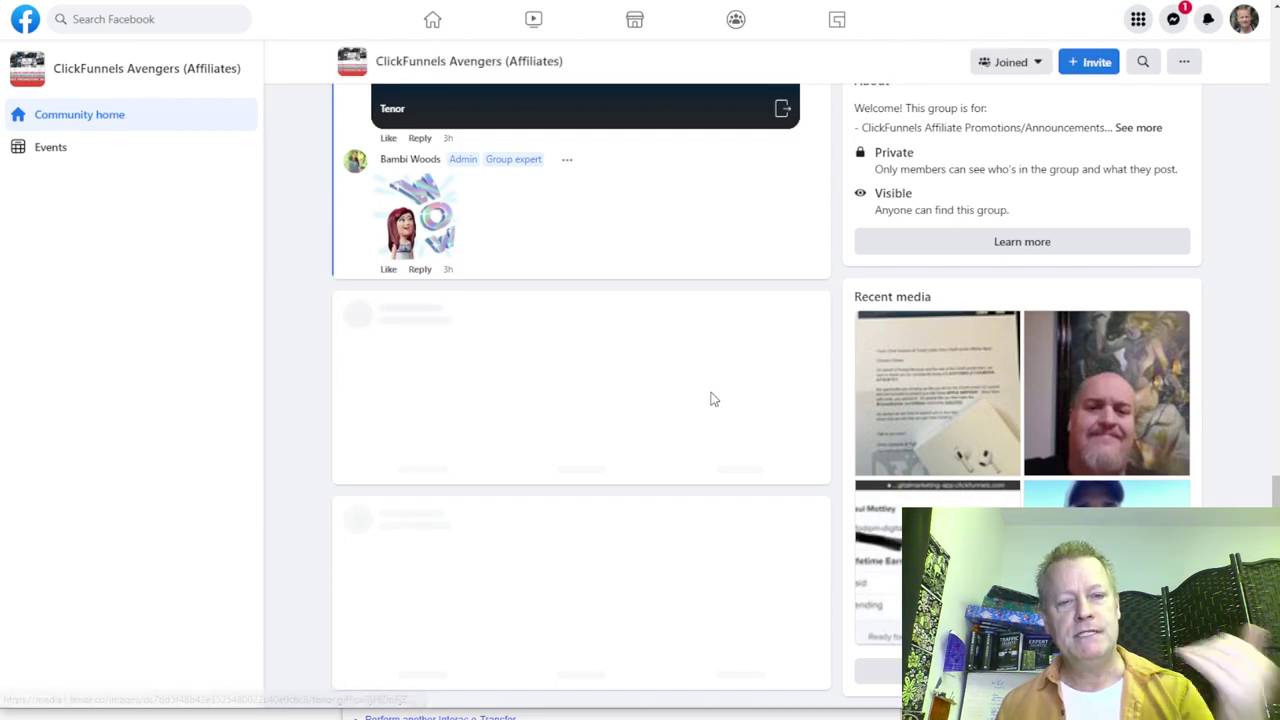
scroll(711, 399, down, 9)
scroll(712, 398, down, 10)
scroll(714, 397, up, 9)
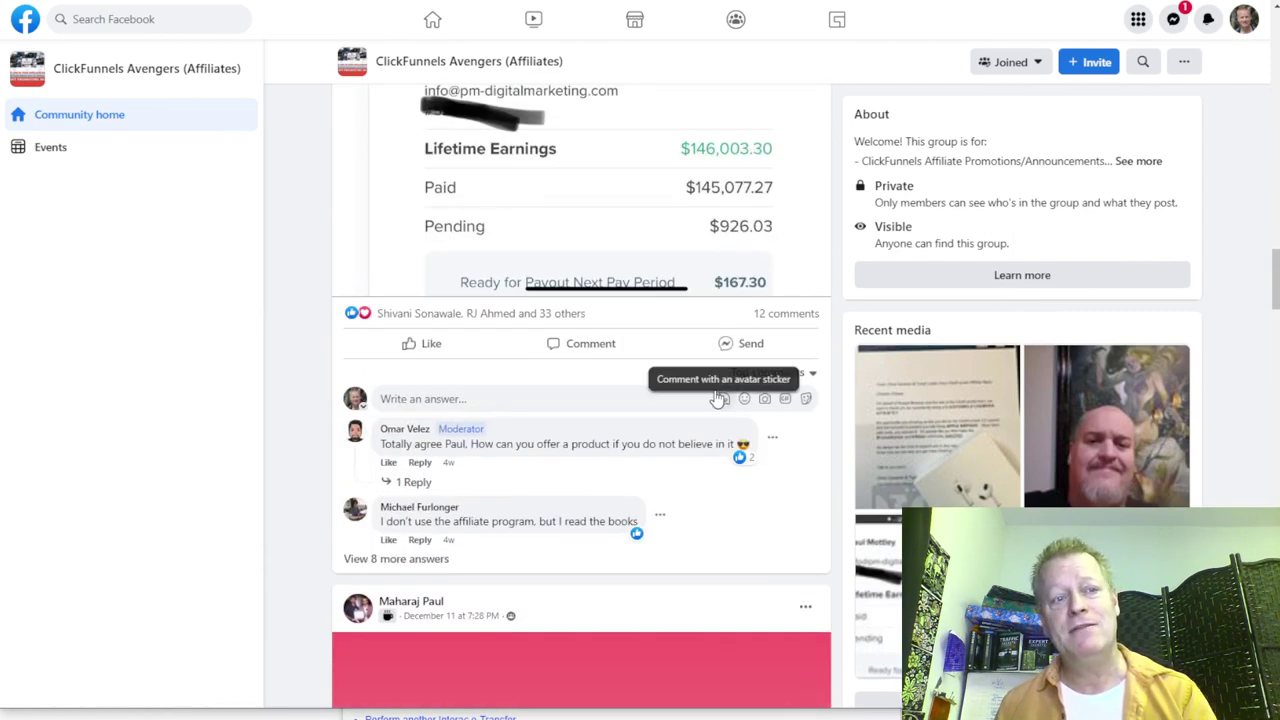
scroll(717, 399, up, 8)
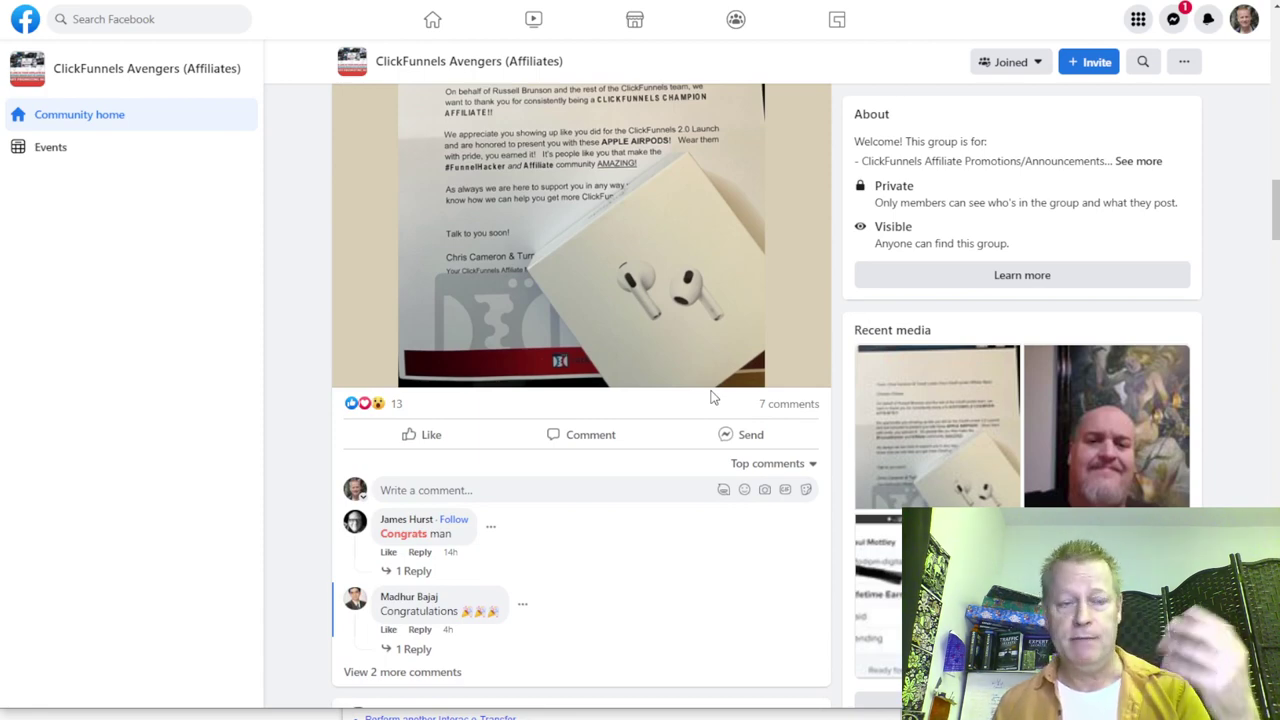
scroll(695, 404, up, 5)
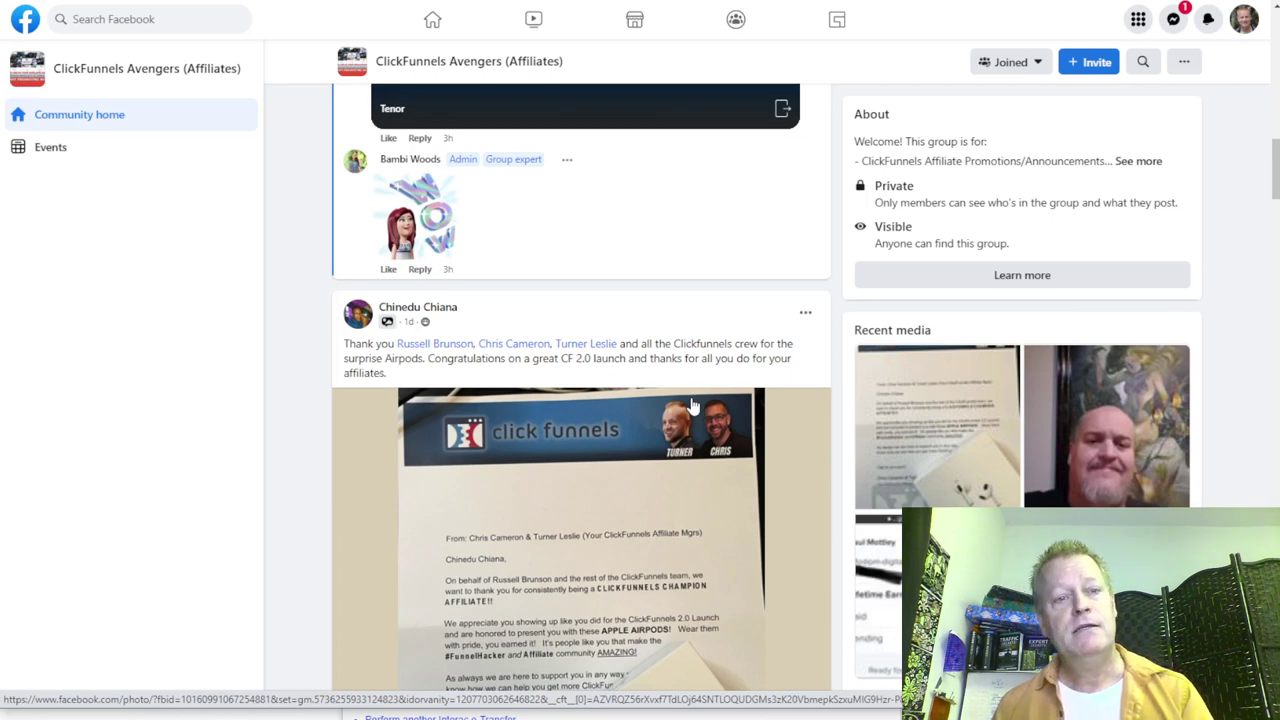
scroll(694, 404, down, 3)
scroll(696, 404, down, 15)
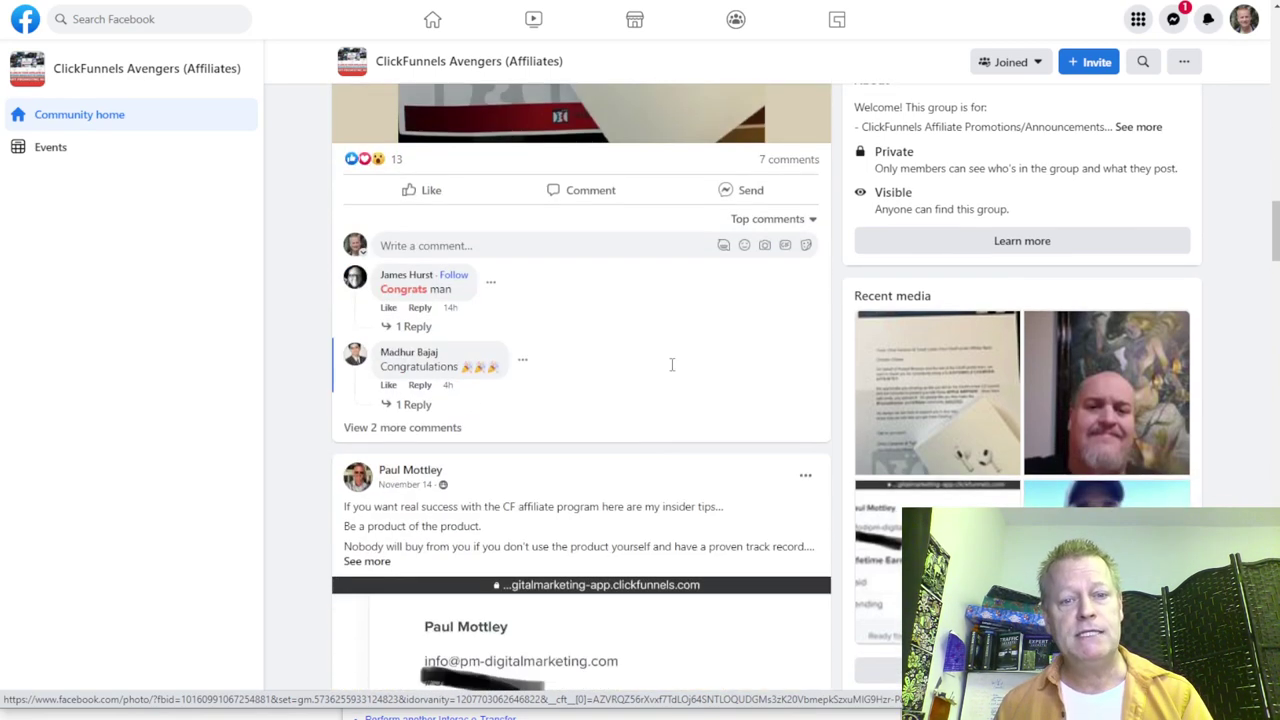
scroll(674, 365, down, 7)
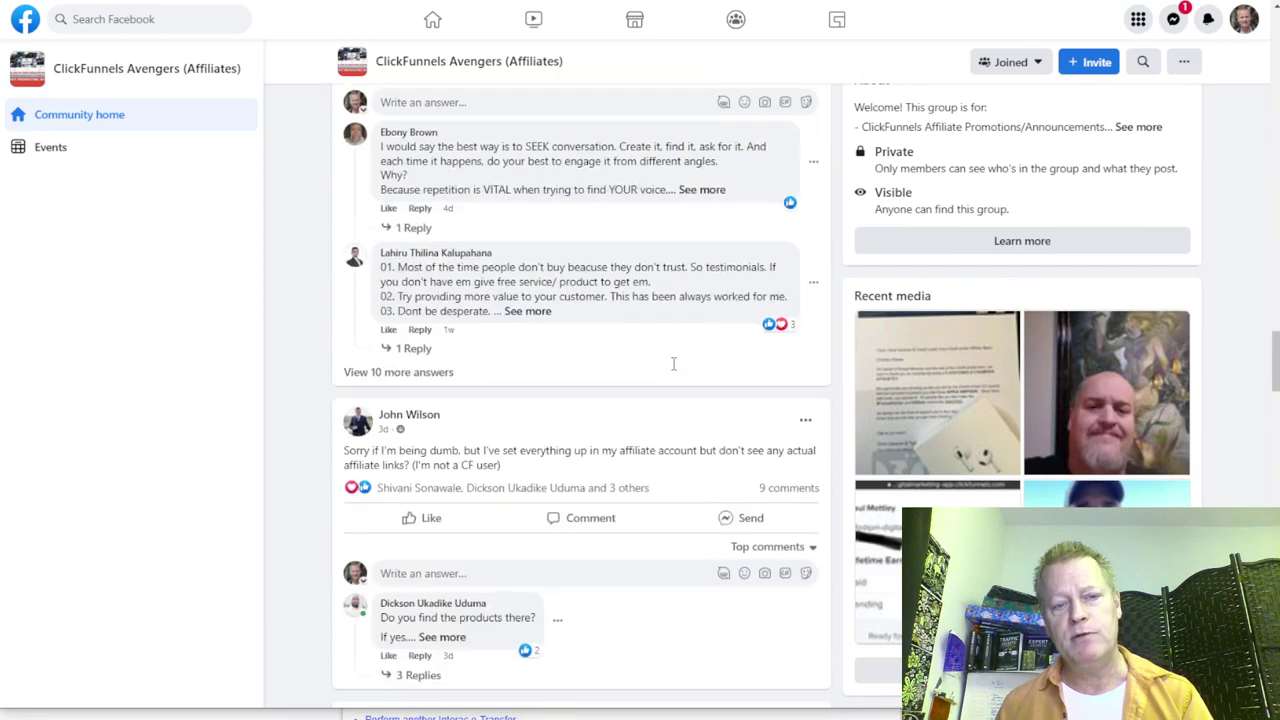
scroll(600, 375, up, 4)
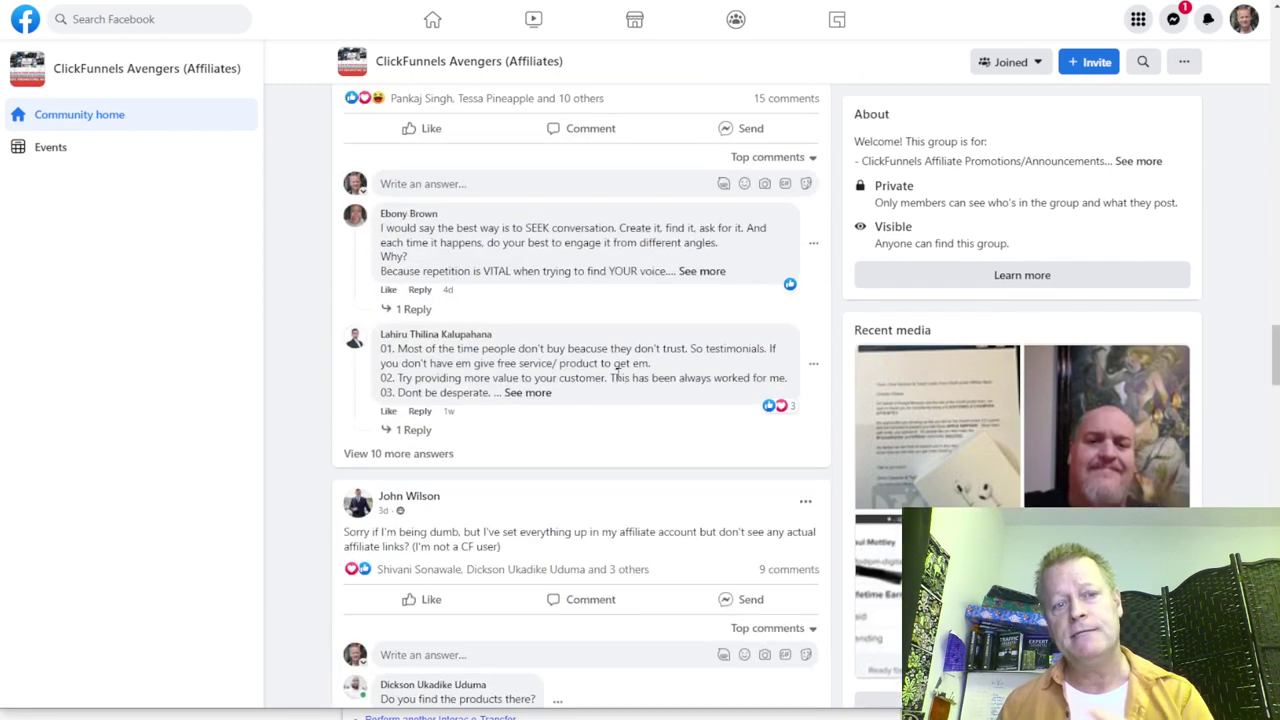
scroll(617, 374, up, 5)
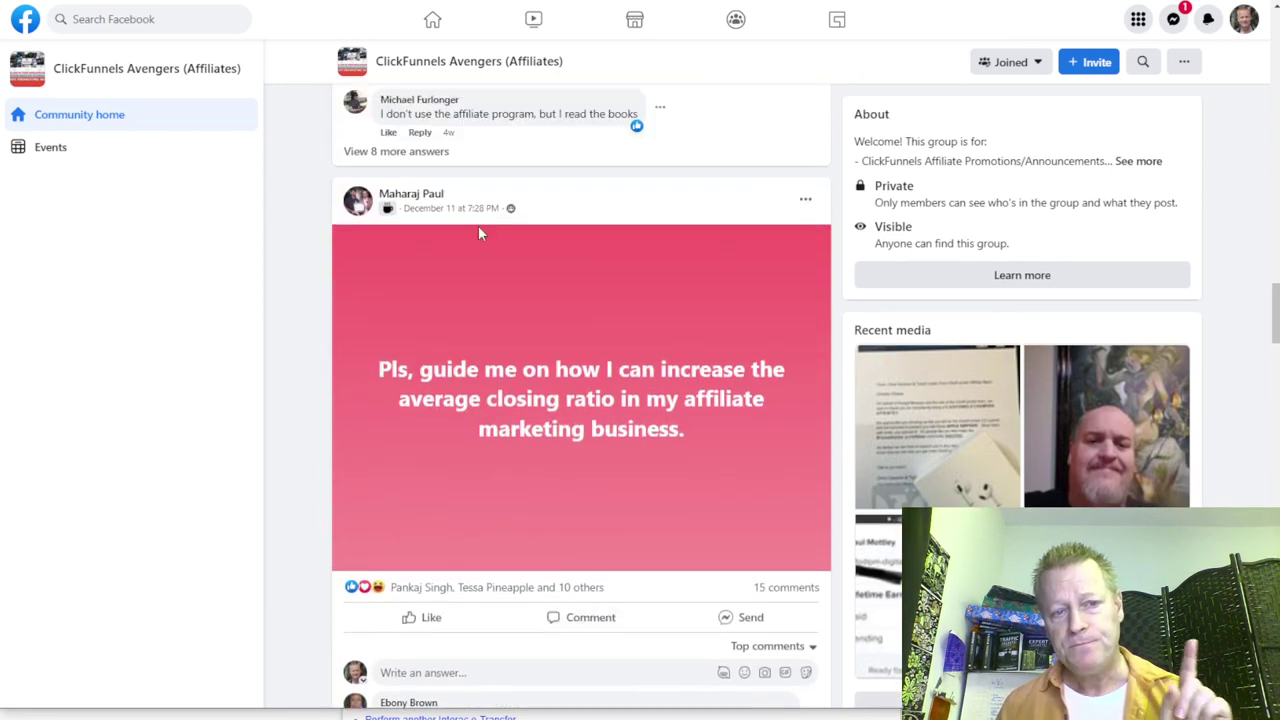
mouse_move(420, 198)
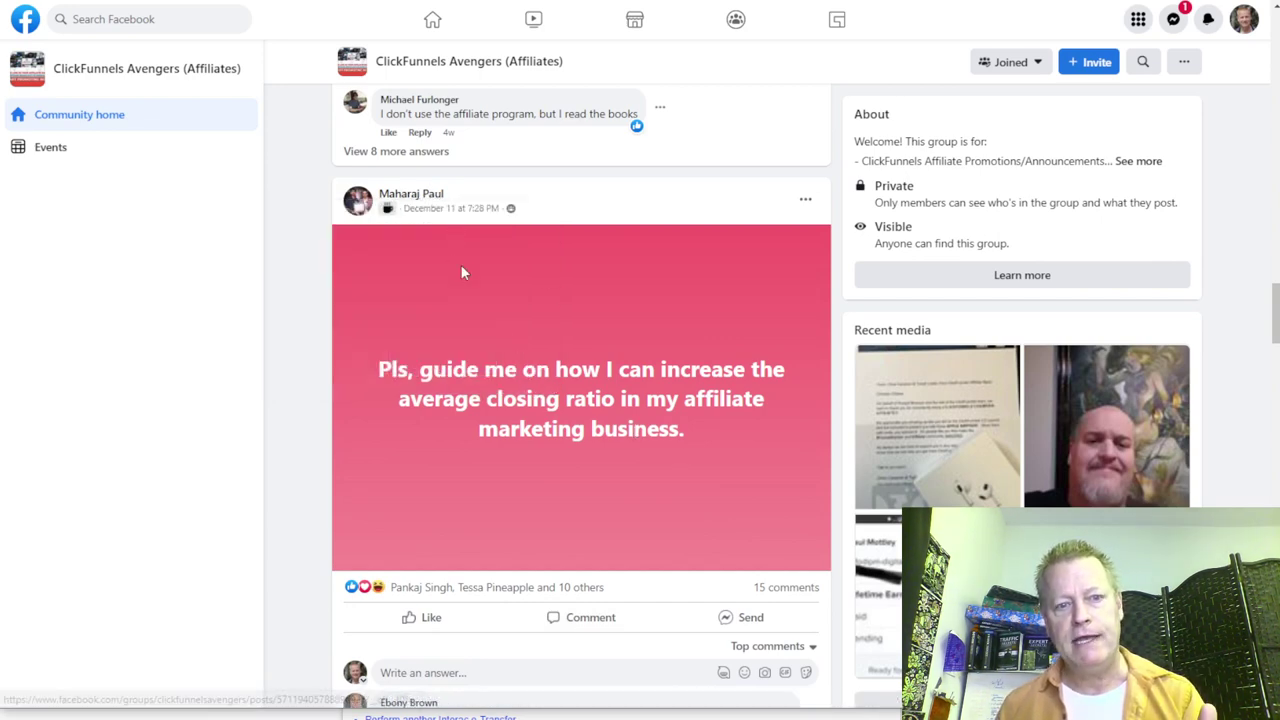
scroll(460, 264, down, 4)
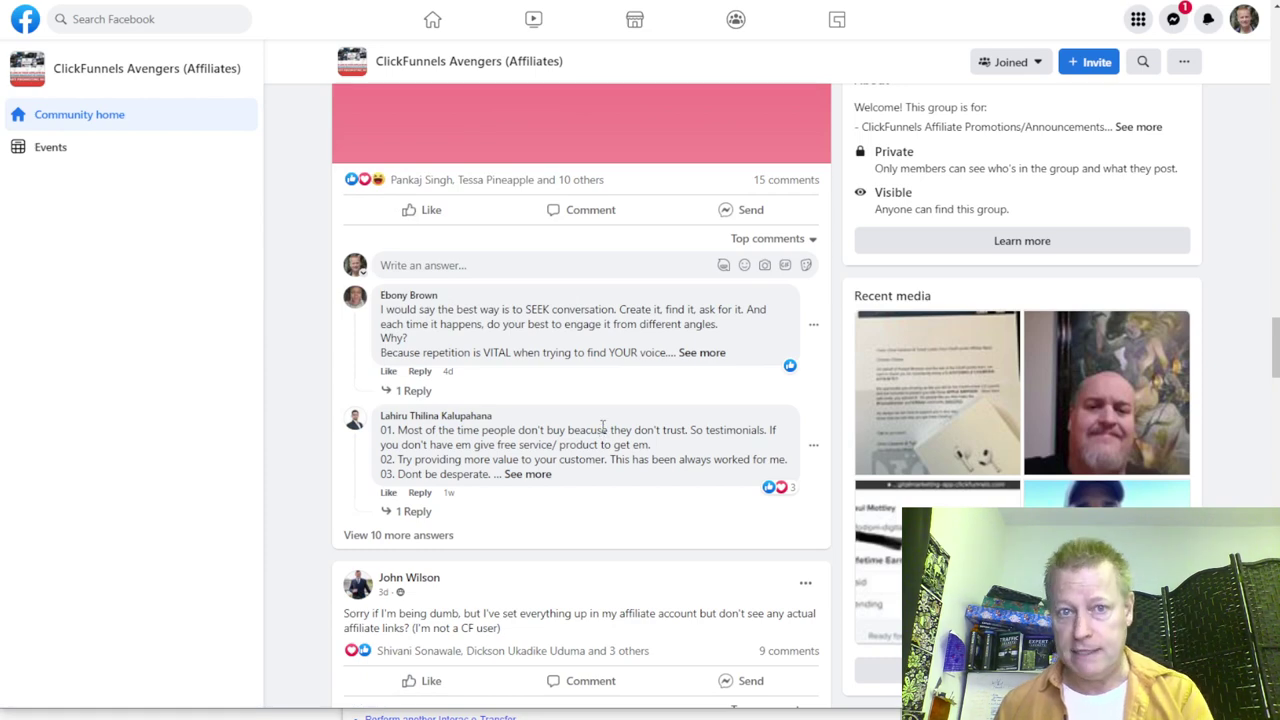
scroll(603, 427, down, 3)
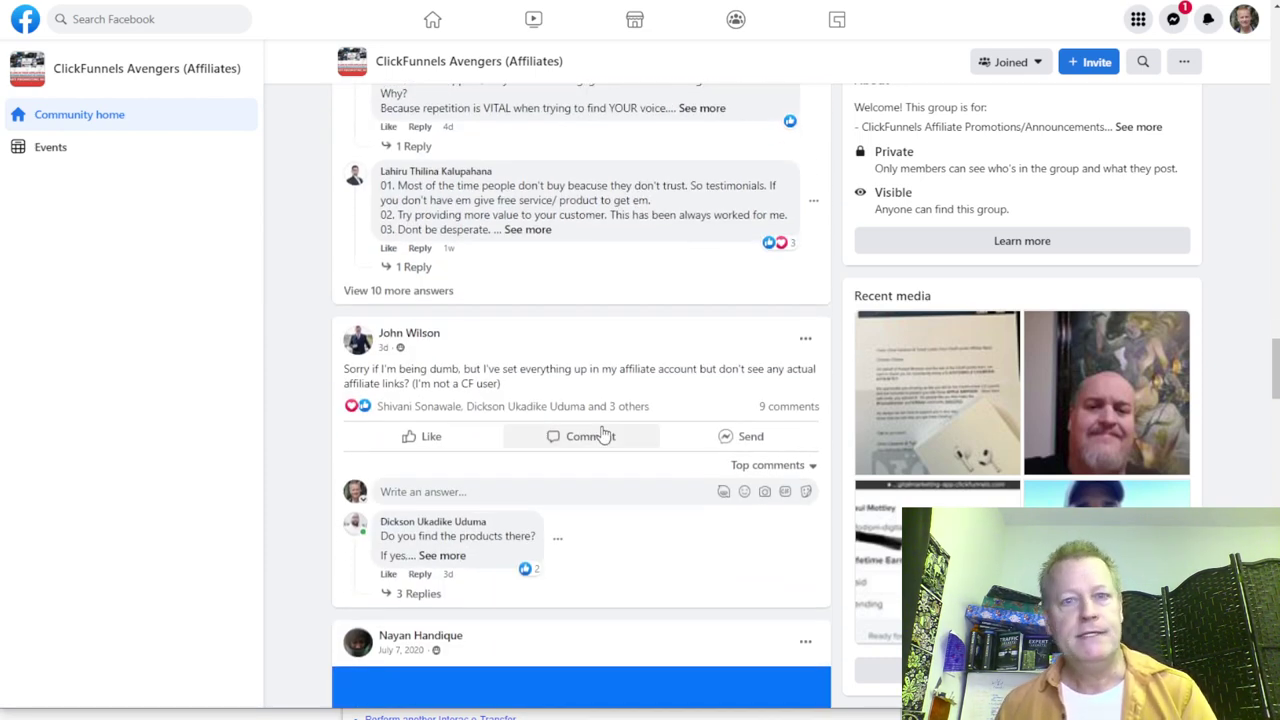
scroll(590, 434, up, 4)
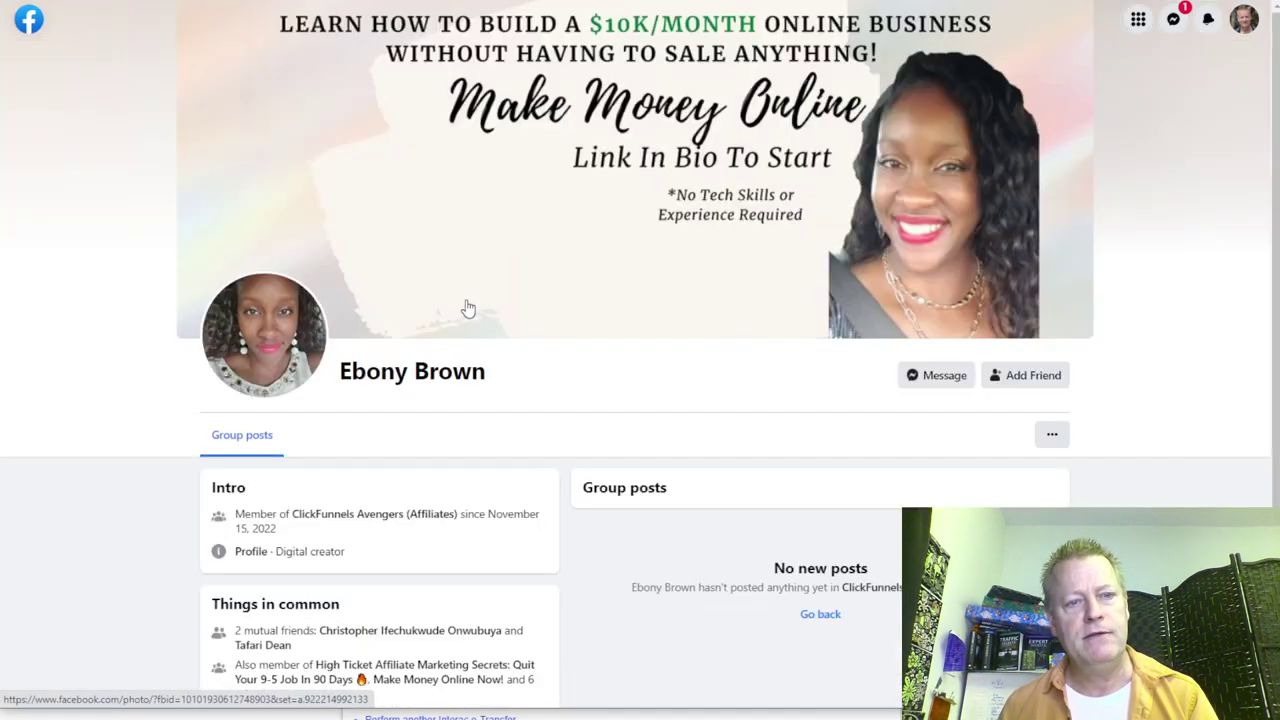
Step: Open the pink-post commenter's group profile, then choose View main profile from its ... menu
click(395, 380)
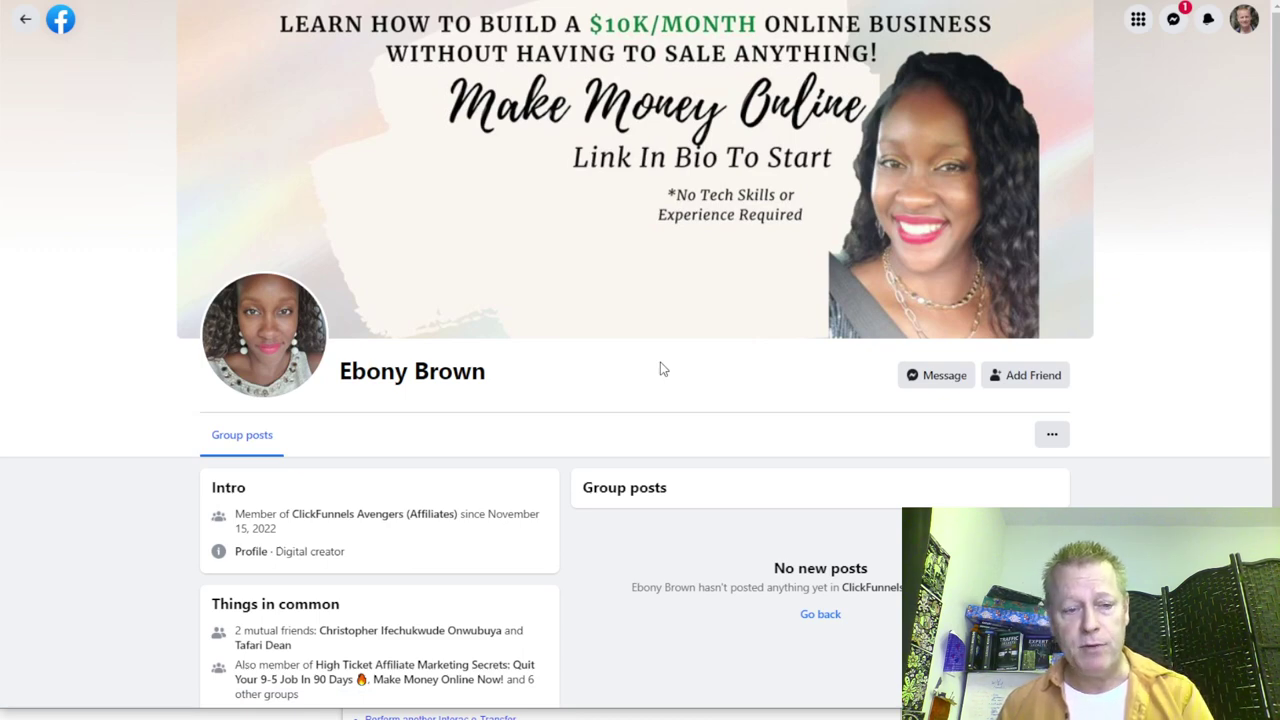
scroll(661, 369, down, 3)
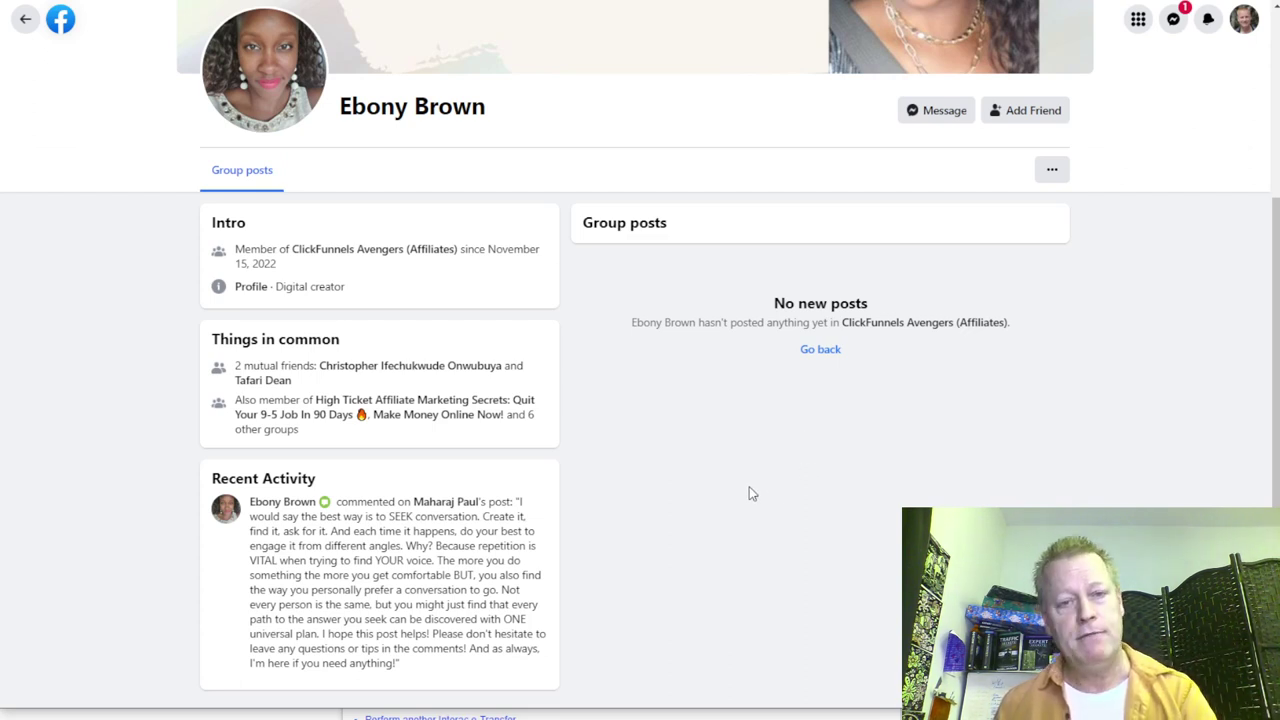
scroll(749, 494, up, 2)
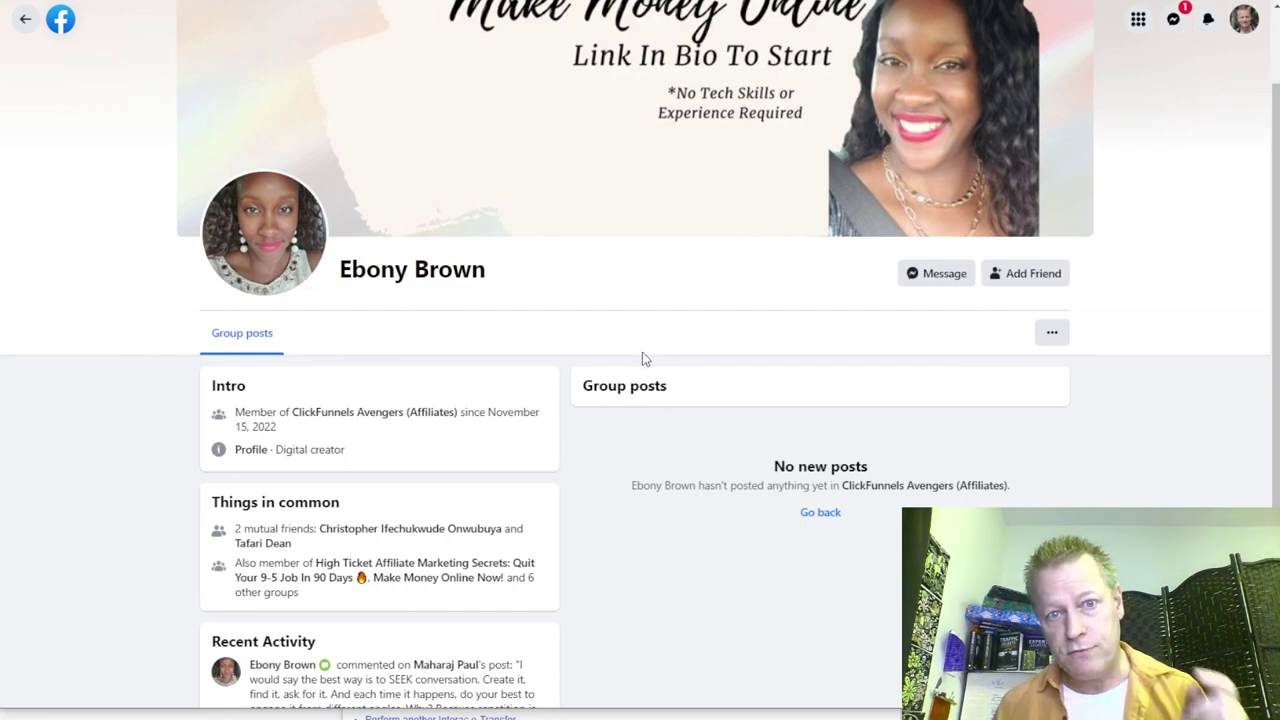
scroll(645, 358, up, 1)
scroll(646, 357, down, 3)
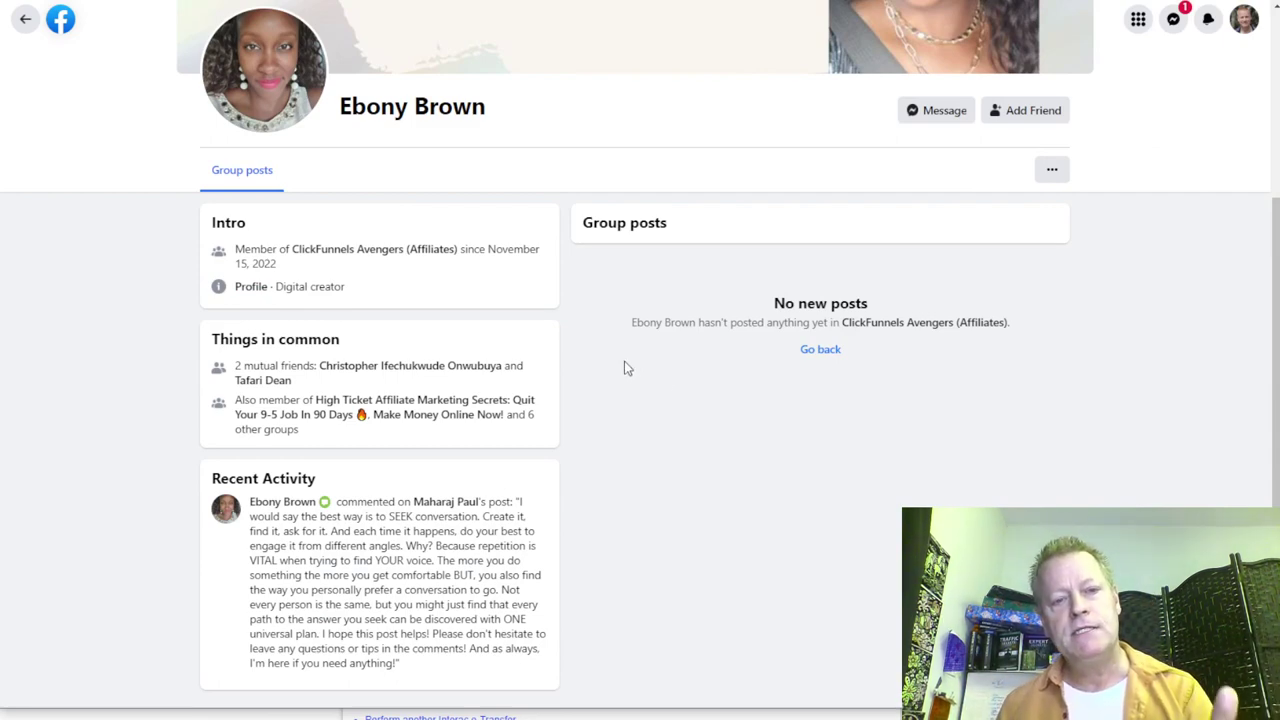
scroll(672, 385, up, 3)
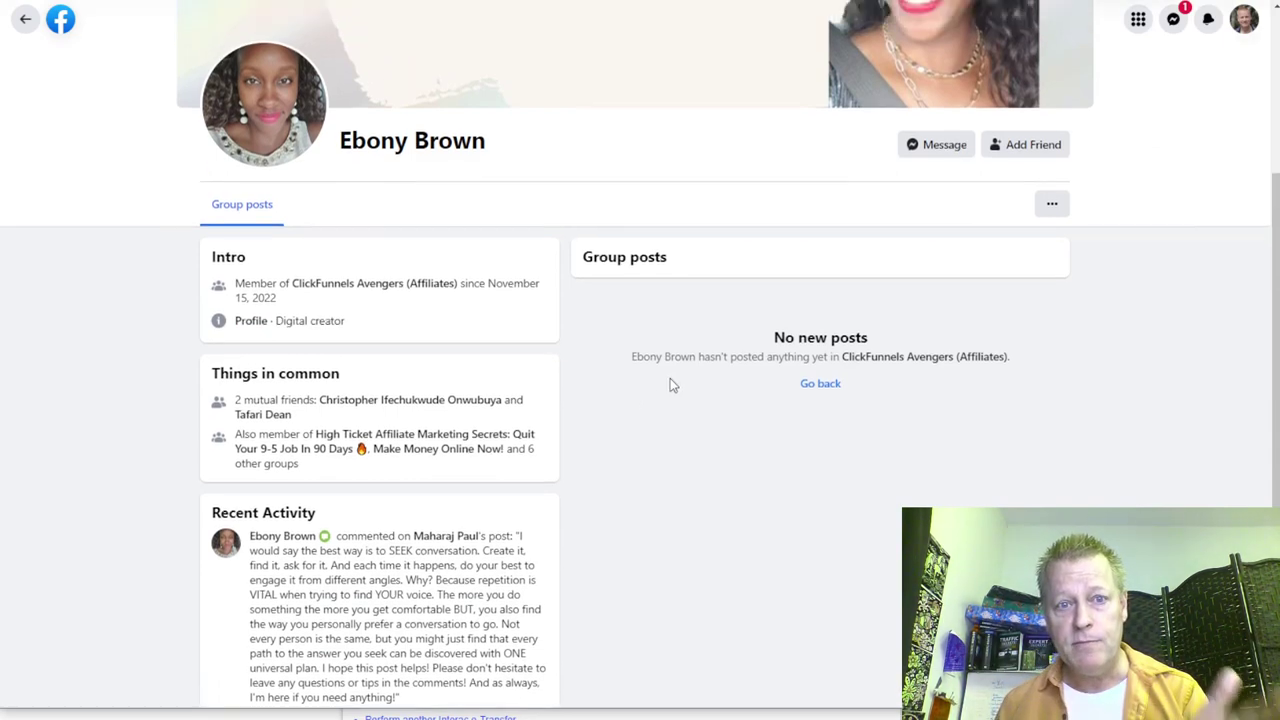
click(1052, 434)
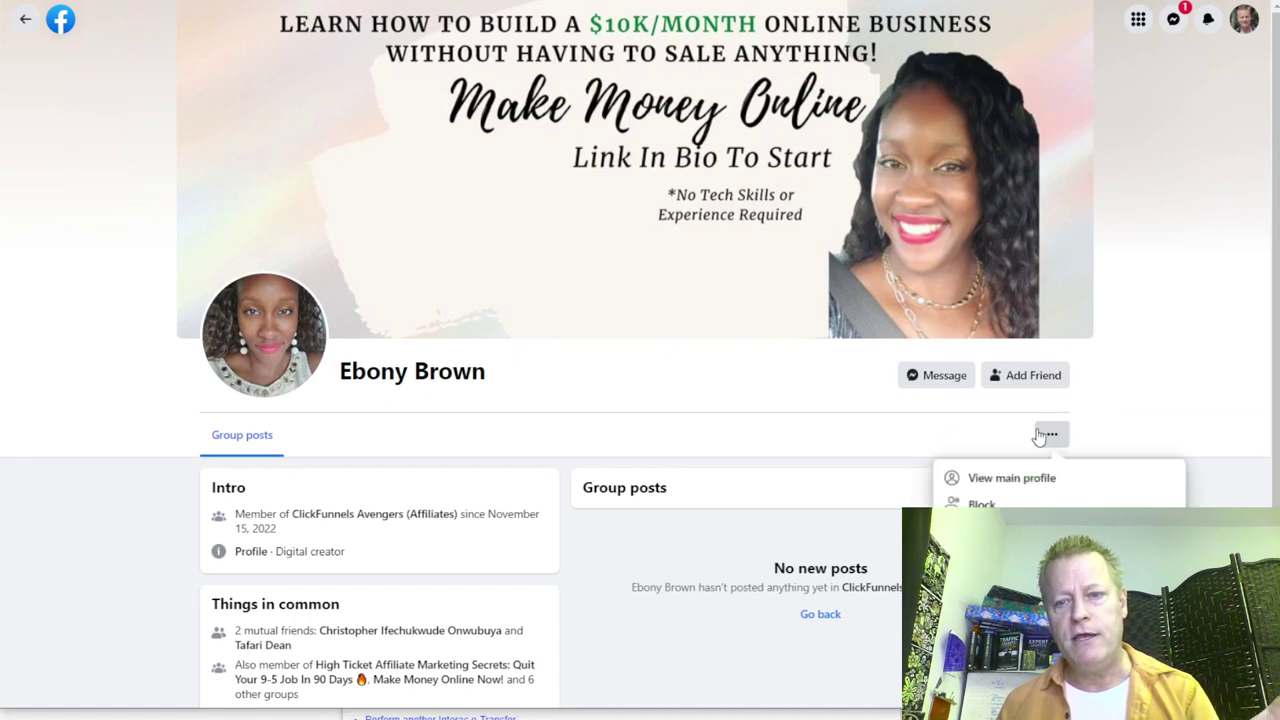
click(1019, 484)
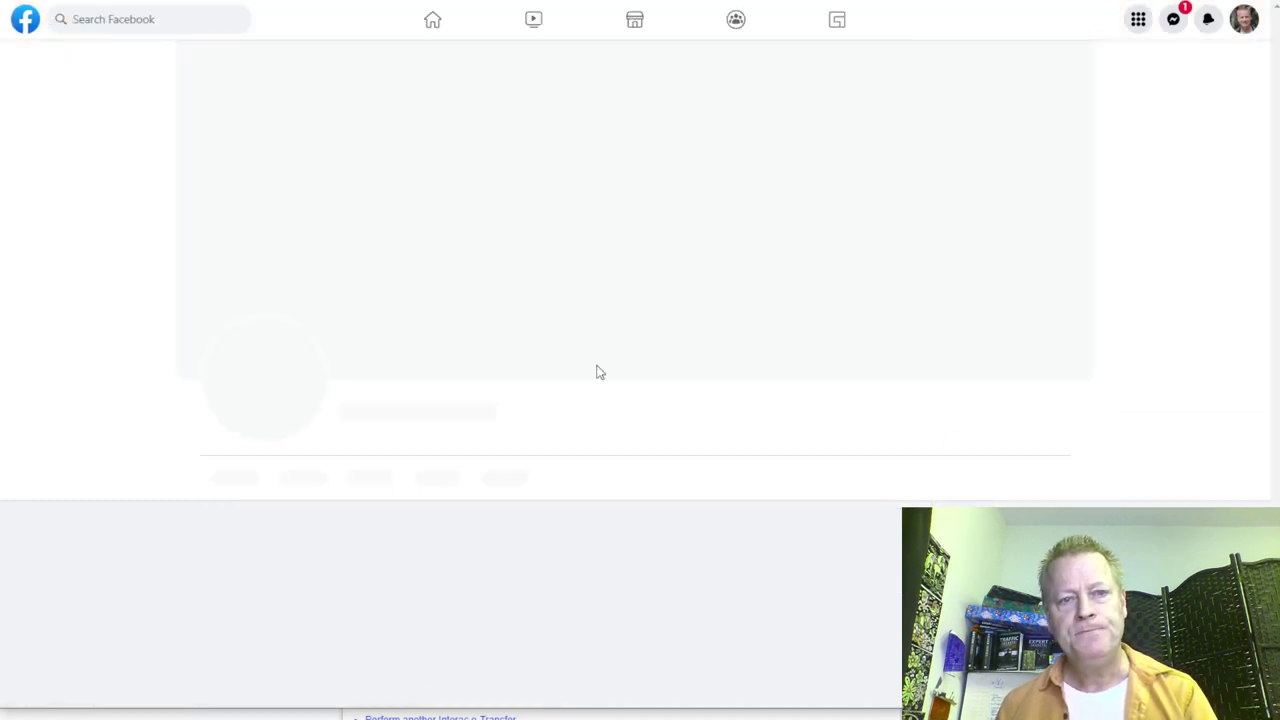
scroll(605, 365, down, 8)
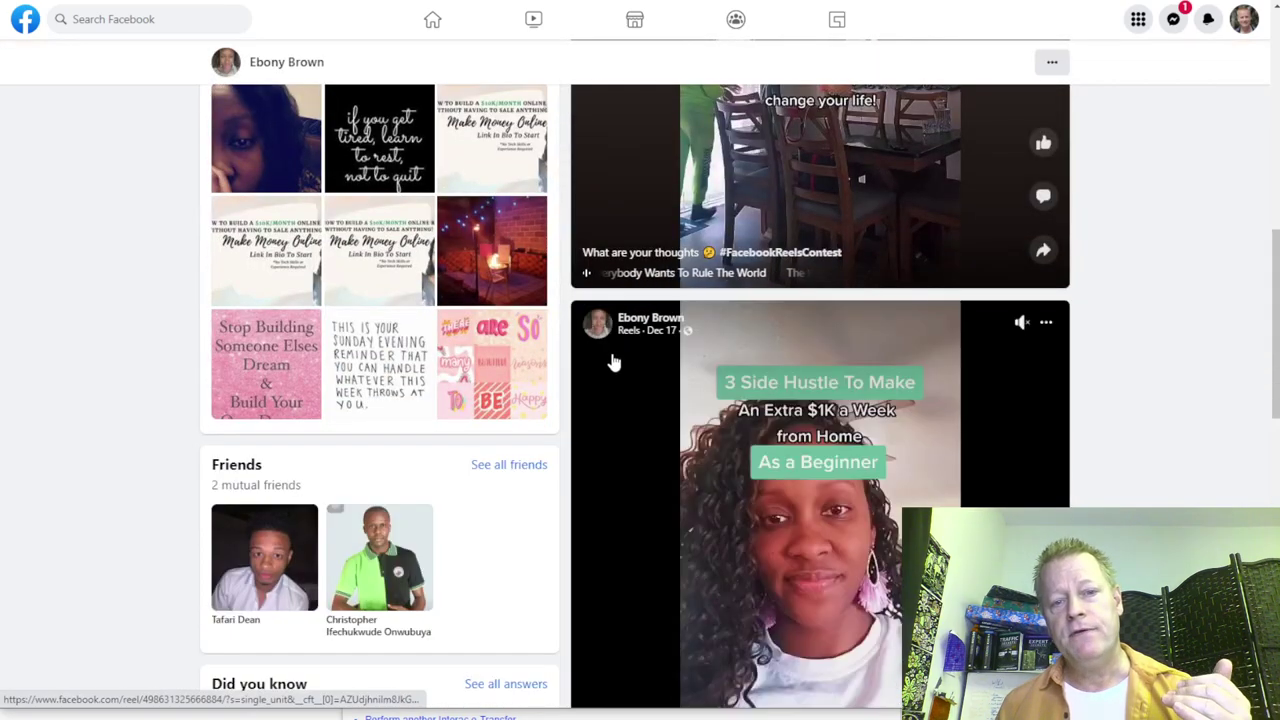
scroll(615, 363, down, 4)
scroll(622, 365, down, 6)
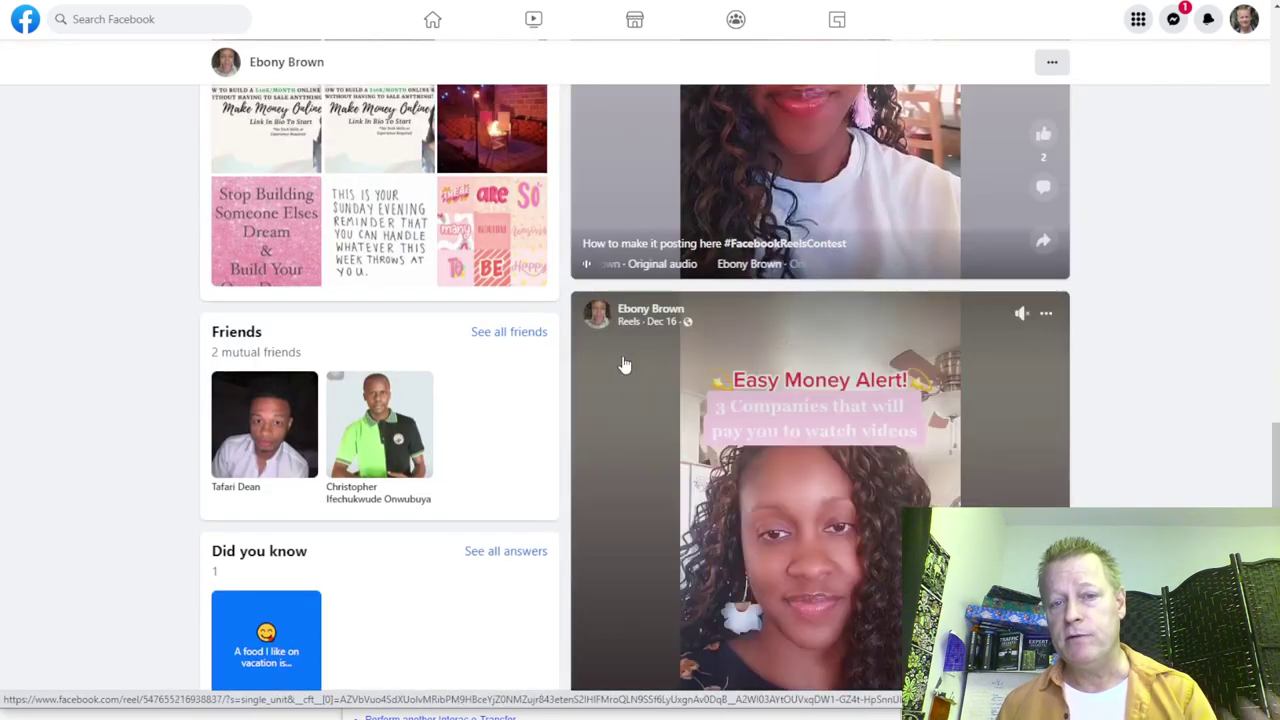
scroll(622, 360, up, 15)
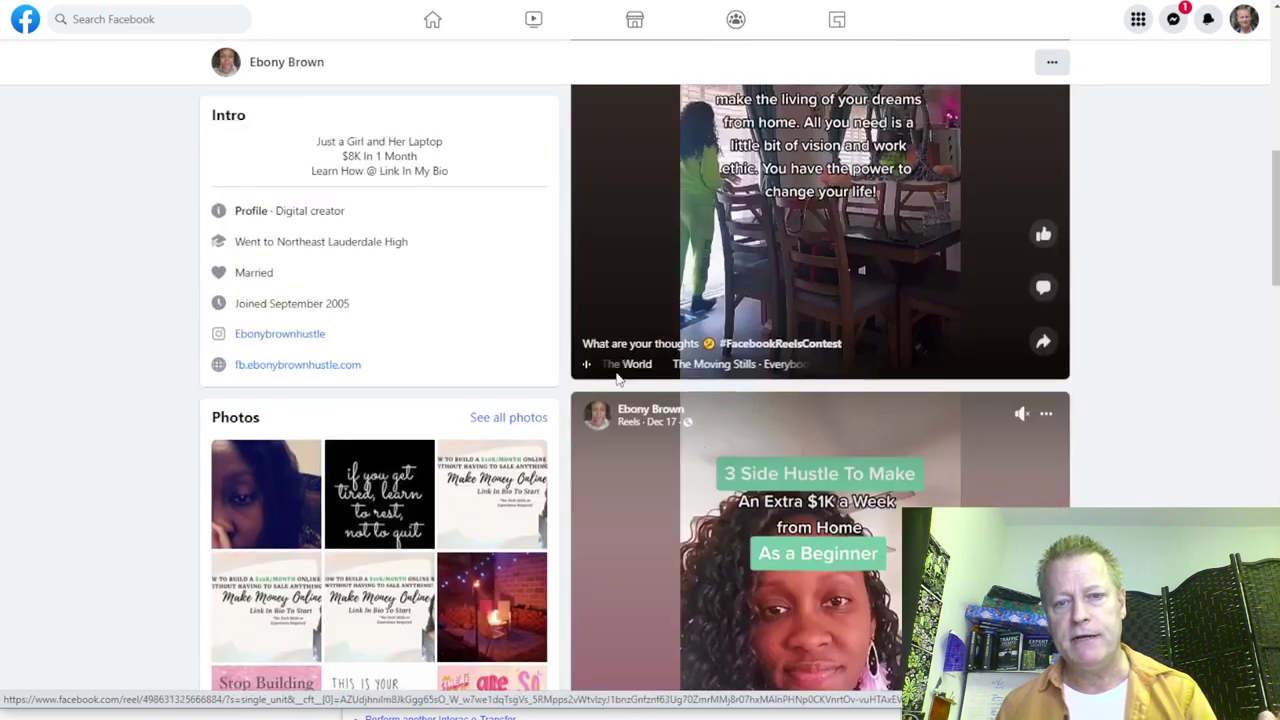
scroll(640, 437, down, 3)
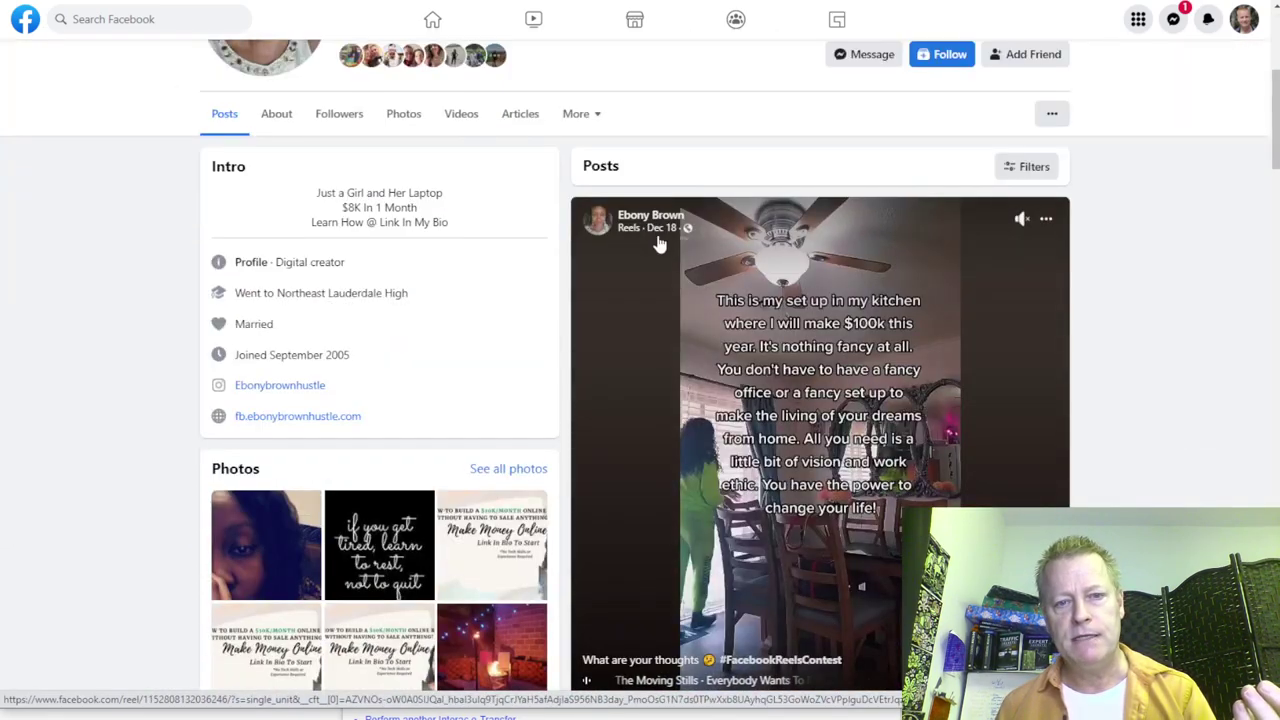
scroll(673, 304, down, 5)
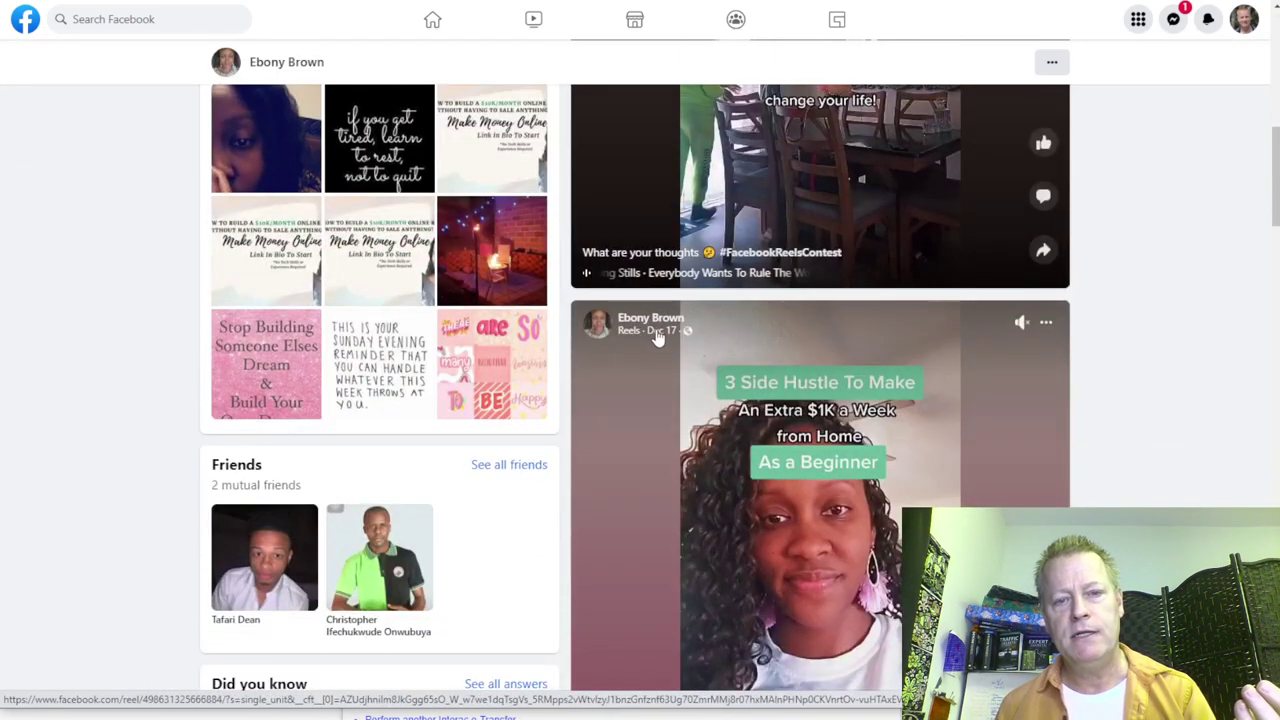
scroll(652, 350, down, 10)
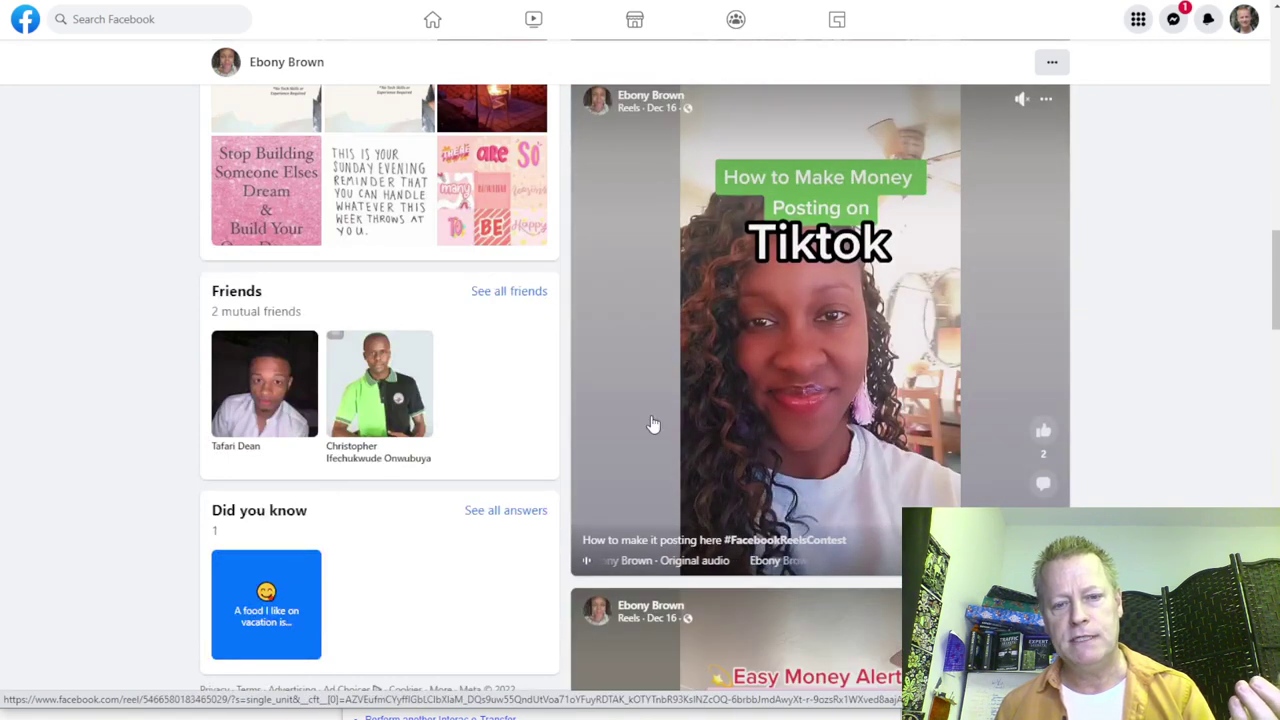
scroll(662, 366, down, 8)
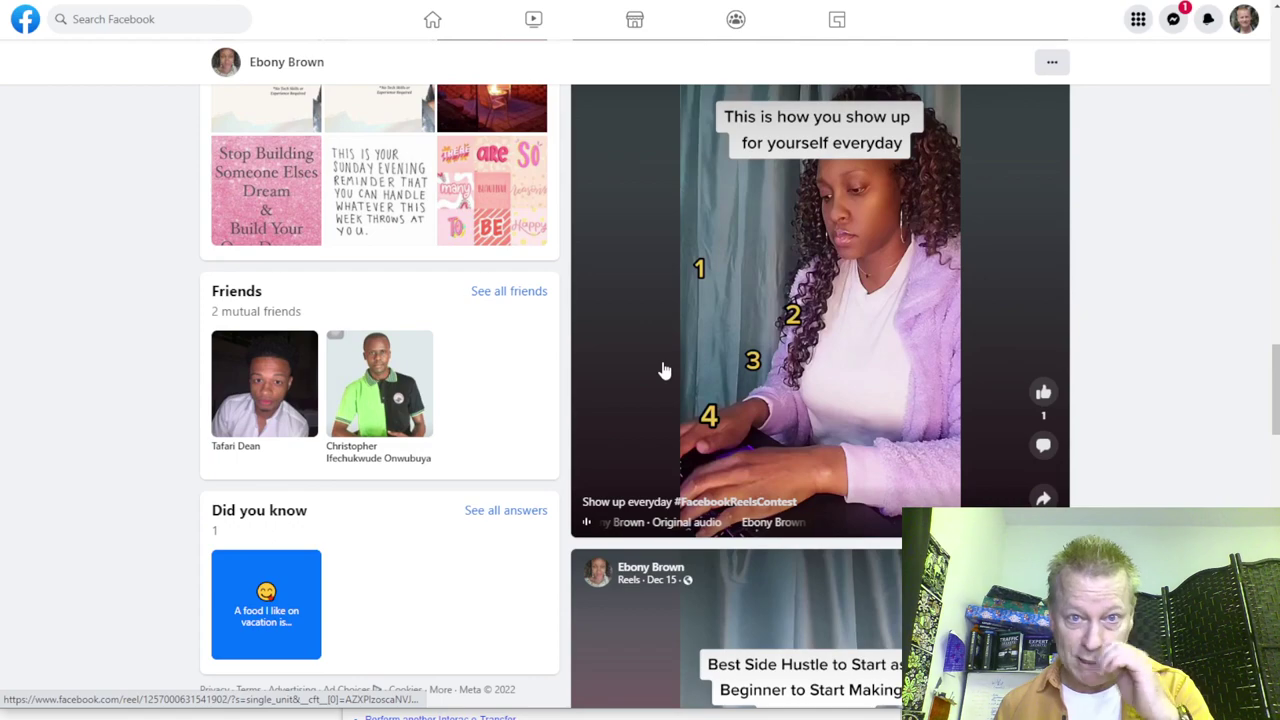
scroll(662, 370, up, 6)
scroll(662, 370, down, 4)
scroll(660, 368, down, 9)
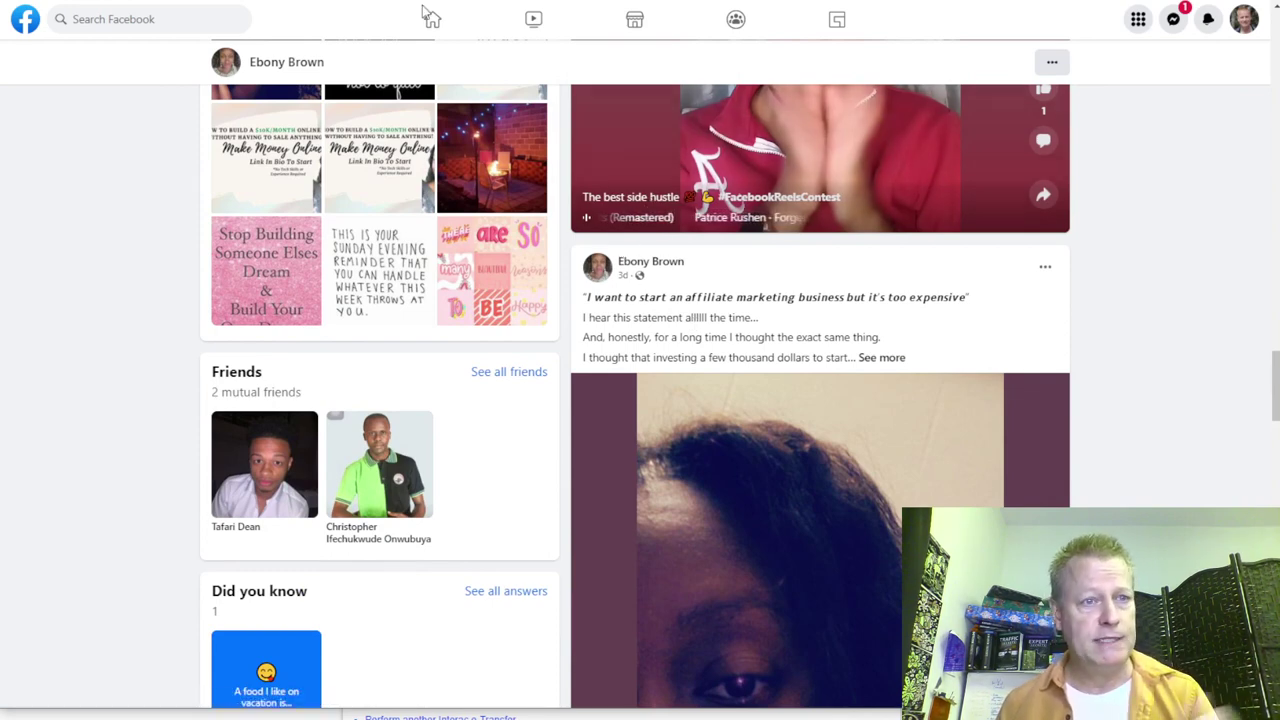
key(alt+Left)
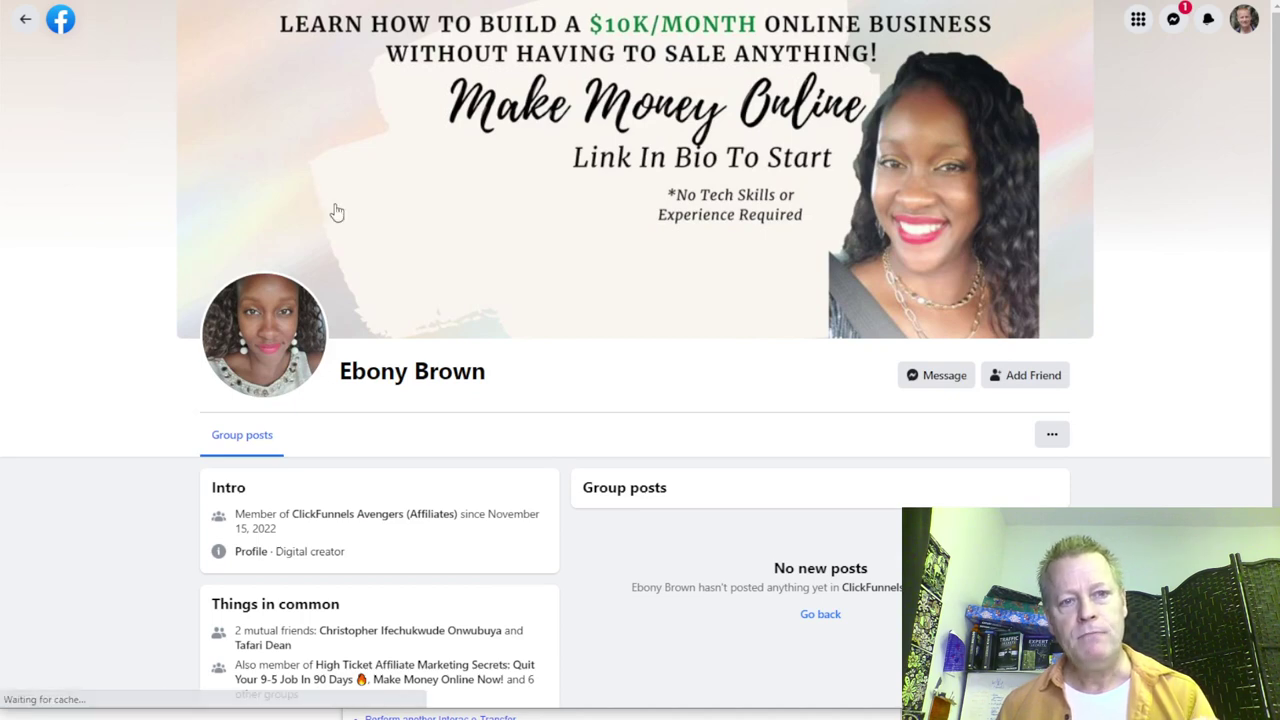
Step: Go back to the ClickFunnels Avengers (Affiliates) feed and open the closing-ratio post author's profile
key(alt+Left)
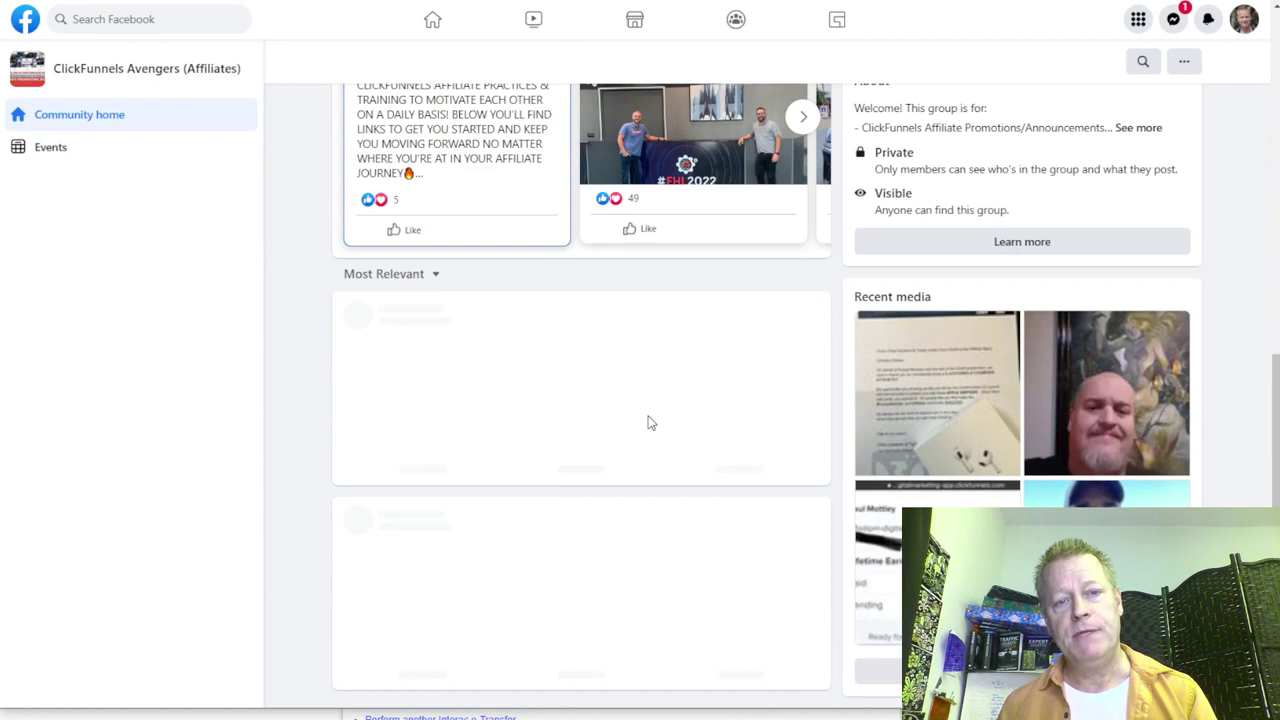
scroll(630, 415, down, 3)
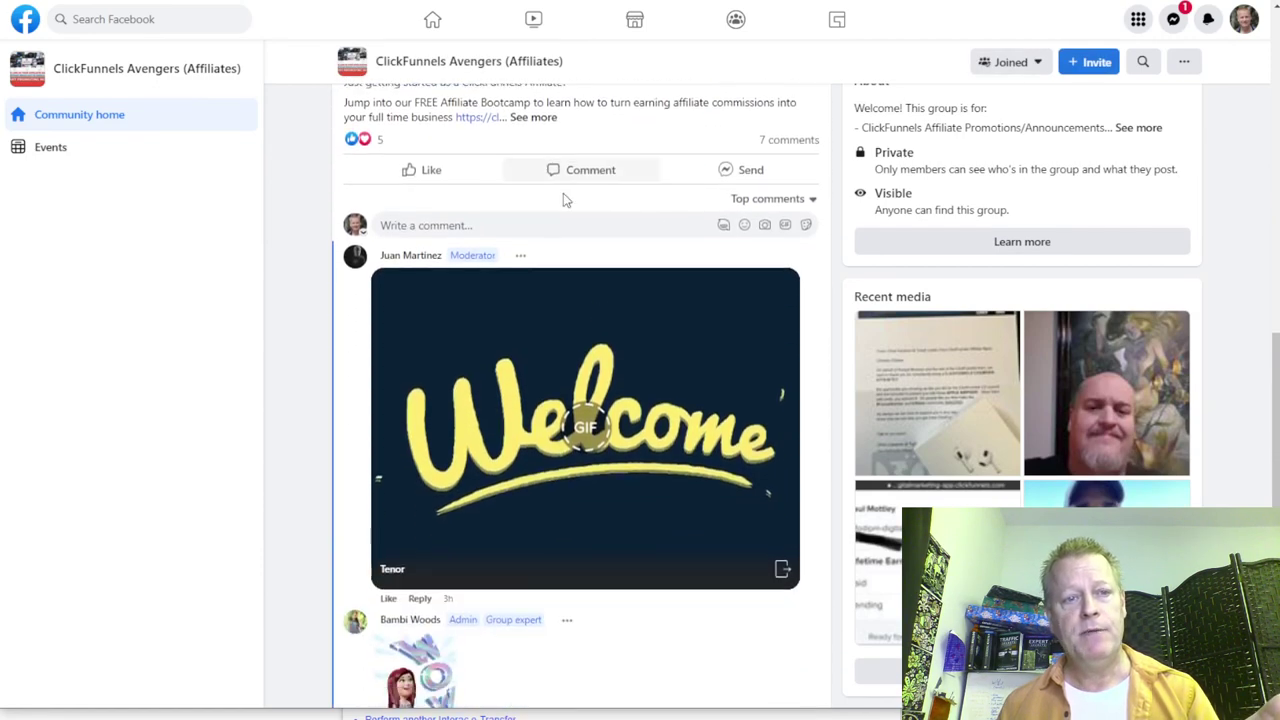
scroll(563, 198, up, 3)
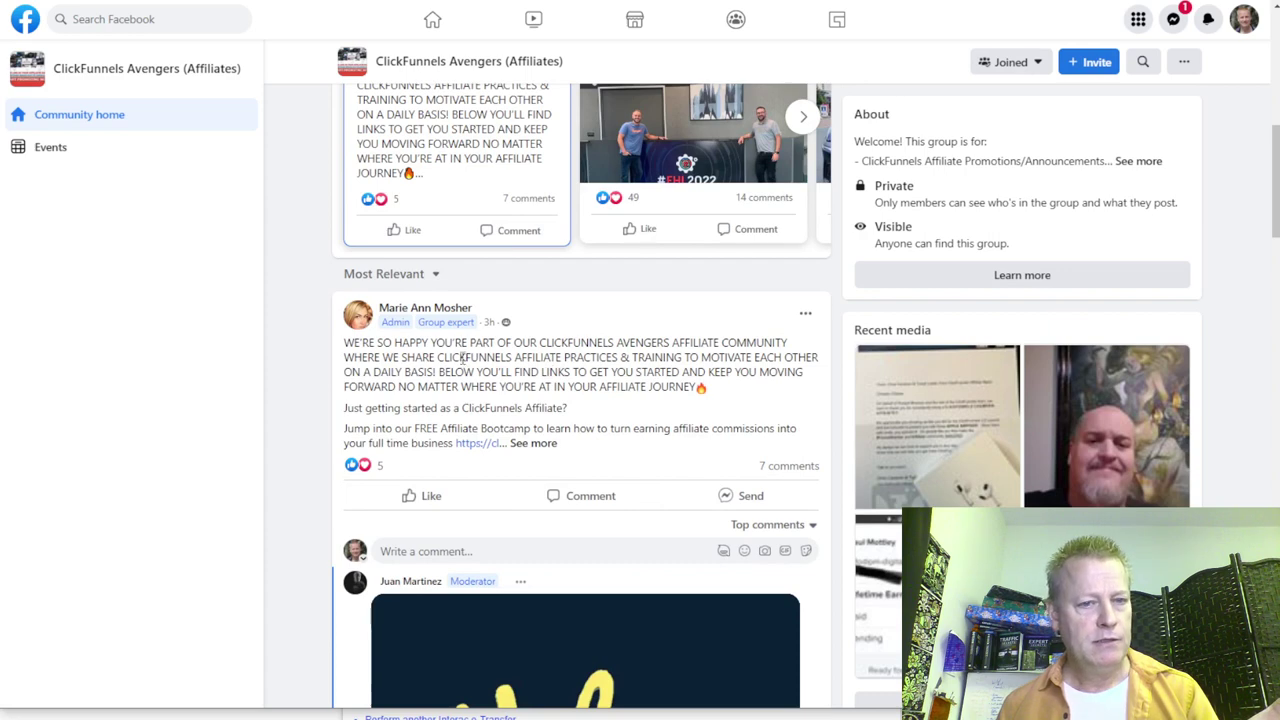
scroll(517, 371, down, 1)
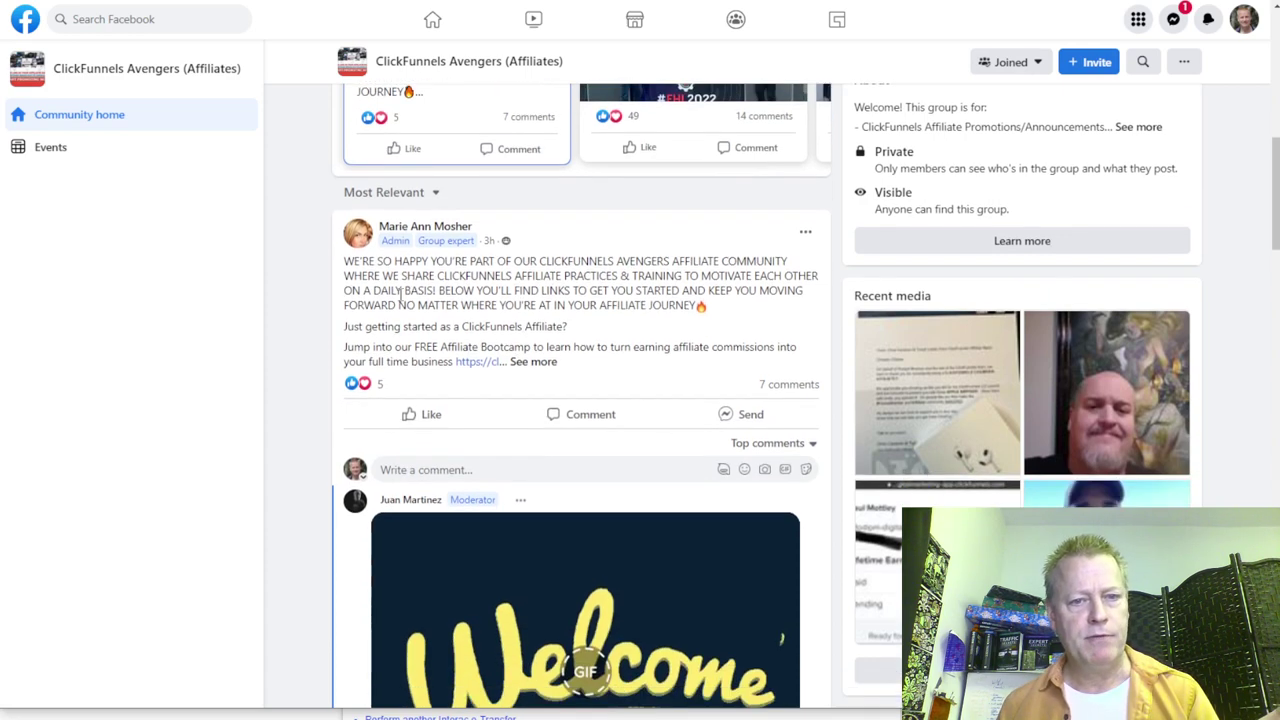
scroll(646, 299, down, 15)
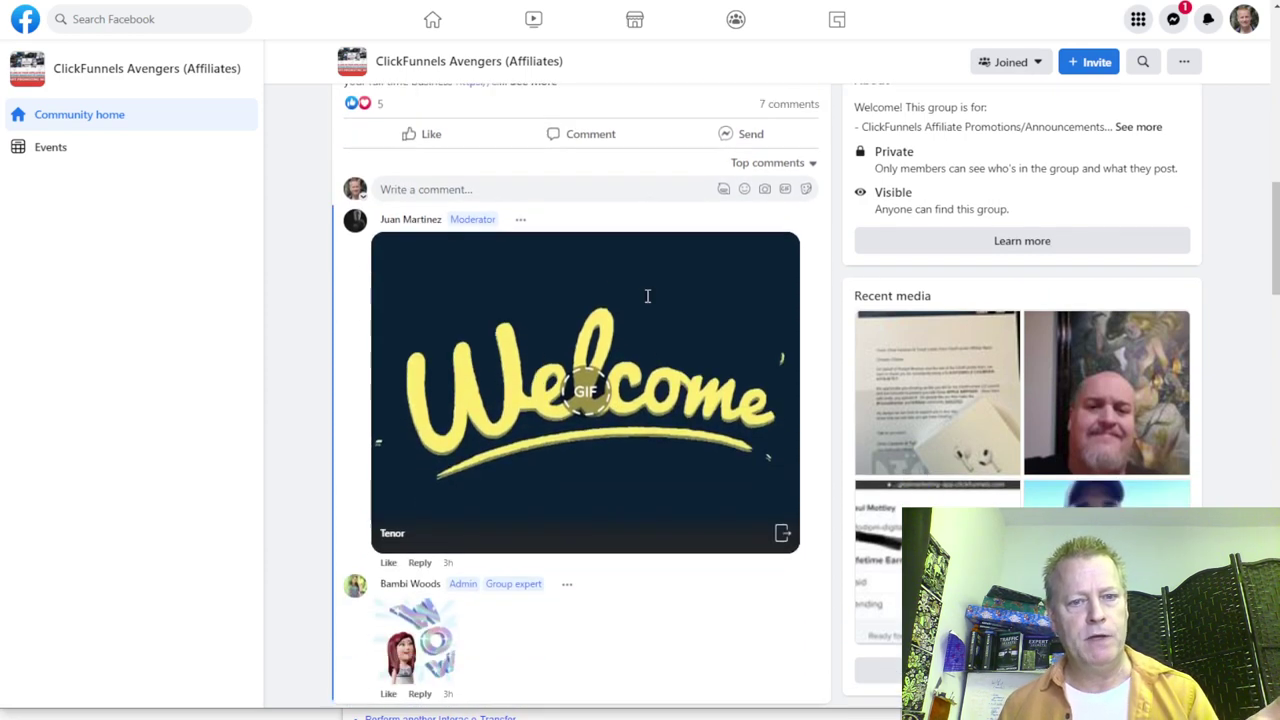
scroll(644, 293, down, 15)
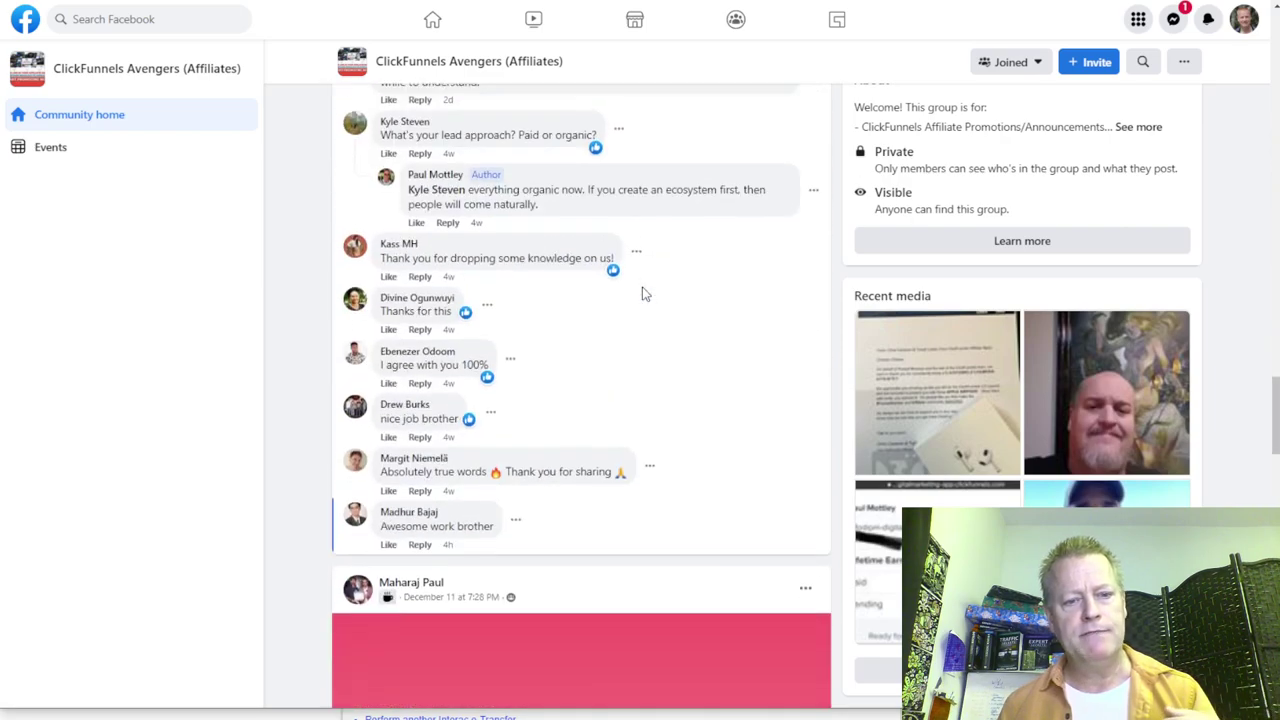
scroll(644, 293, down, 2)
scroll(640, 289, up, 15)
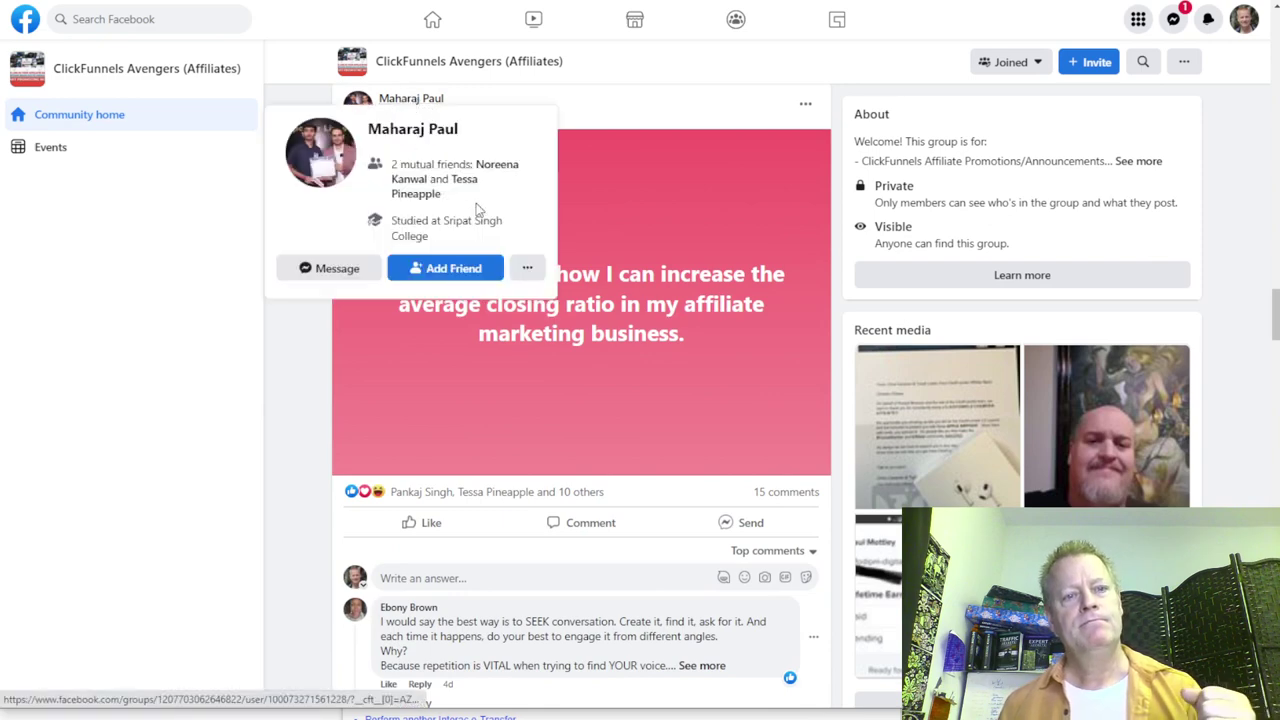
click(388, 130)
Step: Copy the member's first name from the profile heading and switch to the contacts list
scroll(727, 380, down, 5)
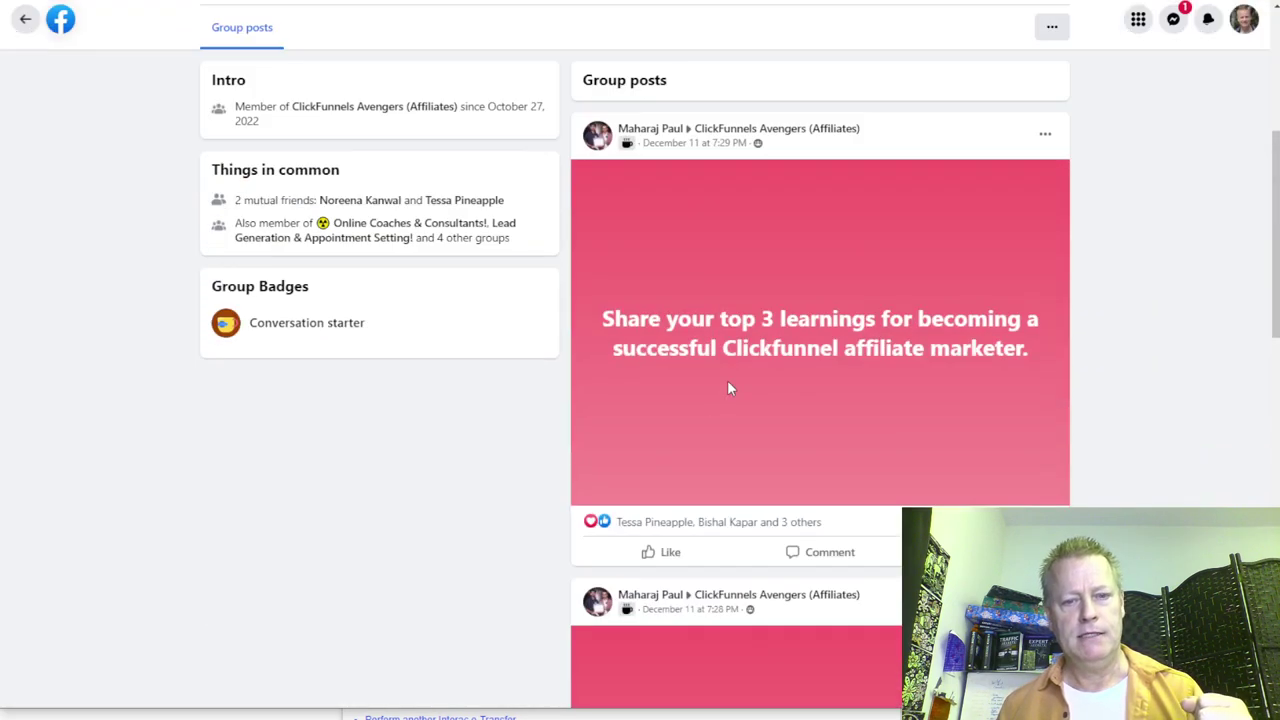
scroll(774, 296, down, 7)
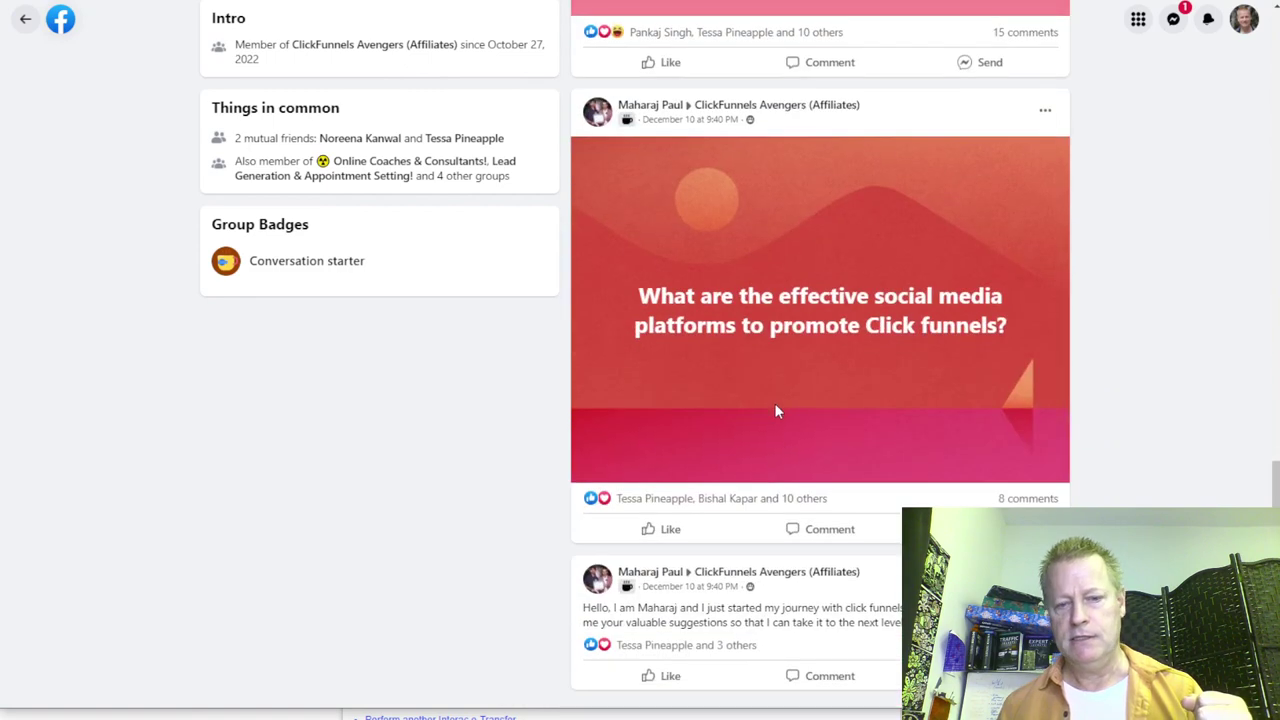
scroll(754, 306, up, 10)
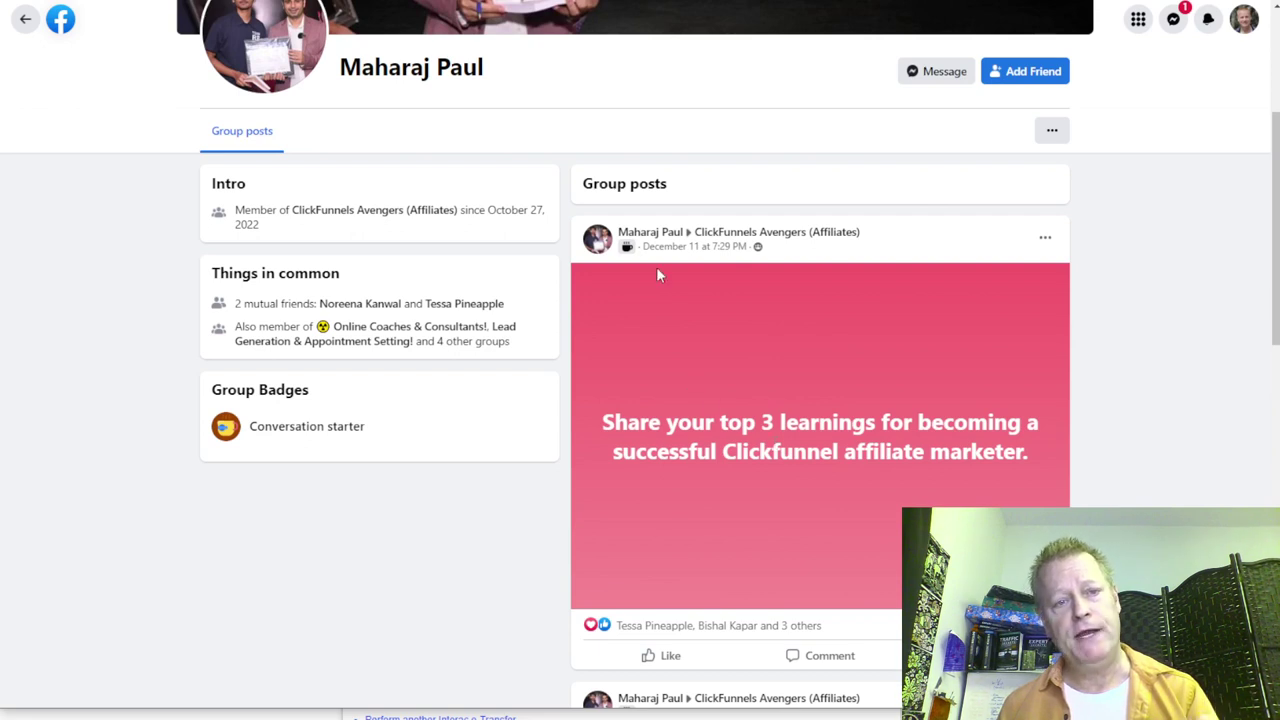
double_click(387, 69)
key(ctrl+c)
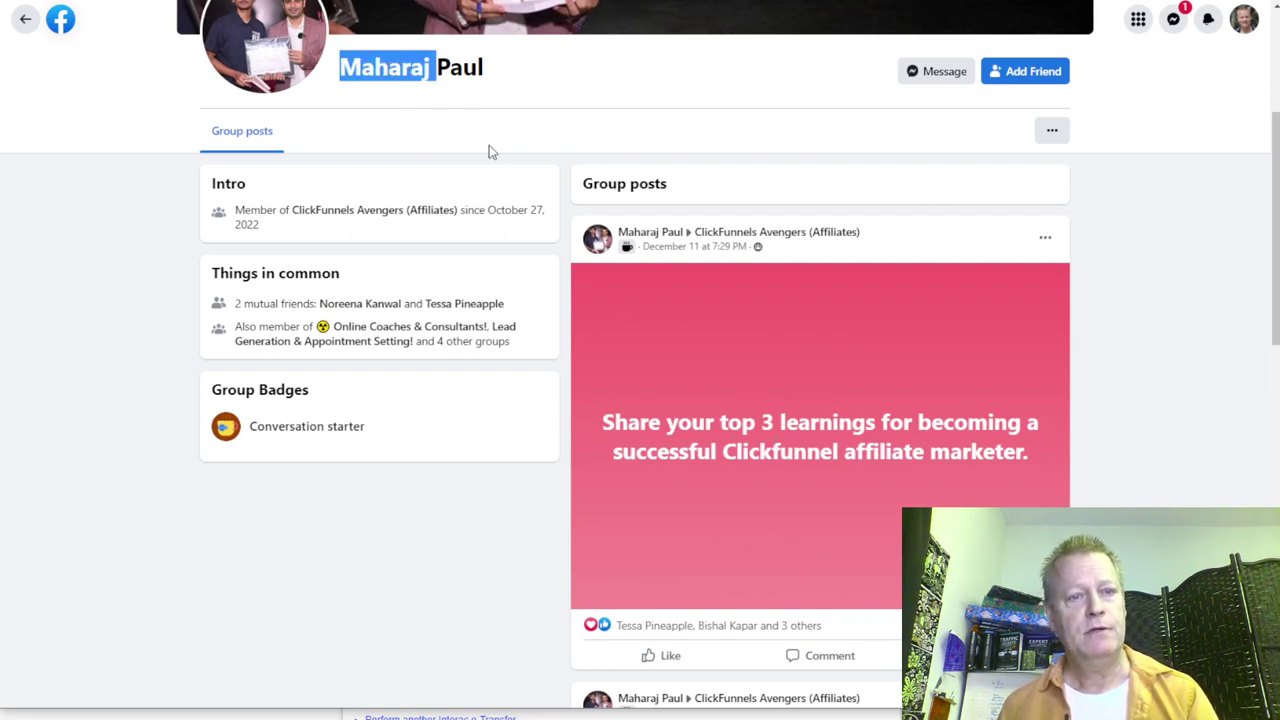
key(ctrl+Tab)
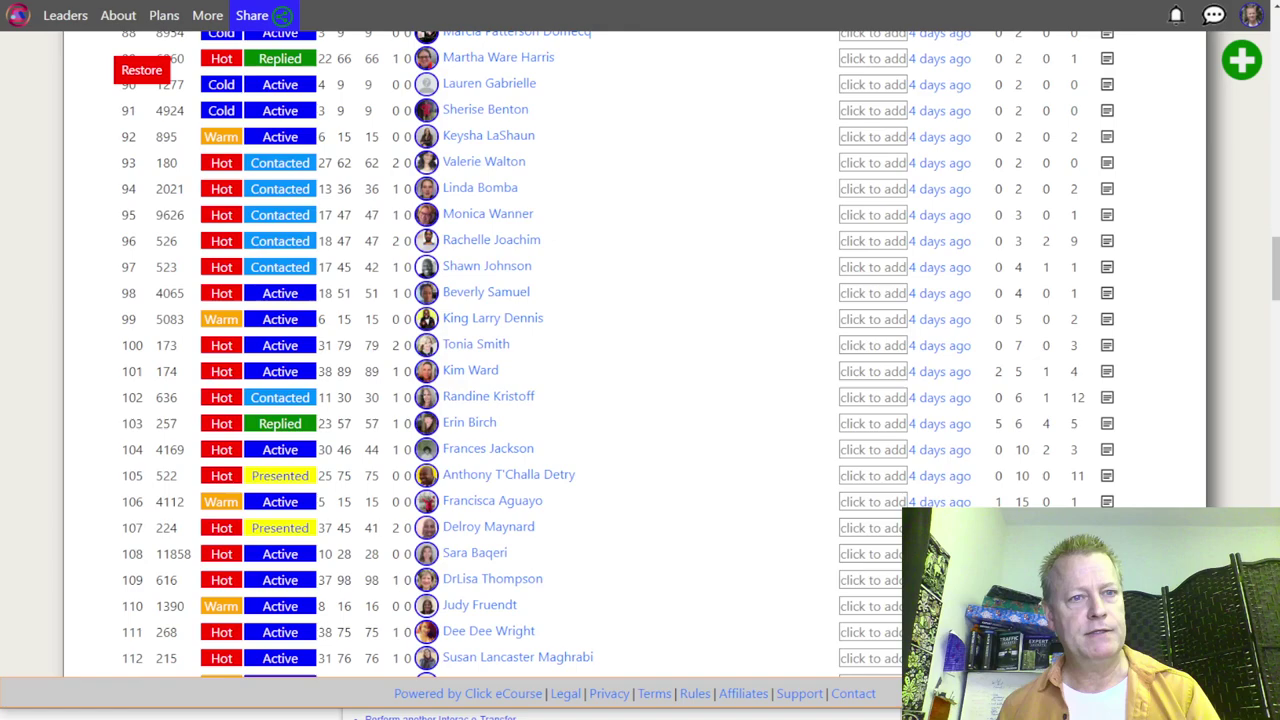
Step: Filter contacts by the pasted first name to find one New, unvisited record, then return to Facebook
scroll(674, 376, up, 20)
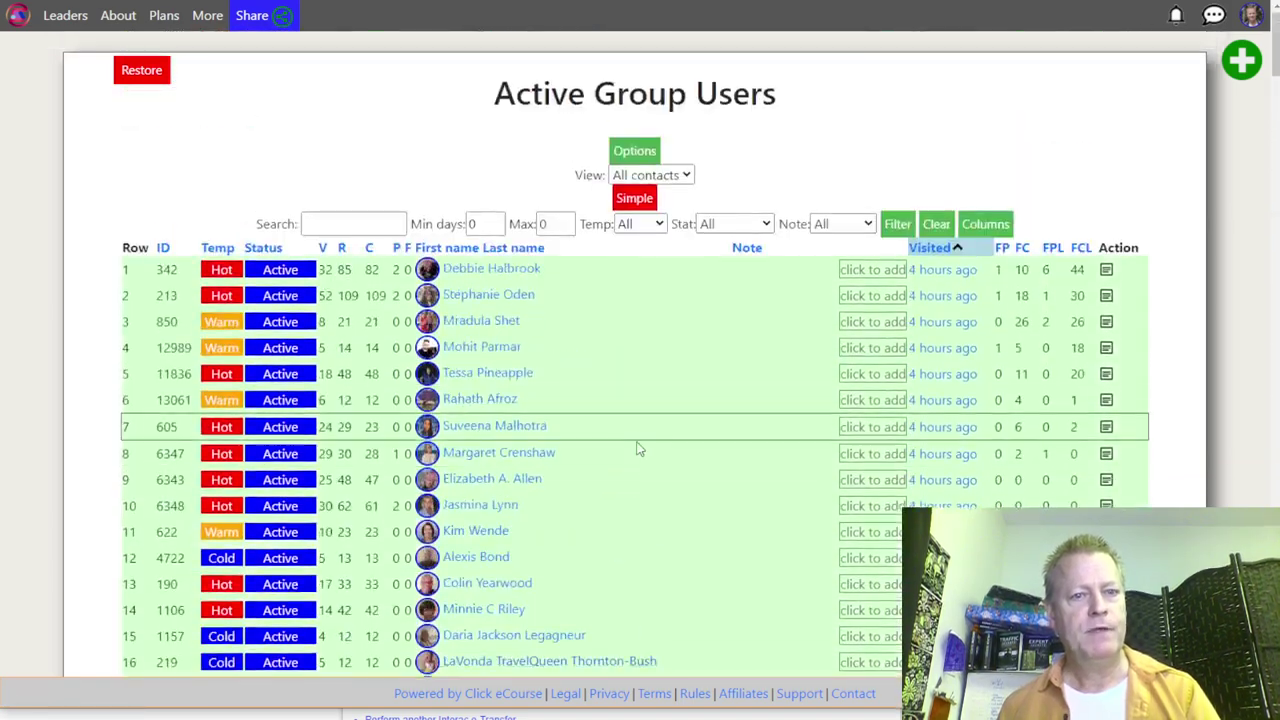
click(345, 224)
key(ctrl+v)
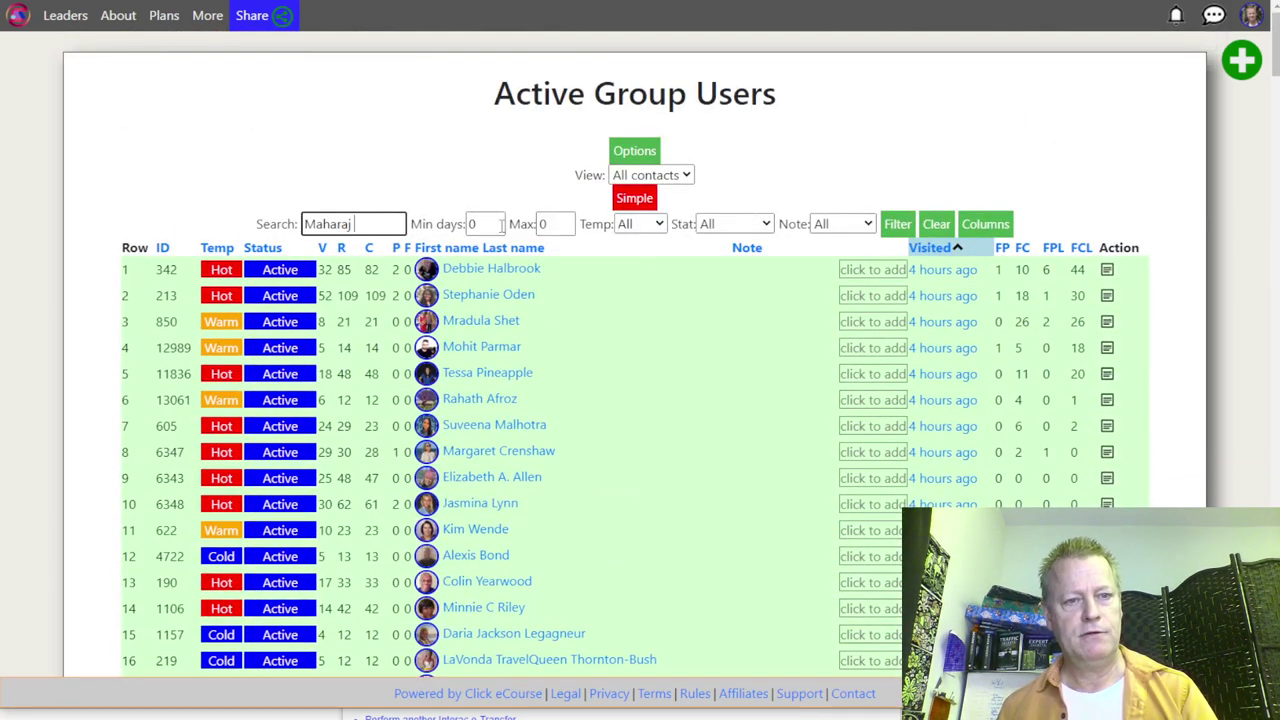
click(897, 224)
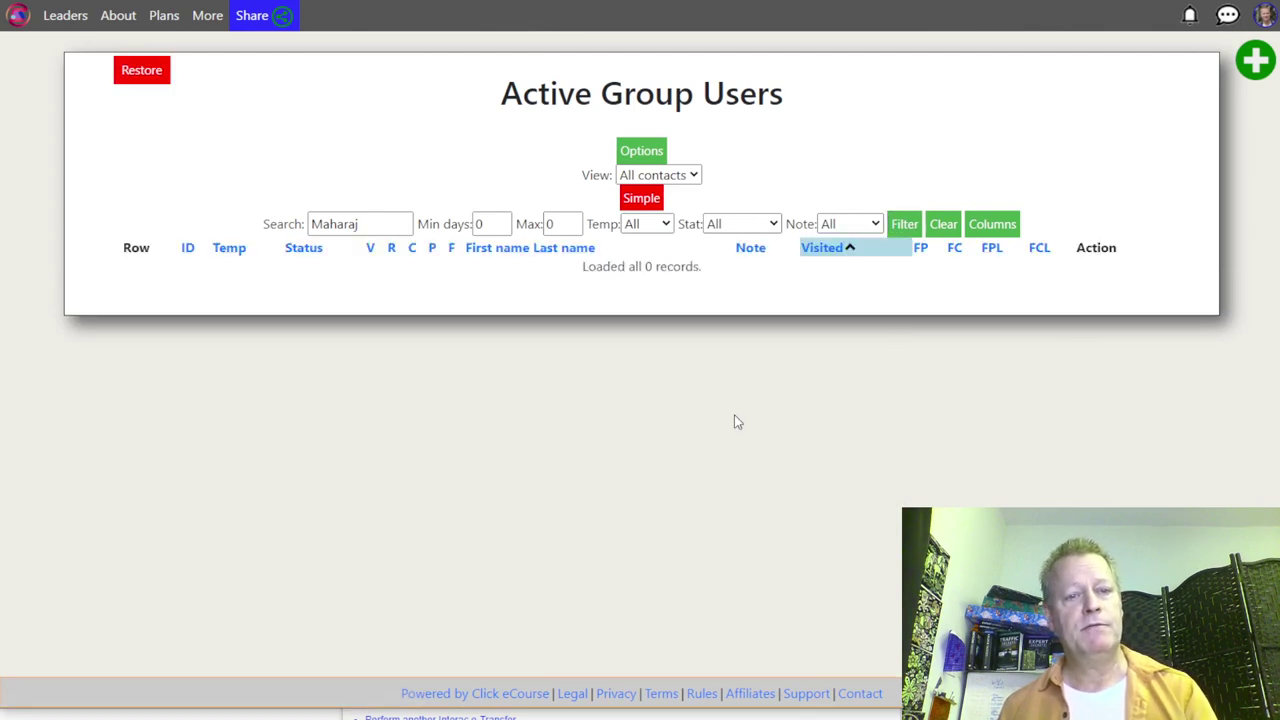
click(376, 223)
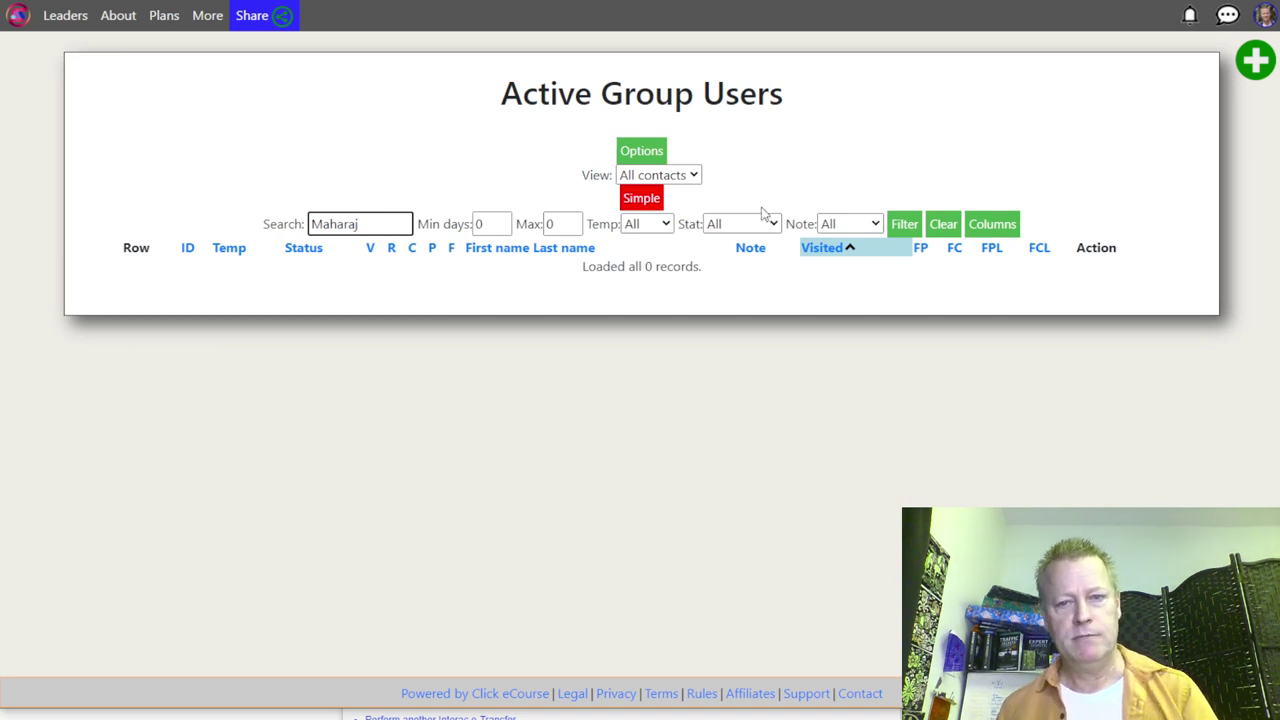
click(903, 224)
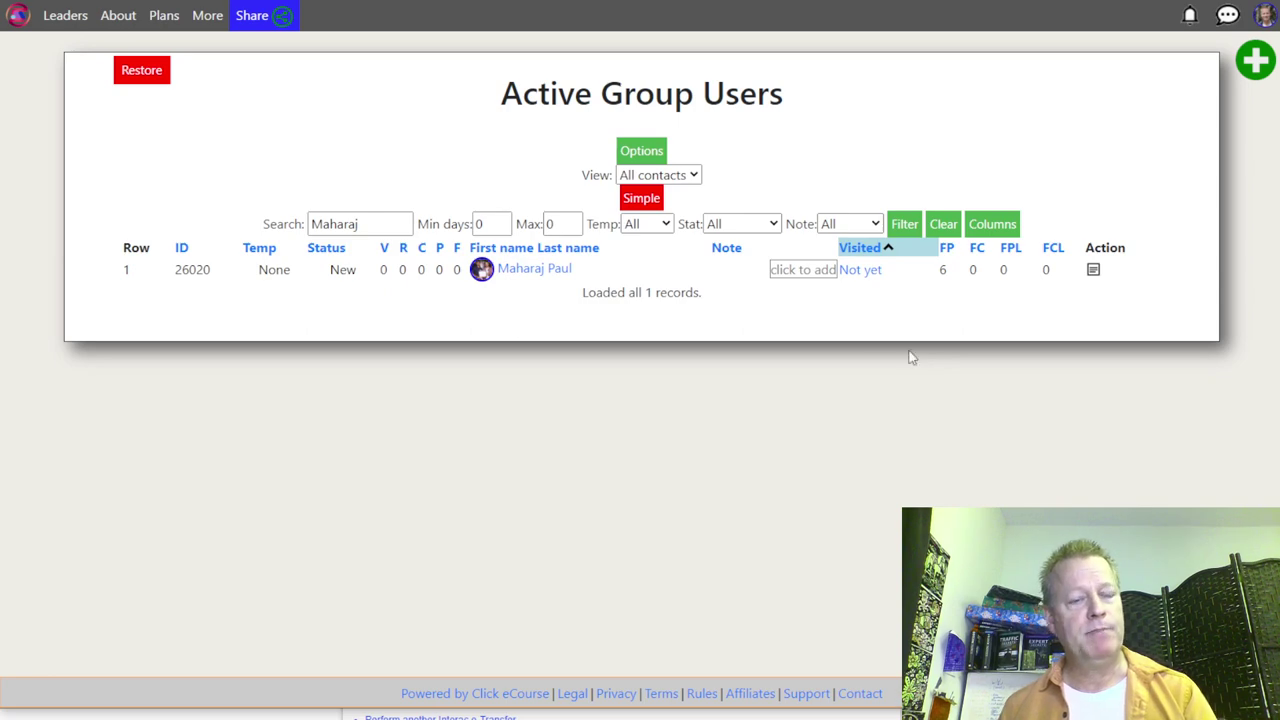
key(ctrl+Tab)
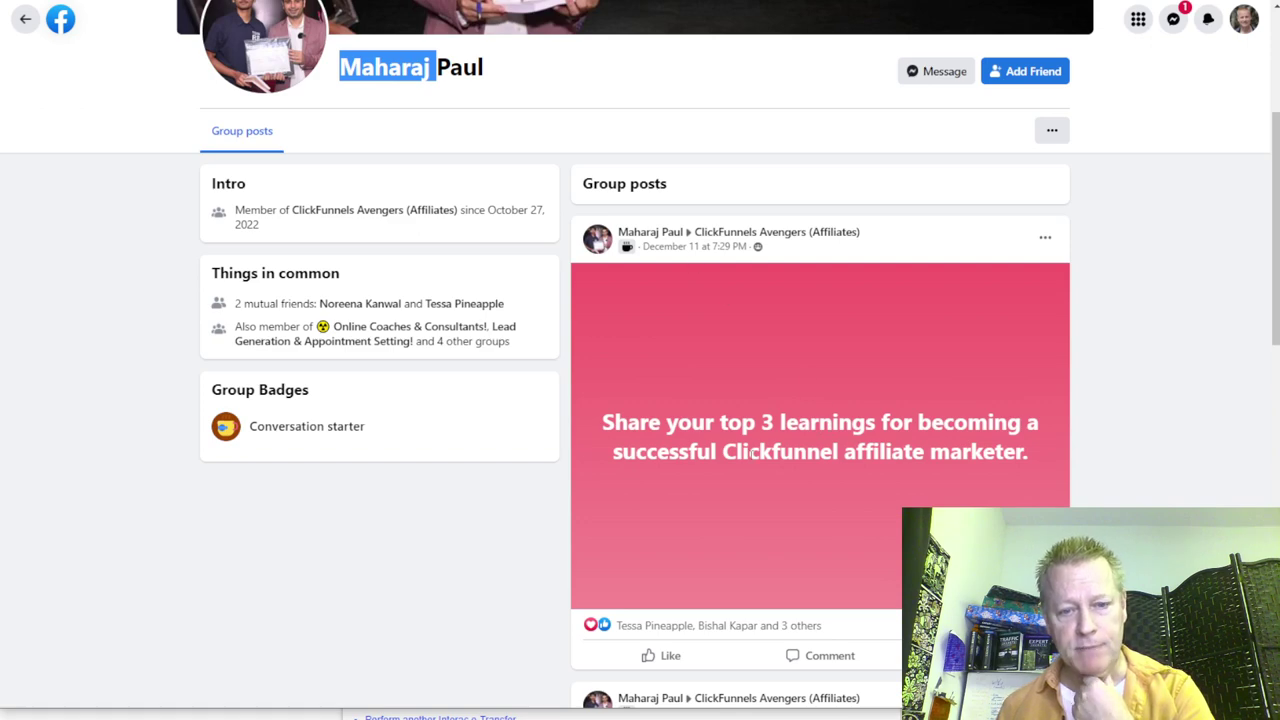
Step: Scroll through the member's group posts, then go back to the closing-ratio post in the group feed
scroll(752, 453, down, 3)
scroll(732, 440, down, 5)
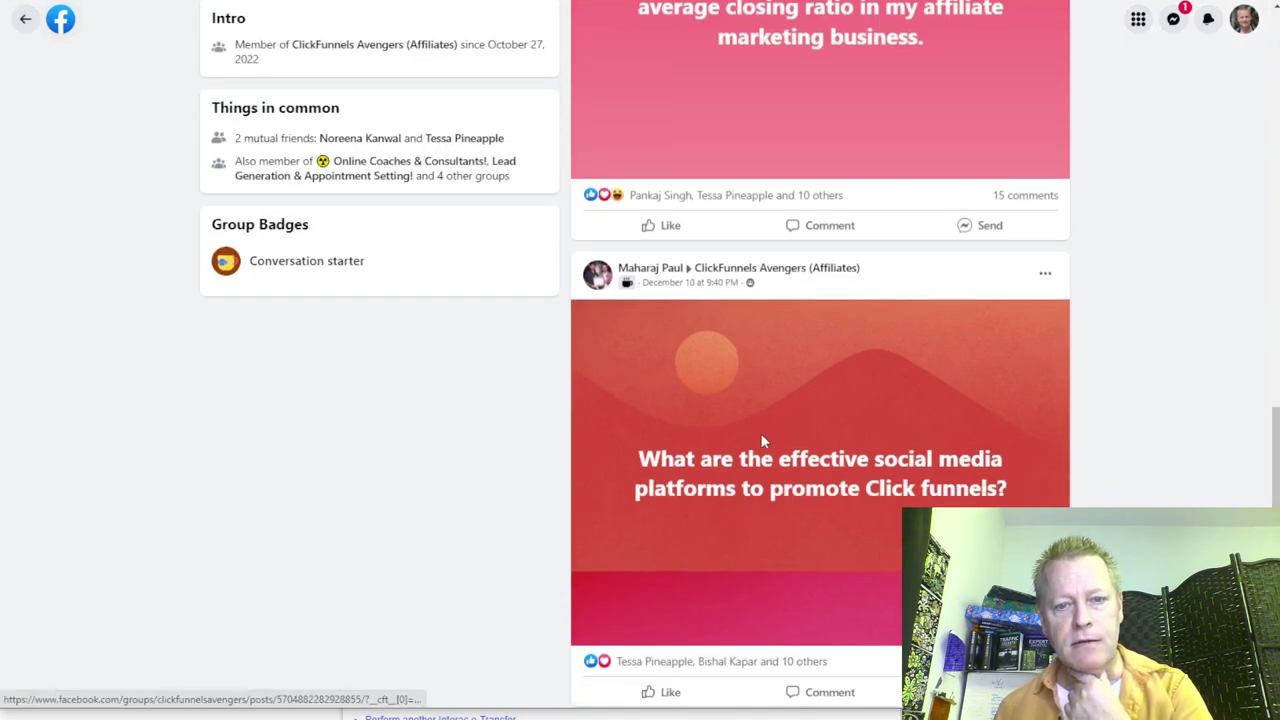
scroll(760, 440, down, 2)
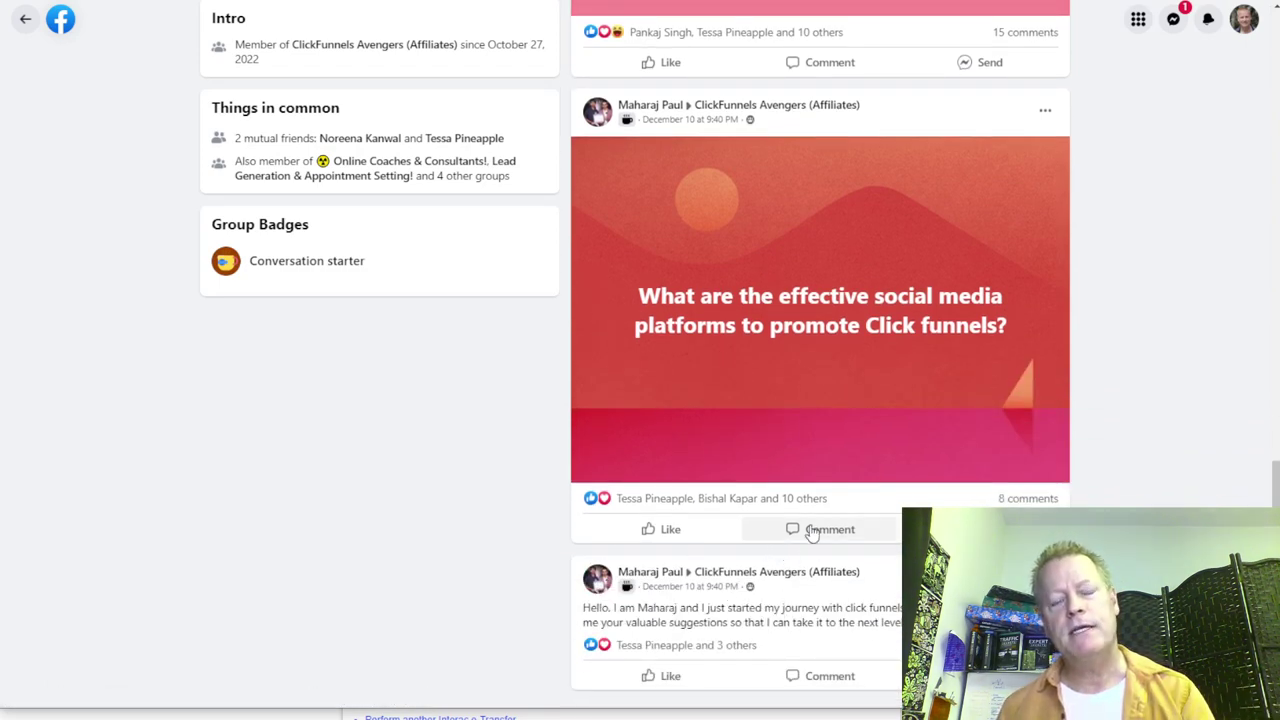
scroll(812, 533, up, 10)
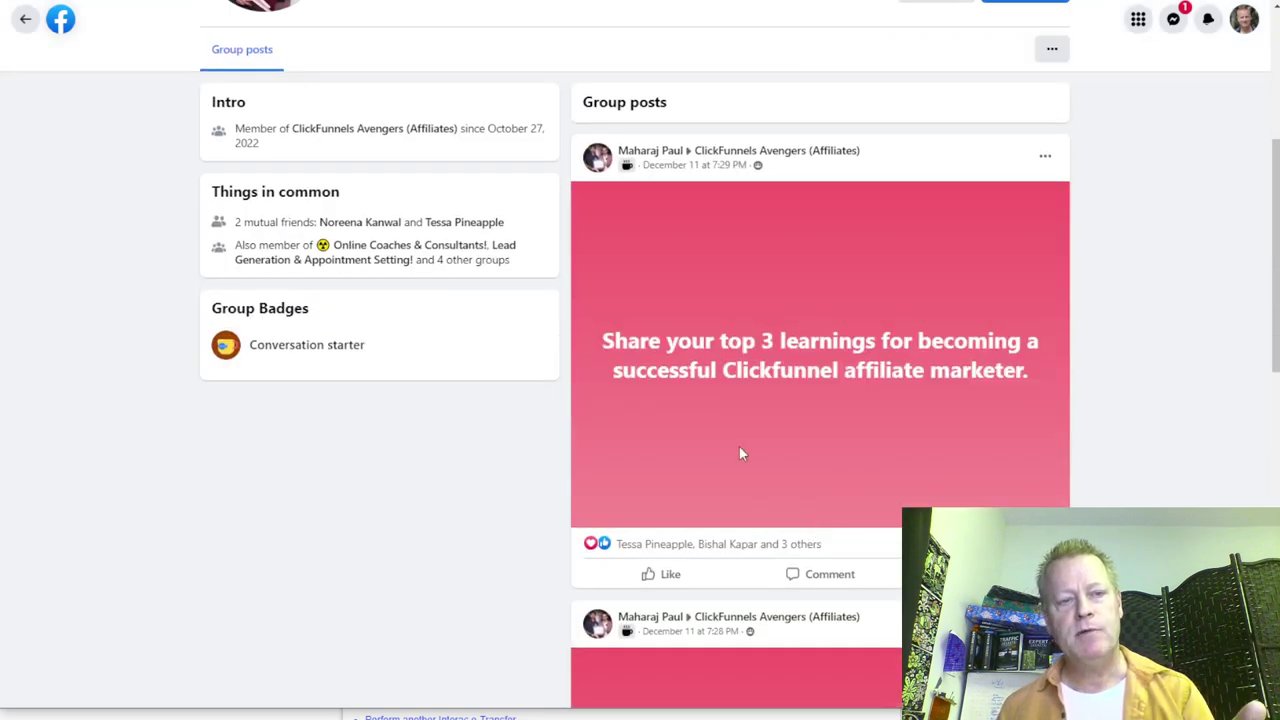
scroll(470, 477, down, 10)
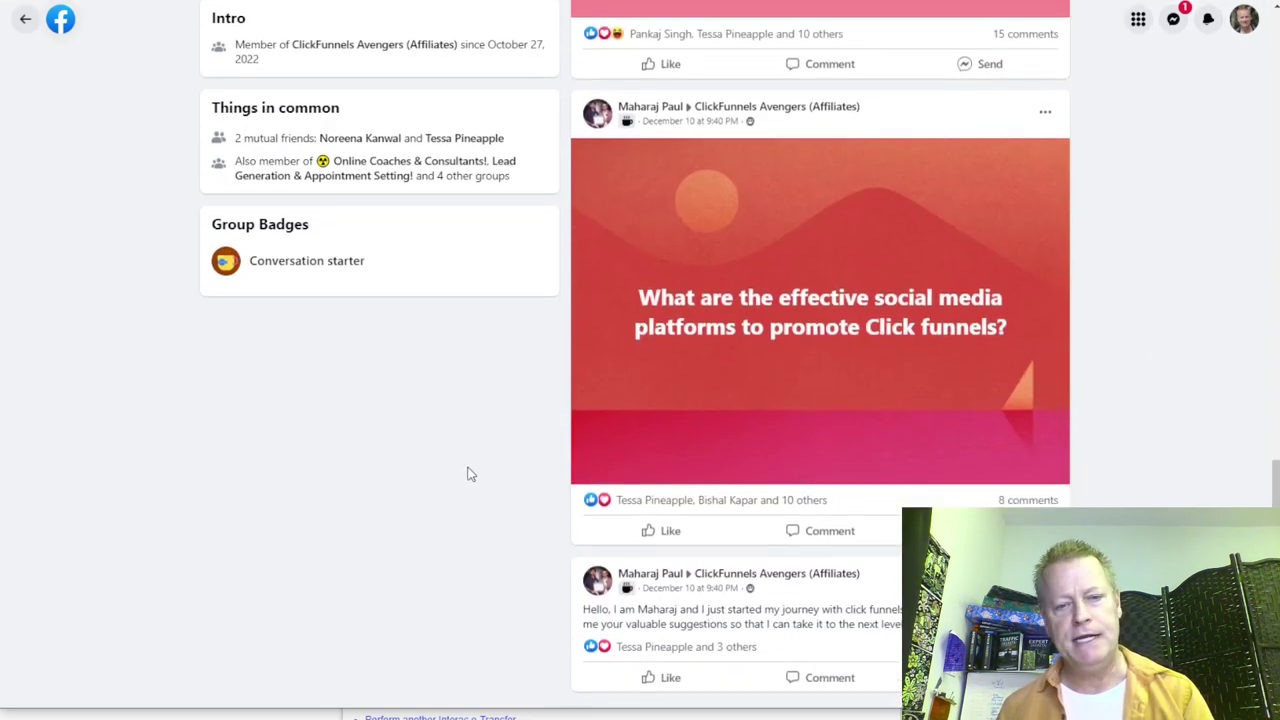
scroll(637, 594, up, 10)
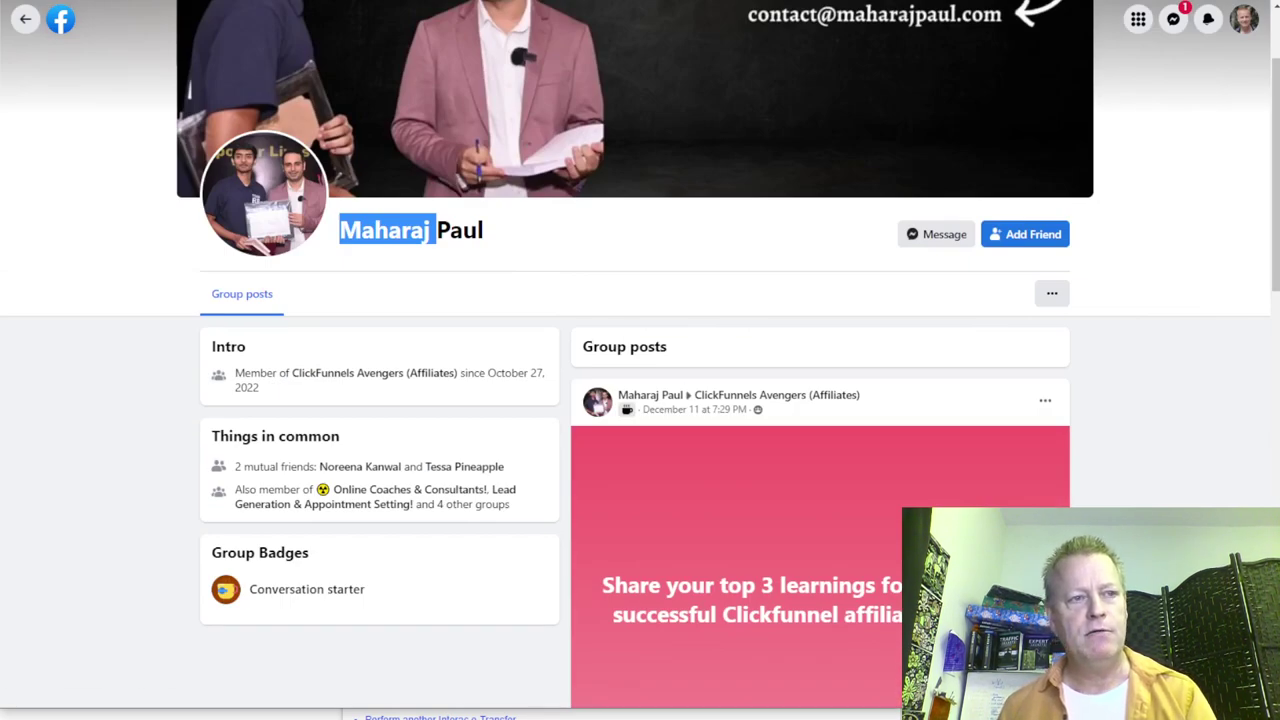
key(alt+Left)
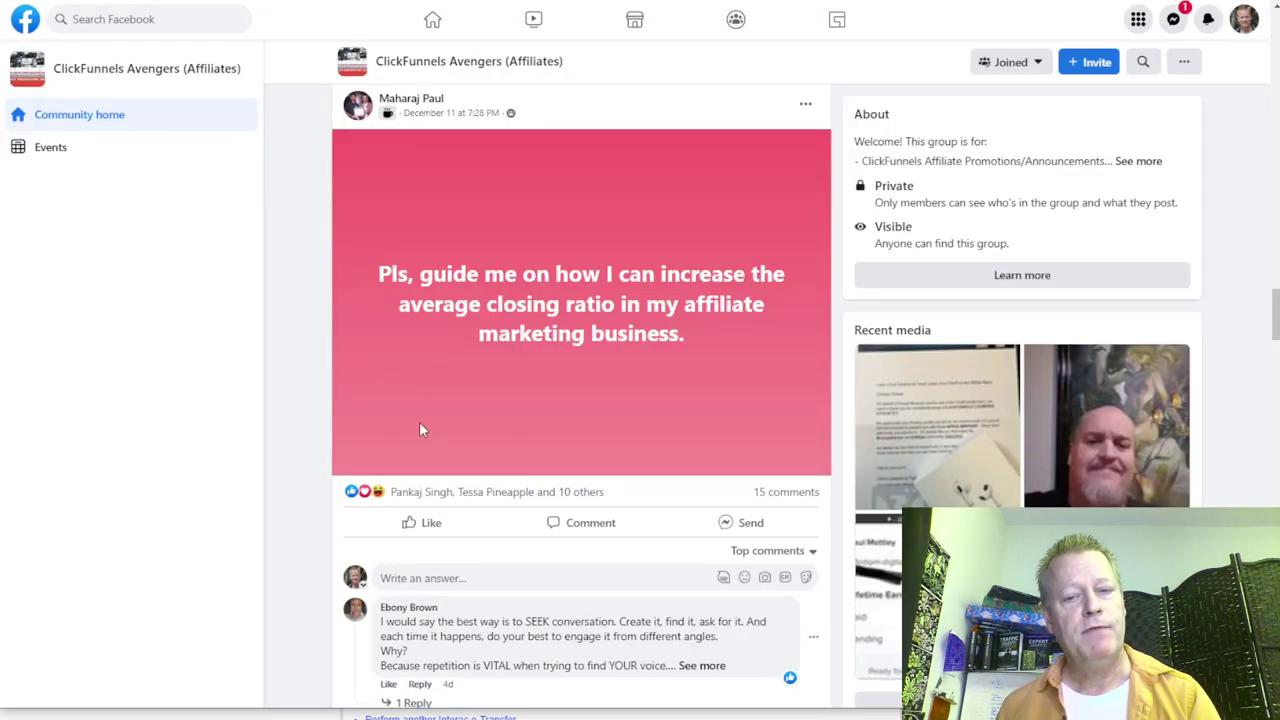
Step: Open the replying commenter's group profile, select his surname, and switch to Active Group Users
scroll(686, 465, down, 4)
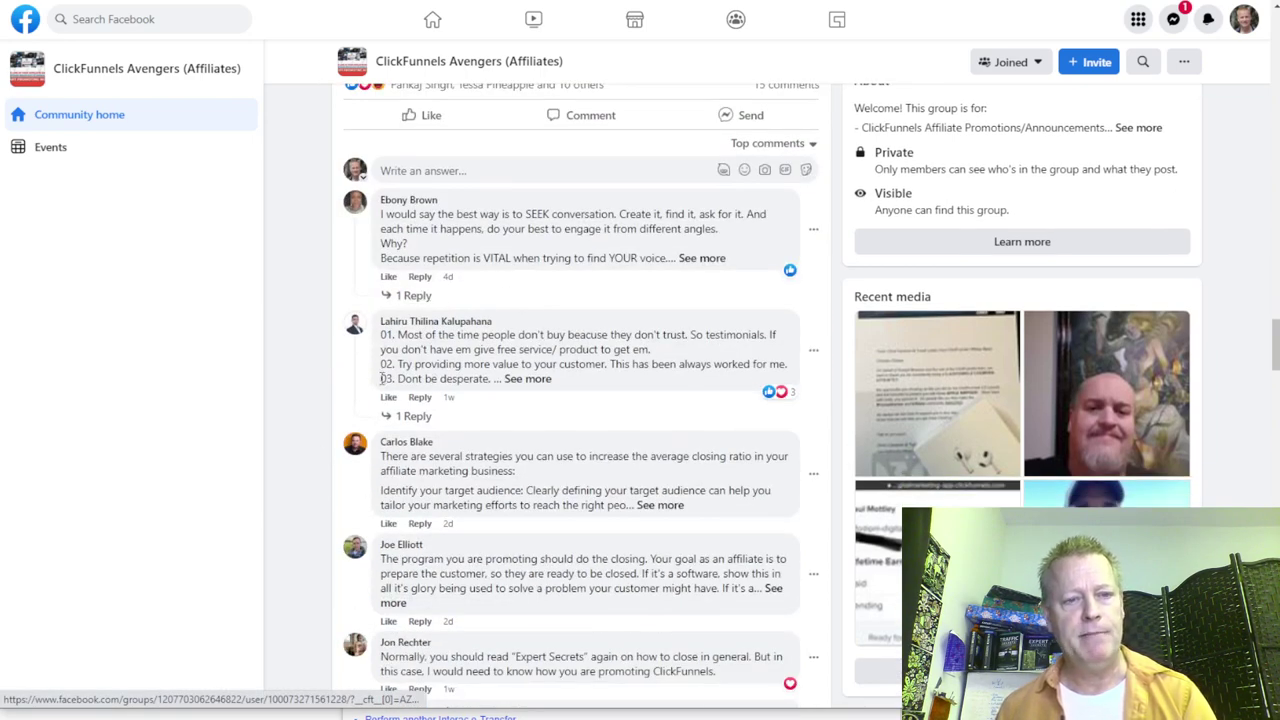
scroll(597, 563, down, 3)
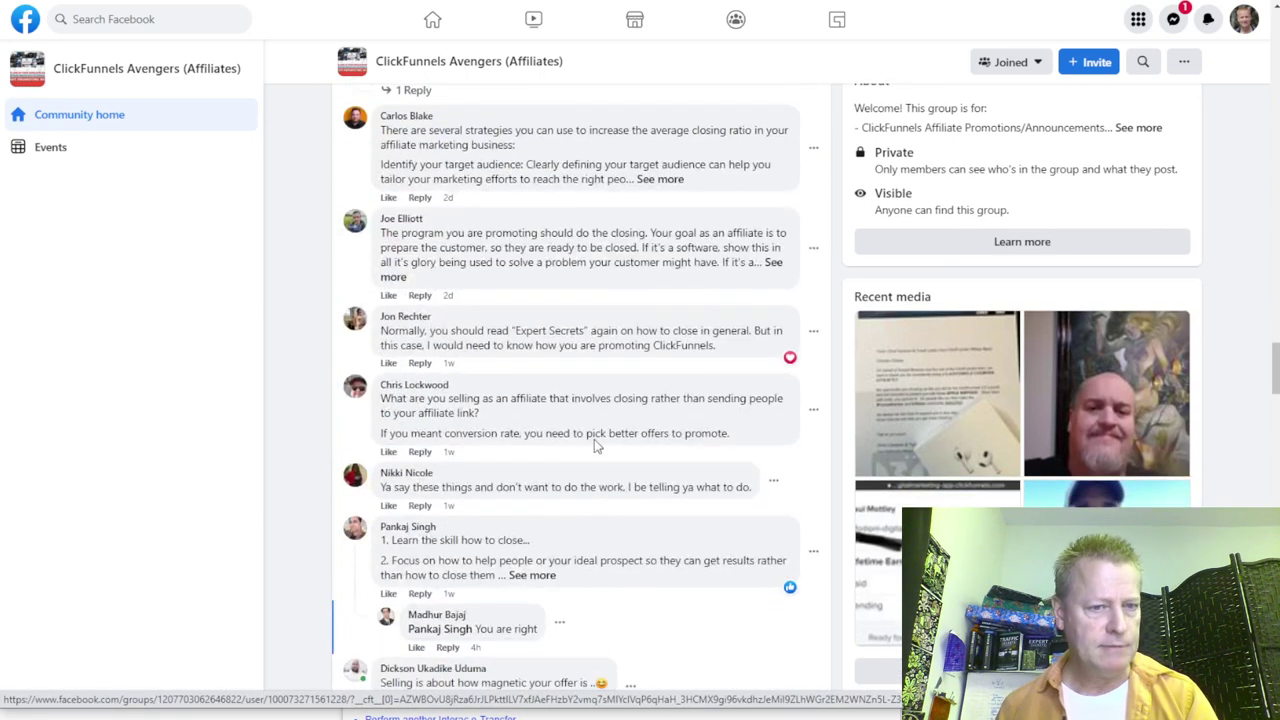
mouse_move(413, 320)
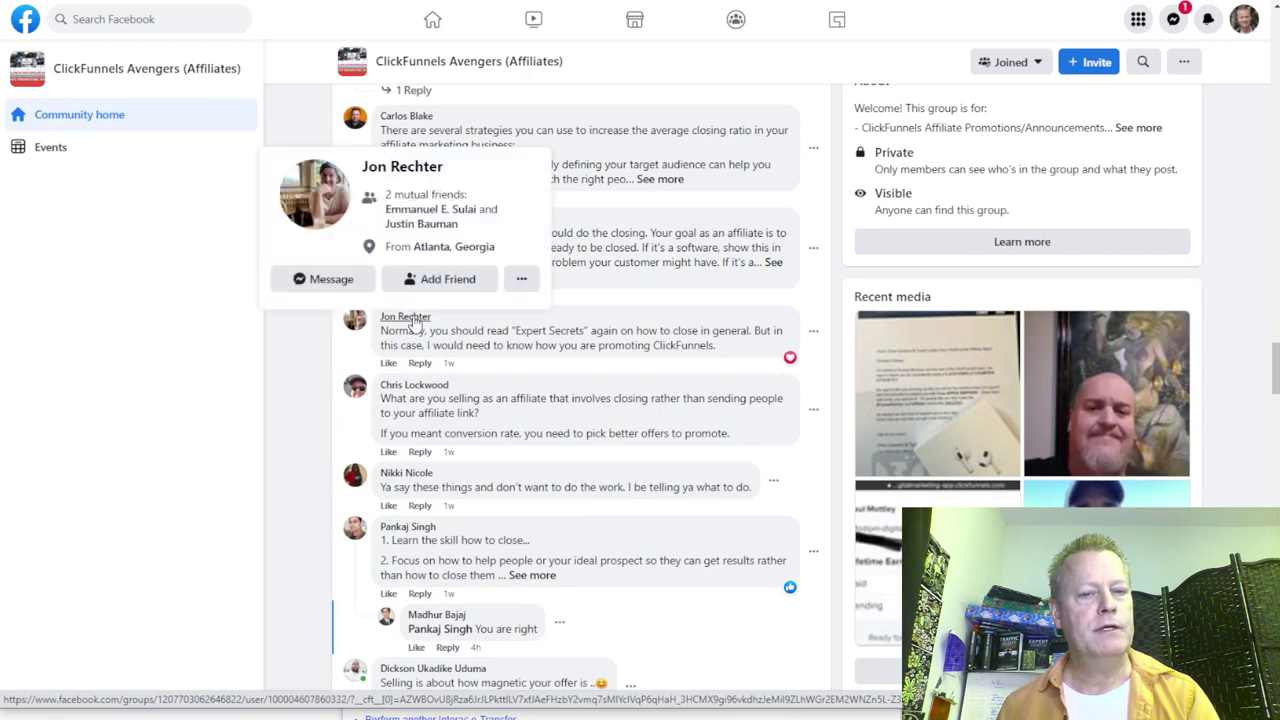
click(410, 320)
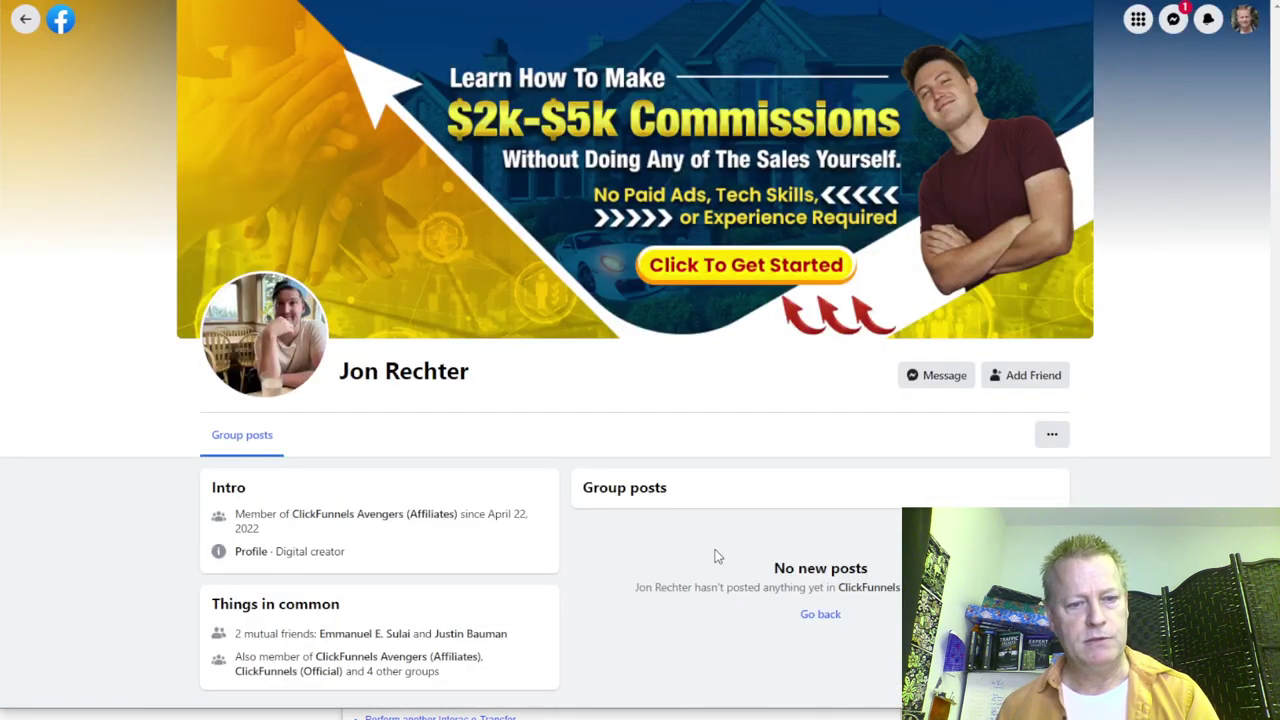
double_click(404, 364)
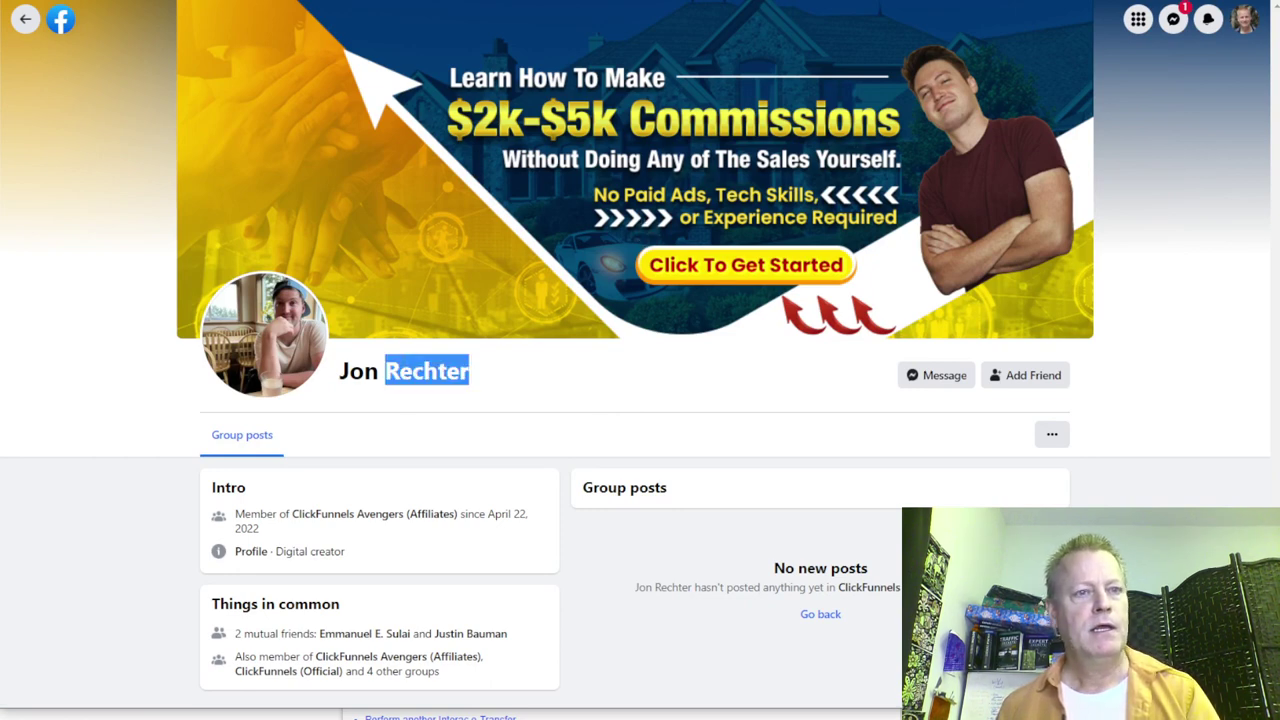
key(ctrl+Tab)
Step: Search the contacts for the member's surname, getting 2 New unvisited matches, then return to Facebook
double_click(335, 224)
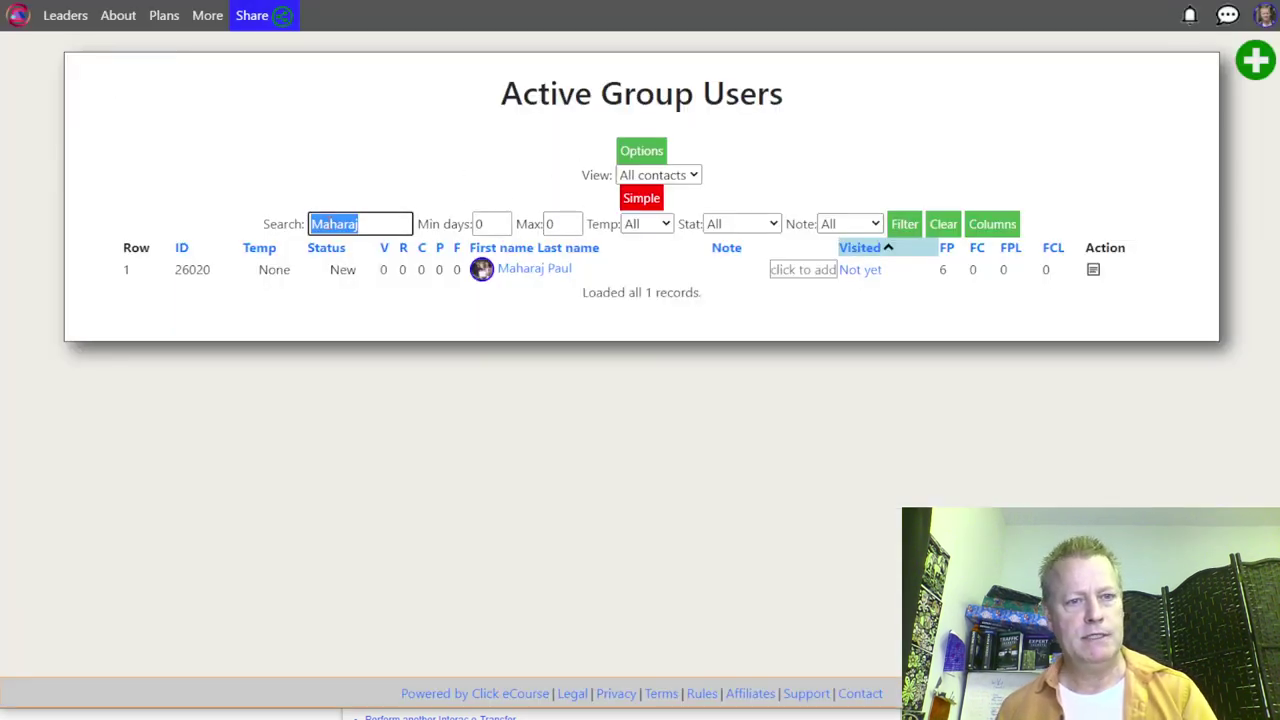
text(Rechter)
click(905, 226)
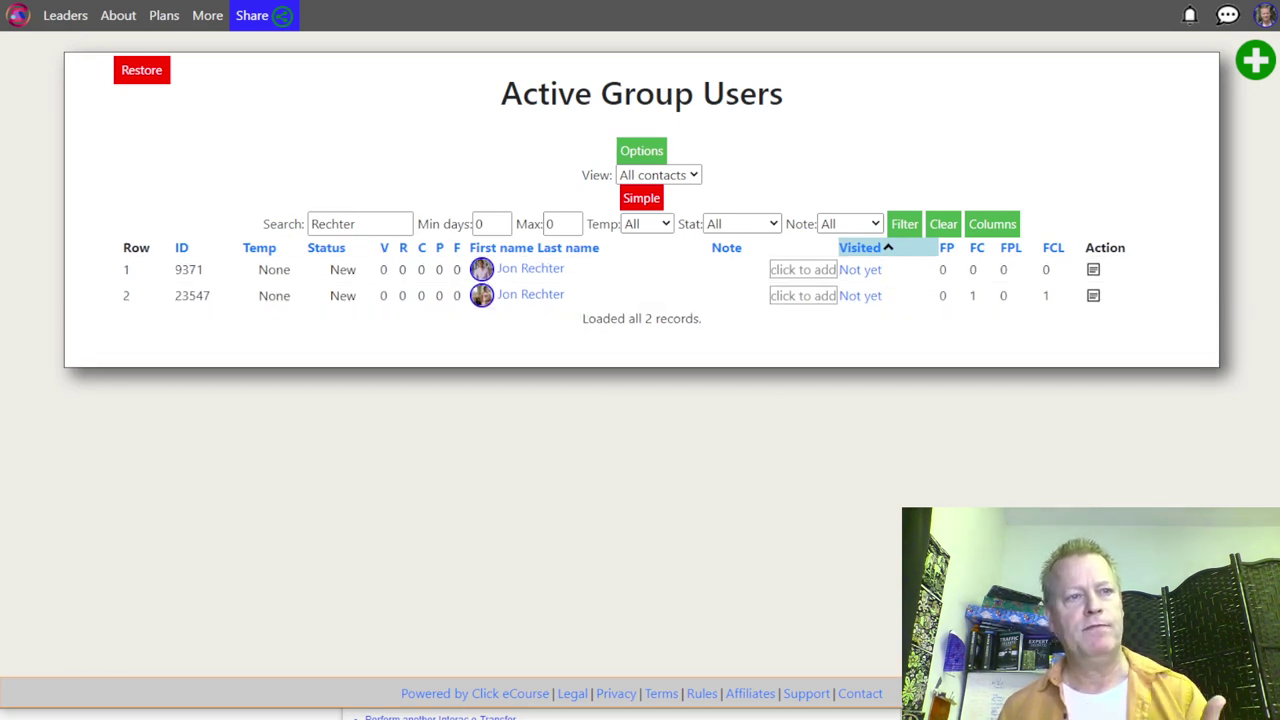
key(ctrl+Tab)
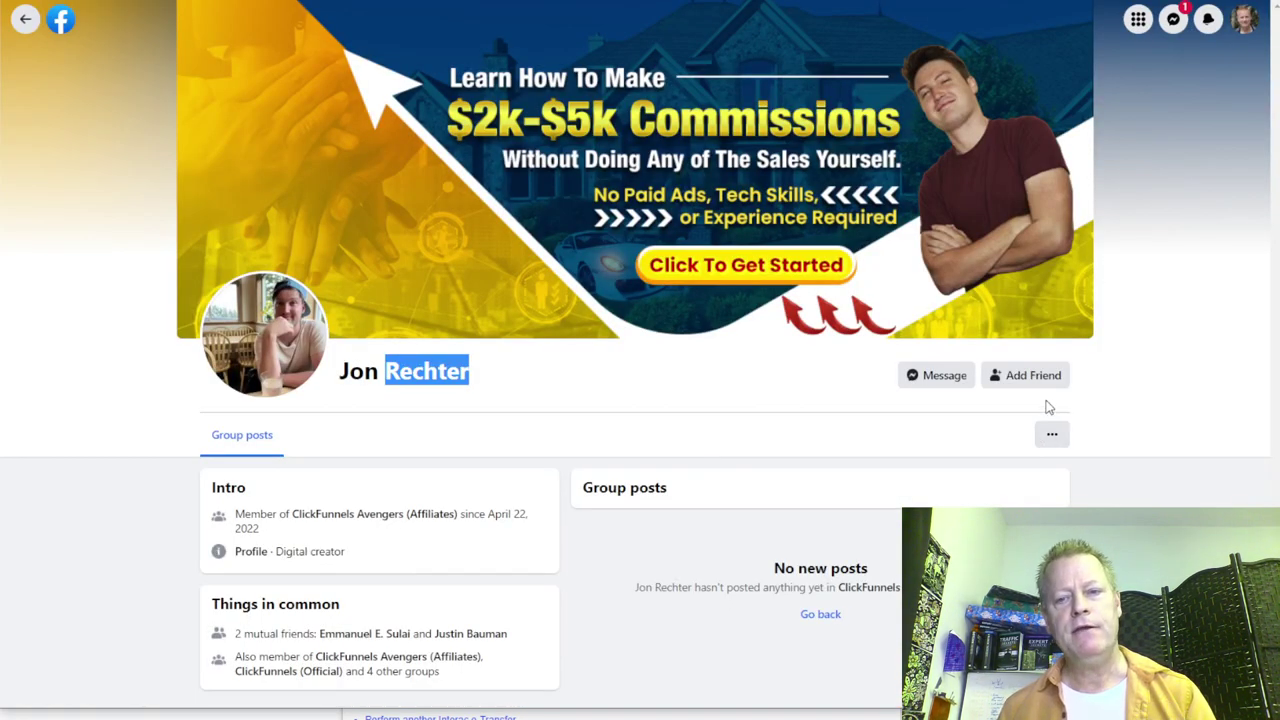
click(1051, 434)
click(1010, 484)
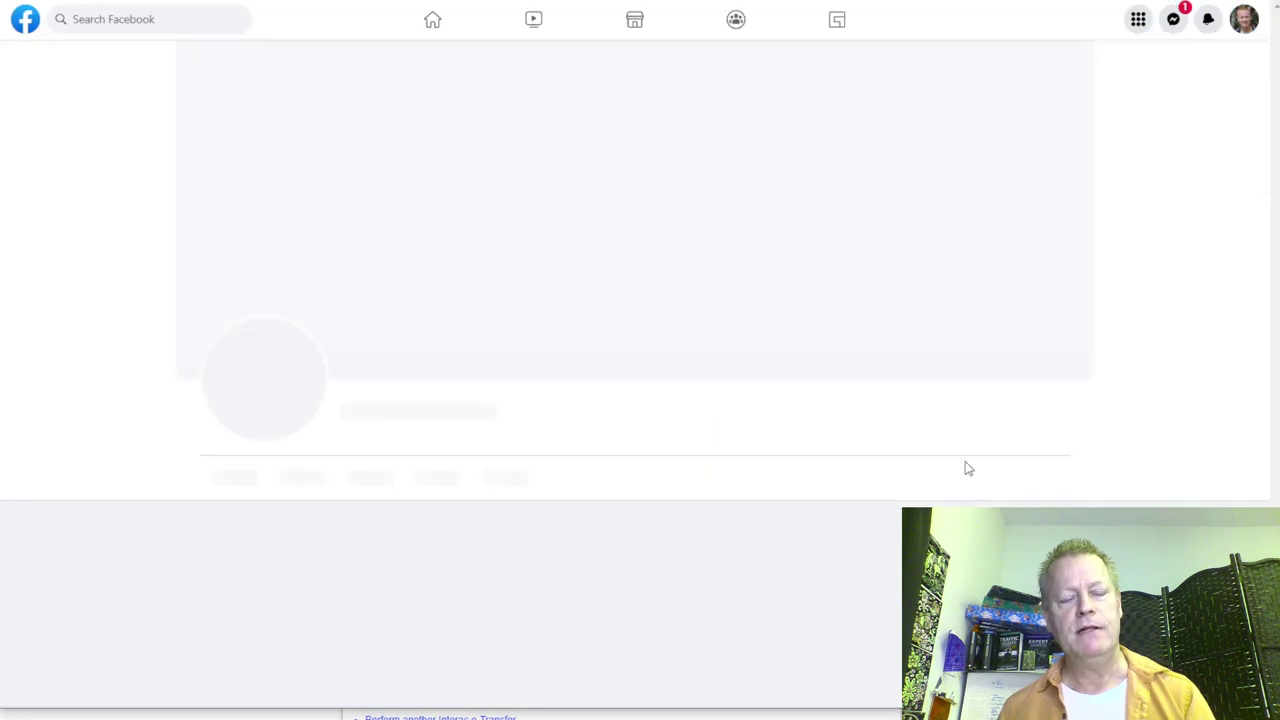
scroll(585, 386, down, 10)
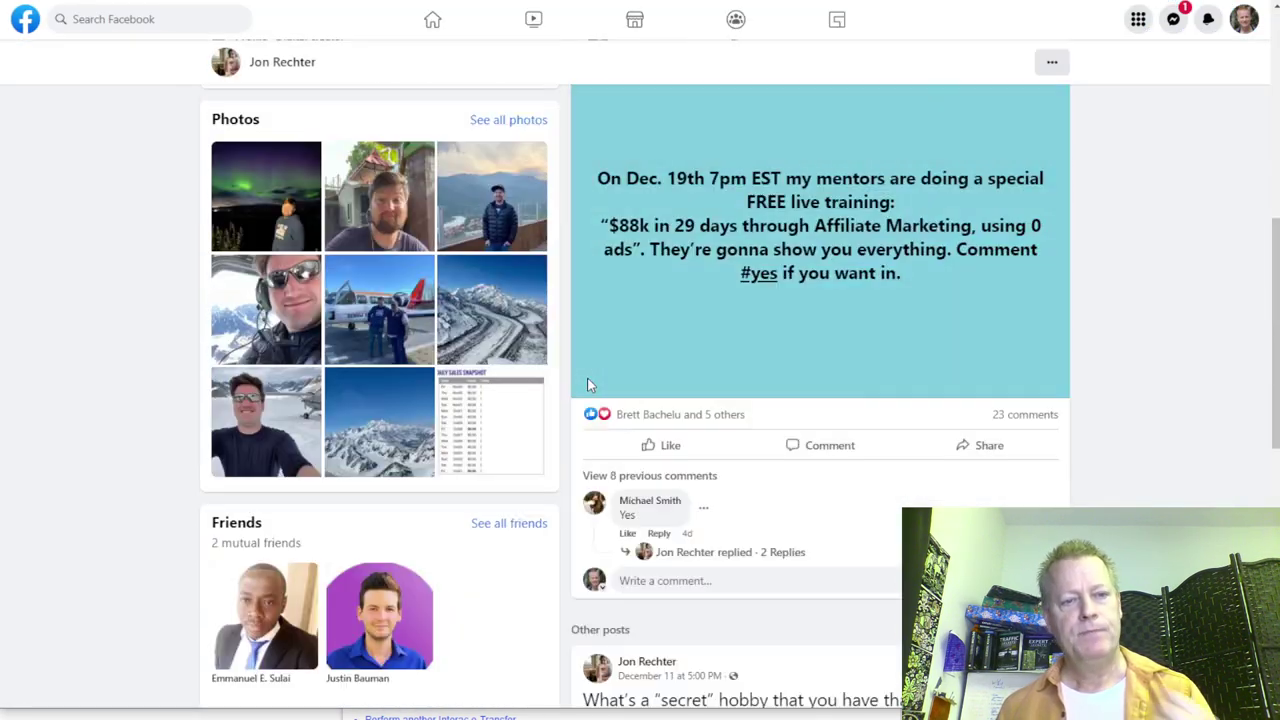
scroll(720, 330, up, 4)
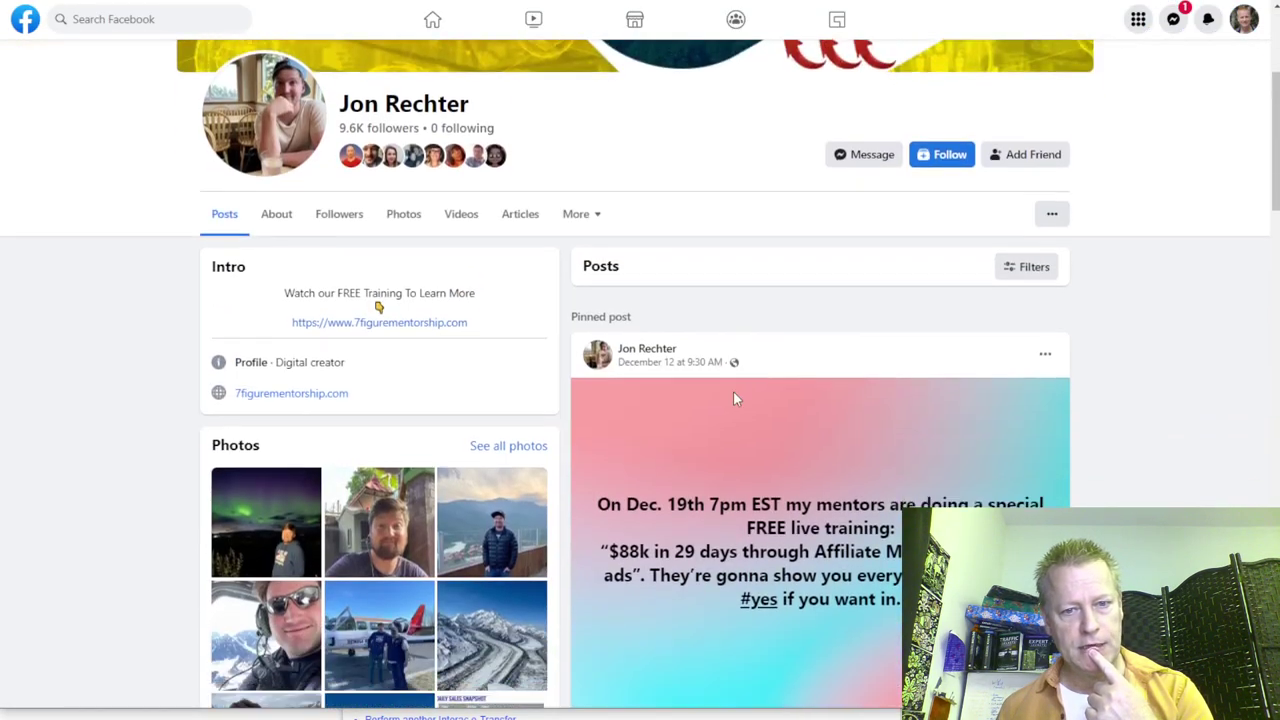
scroll(733, 391, down, 3)
scroll(670, 240, down, 3)
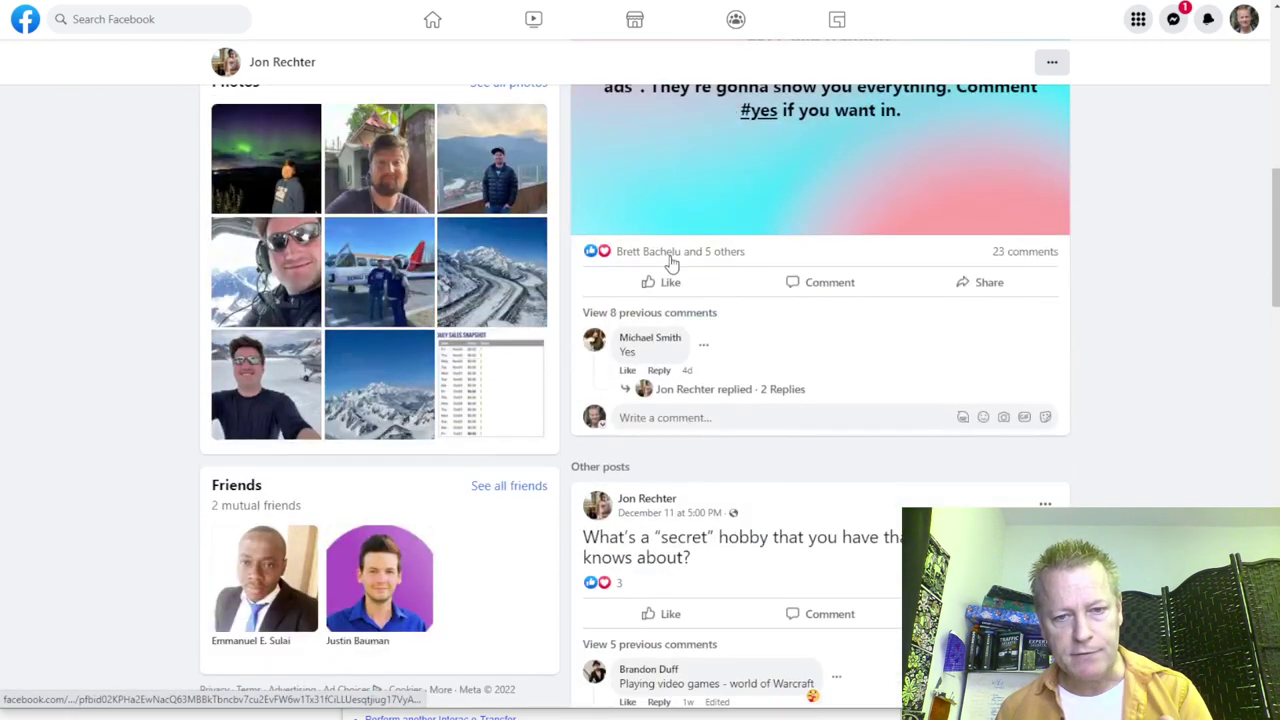
scroll(690, 420, down, 3)
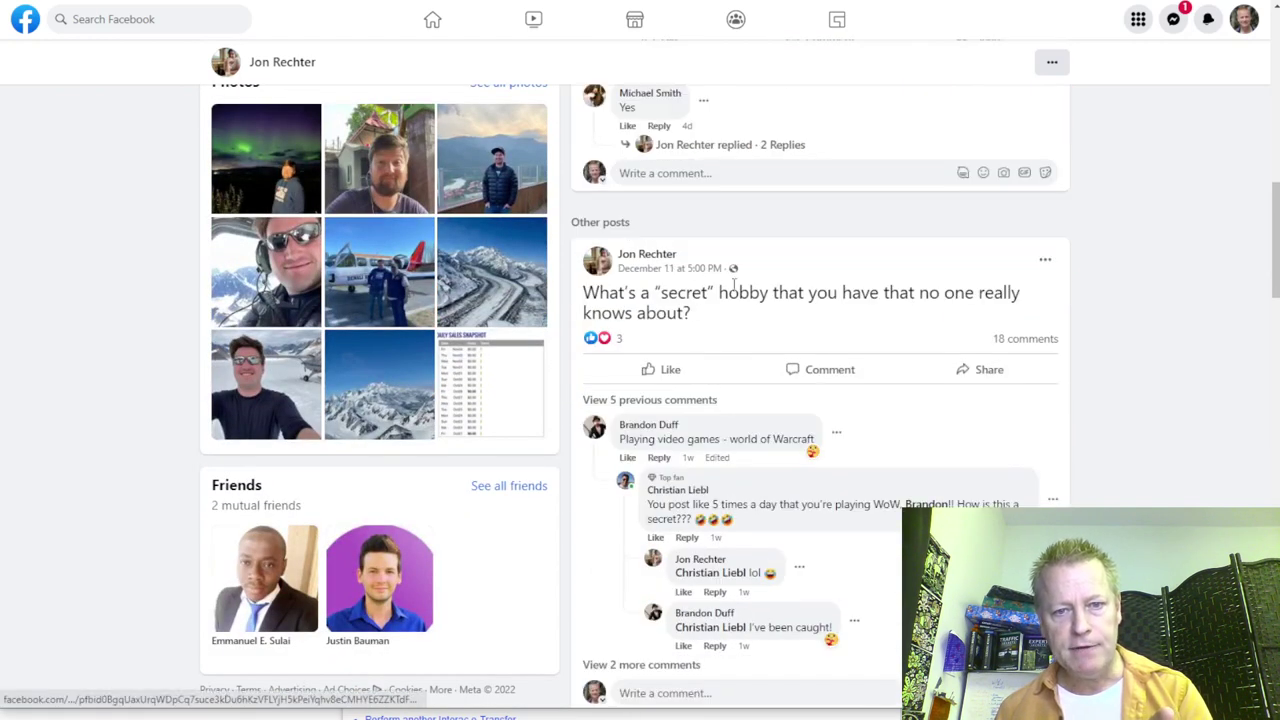
scroll(668, 290, down, 5)
scroll(672, 317, down, 10)
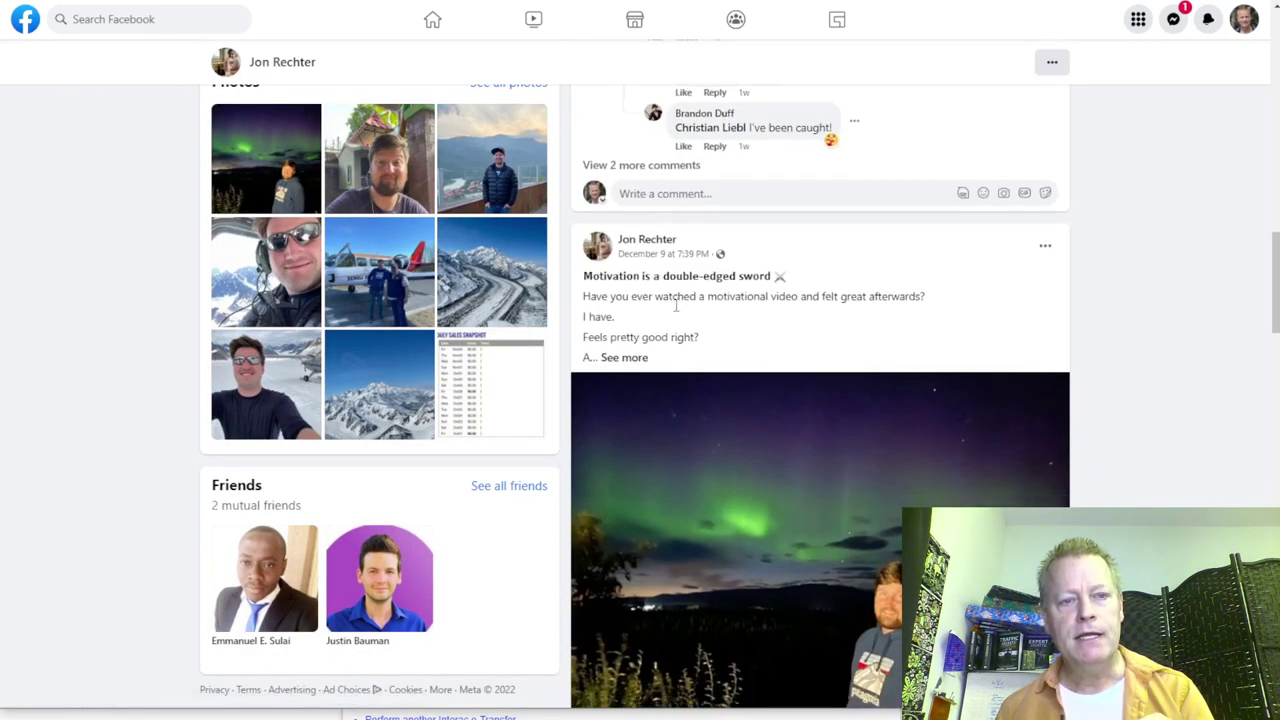
scroll(674, 308, down, 1)
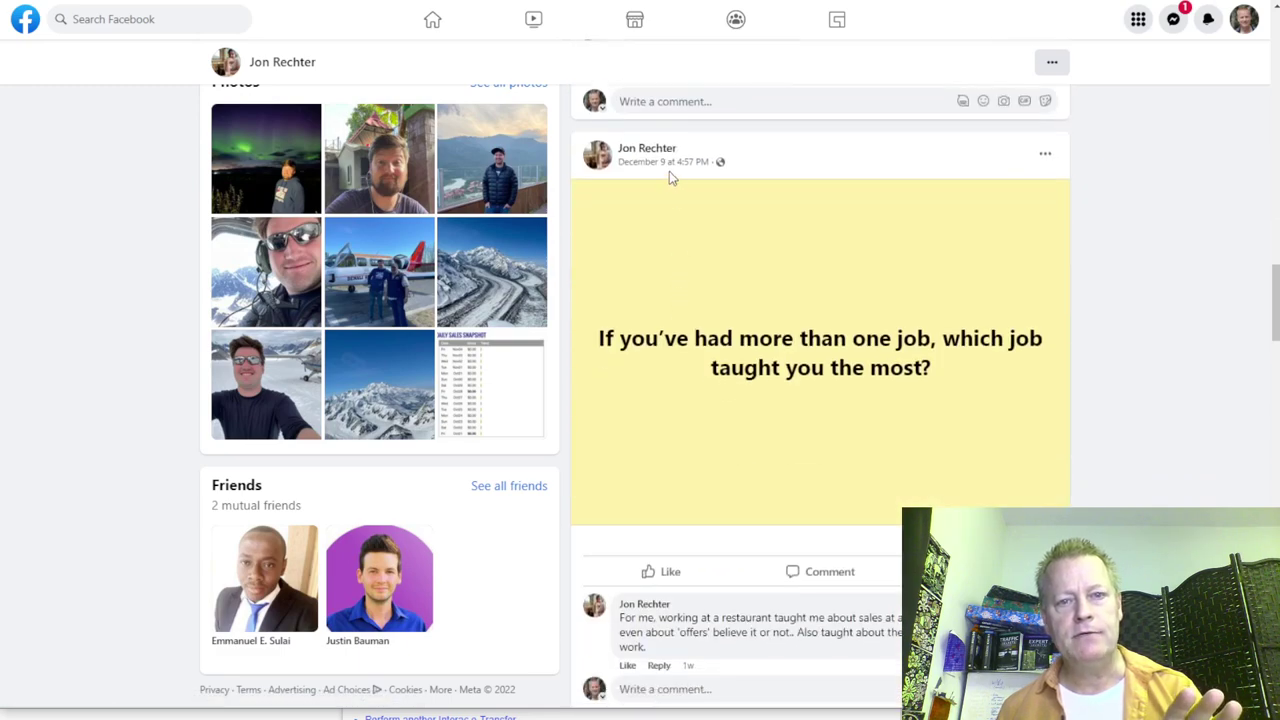
scroll(672, 250, down, 8)
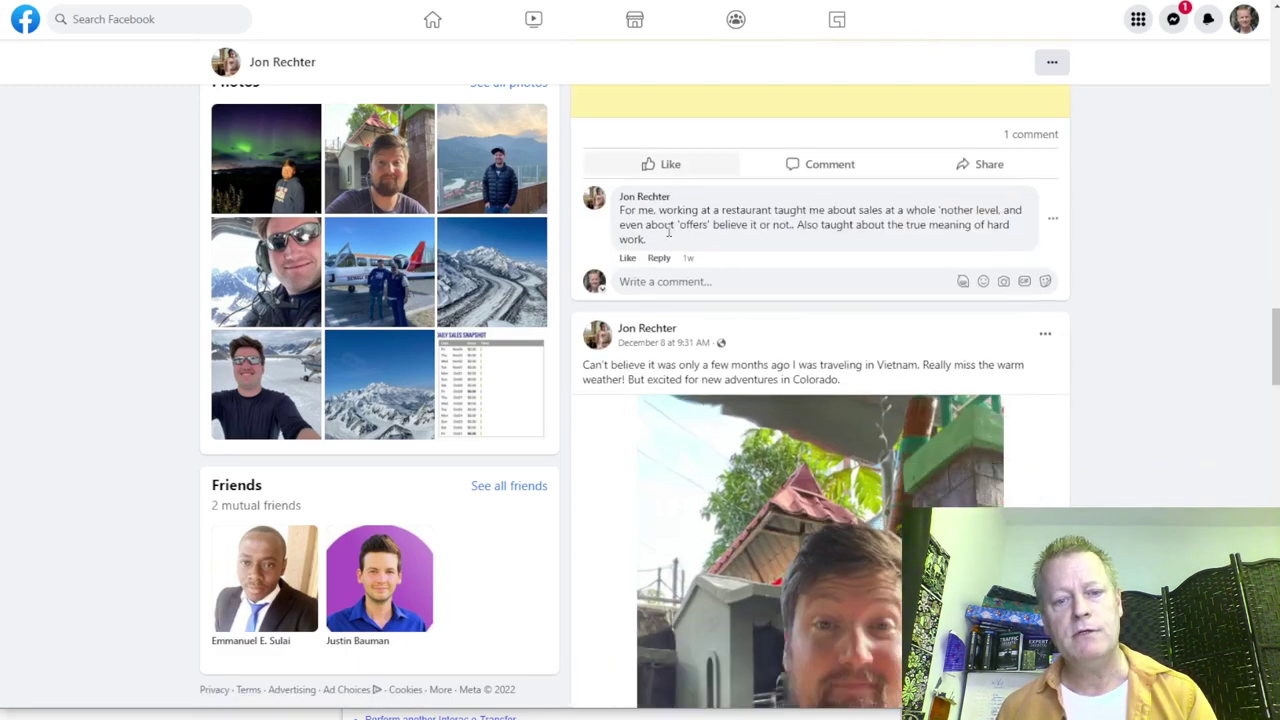
scroll(668, 236, down, 4)
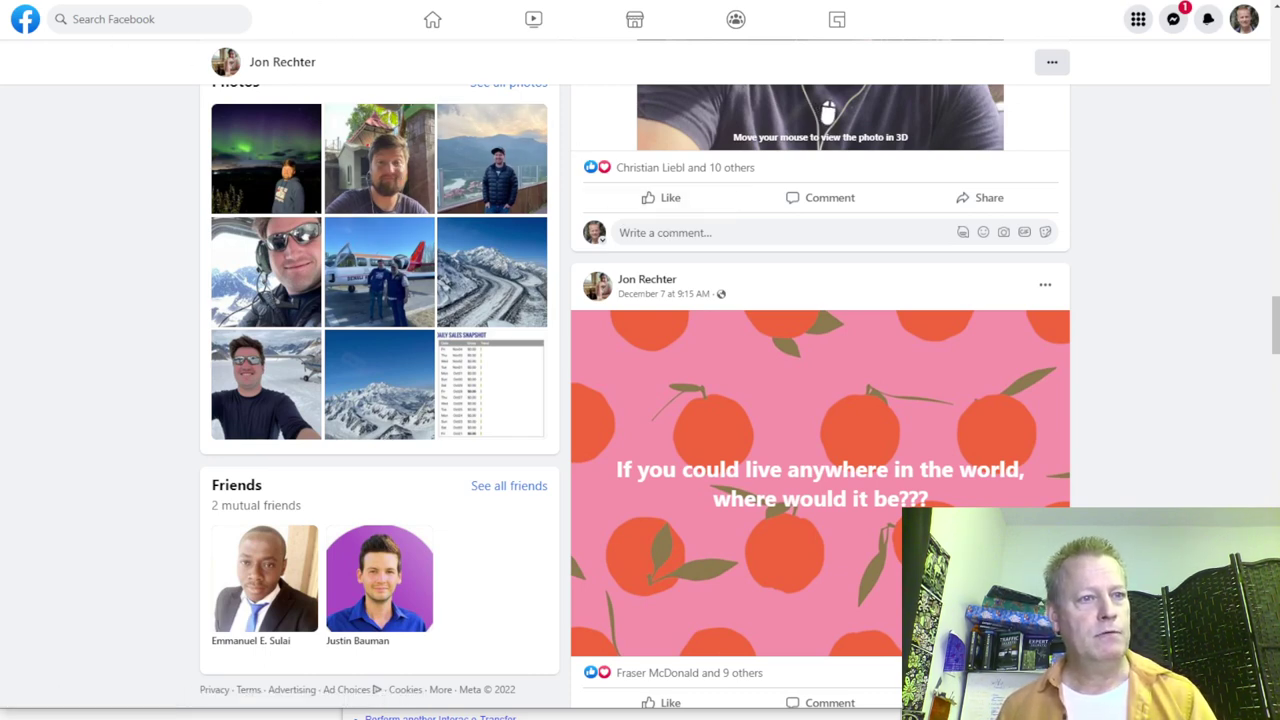
key(alt+Left)
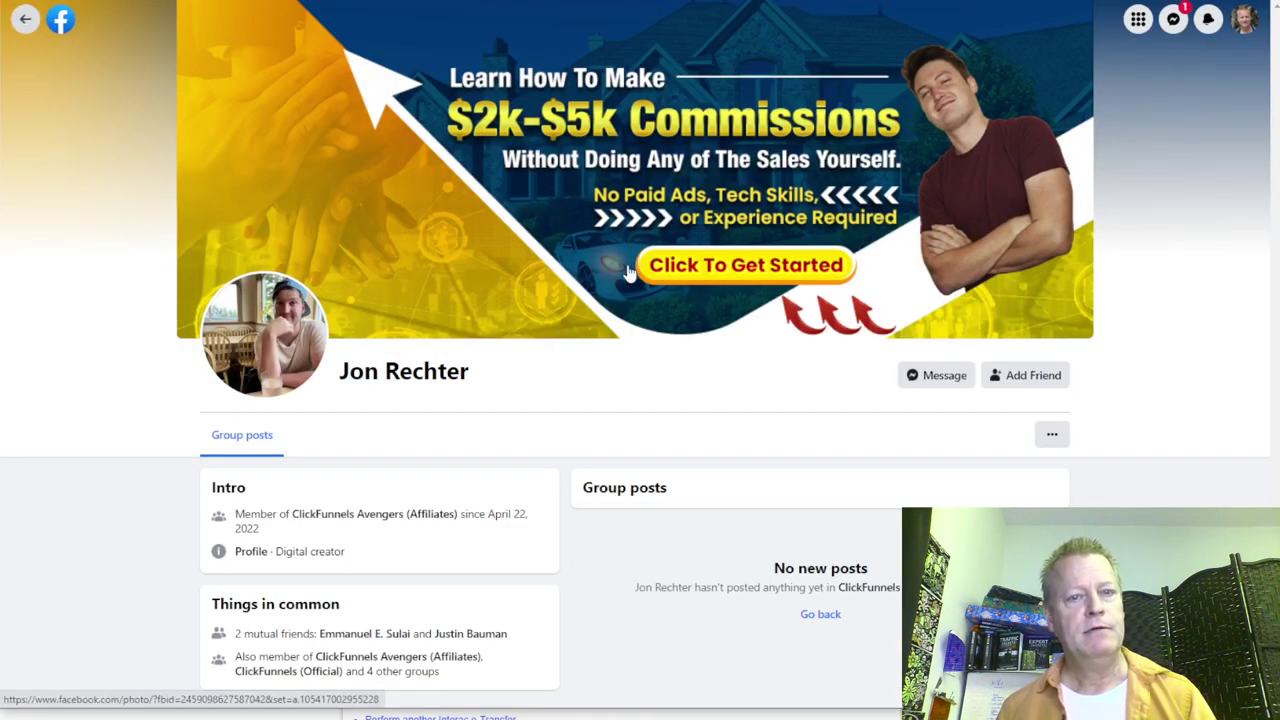
Step: Go back from the member's group profile and clear the contacts search filter
key(alt+Left)
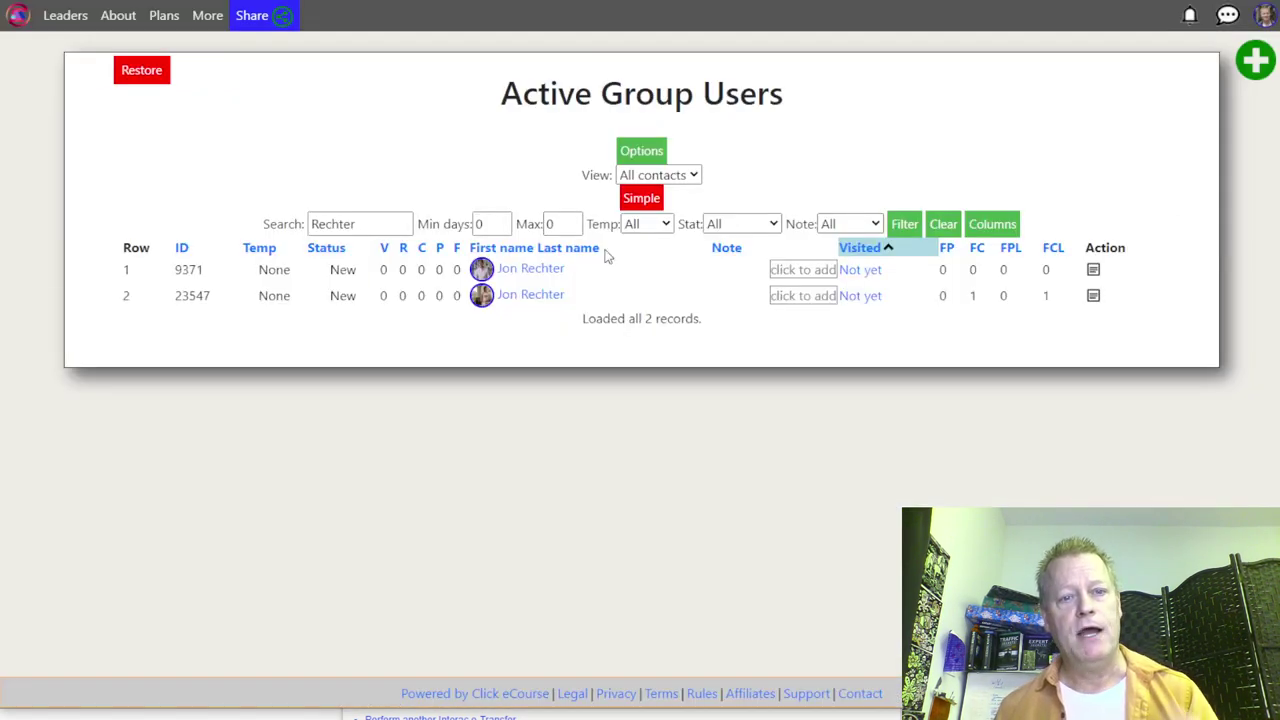
click(945, 224)
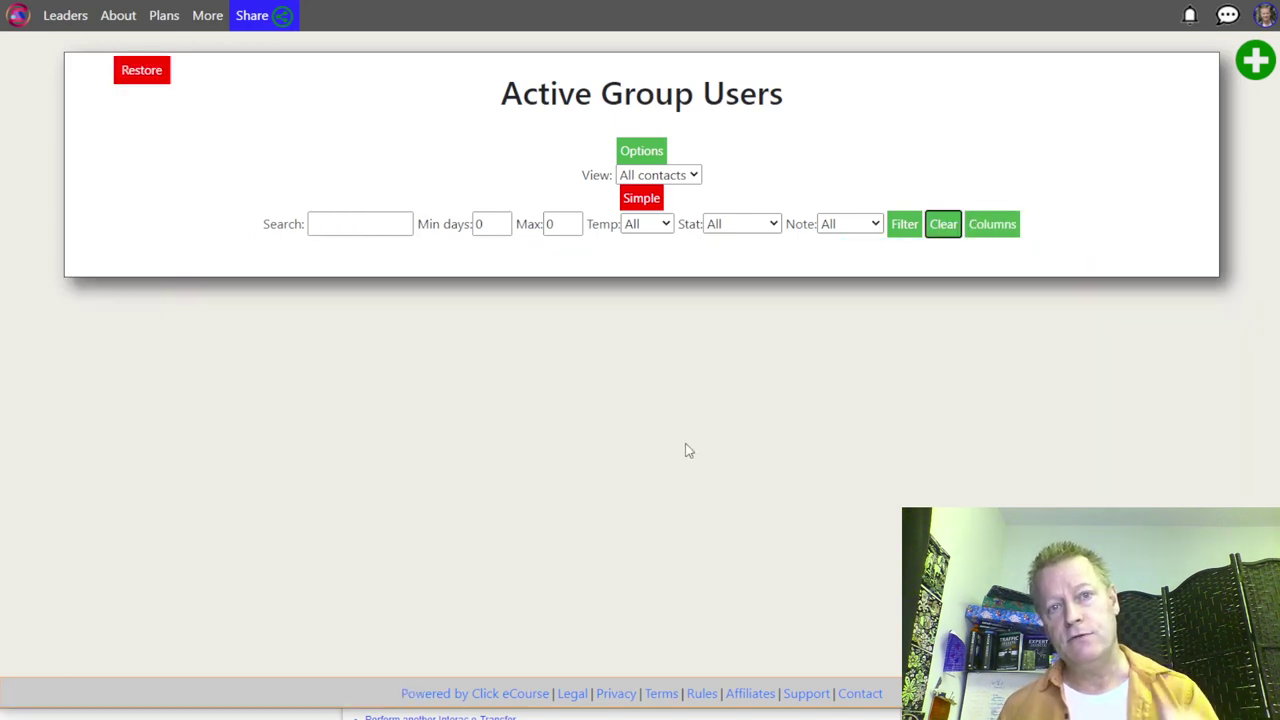
Step: Load three more batches of contacts so 100 of the 15943 records are listed
scroll(688, 451, down, 4)
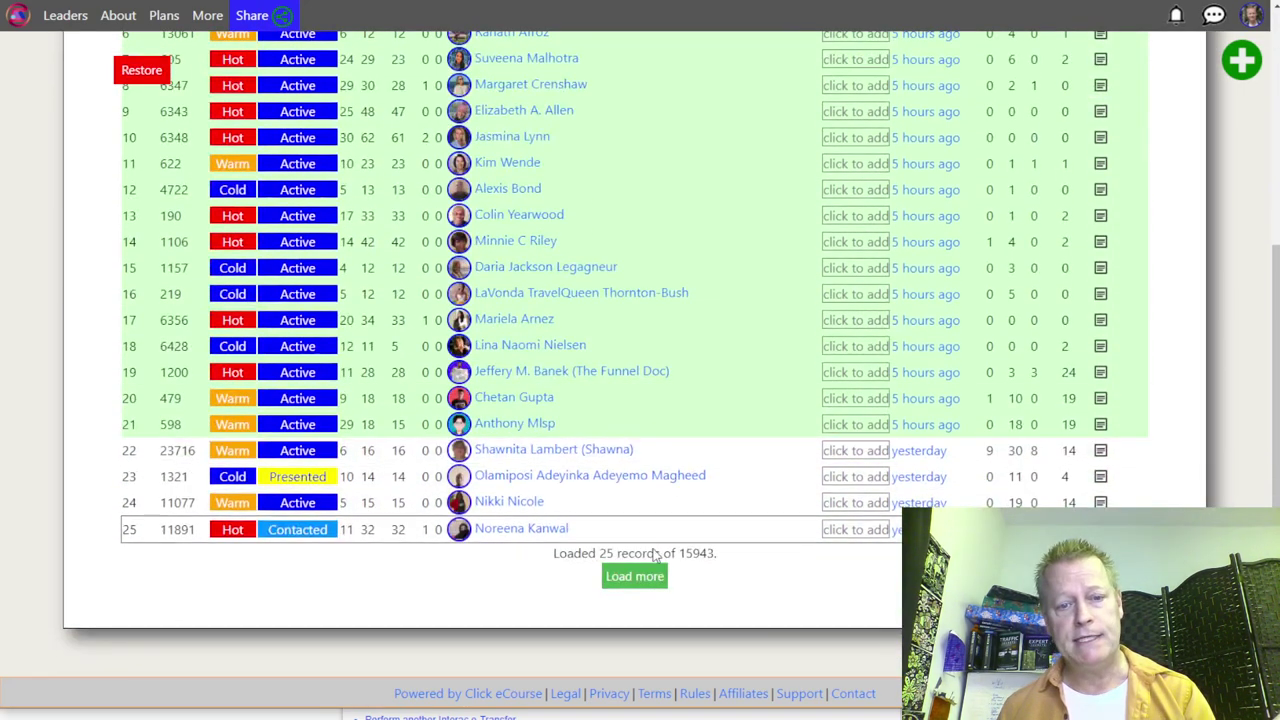
click(650, 578)
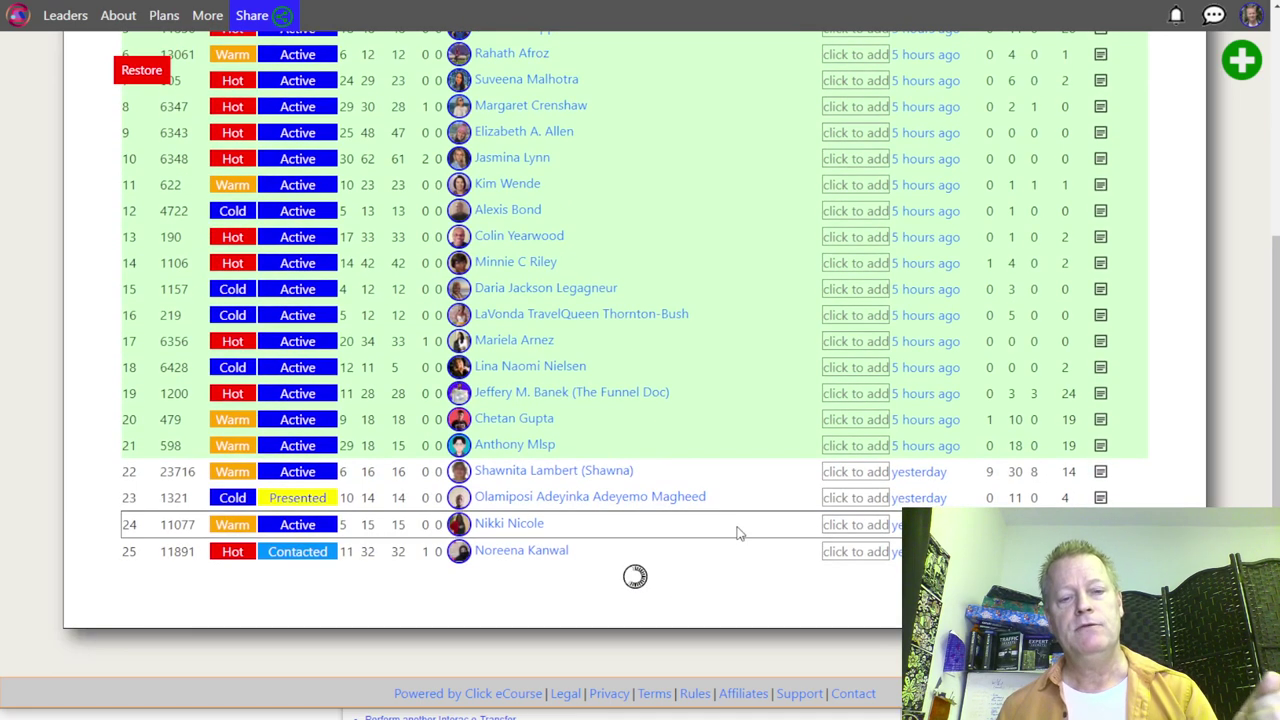
scroll(683, 493, down, 6)
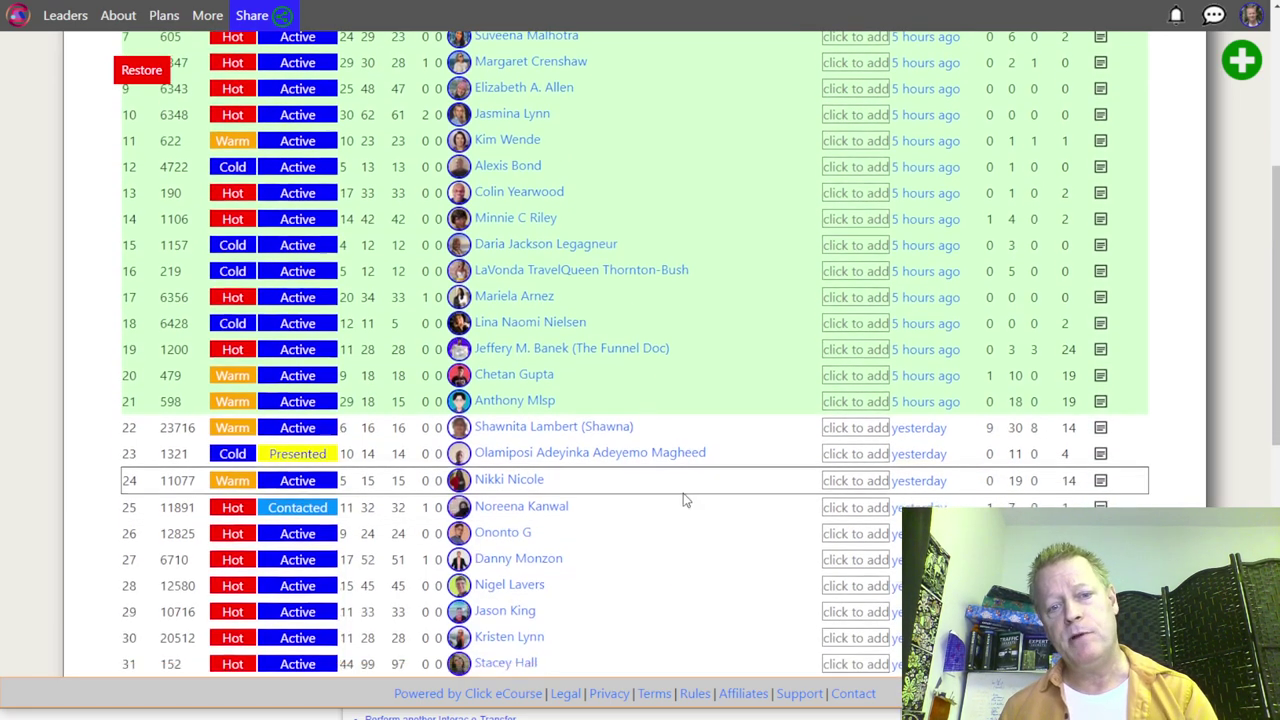
scroll(683, 496, down, 1)
click(634, 572)
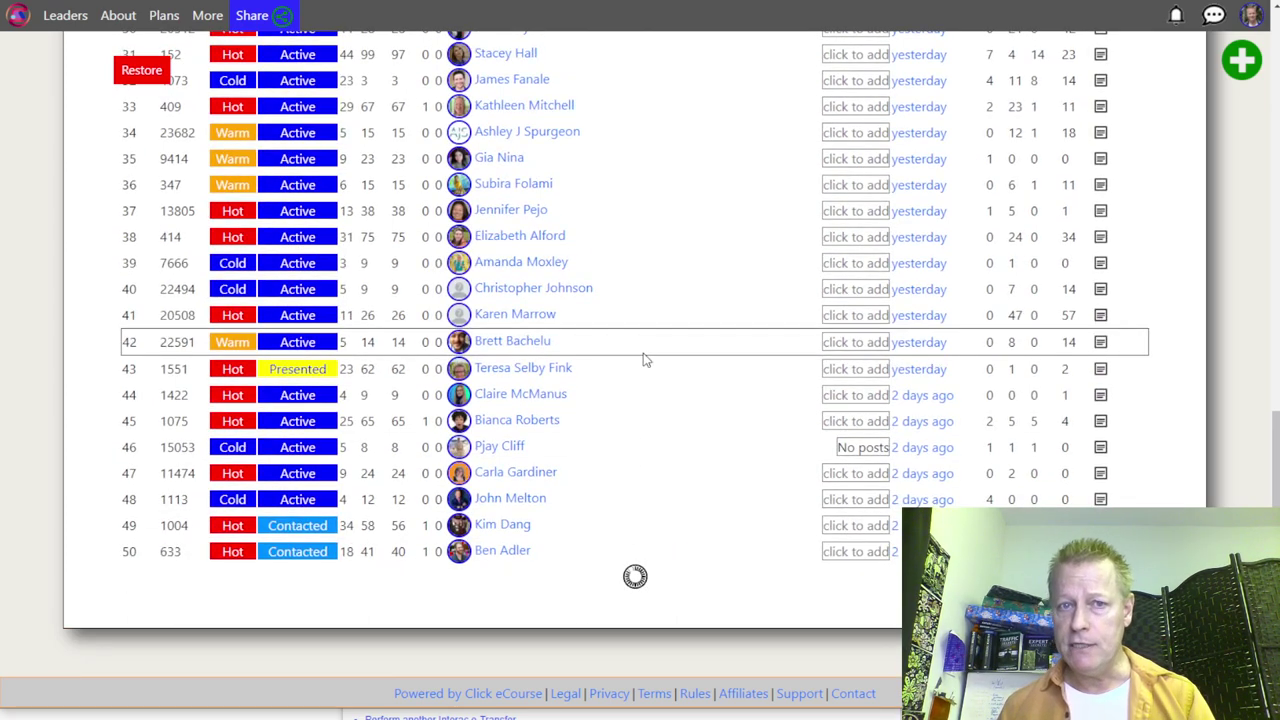
scroll(645, 360, down, 5)
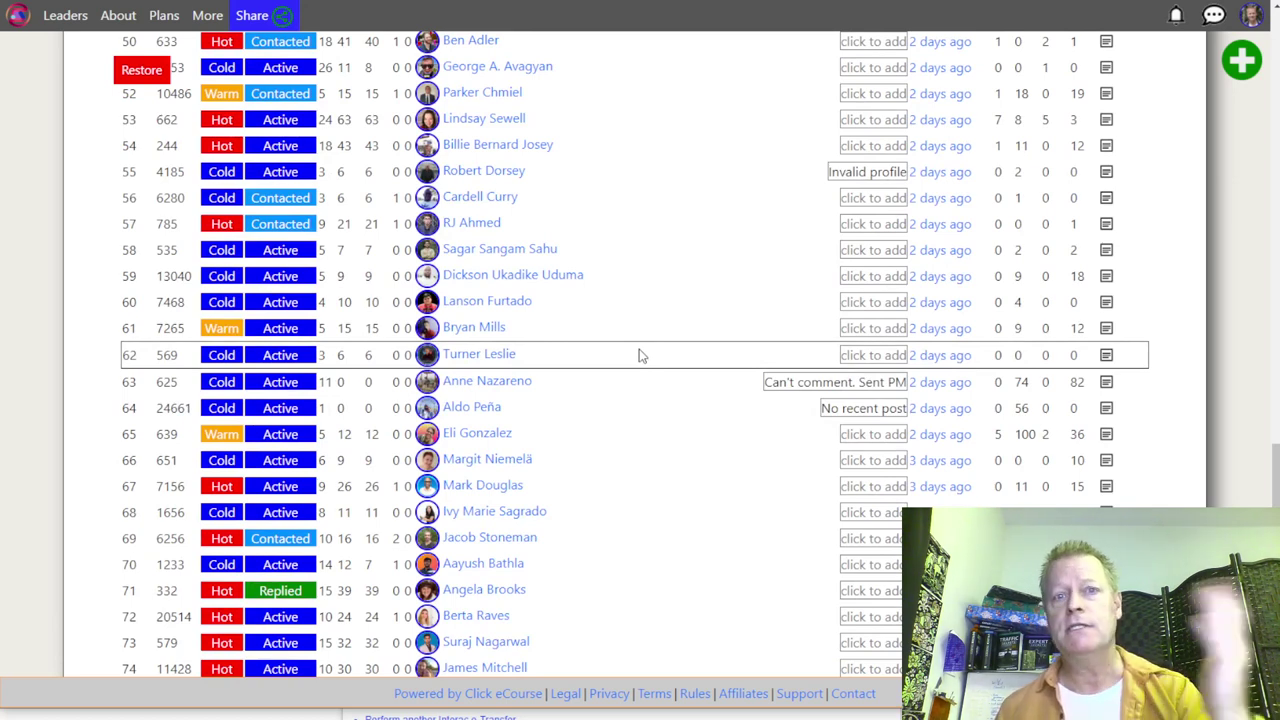
scroll(636, 350, down, 2)
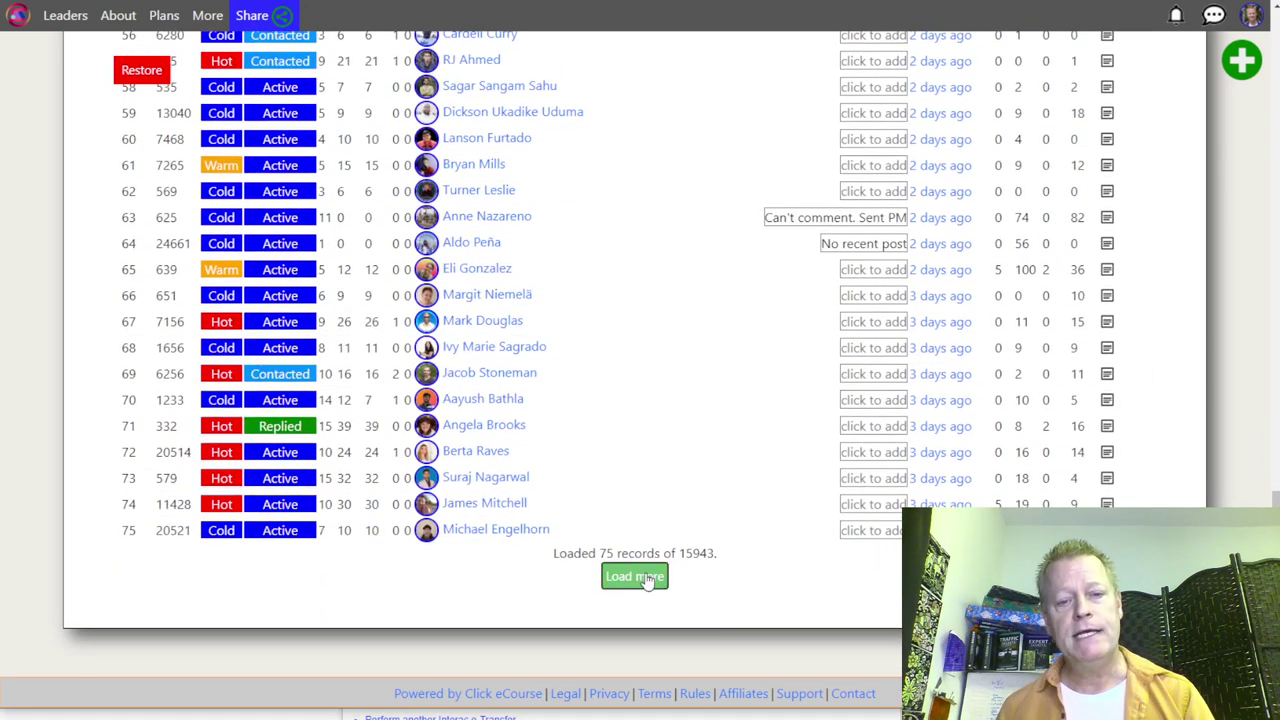
click(634, 576)
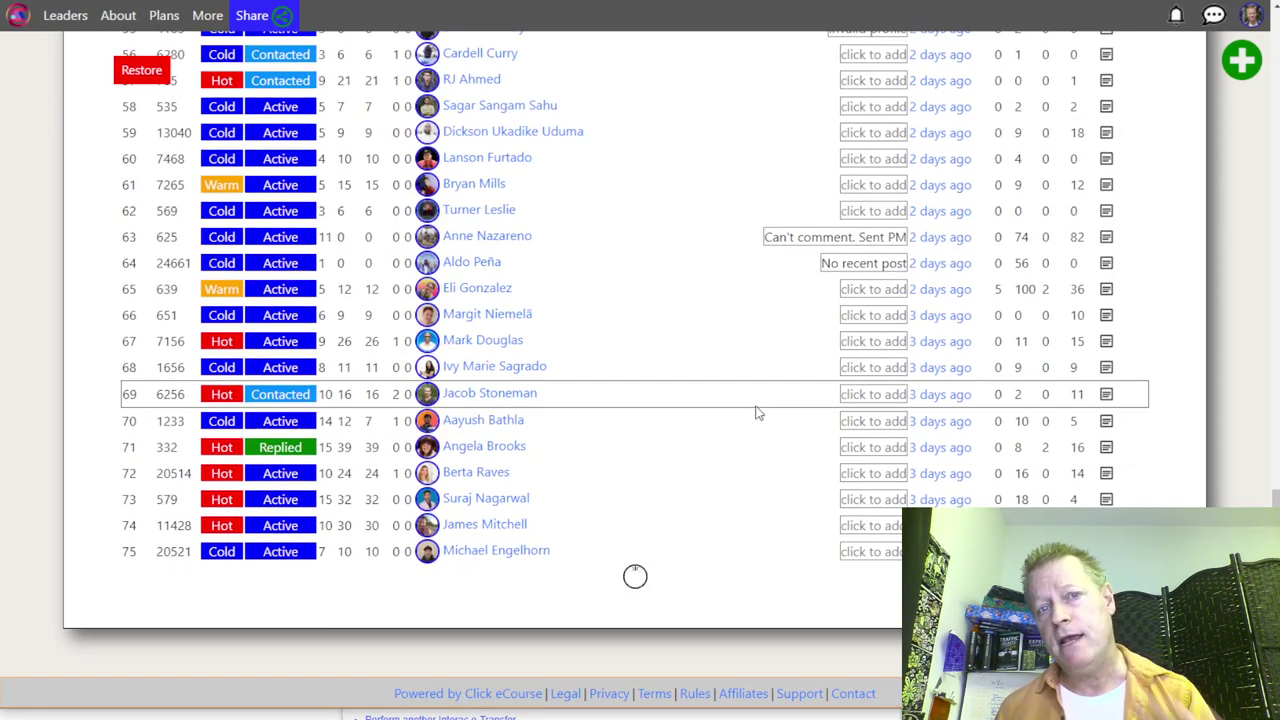
scroll(757, 410, down, 6)
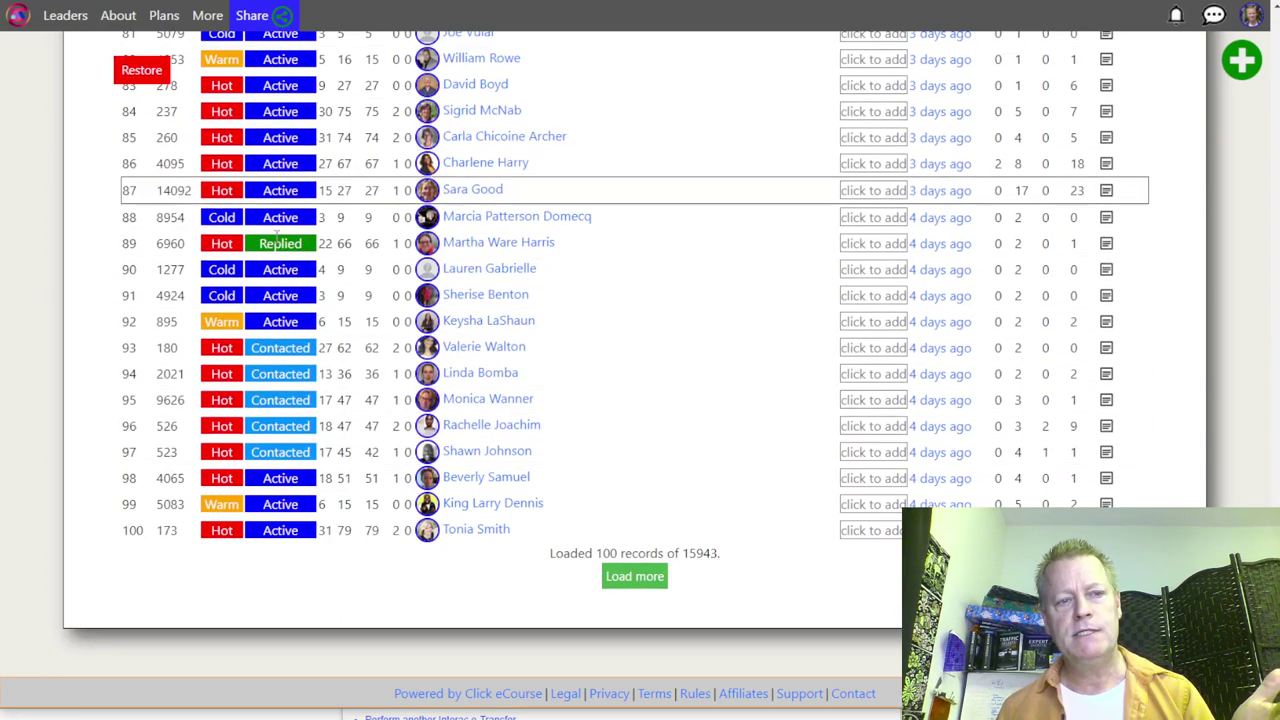
scroll(480, 340, up, 20)
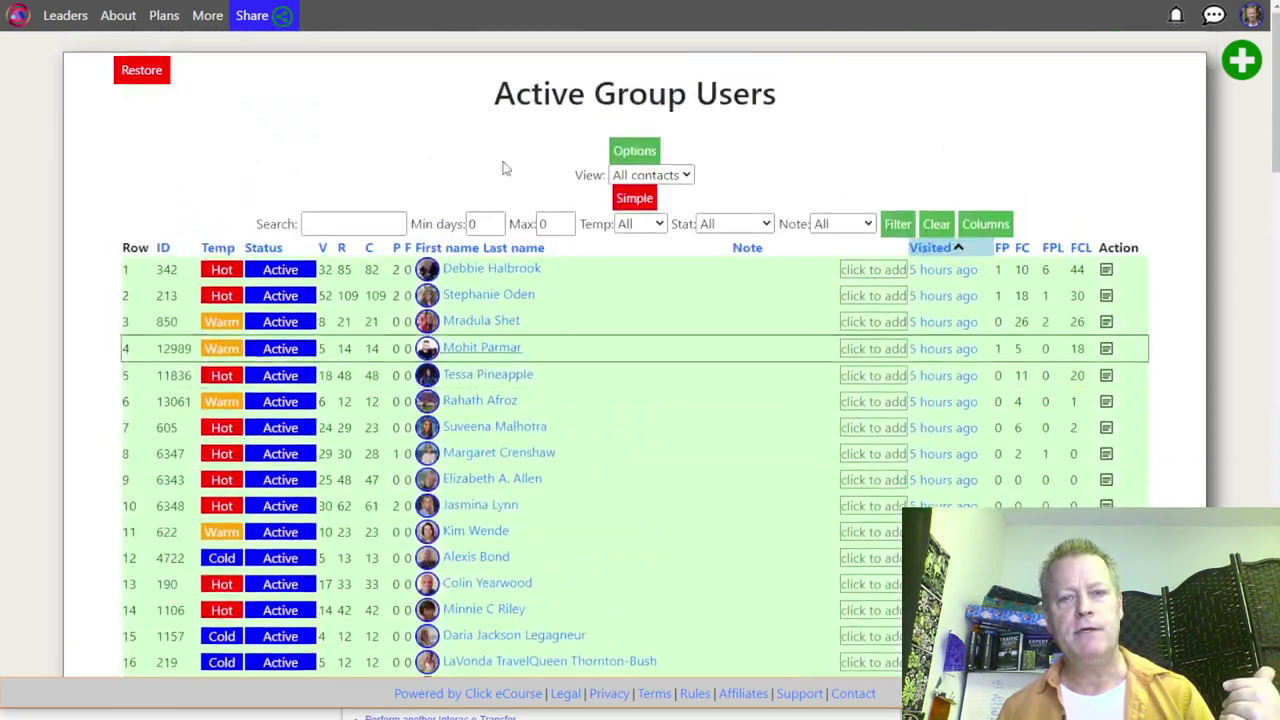
click(650, 175)
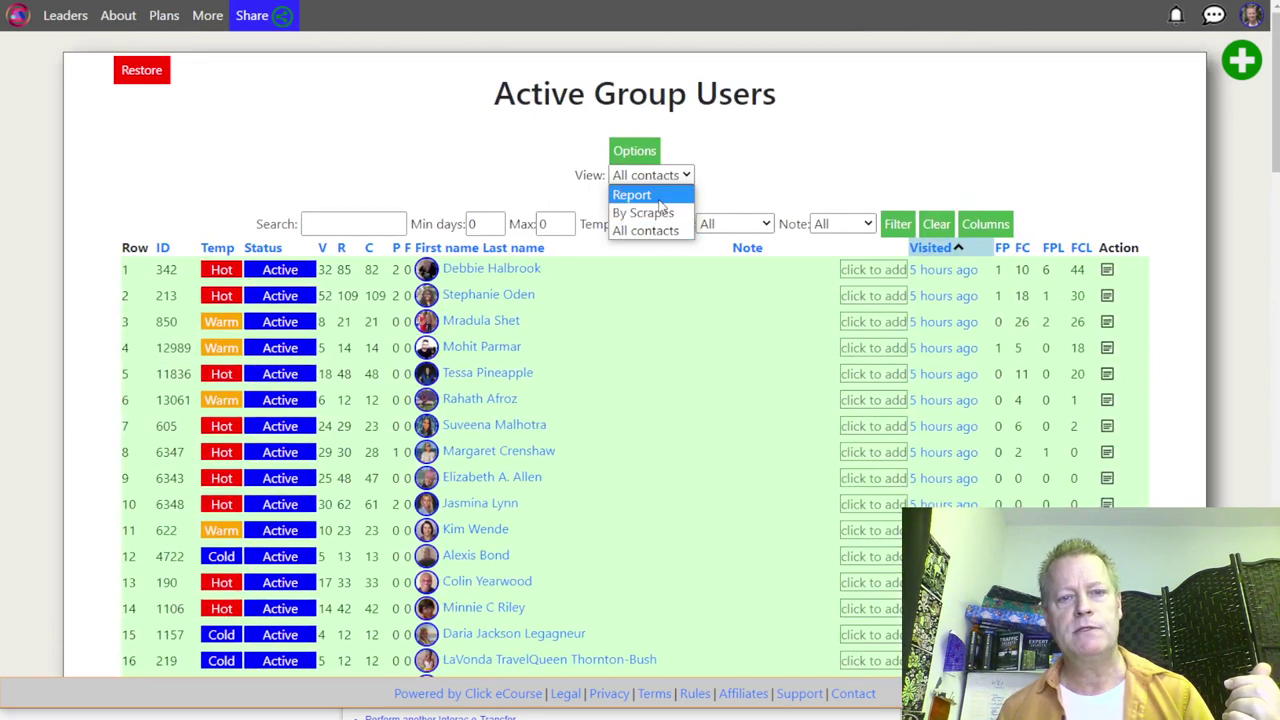
Step: Review the Report summary view, then return to the AGU Data list and load more contacts
click(640, 194)
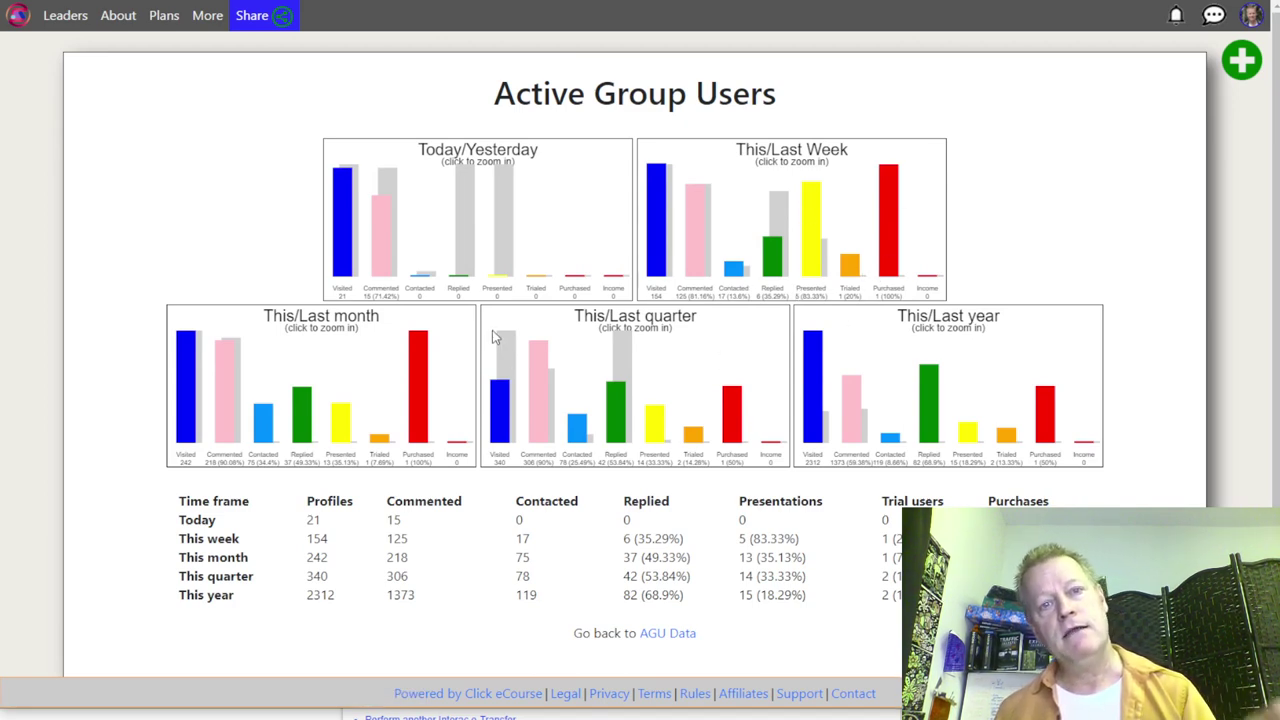
scroll(431, 337, down, 1)
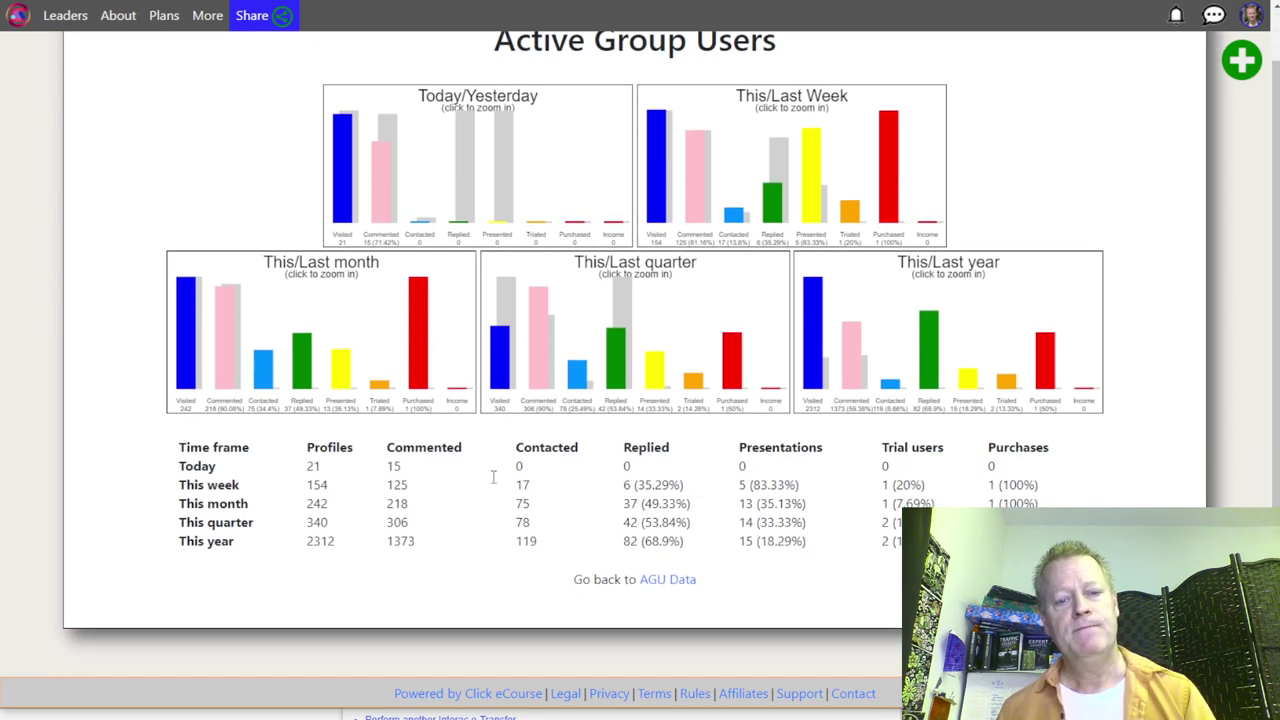
click(680, 580)
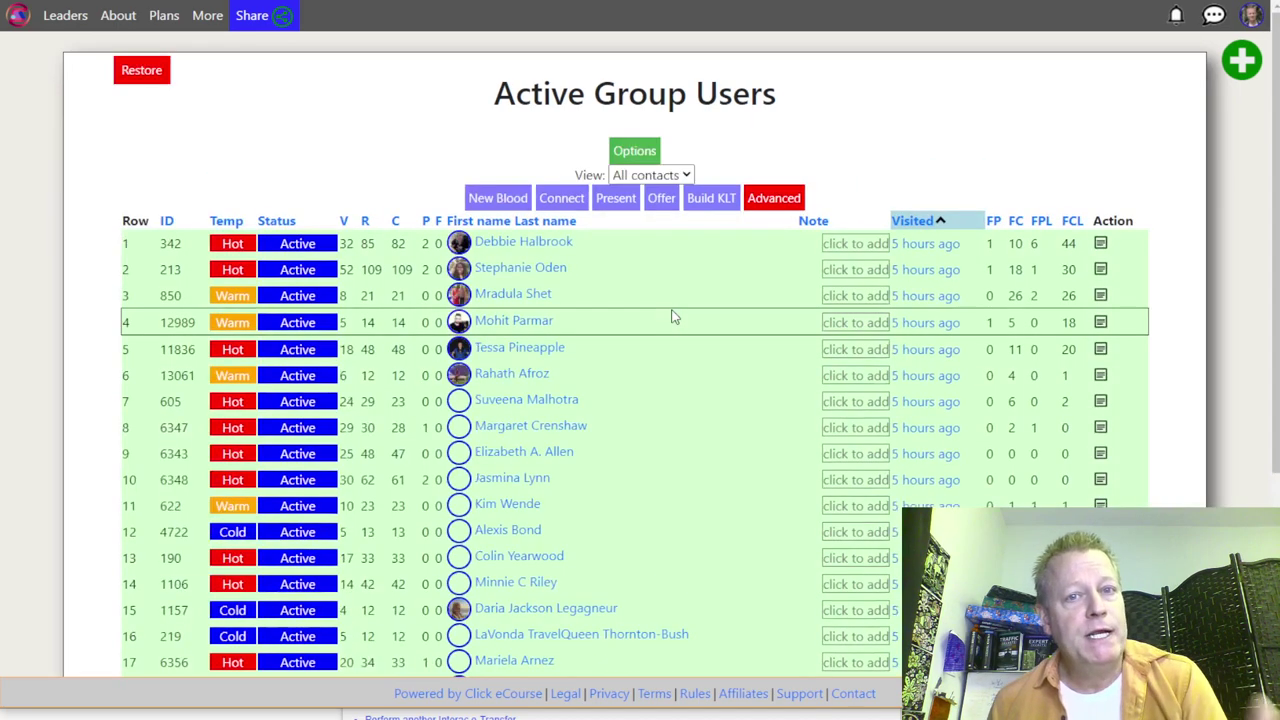
scroll(673, 315, down, 3)
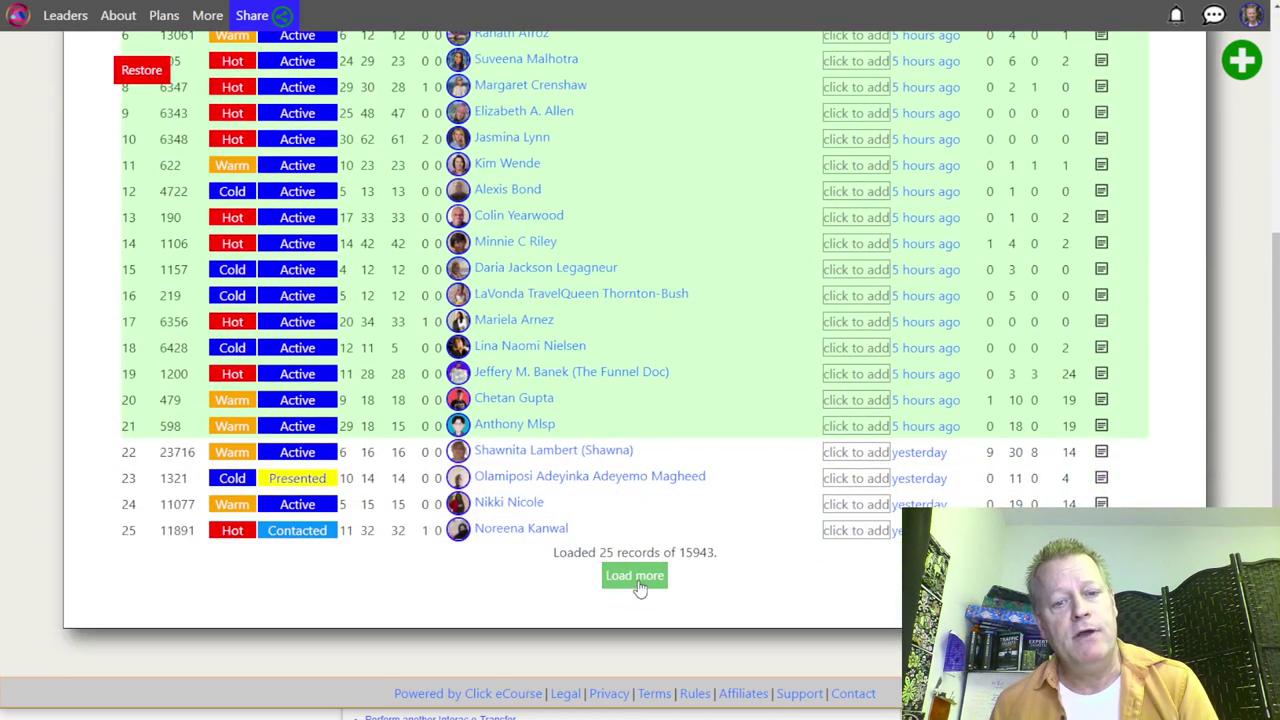
click(634, 575)
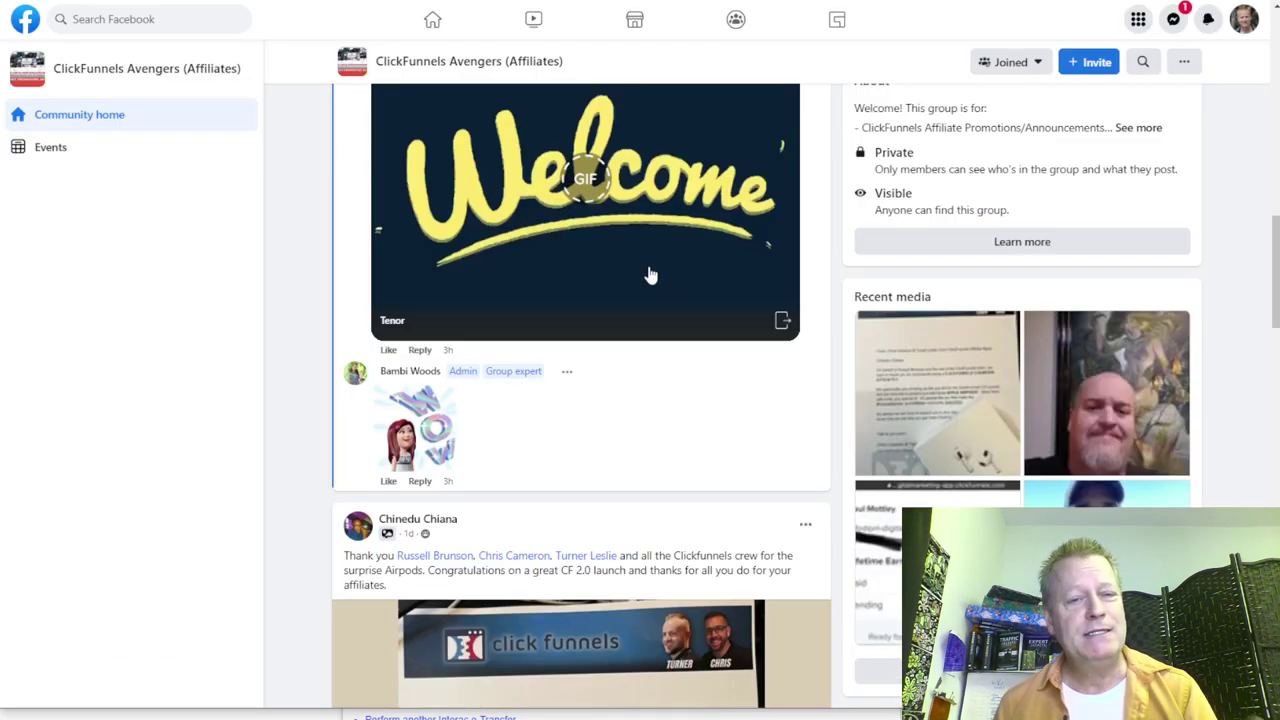
scroll(617, 250, down, 15)
Step: Read through the group feed comments and open the closing-ratio post commenter's group member profile
scroll(664, 342, down, 3)
scroll(662, 341, down, 10)
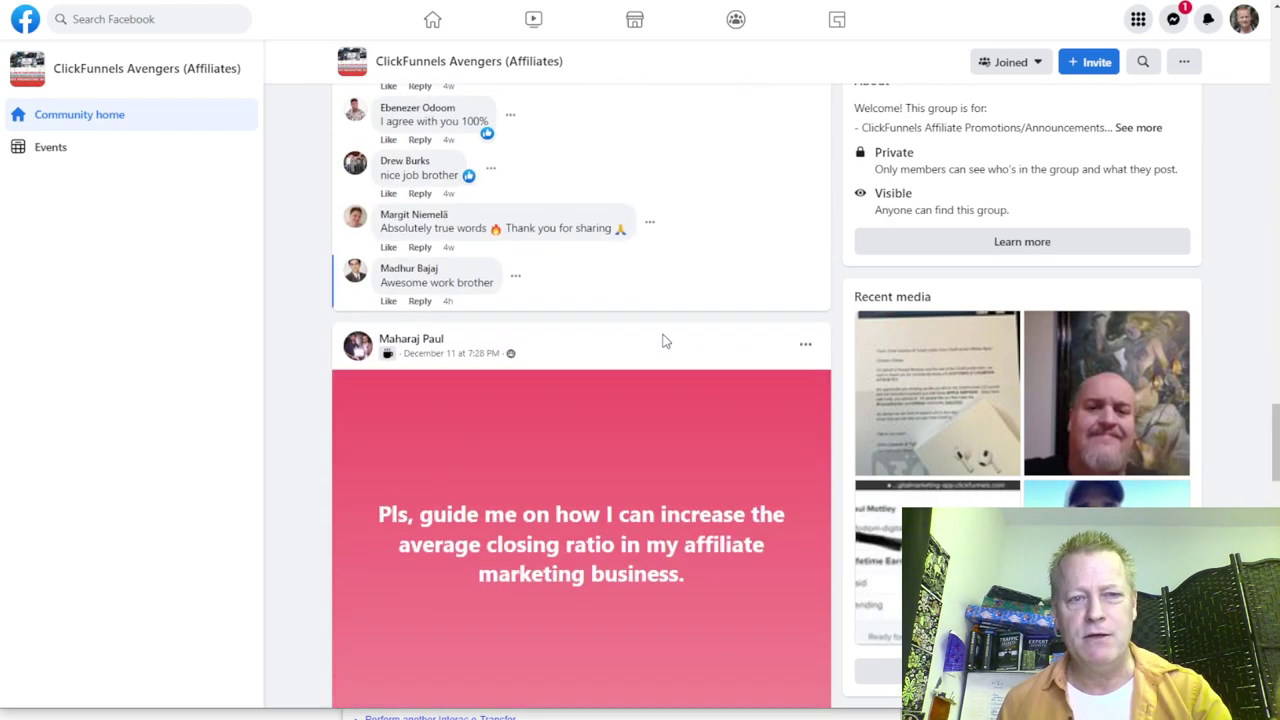
scroll(658, 333, up, 8)
scroll(645, 344, up, 12)
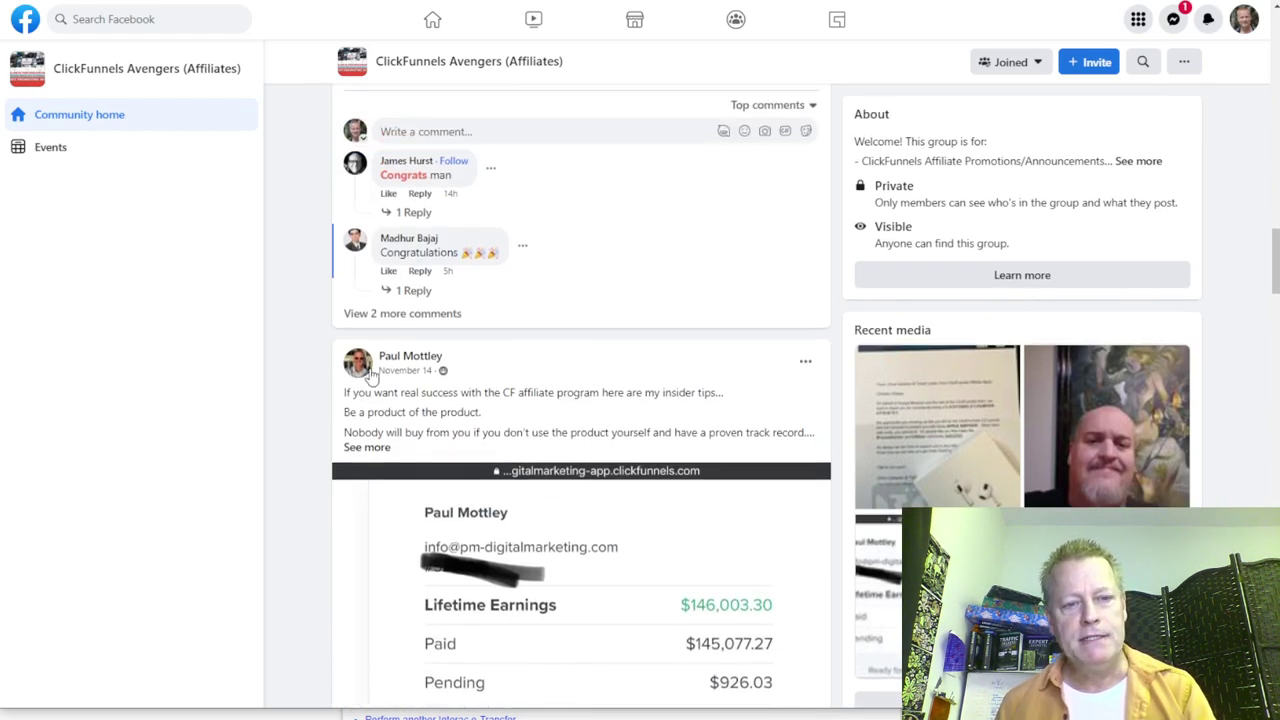
scroll(460, 430, down, 5)
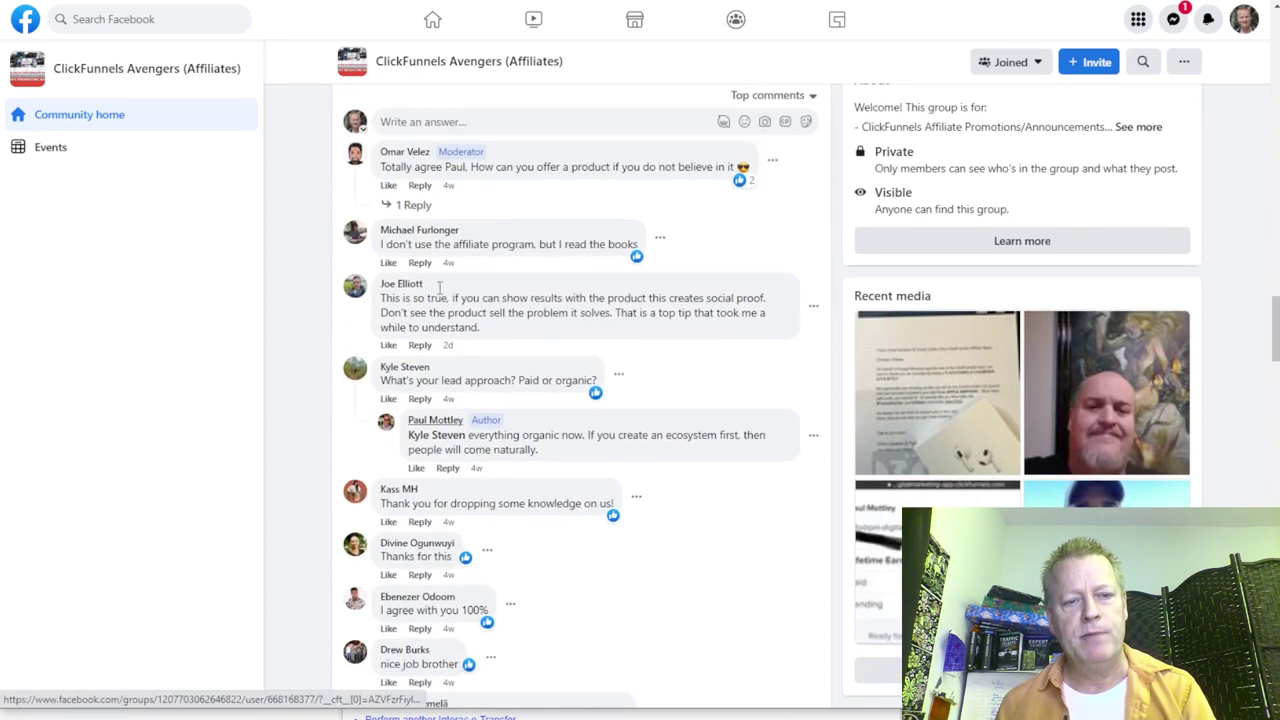
scroll(523, 360, down, 3)
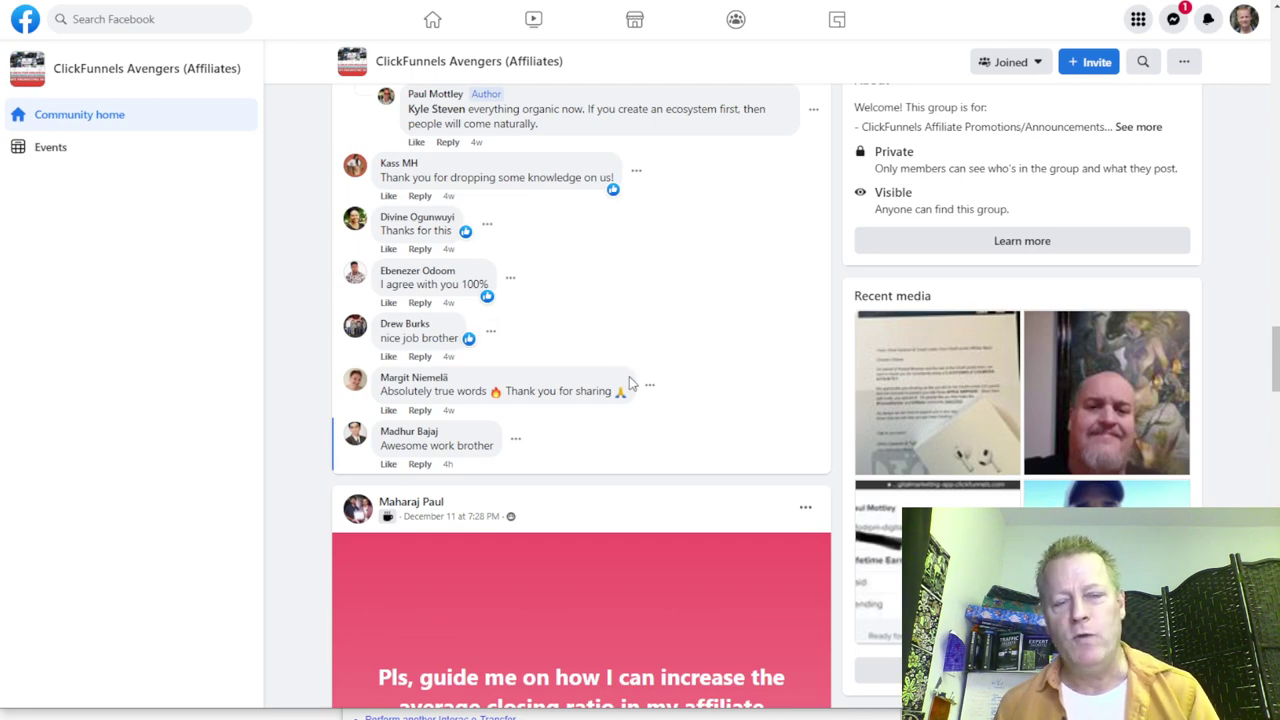
scroll(629, 376, up, 4)
scroll(627, 406, down, 5)
scroll(577, 569, down, 4)
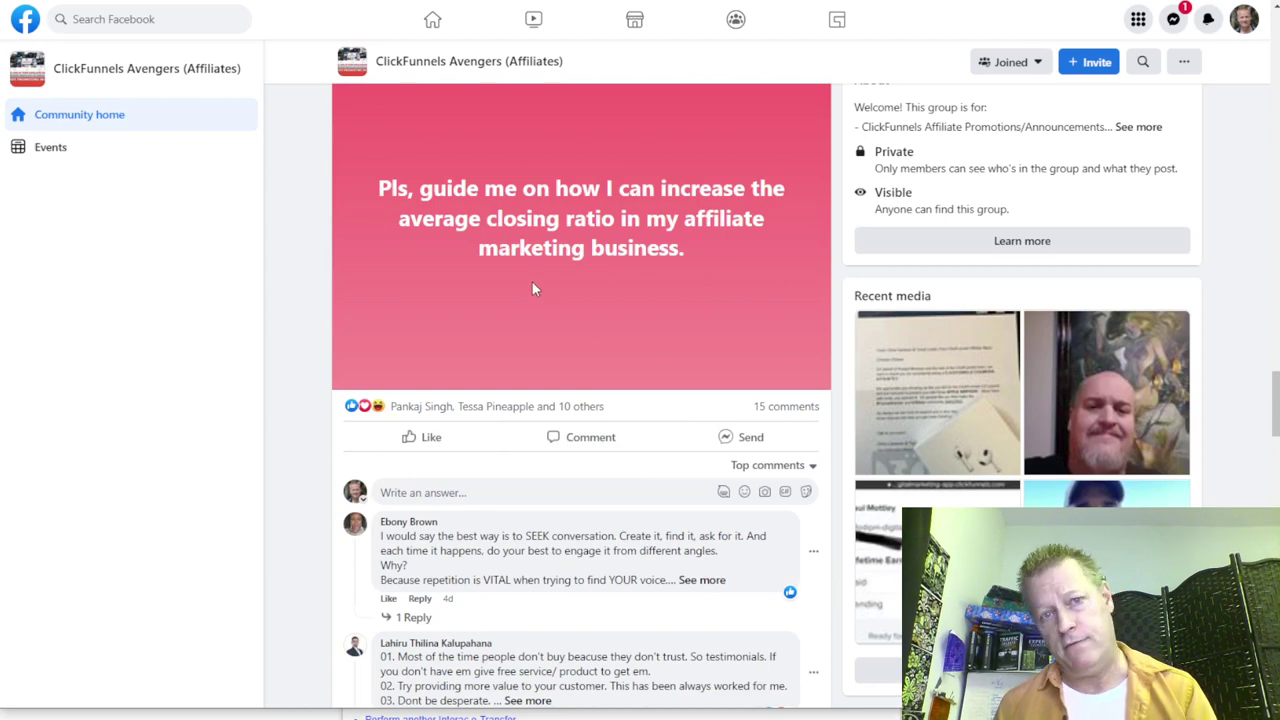
scroll(515, 360, down, 3)
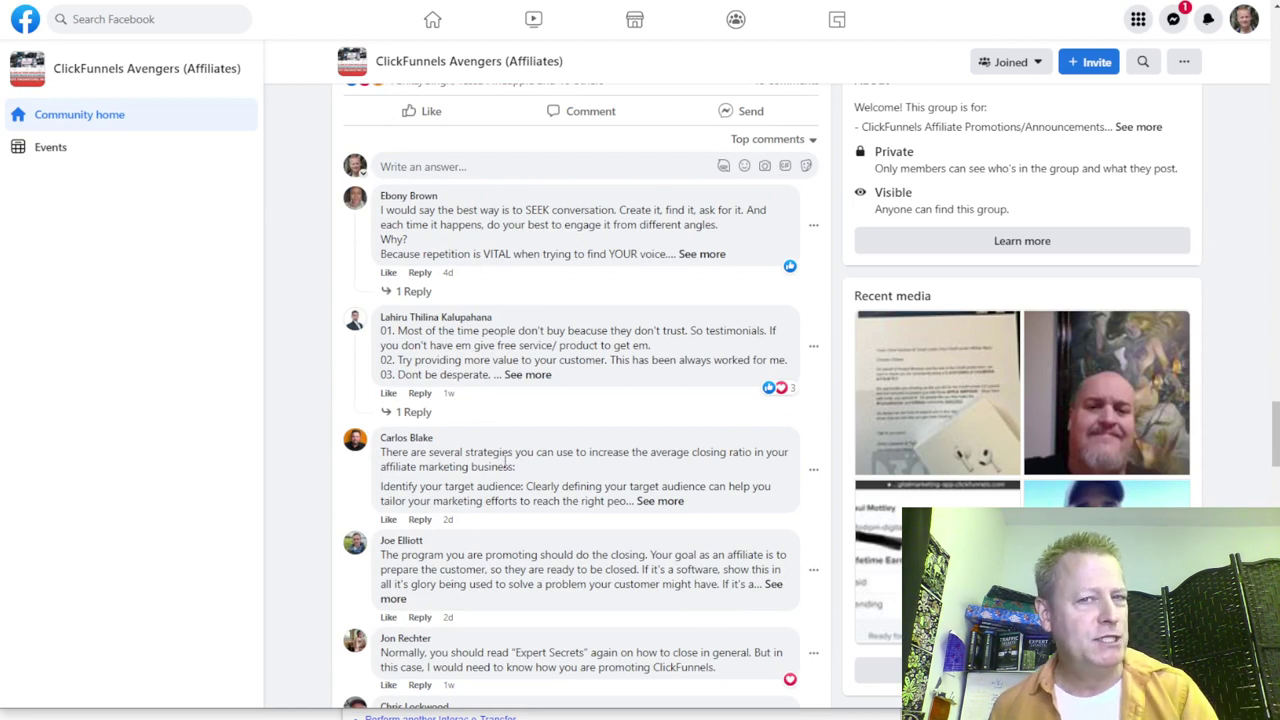
mouse_move(408, 198)
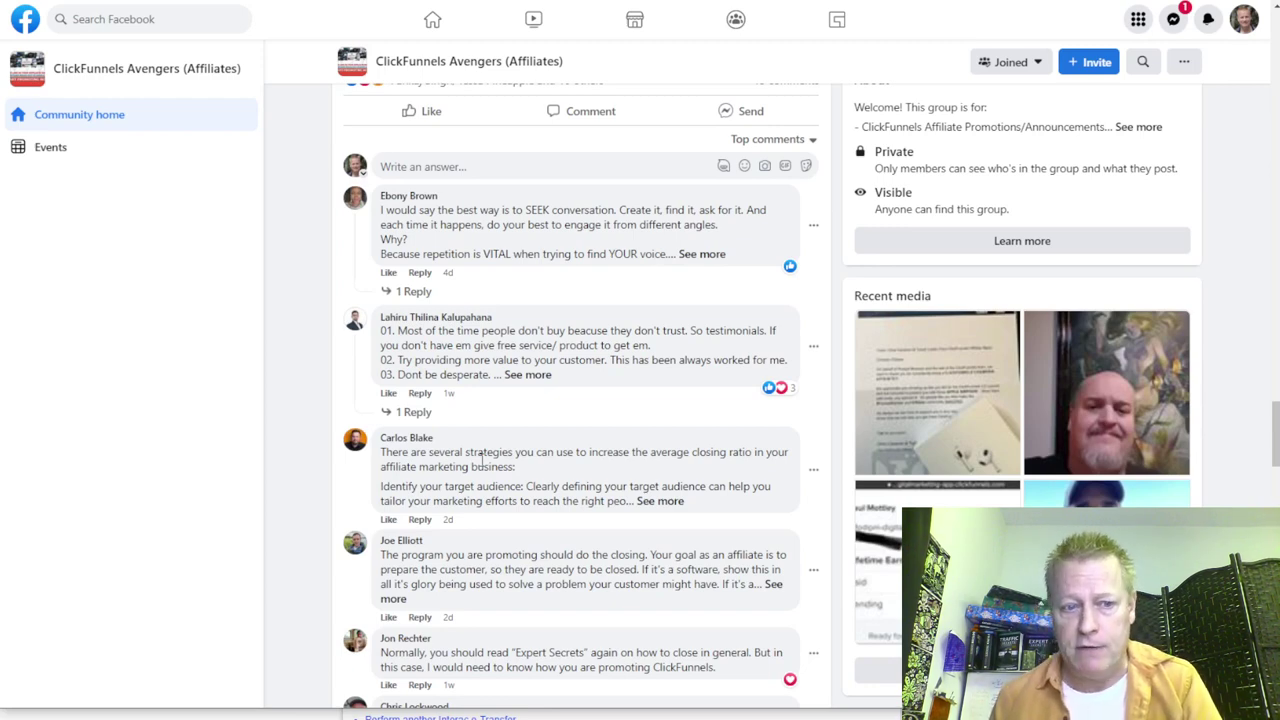
scroll(481, 459, down, 3)
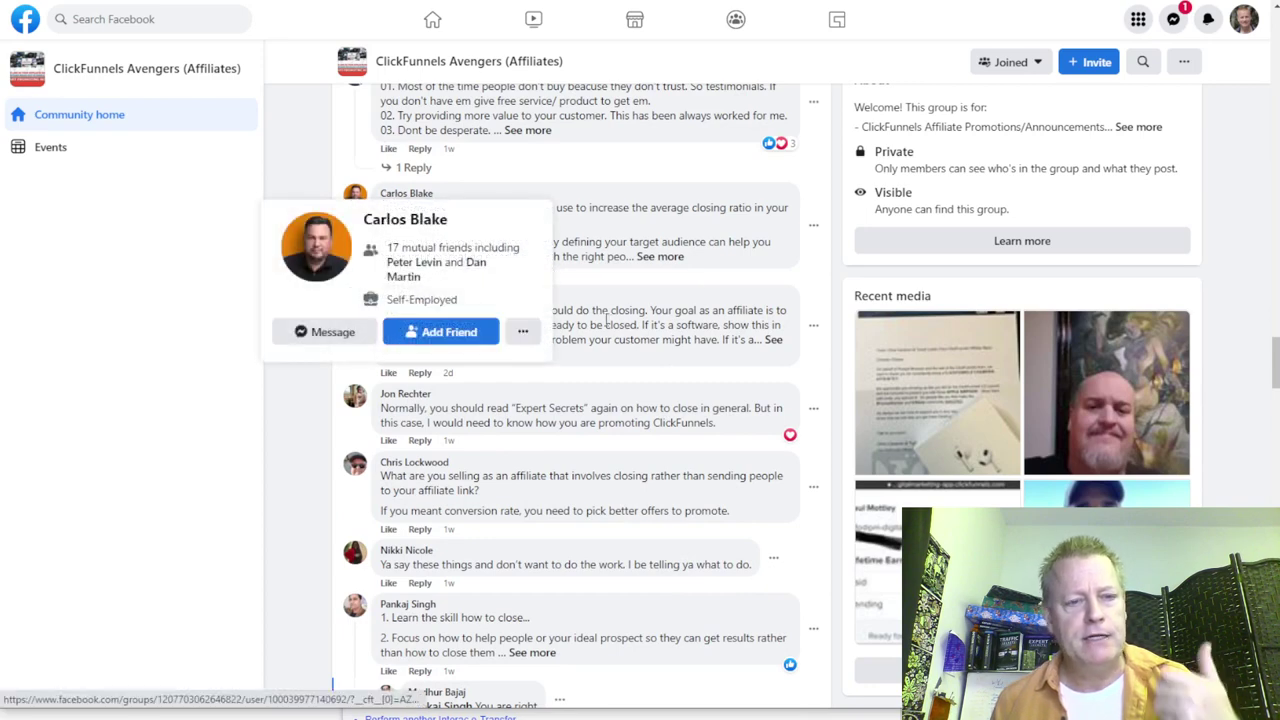
click(603, 305)
Step: Go to the member's main profile and find his Think like a customer post
click(1051, 437)
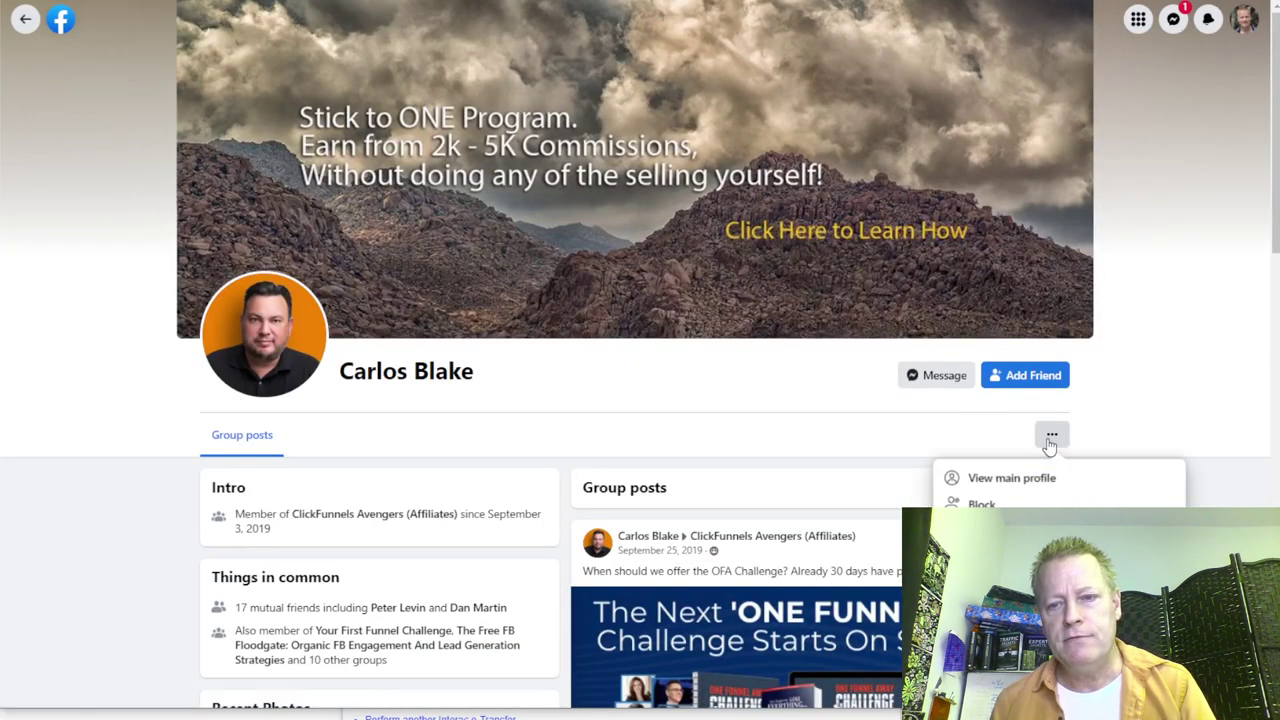
click(1004, 478)
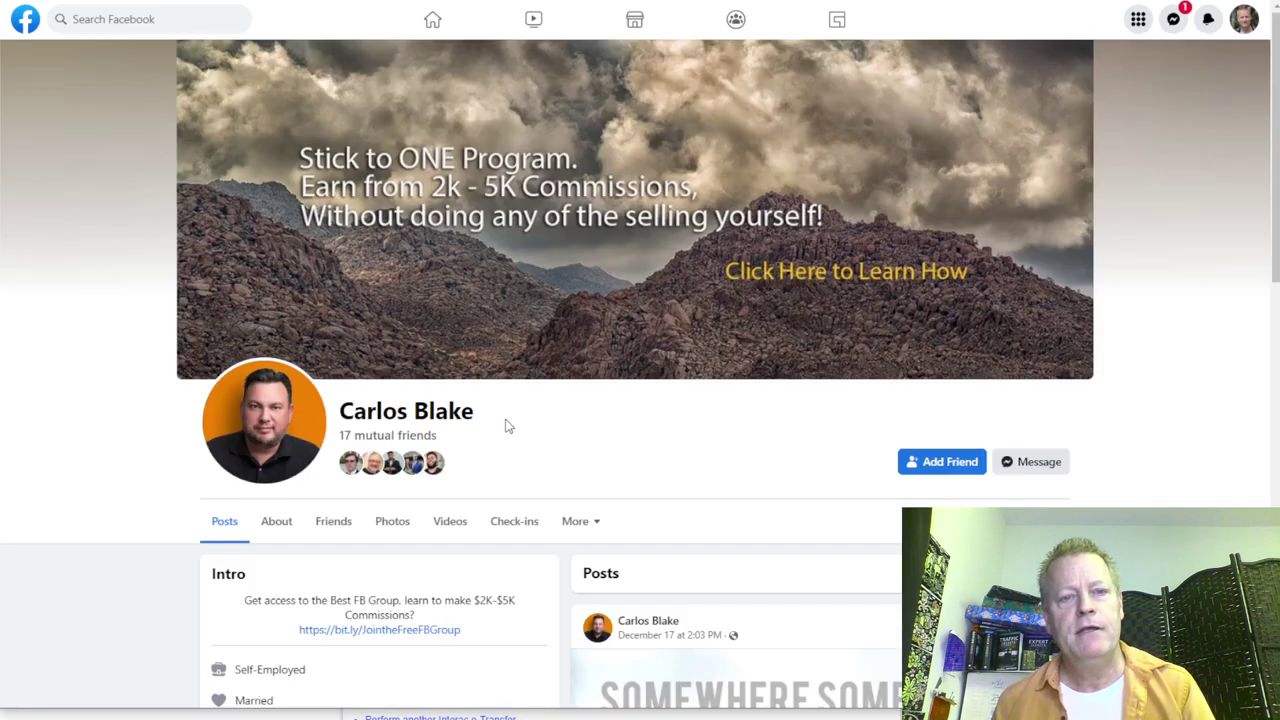
scroll(507, 434, down, 5)
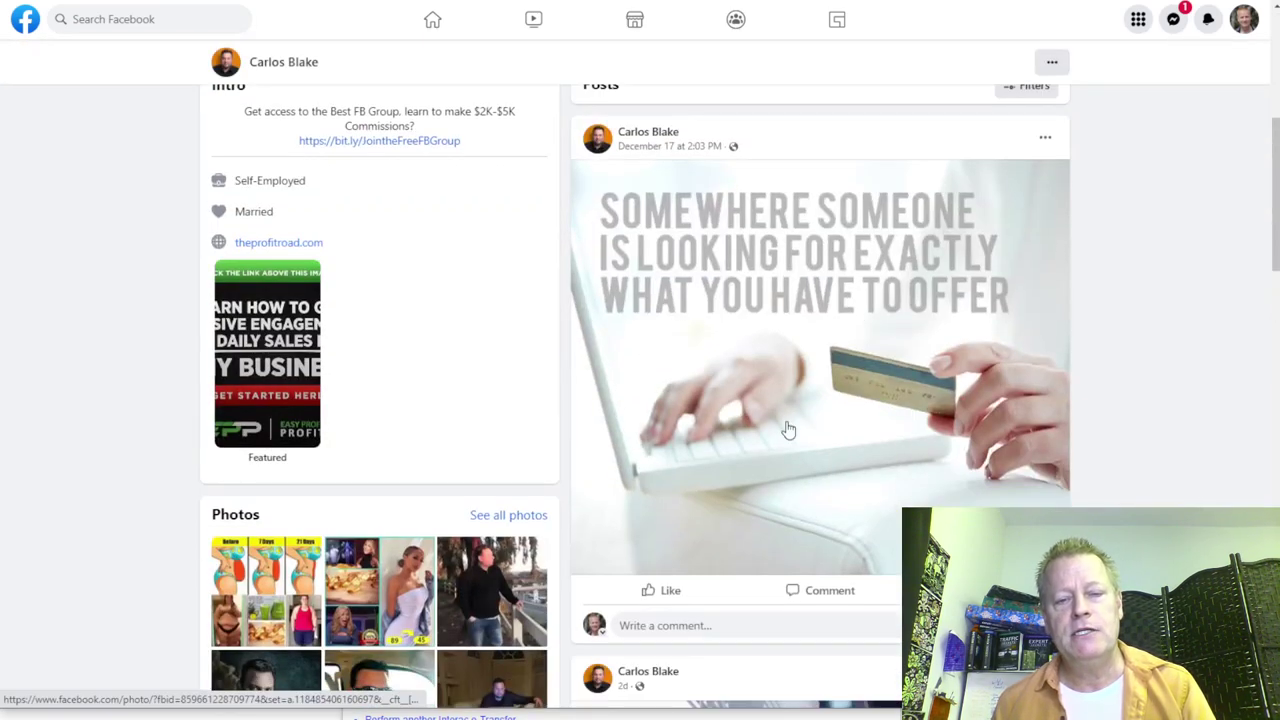
scroll(827, 438, down, 10)
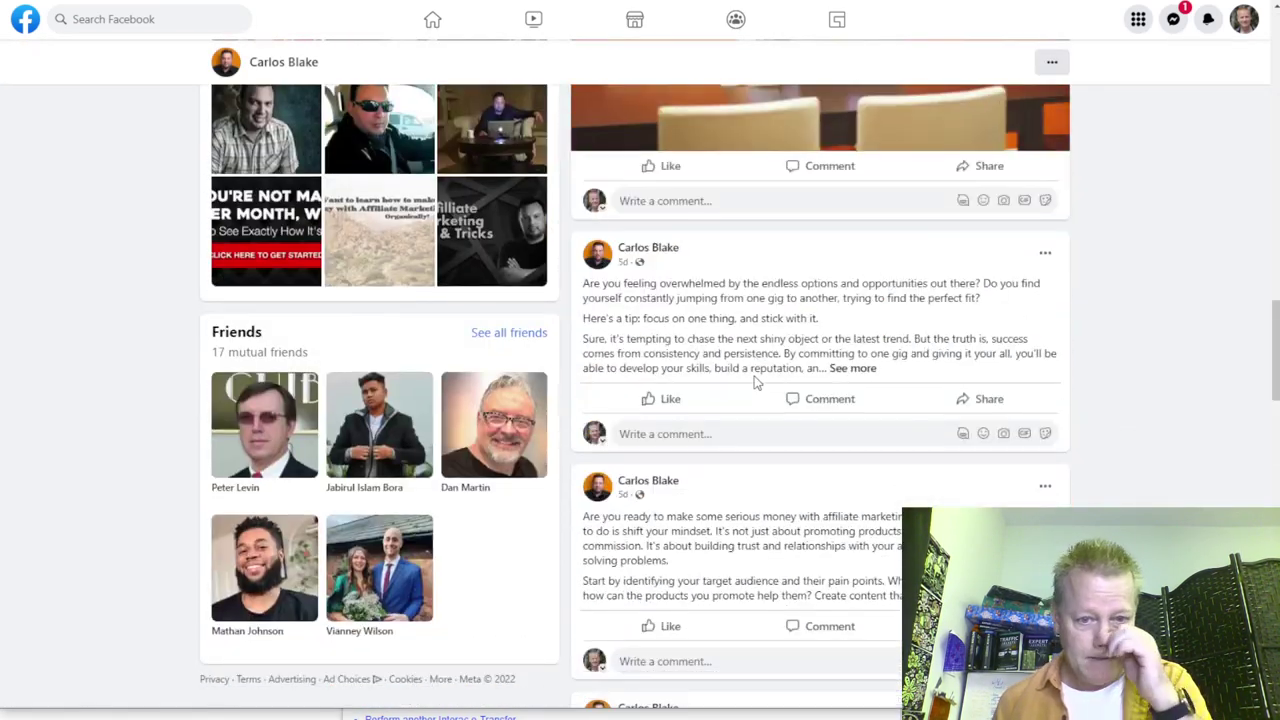
scroll(755, 382, up, 10)
scroll(750, 382, down, 2)
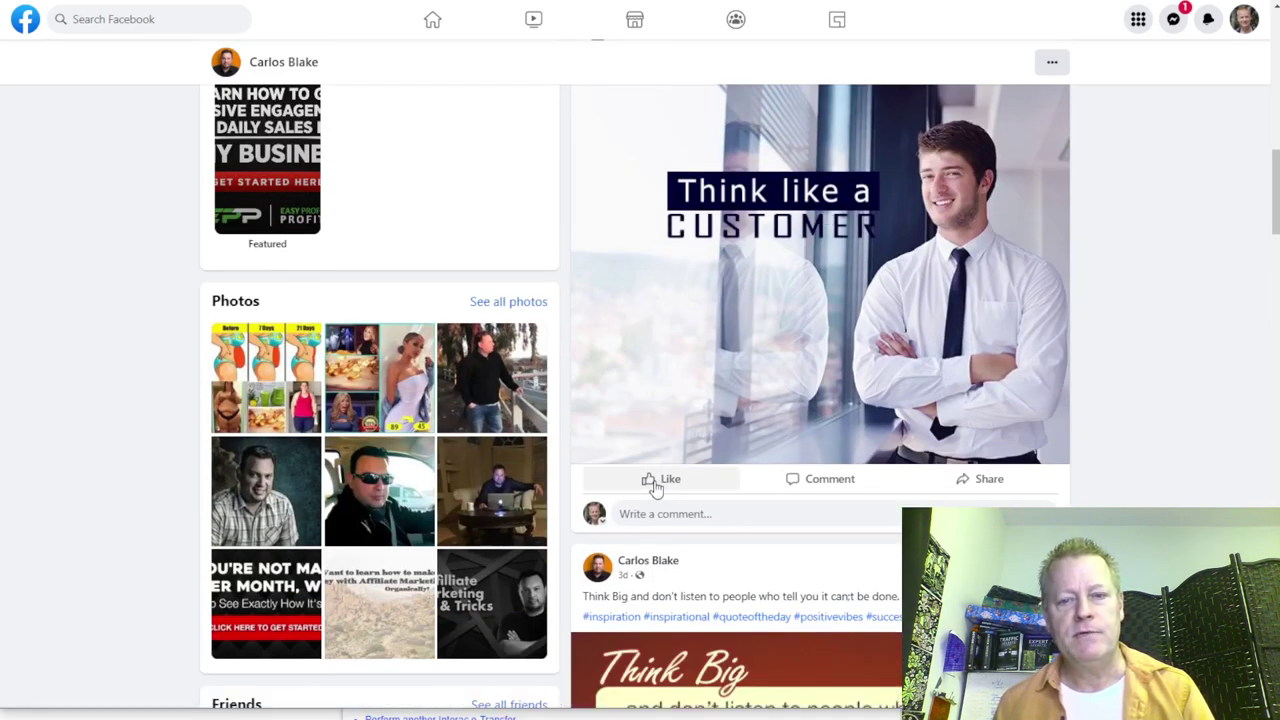
Step: React with Love to the post and comment 'Absolutely we always should'
mouse_move(655, 487)
click(634, 449)
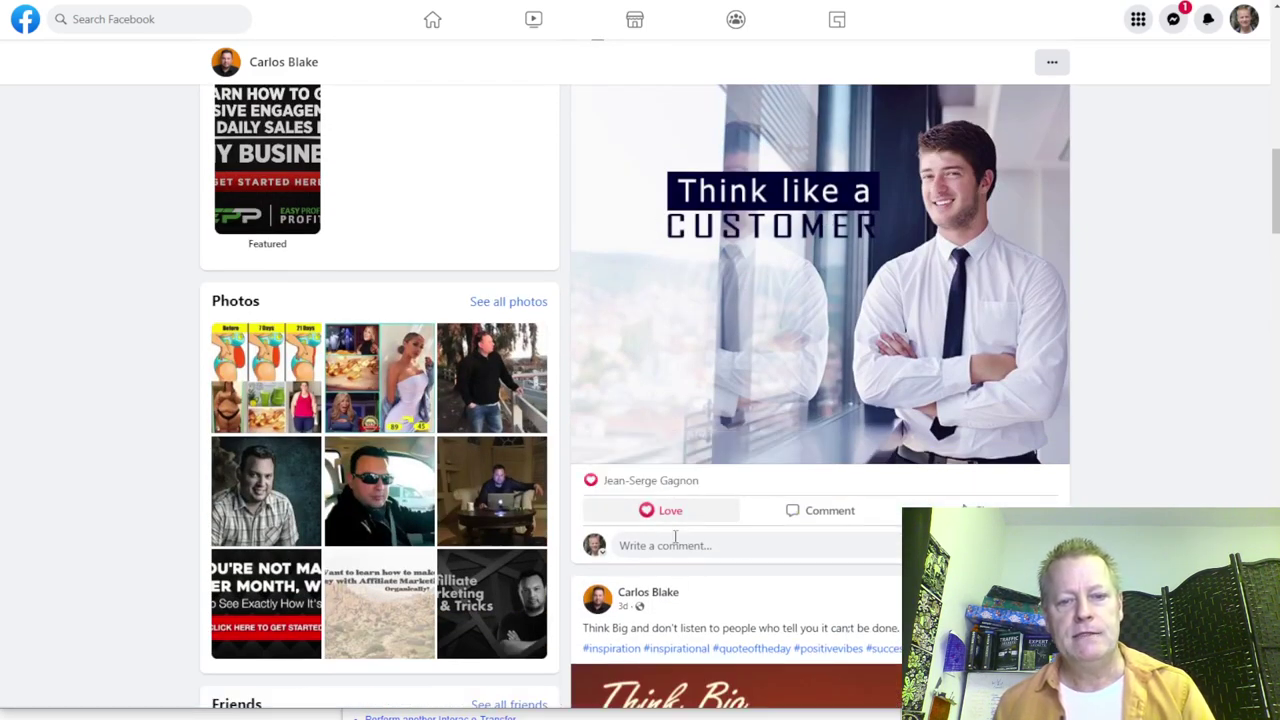
click(673, 545)
text(Absolutely)
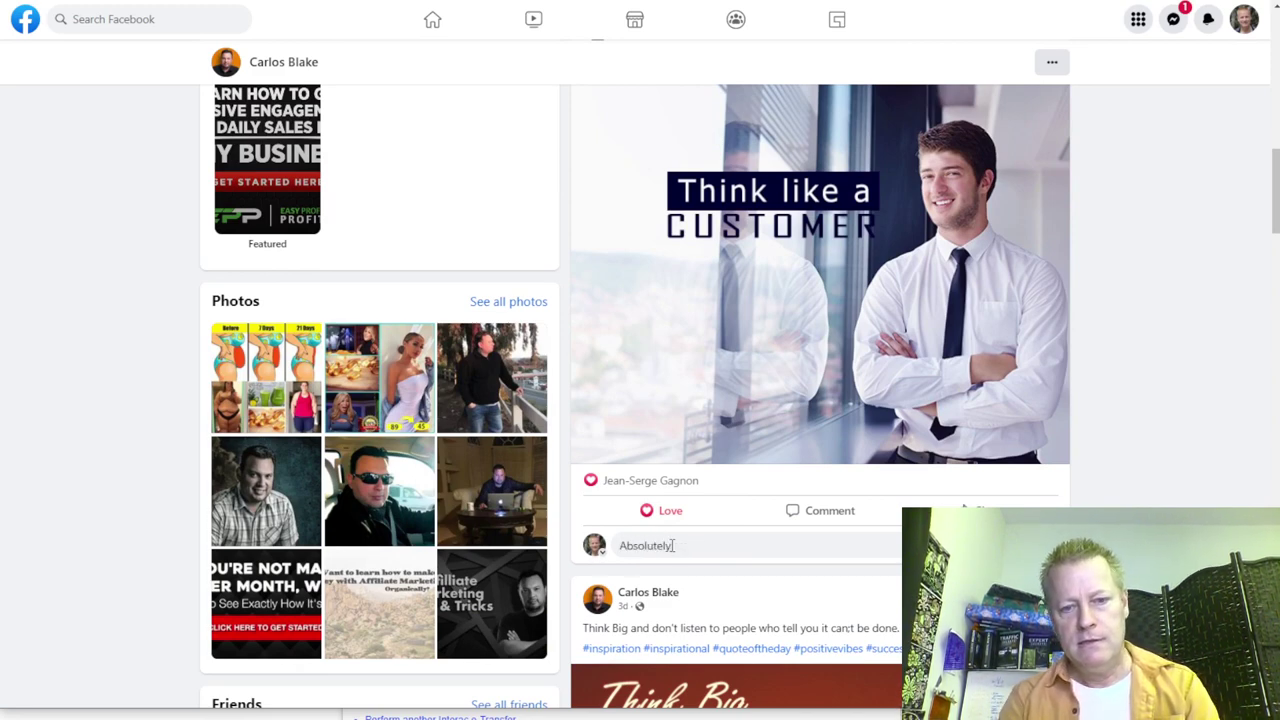
text( we always)
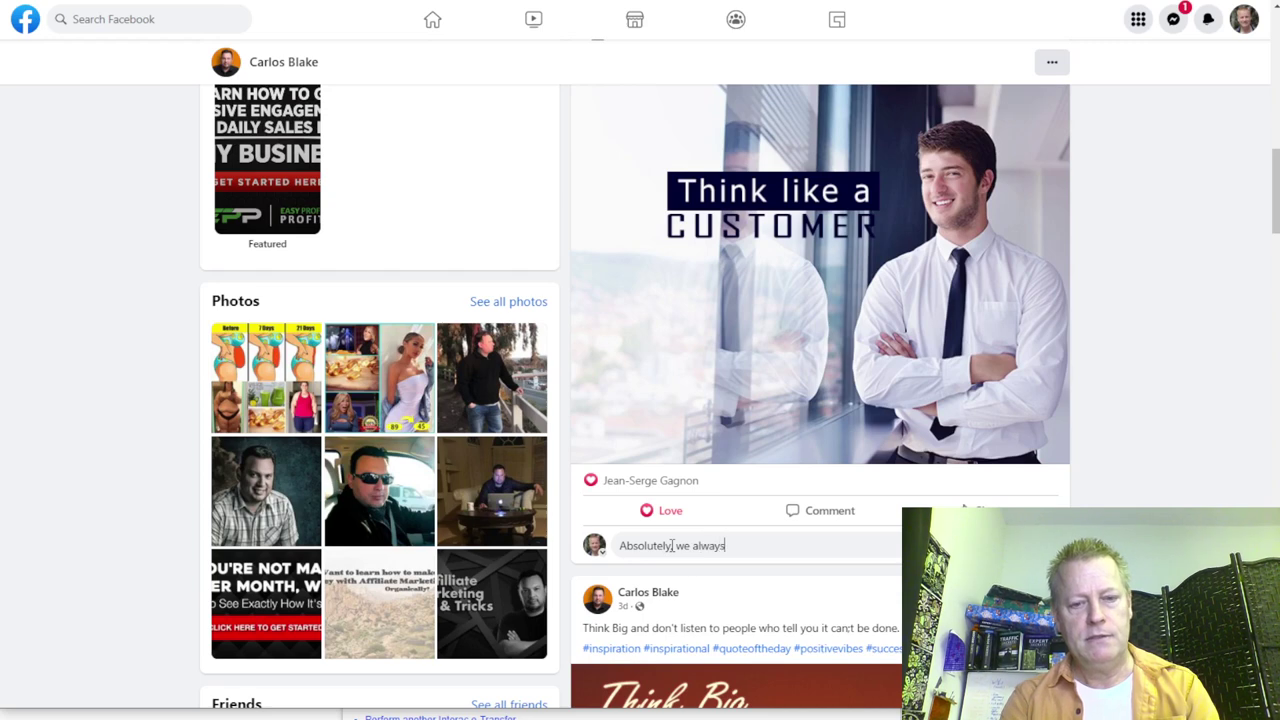
text( should)
key(Return)
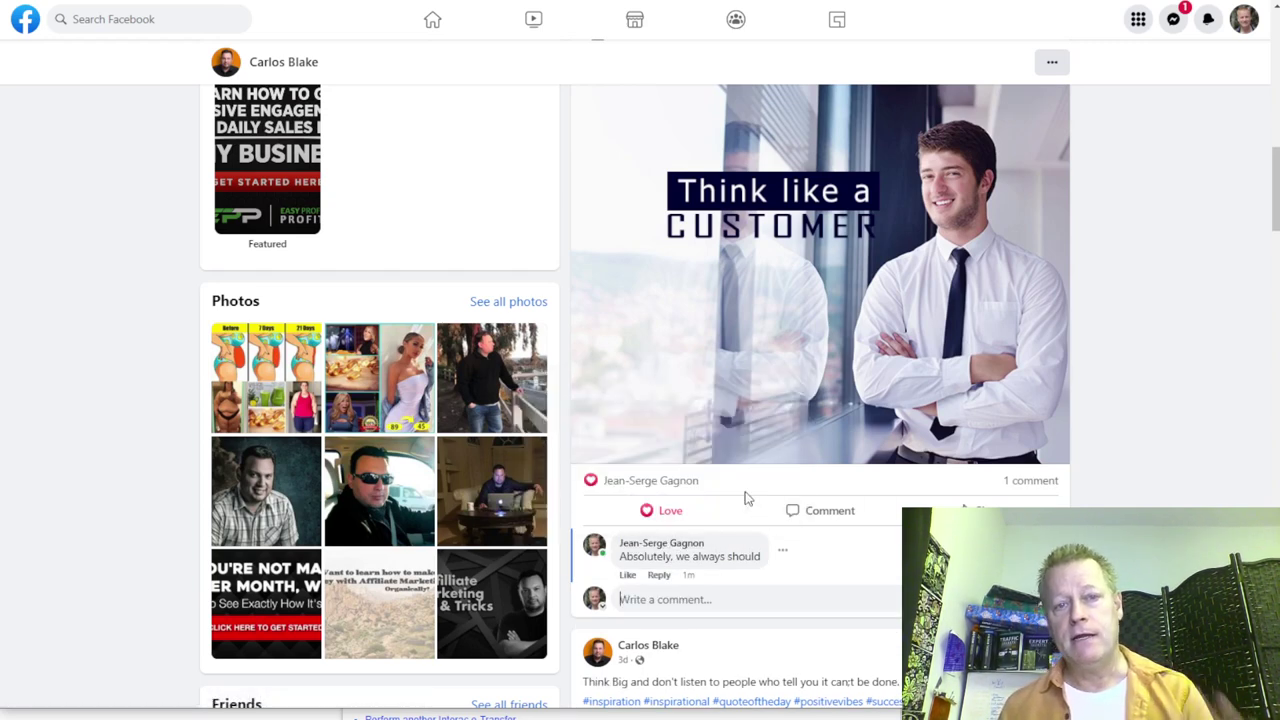
scroll(745, 497, up, 2)
scroll(745, 498, up, 1)
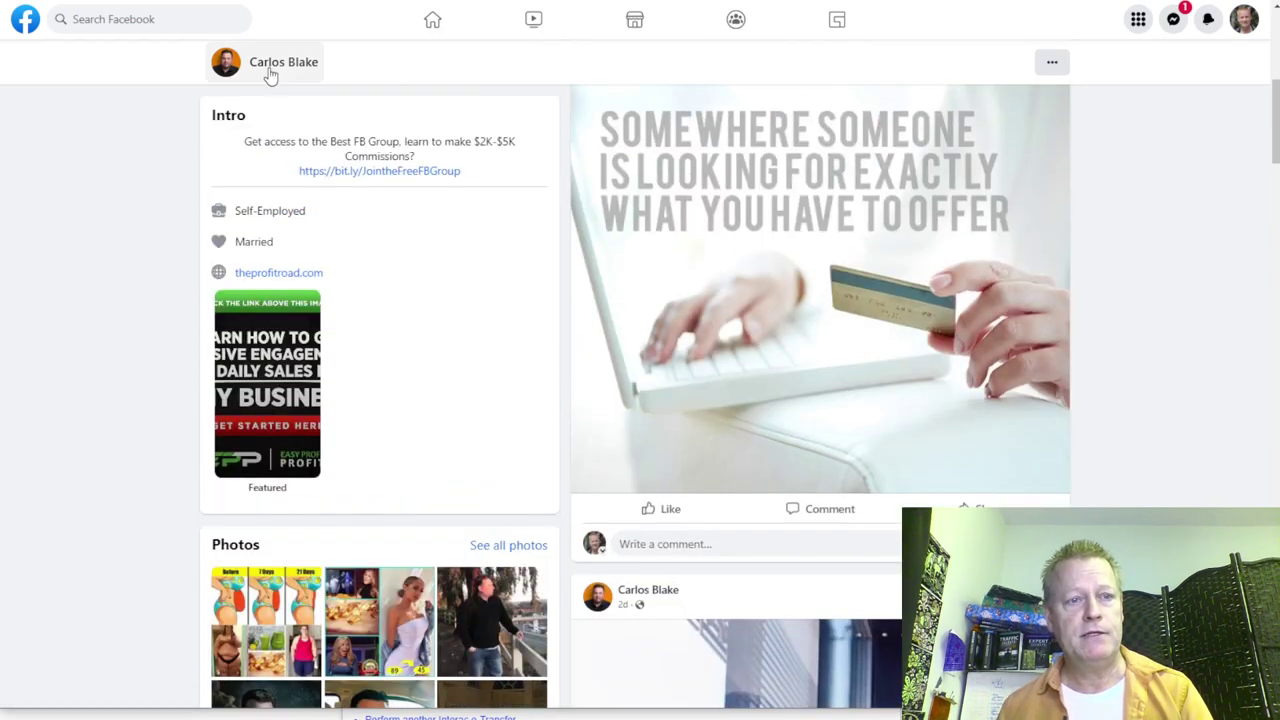
Step: Copy the member's first name and filter the Active Group Users contacts by it, leaving 3 matches
scroll(127, 226, up, 5)
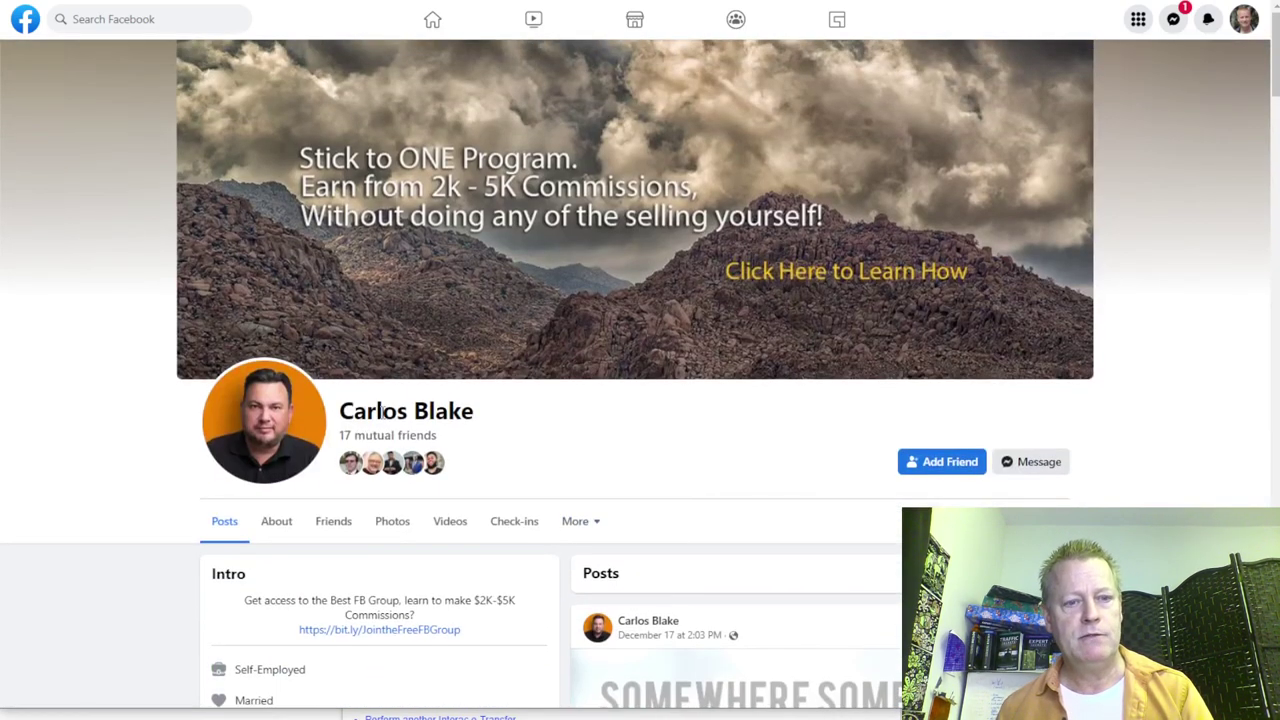
double_click(381, 411)
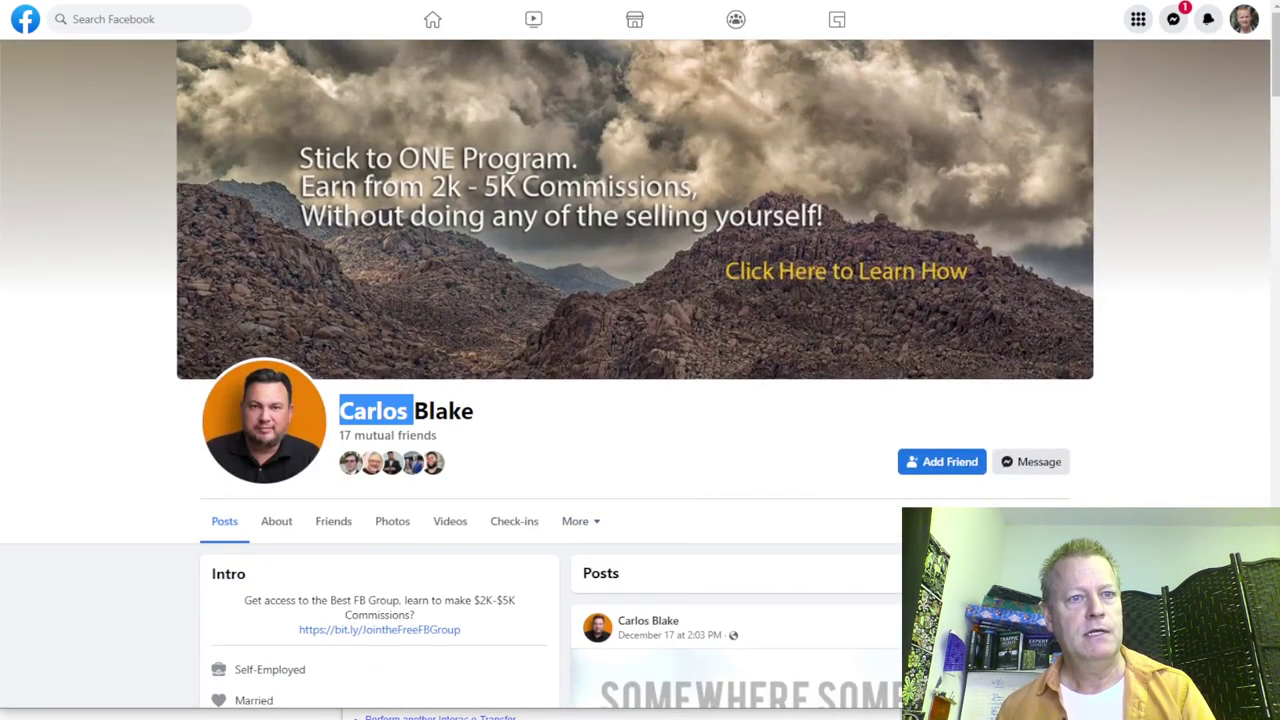
key(ctrl+Tab)
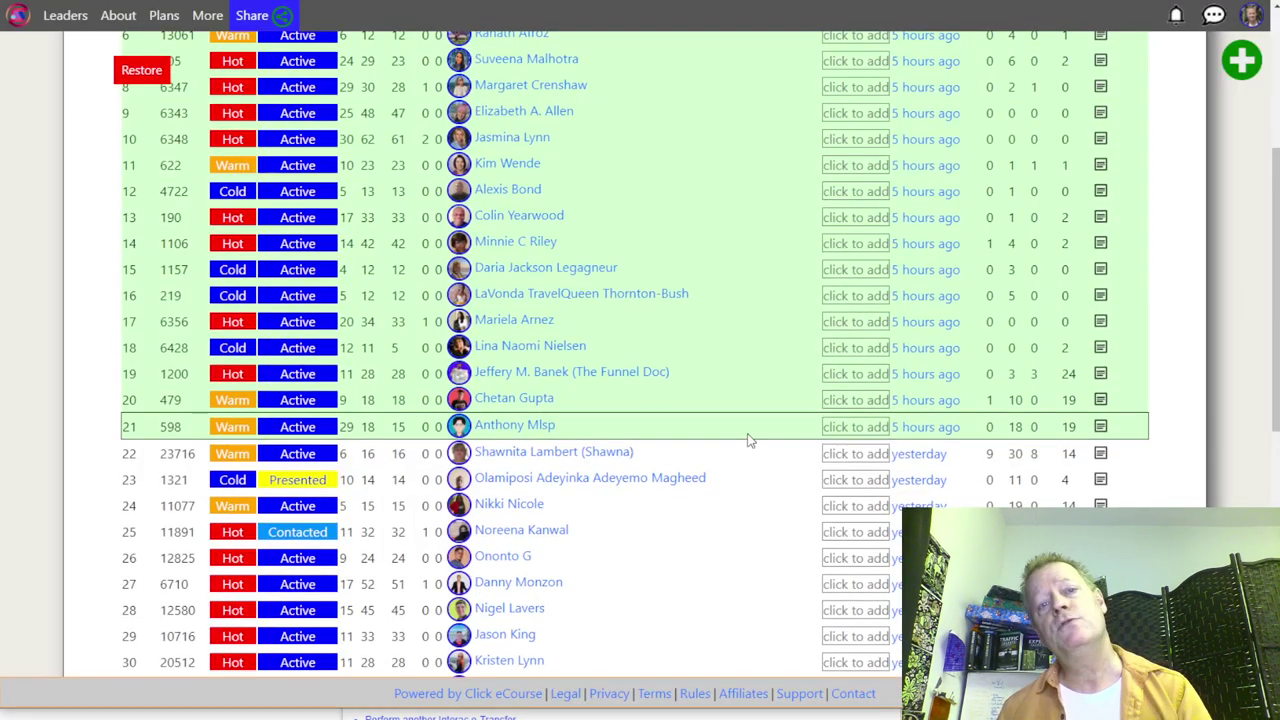
scroll(643, 337, down, 3)
scroll(645, 356, up, 6)
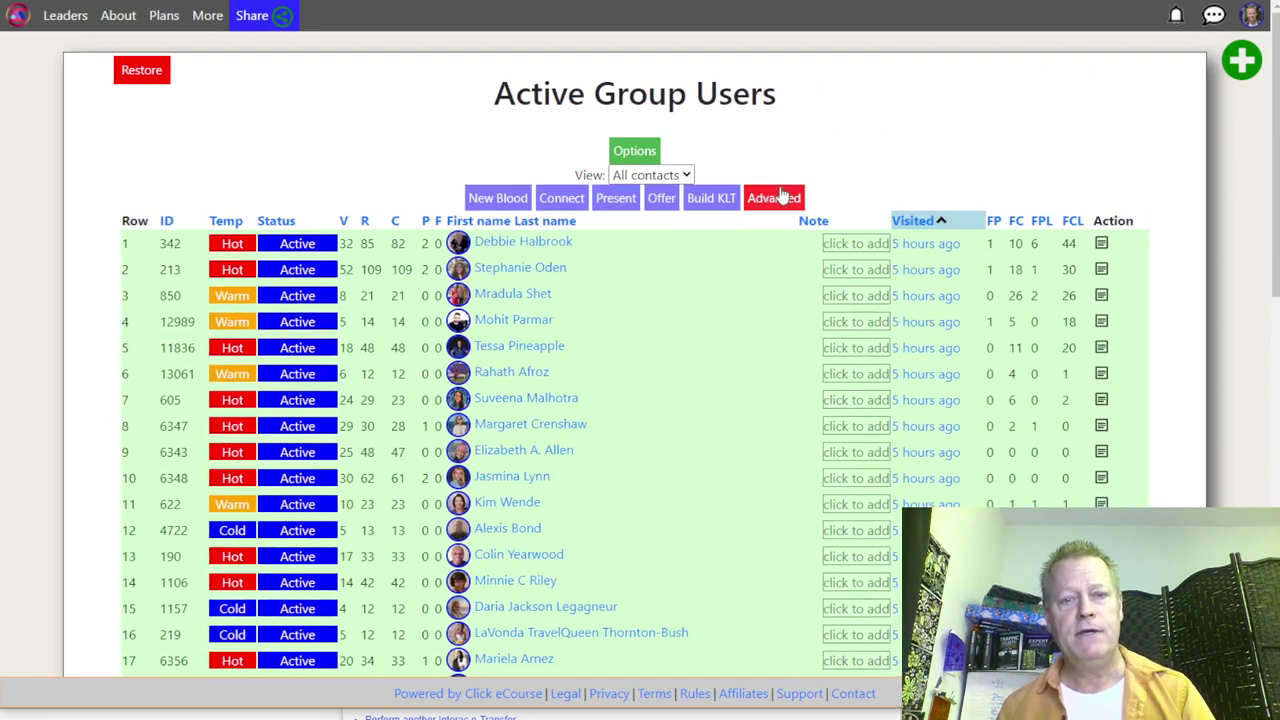
click(768, 195)
click(356, 223)
text(Carlos)
click(897, 223)
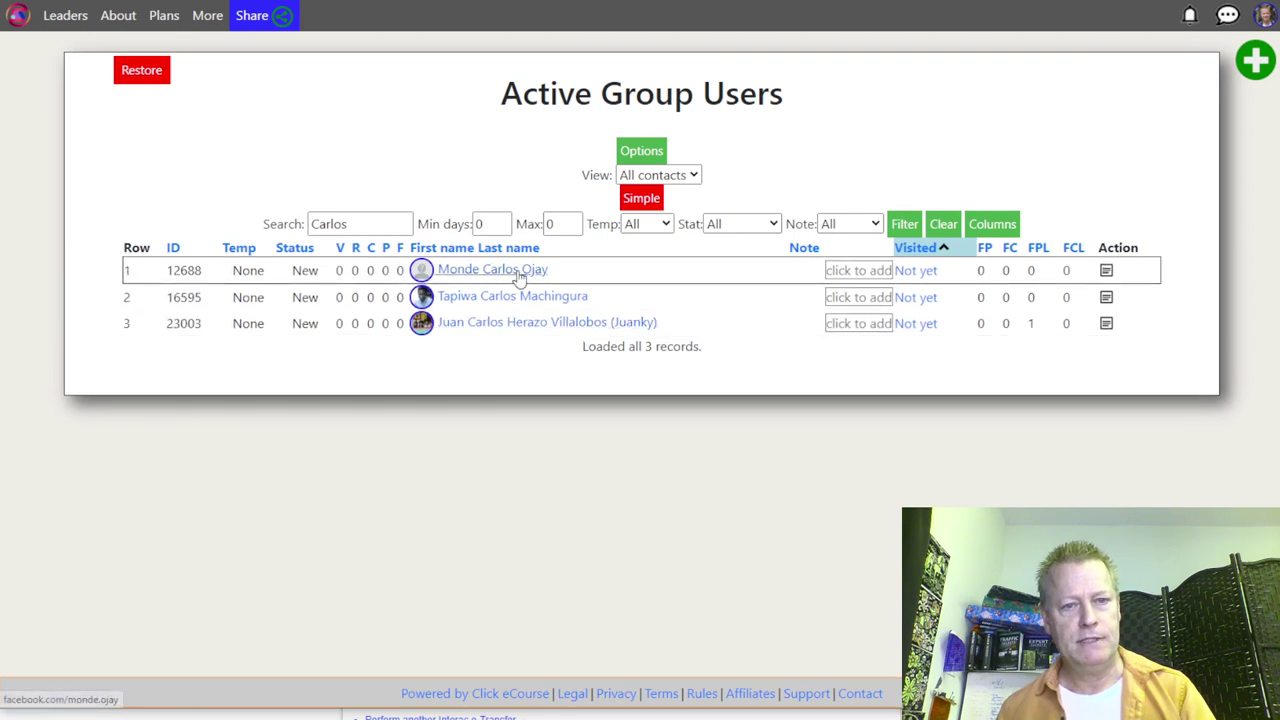
key(ctrl+Tab)
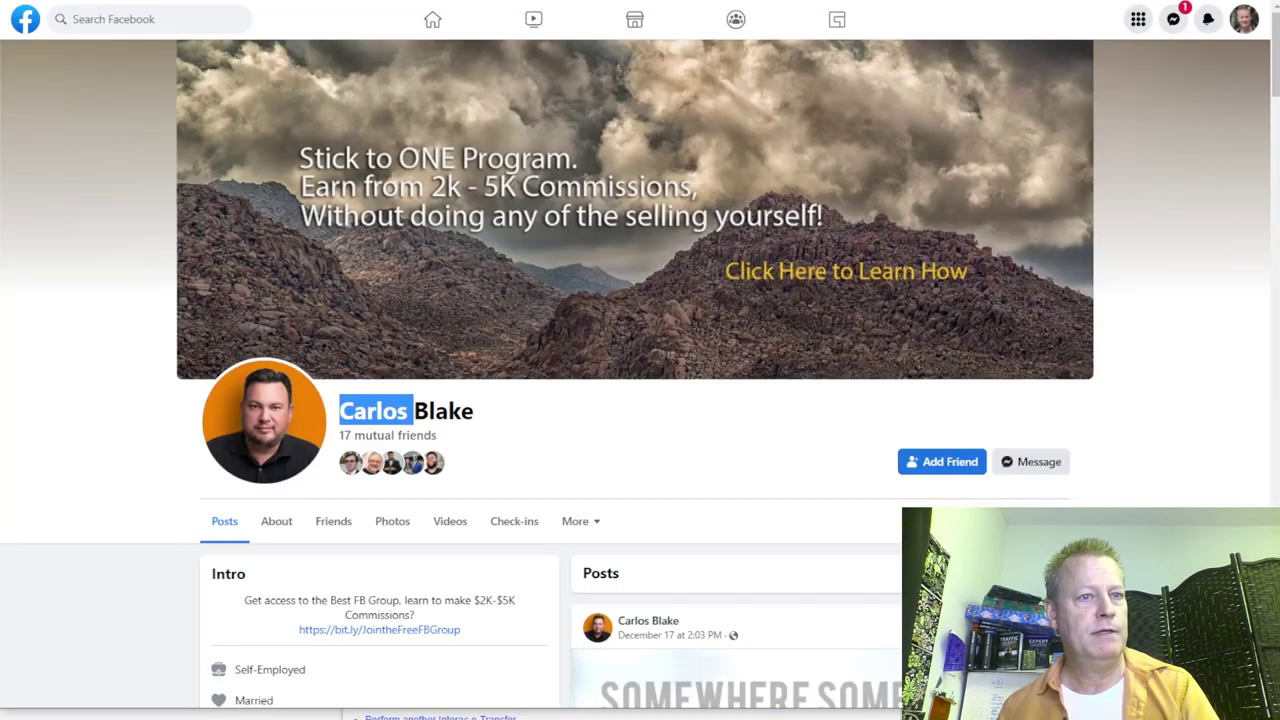
Step: Browse the extension's tracked group list, then go back to the ClickFunnels Avengers (Affiliates) group page
key(ctrl+Tab)
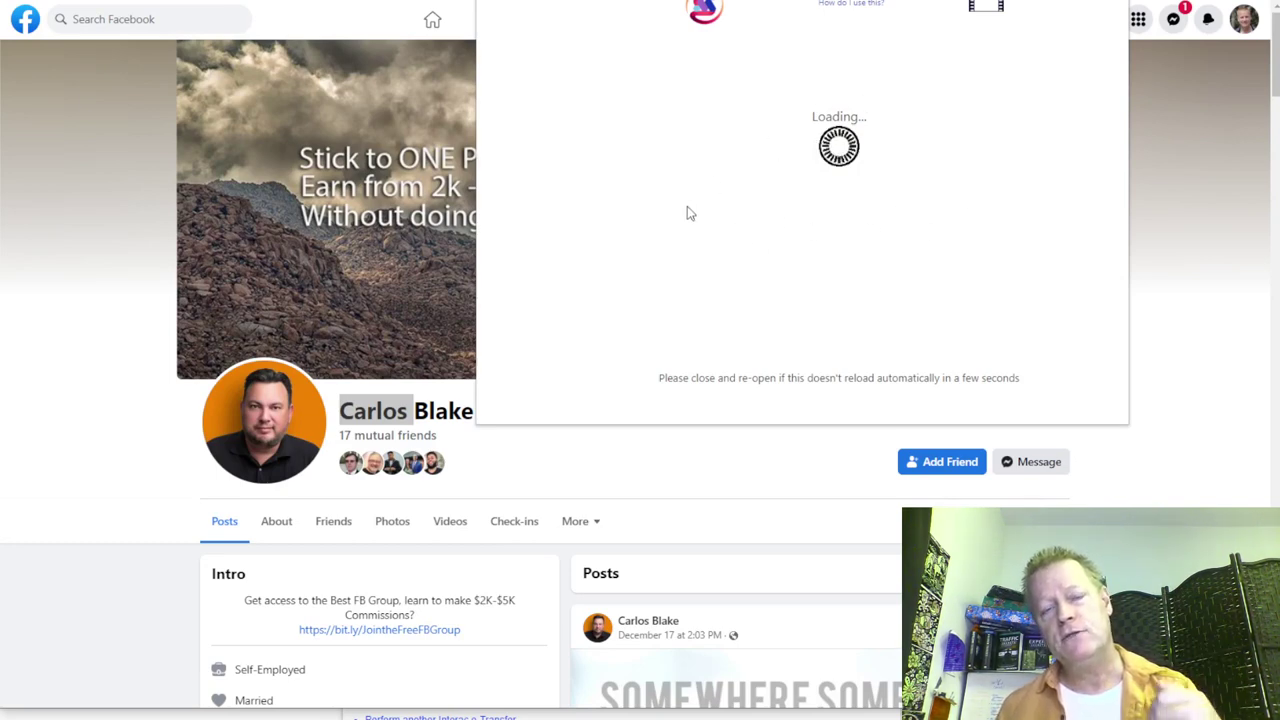
scroll(718, 170, down, 5)
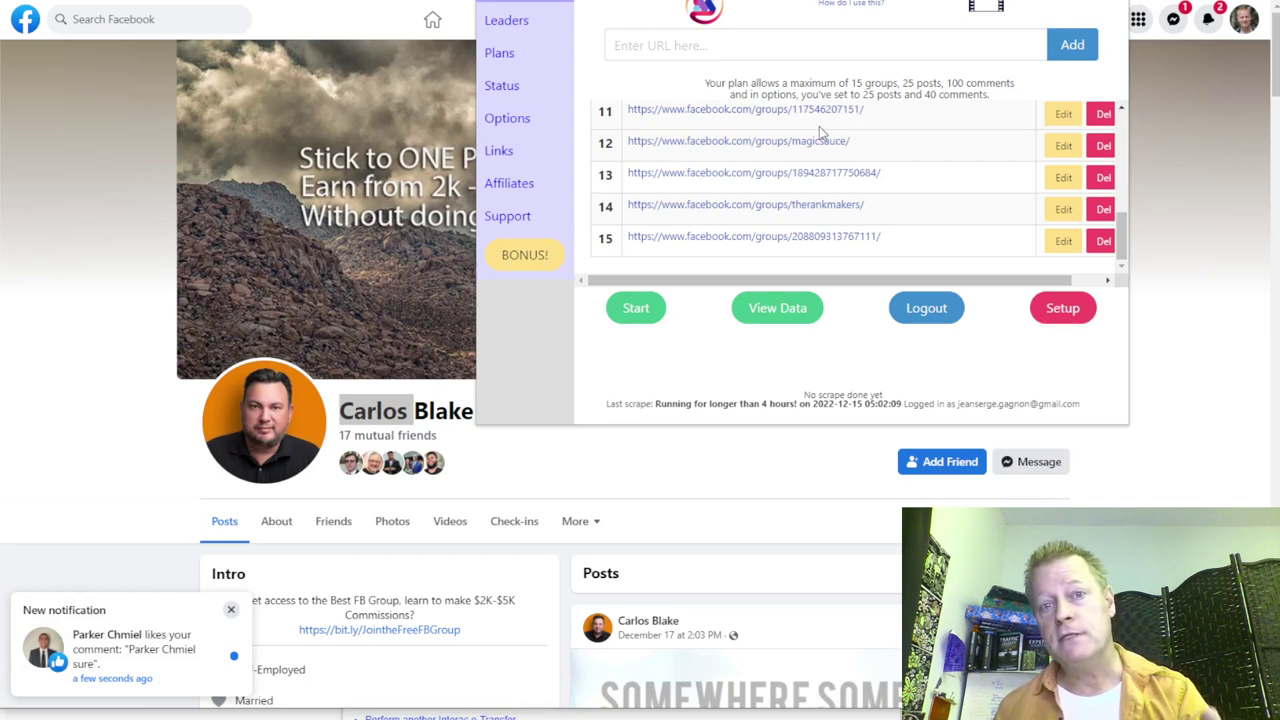
scroll(859, 149, up, 5)
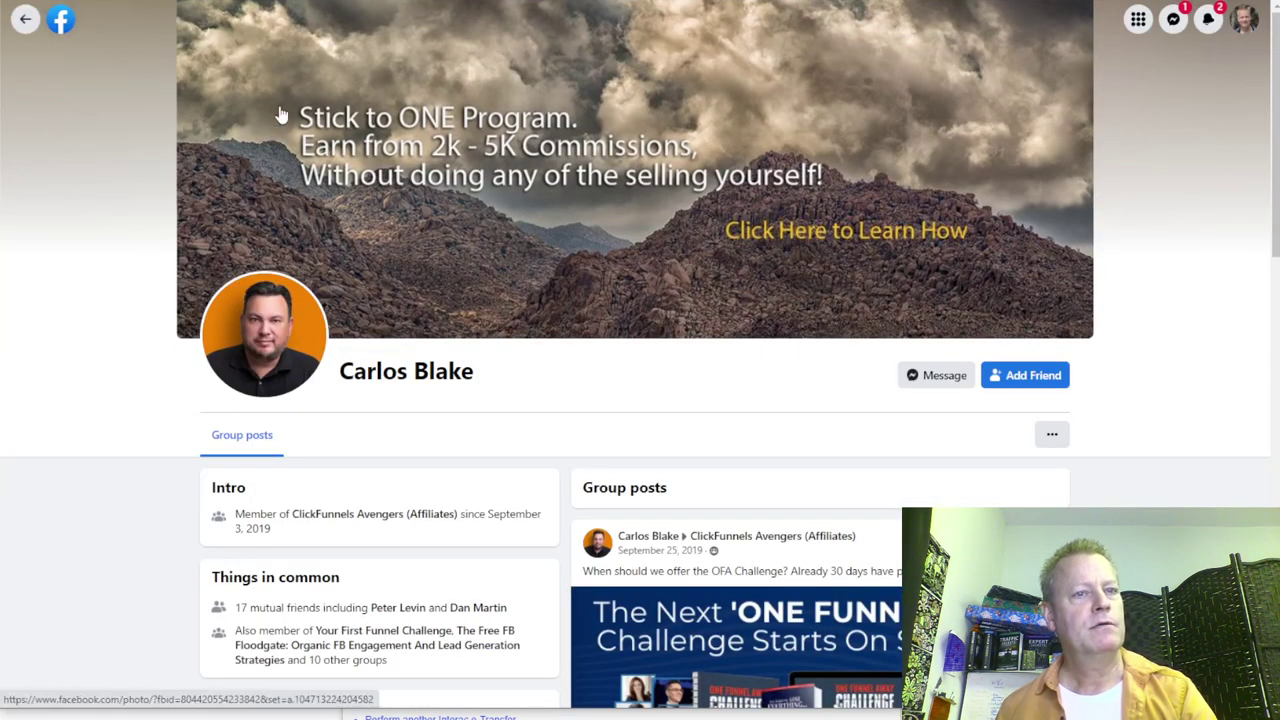
click(280, 114)
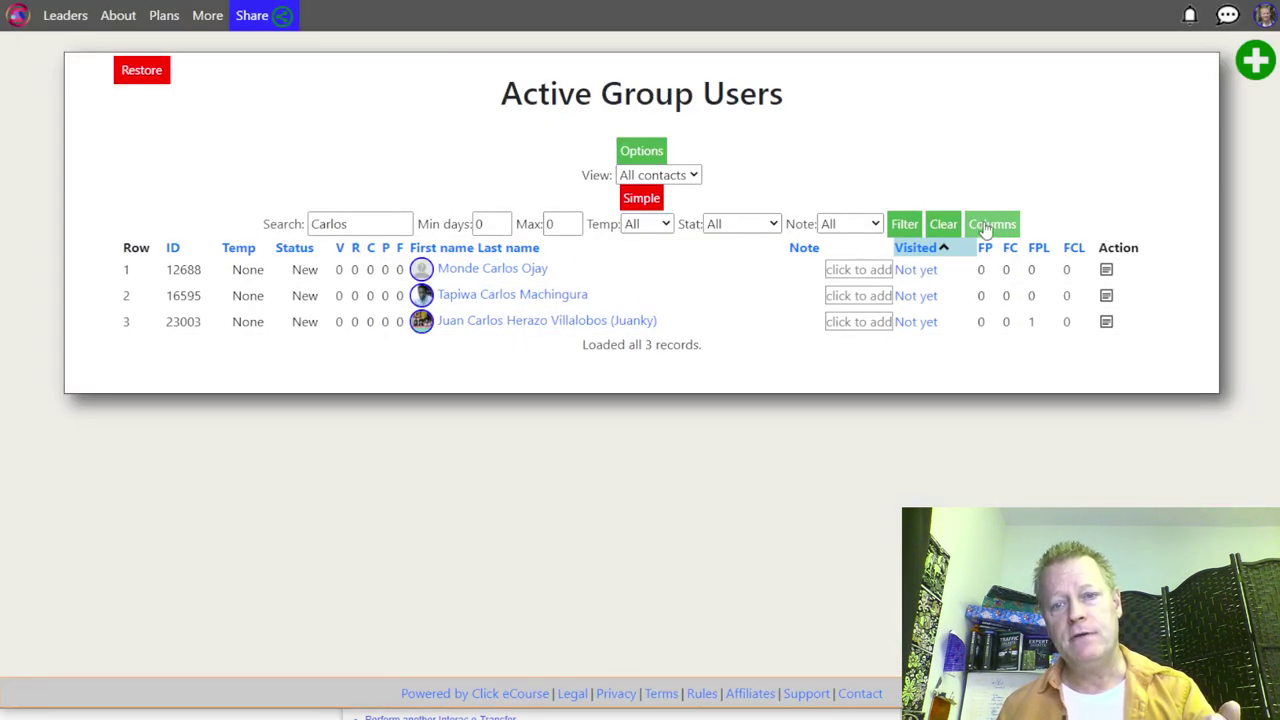
Step: Reset the first-name search to show all contacts and load another batch of records
click(943, 224)
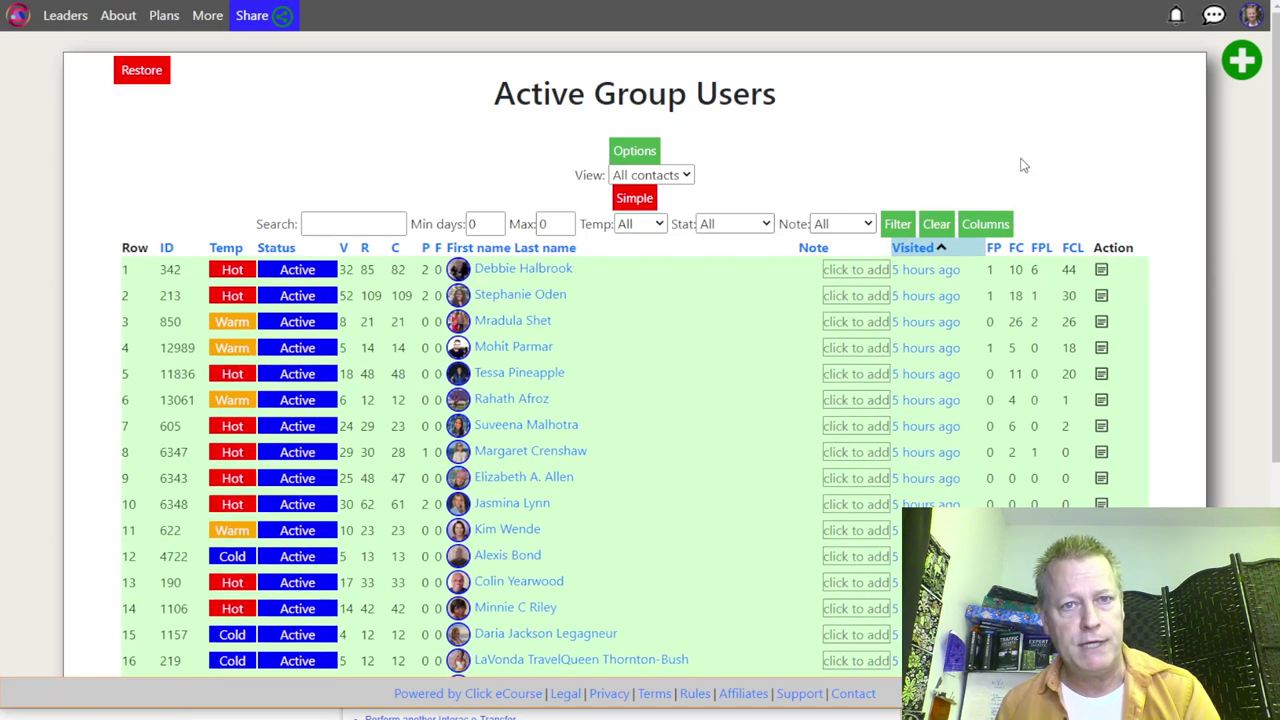
scroll(1022, 165, down, 4)
click(634, 576)
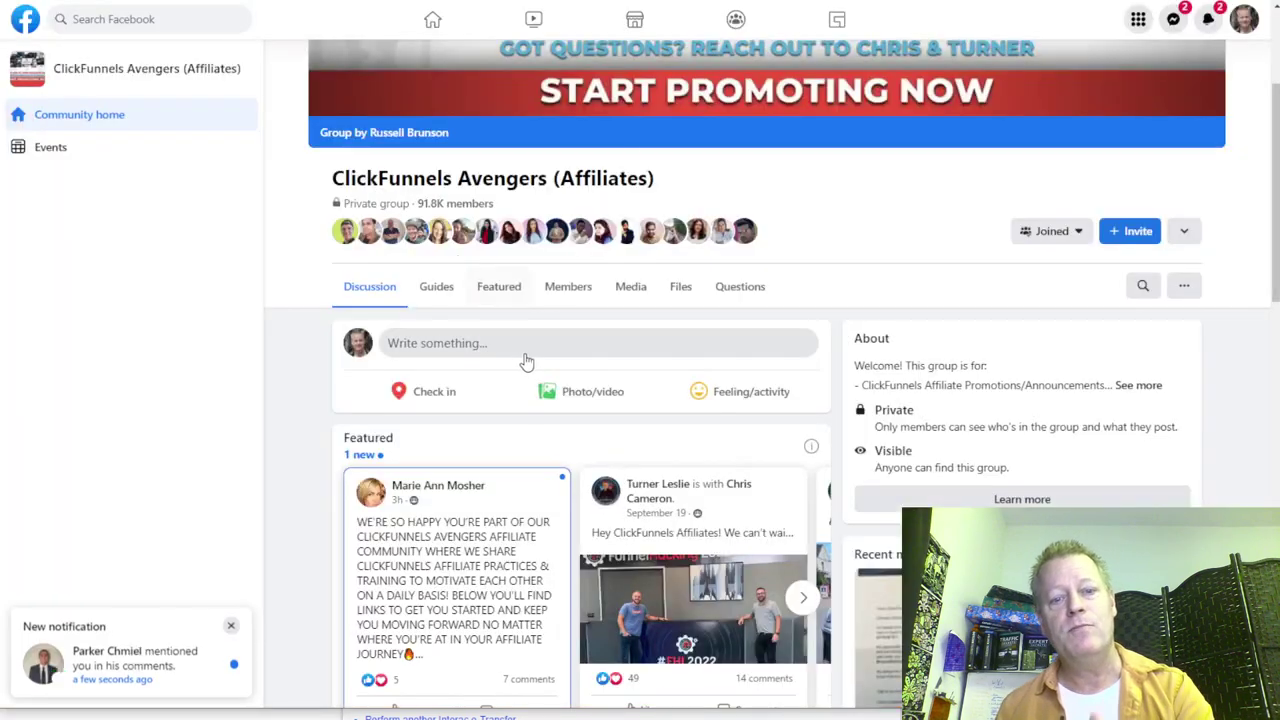
scroll(526, 355, down, 10)
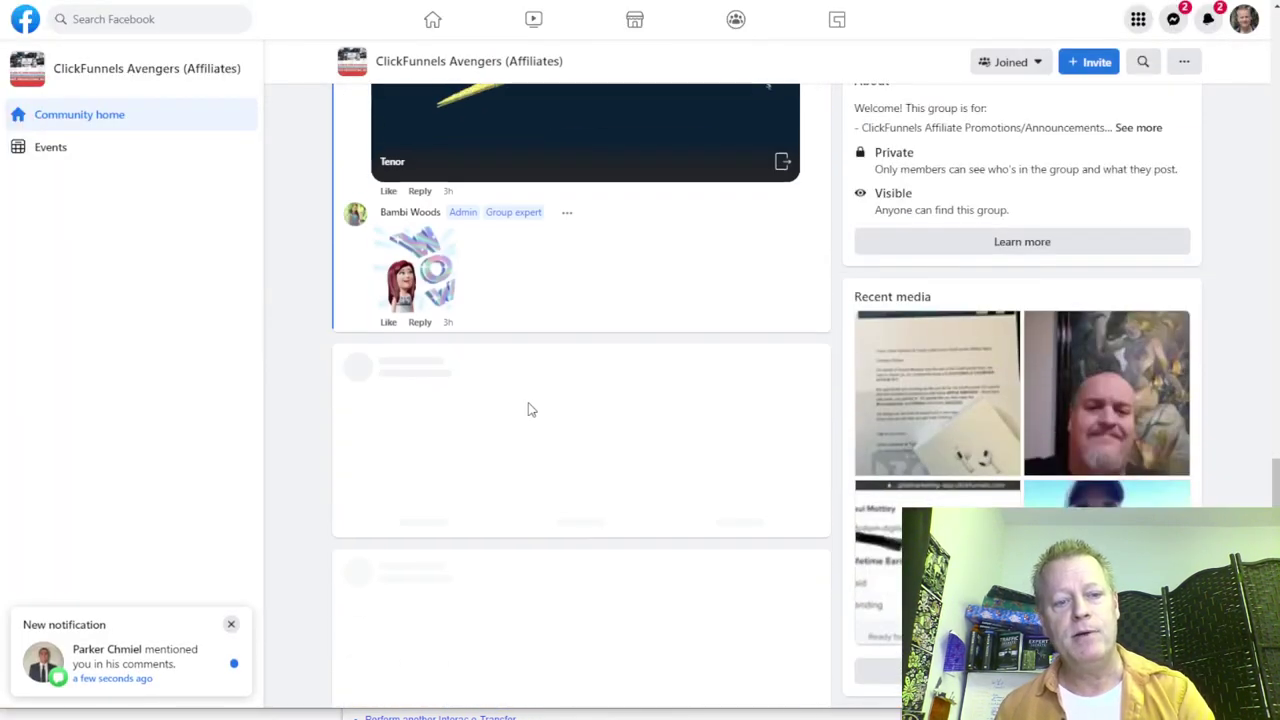
Step: Read the earnings-screenshot post and its comments, then highlight the 15943-record total in the contacts list
scroll(530, 402, down, 1)
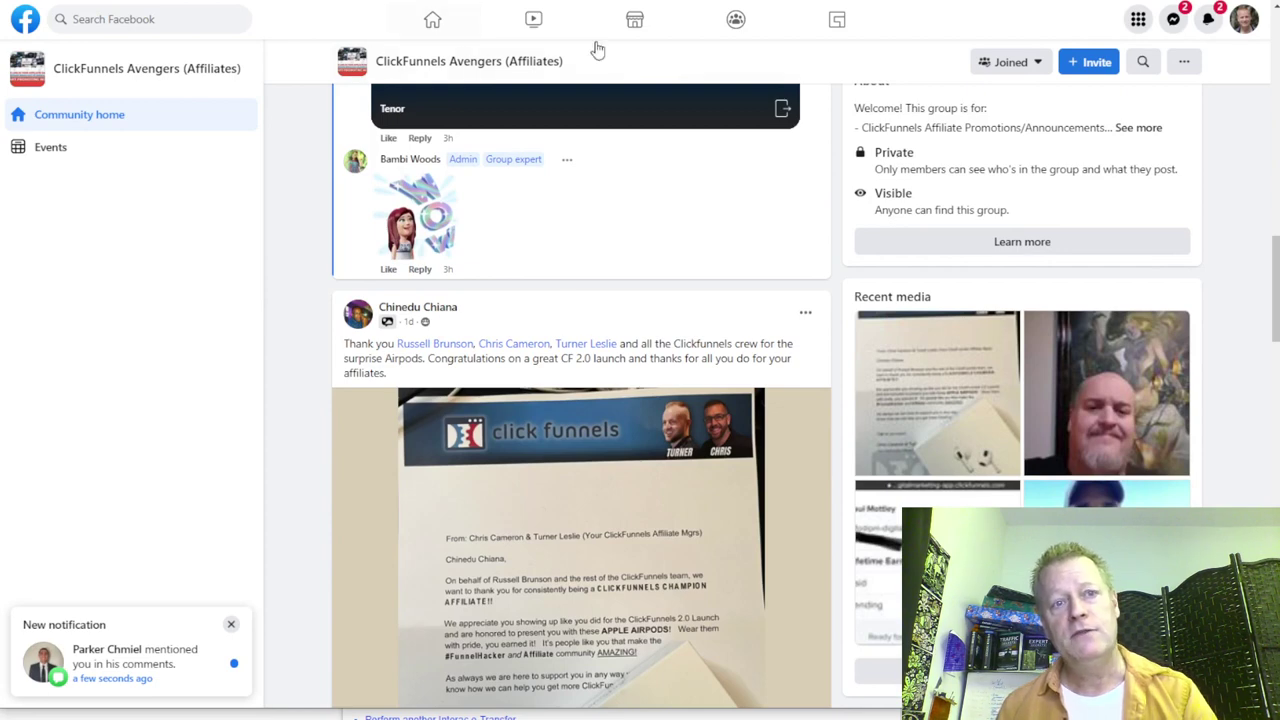
scroll(606, 274, down, 3)
scroll(448, 225, down, 9)
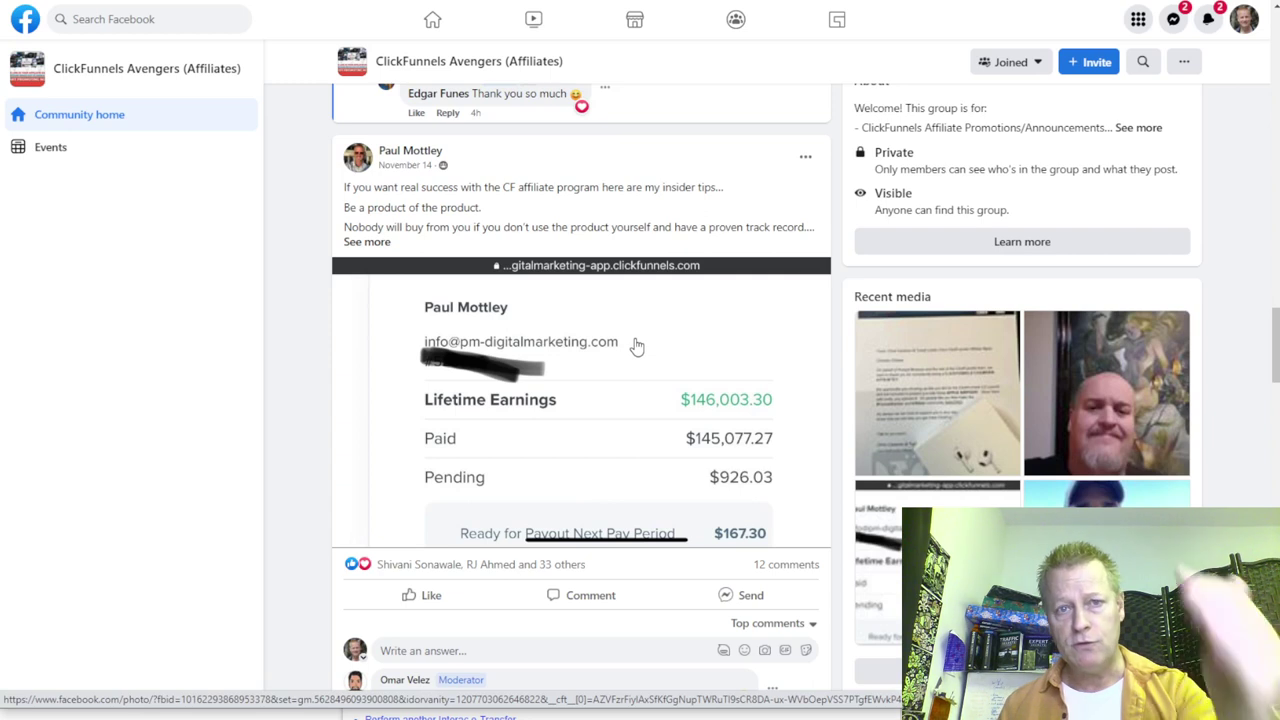
scroll(636, 346, down, 1)
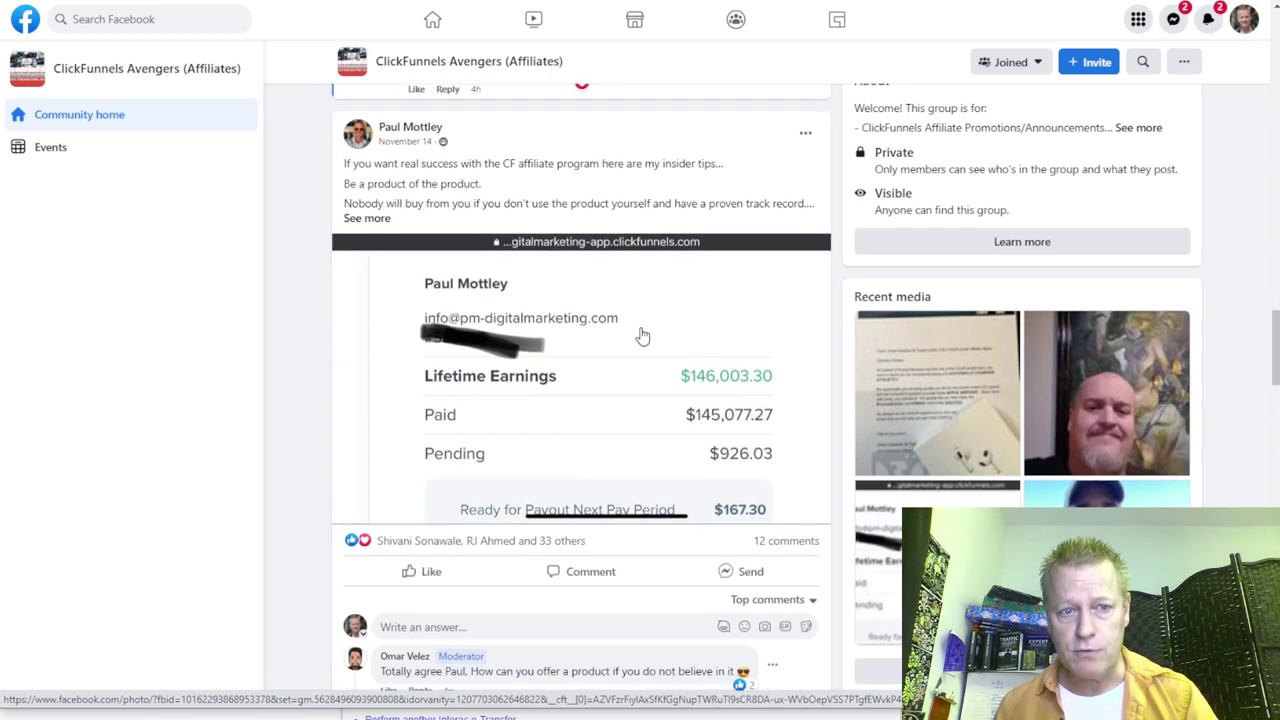
scroll(489, 350, up, 2)
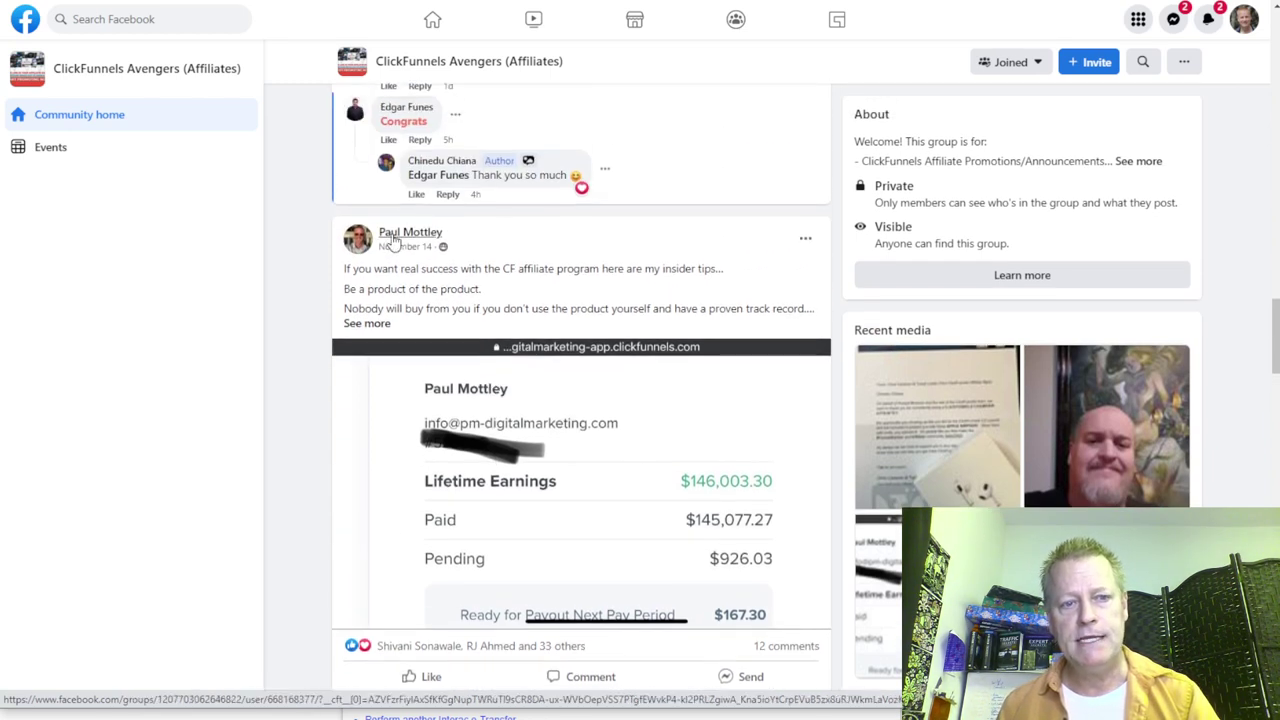
mouse_move(409, 237)
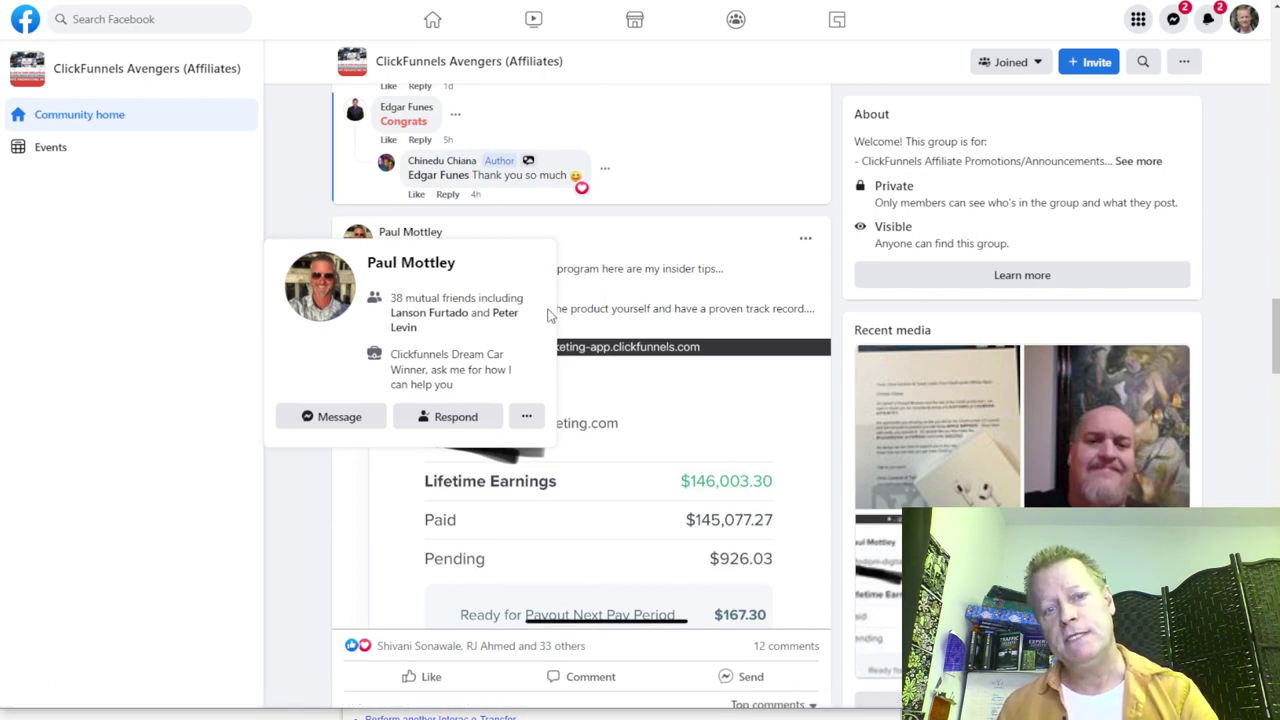
scroll(547, 315, down, 4)
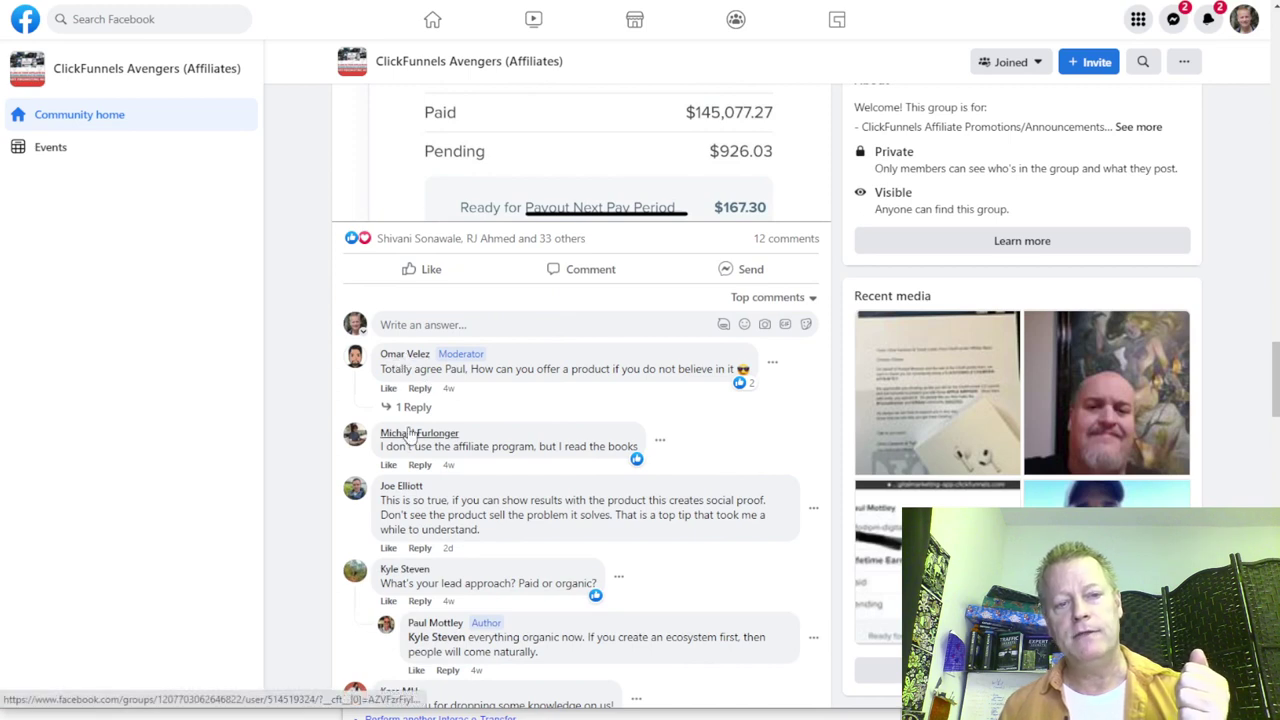
scroll(555, 527, down, 2)
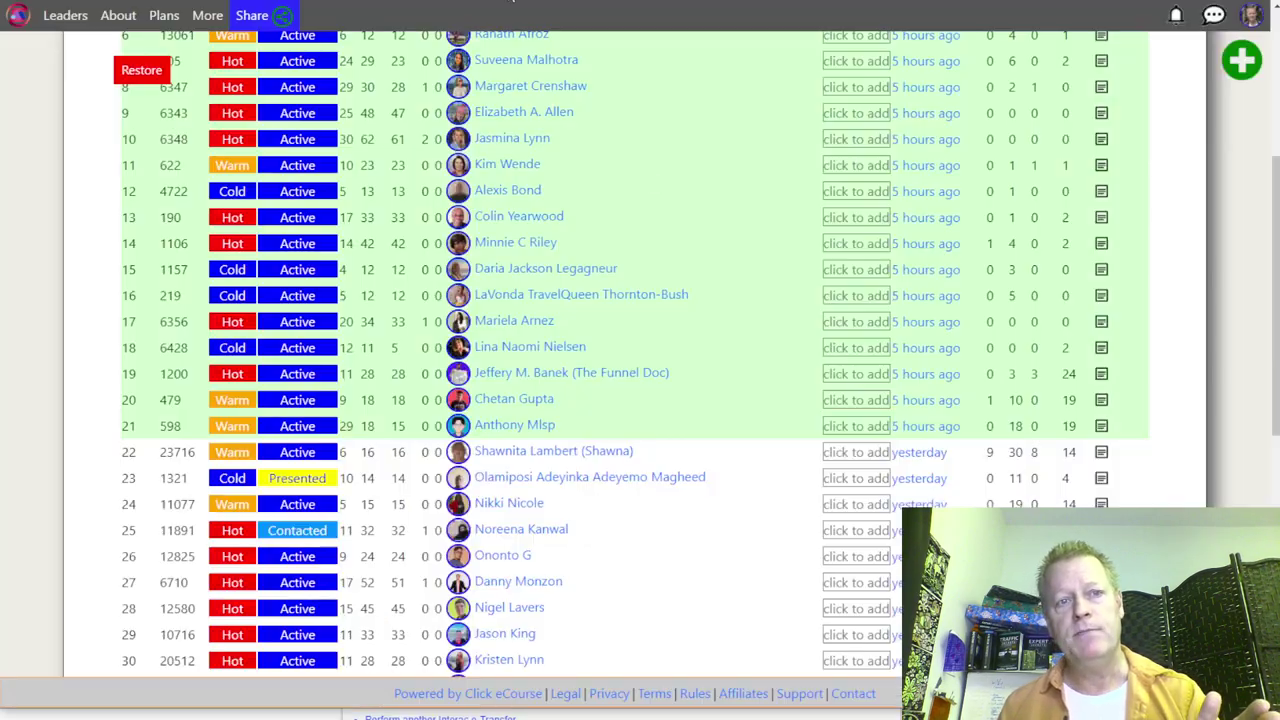
scroll(637, 237, down, 6)
scroll(639, 233, up, 2)
scroll(633, 237, up, 2)
scroll(713, 572, down, 5)
double_click(700, 554)
Step: Load two more batches of contacts past 75 records and scroll through them
click(658, 577)
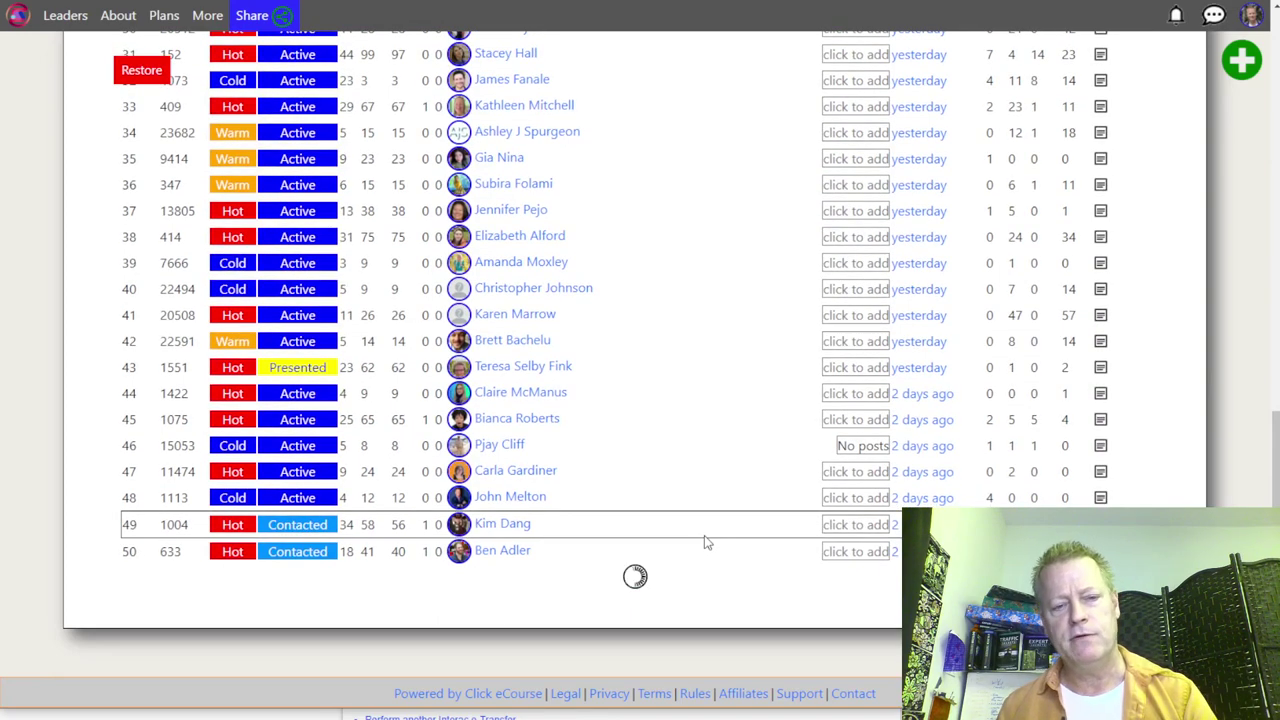
scroll(680, 577, down, 7)
click(650, 576)
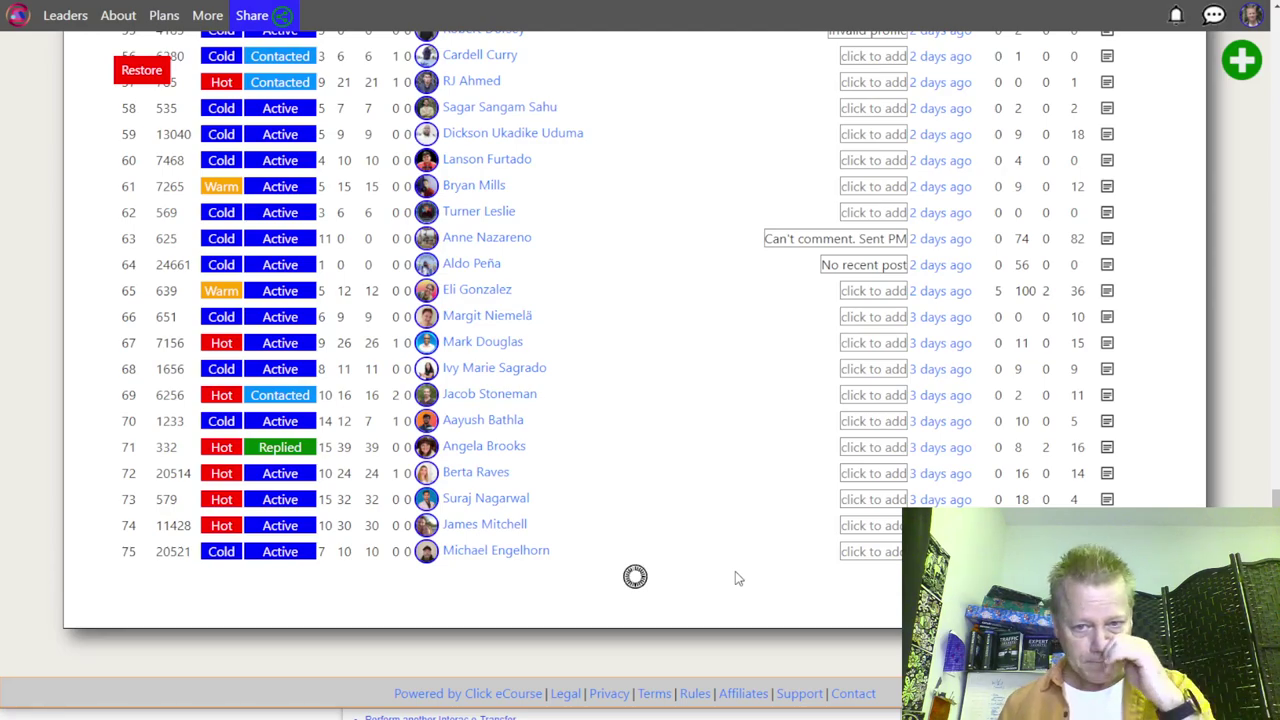
scroll(700, 466, down, 5)
scroll(700, 468, up, 4)
scroll(600, 410, up, 15)
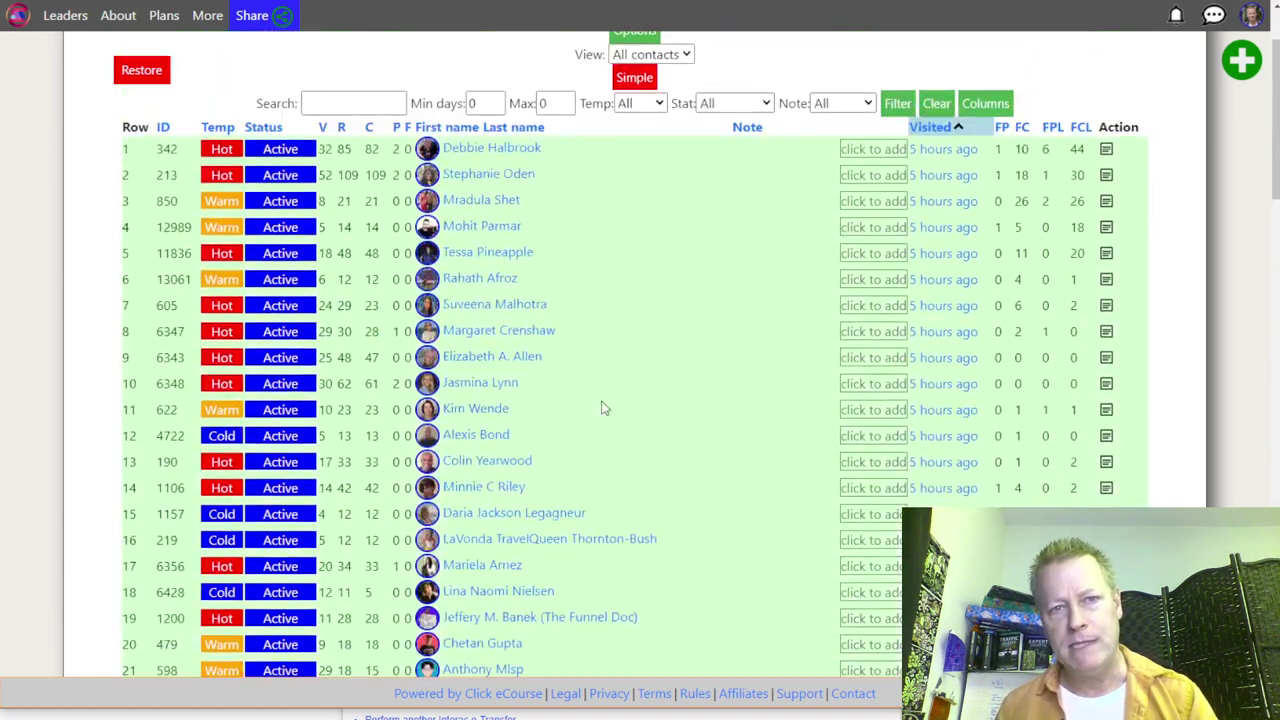
scroll(603, 408, up, 2)
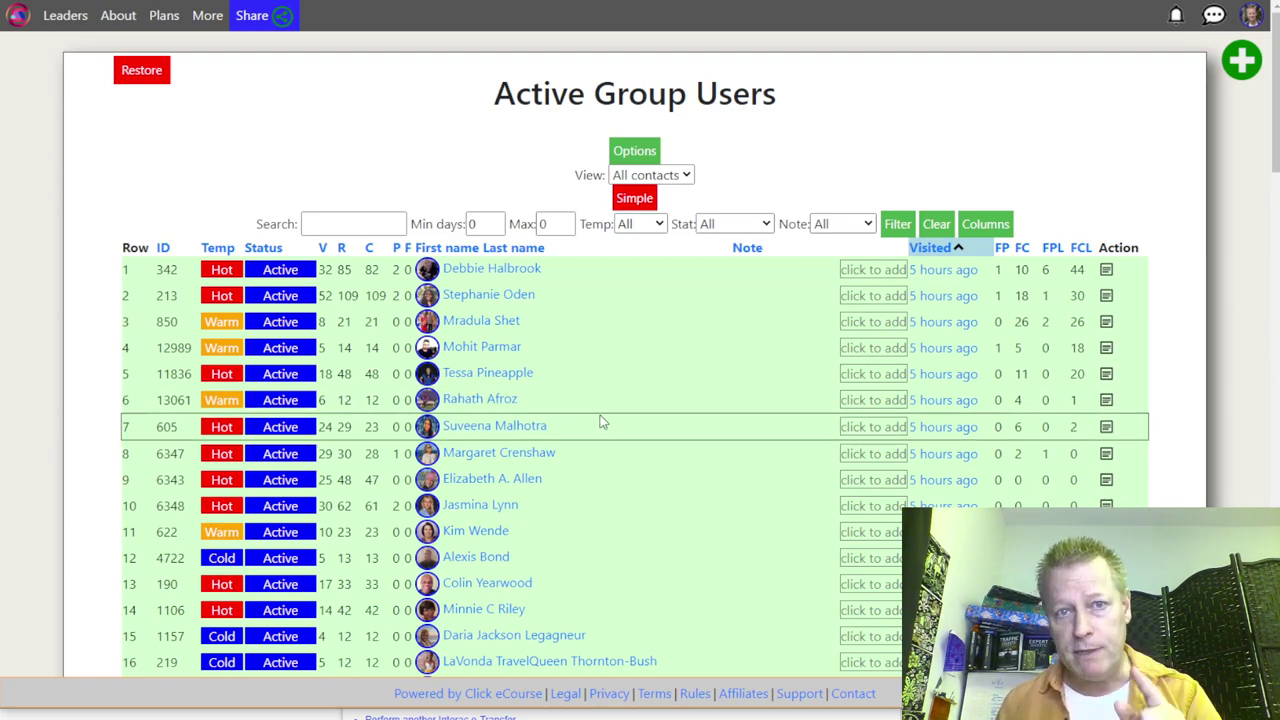
scroll(600, 422, down, 8)
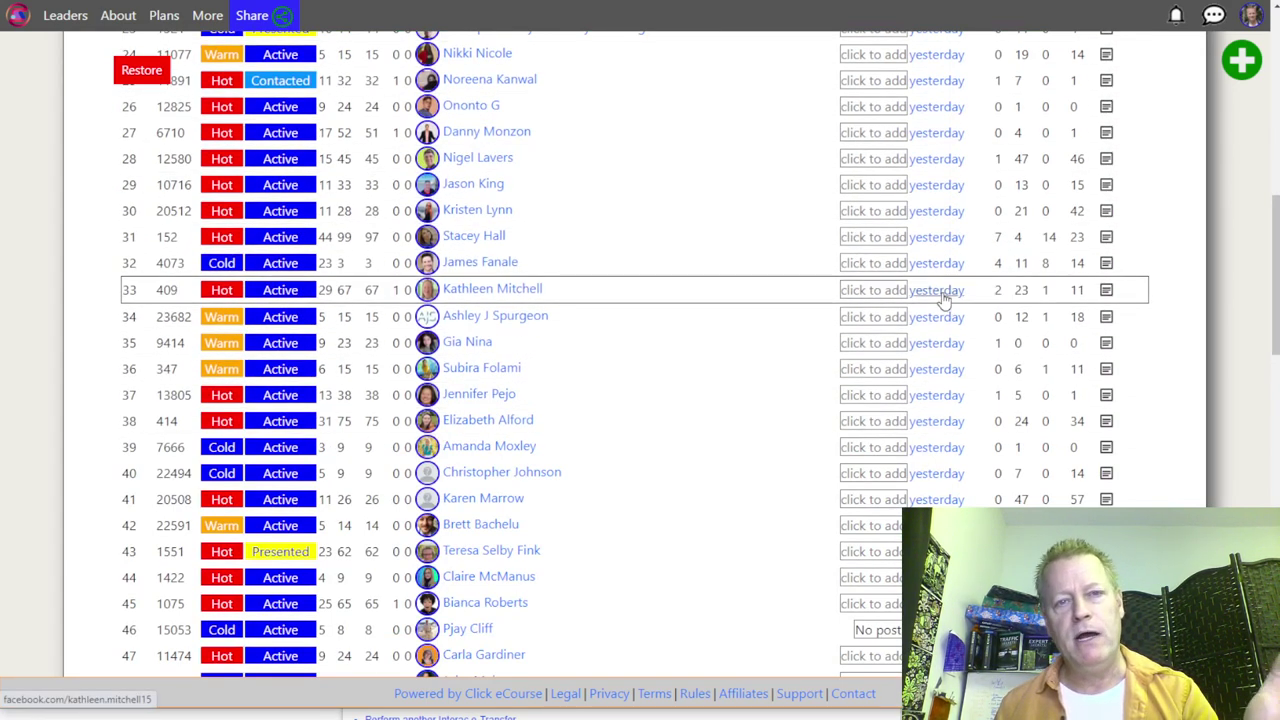
scroll(942, 300, down, 15)
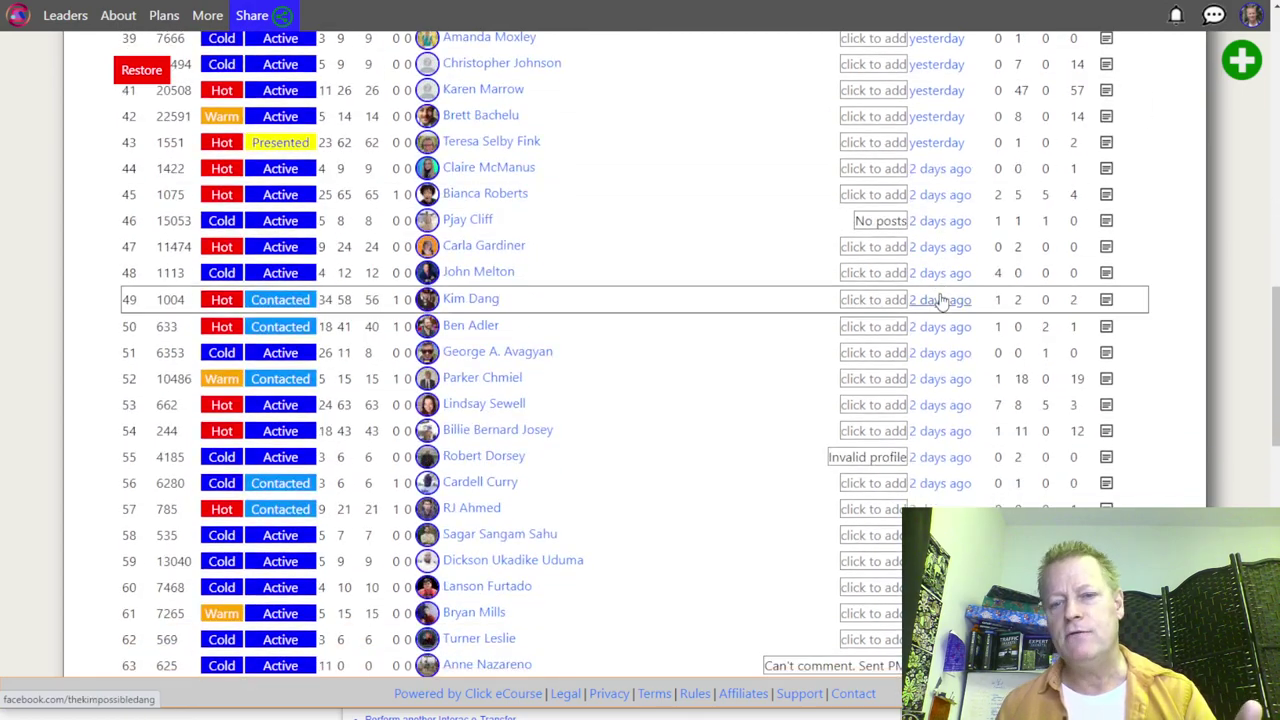
Step: Load three more batches past 150 records and scroll back to the top of the table
click(634, 576)
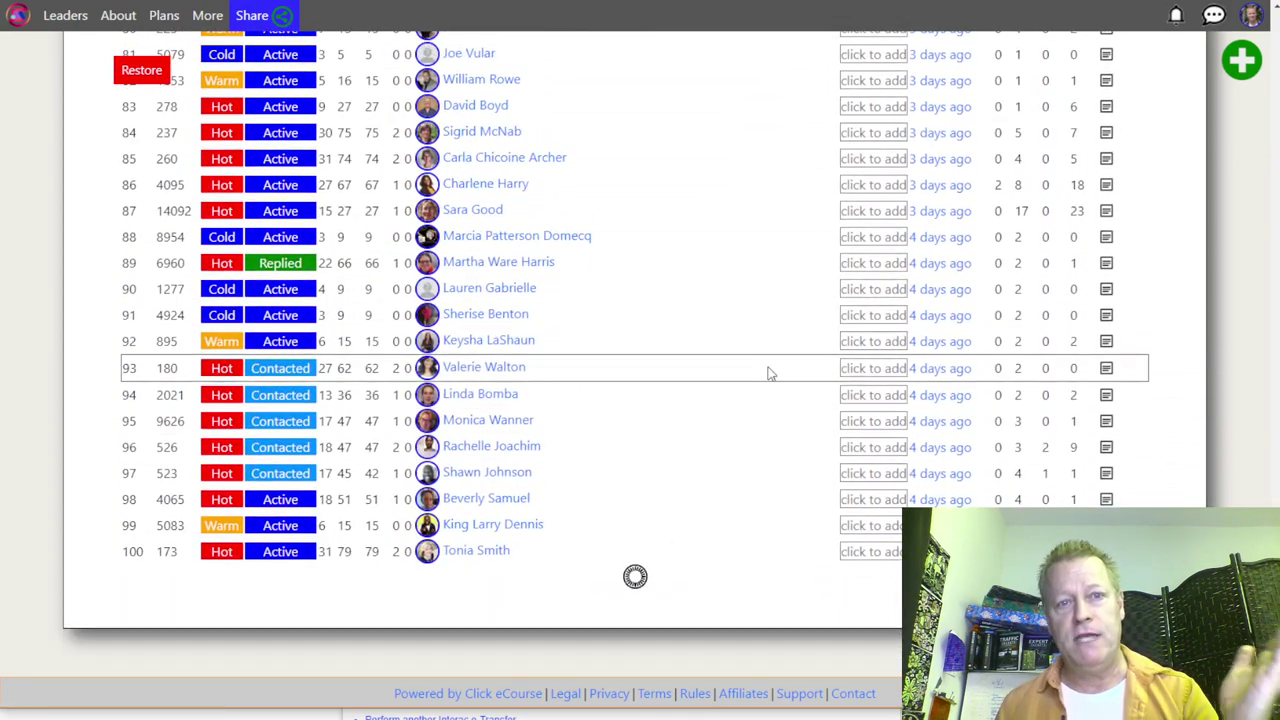
scroll(766, 370, down, 6)
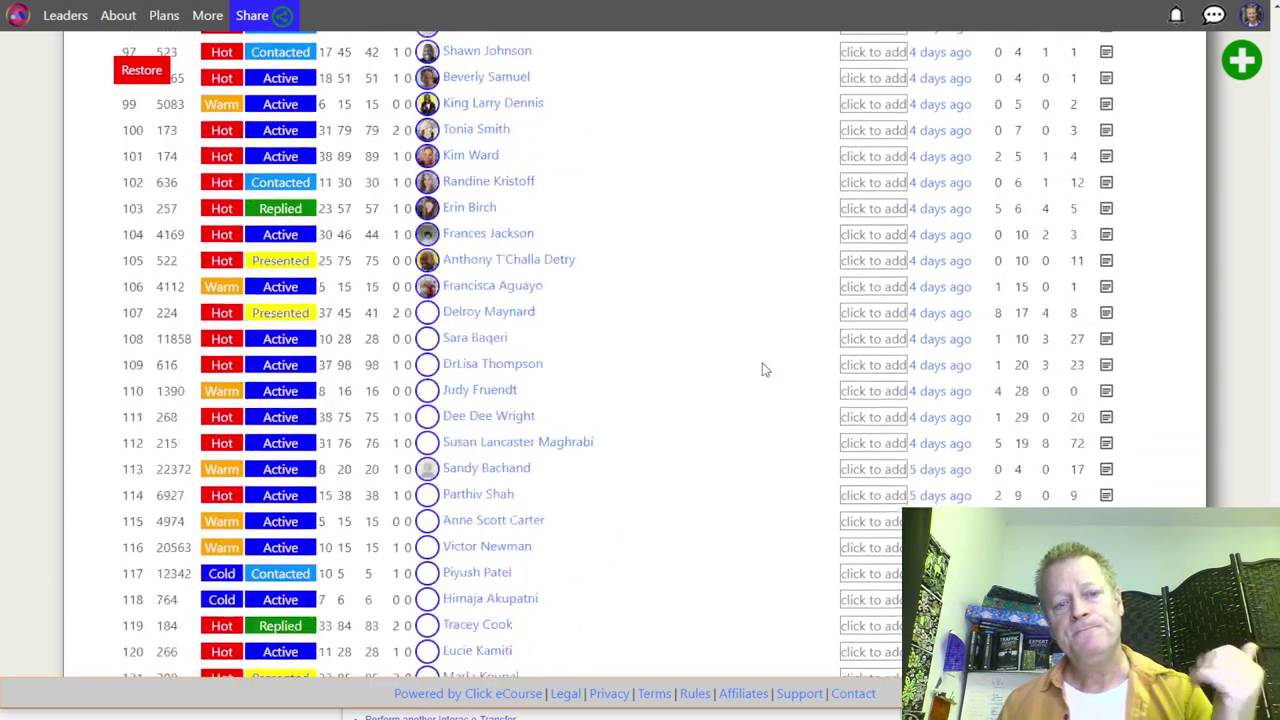
click(660, 578)
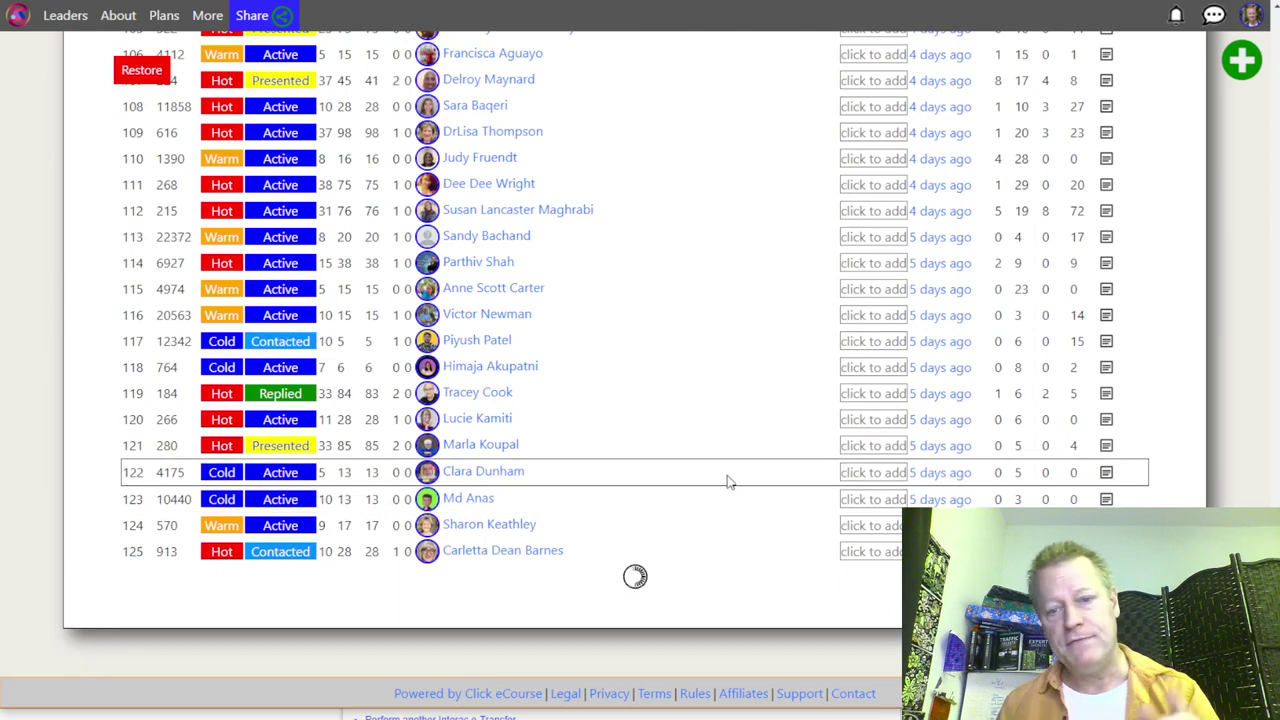
scroll(726, 478, down, 6)
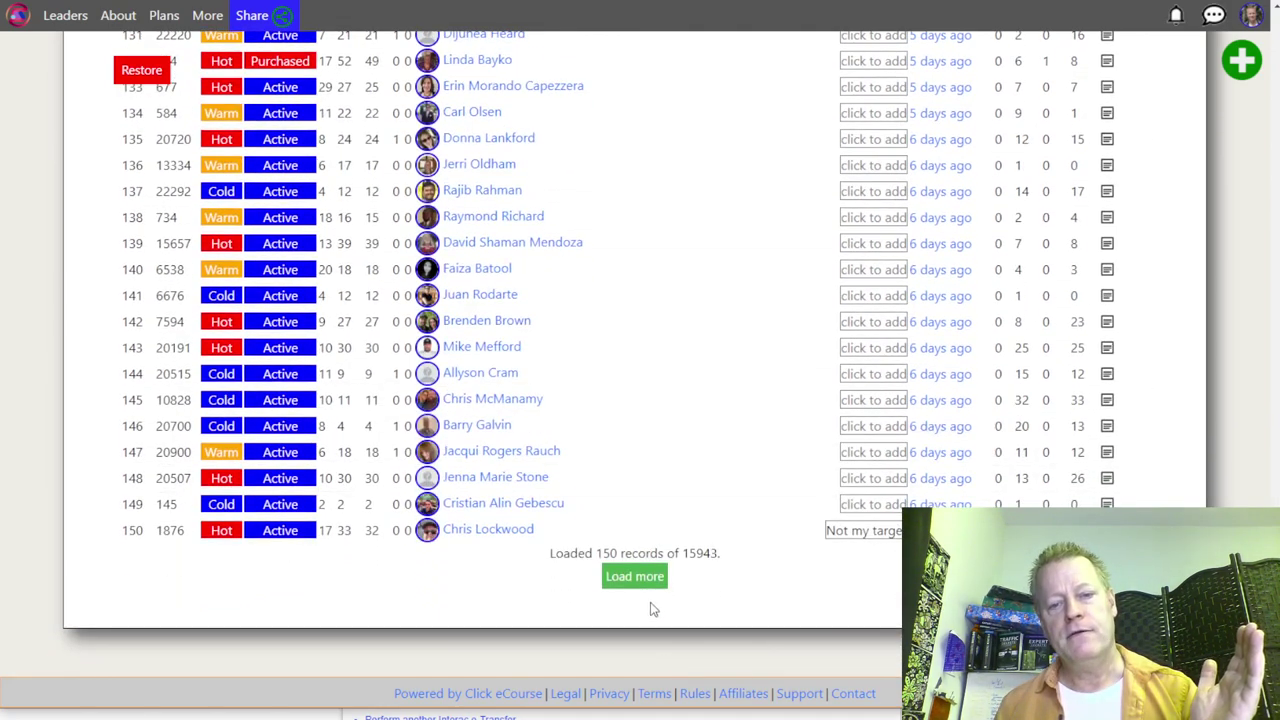
click(658, 575)
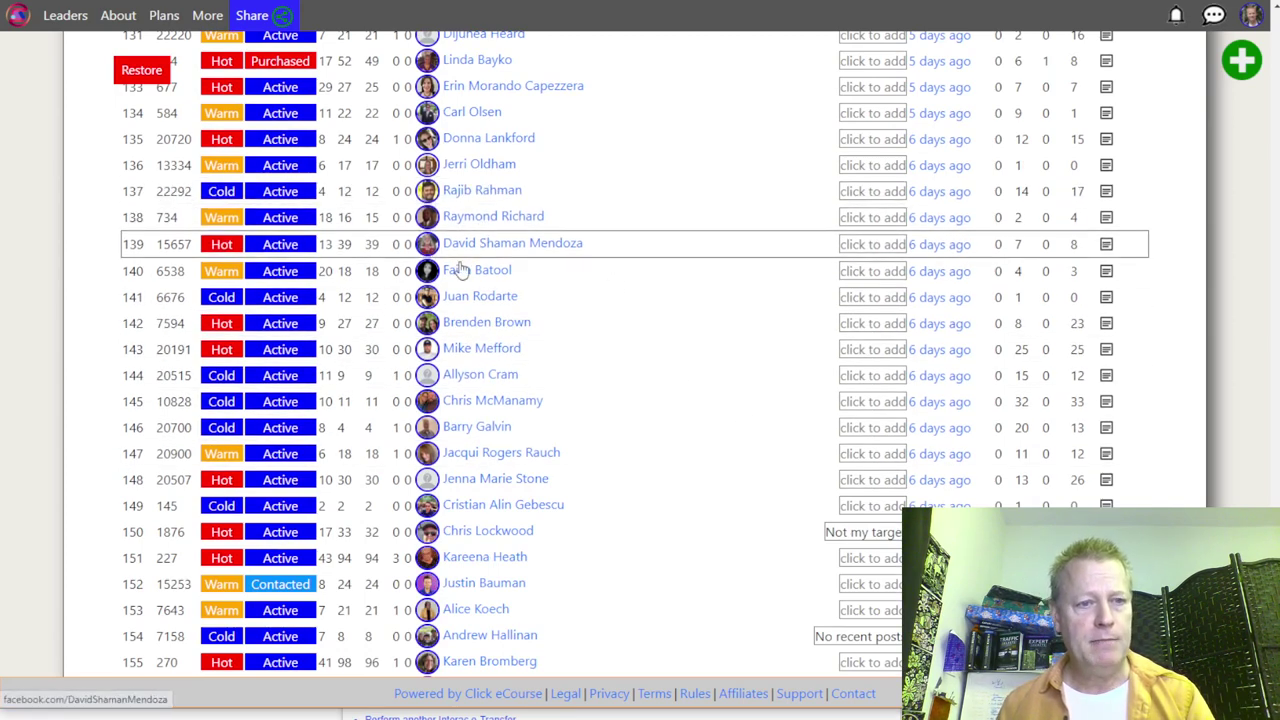
scroll(350, 232, up, 5)
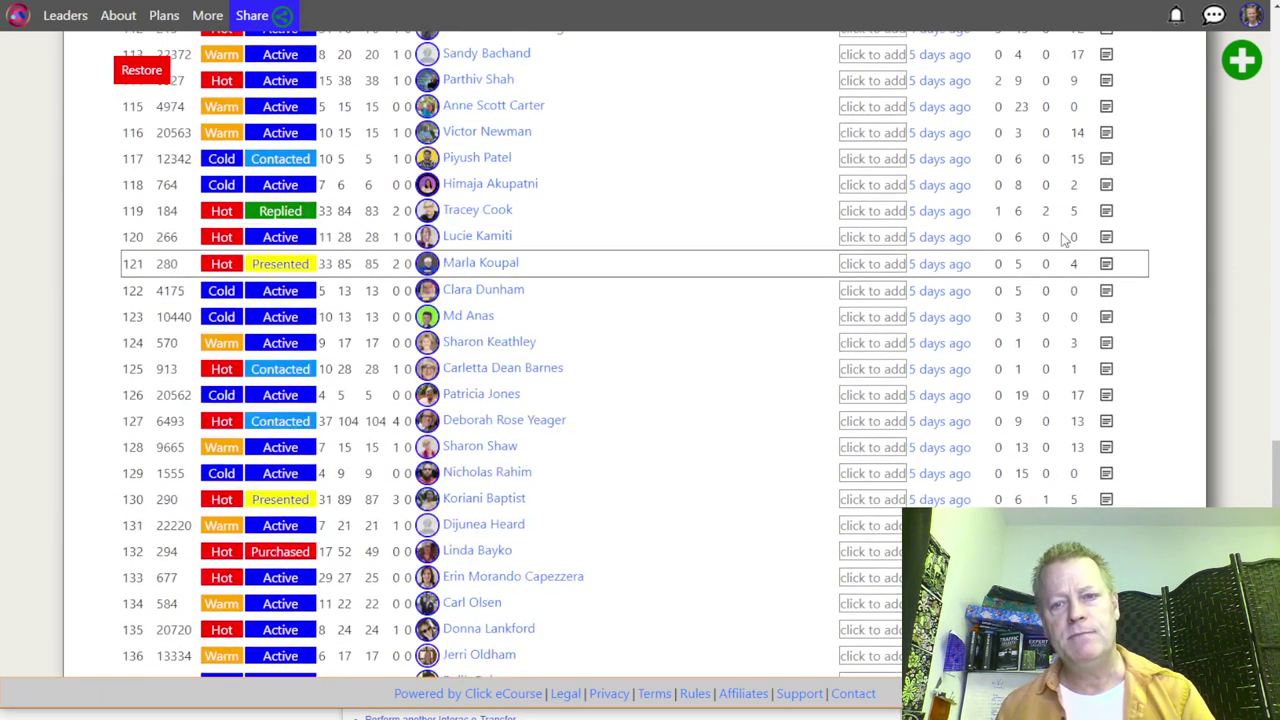
scroll(995, 197, up, 15)
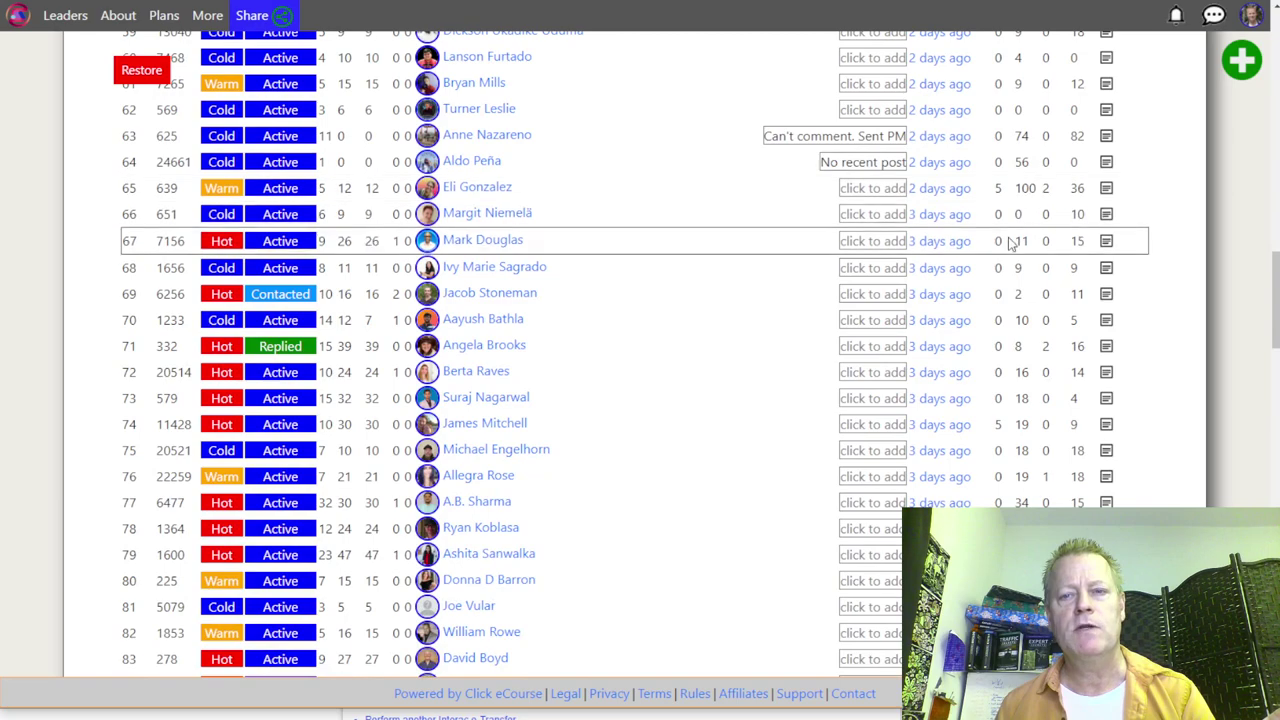
scroll(1018, 205, up, 10)
scroll(1018, 205, up, 8)
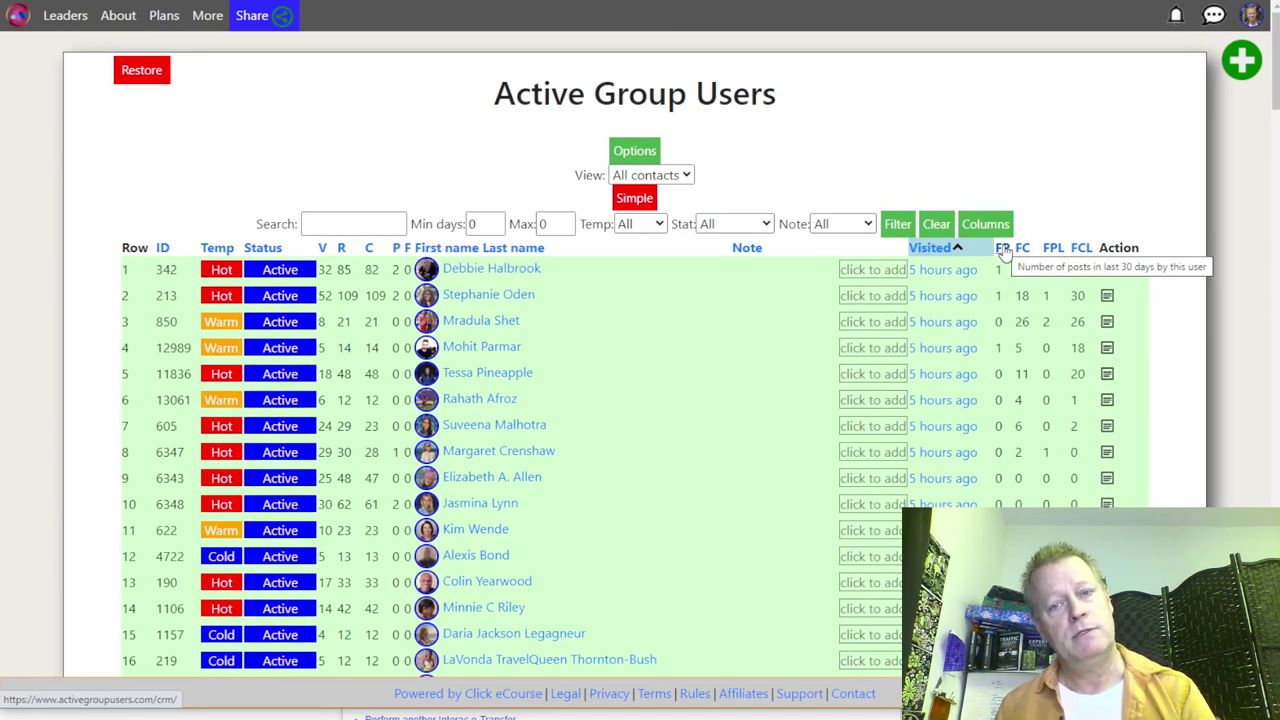
Step: Load three more batches of the FC-sorted contacts list, passing 75 records
scroll(1005, 300, down, 10)
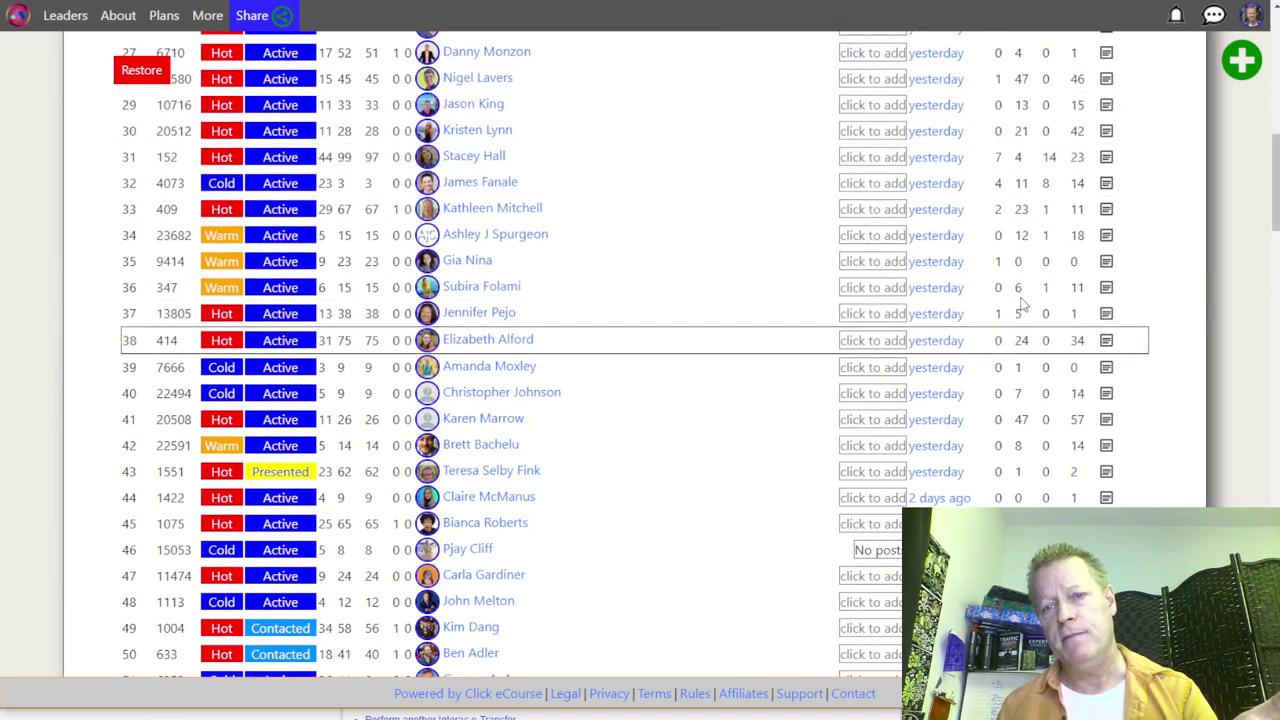
scroll(1017, 300, up, 8)
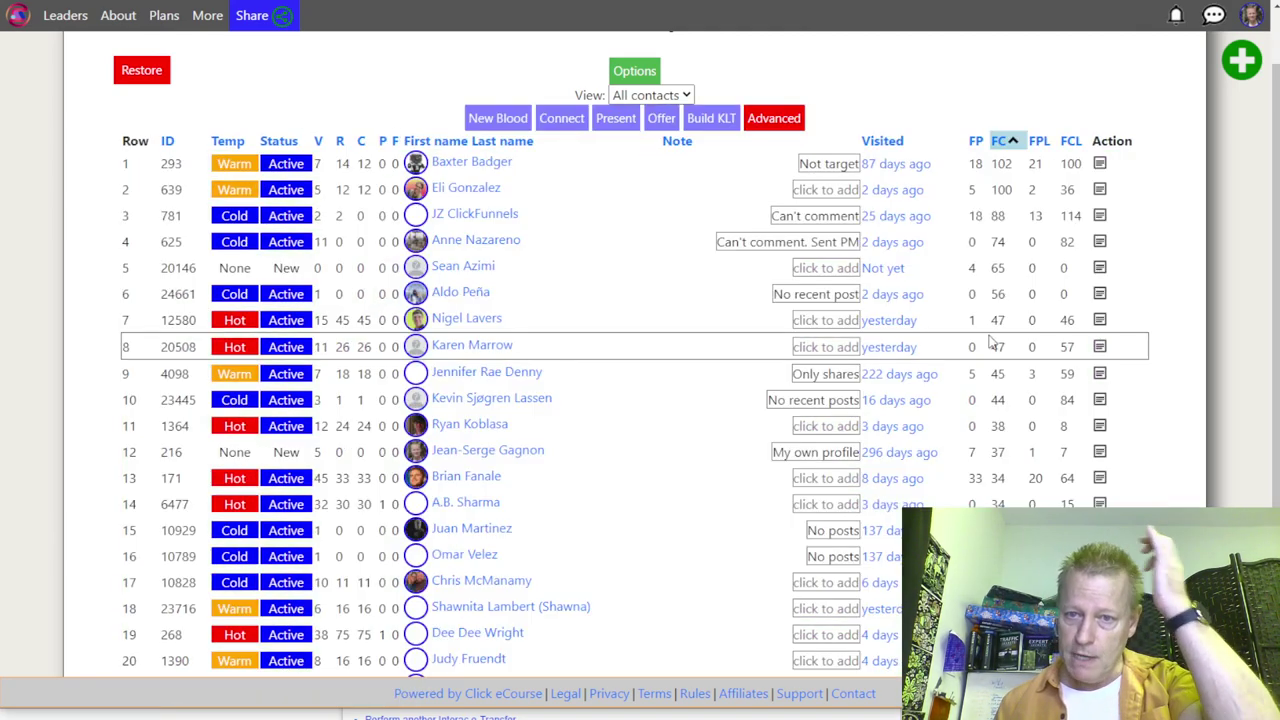
scroll(1006, 245, down, 3)
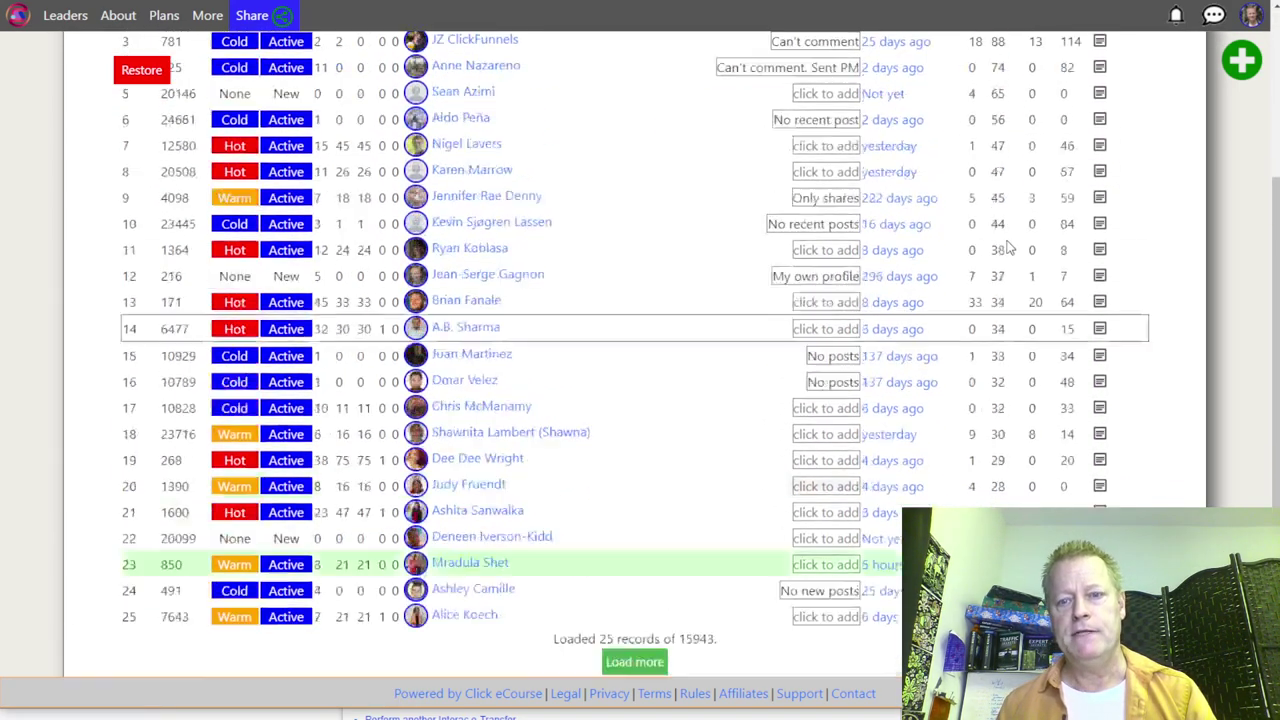
scroll(1010, 250, up, 3)
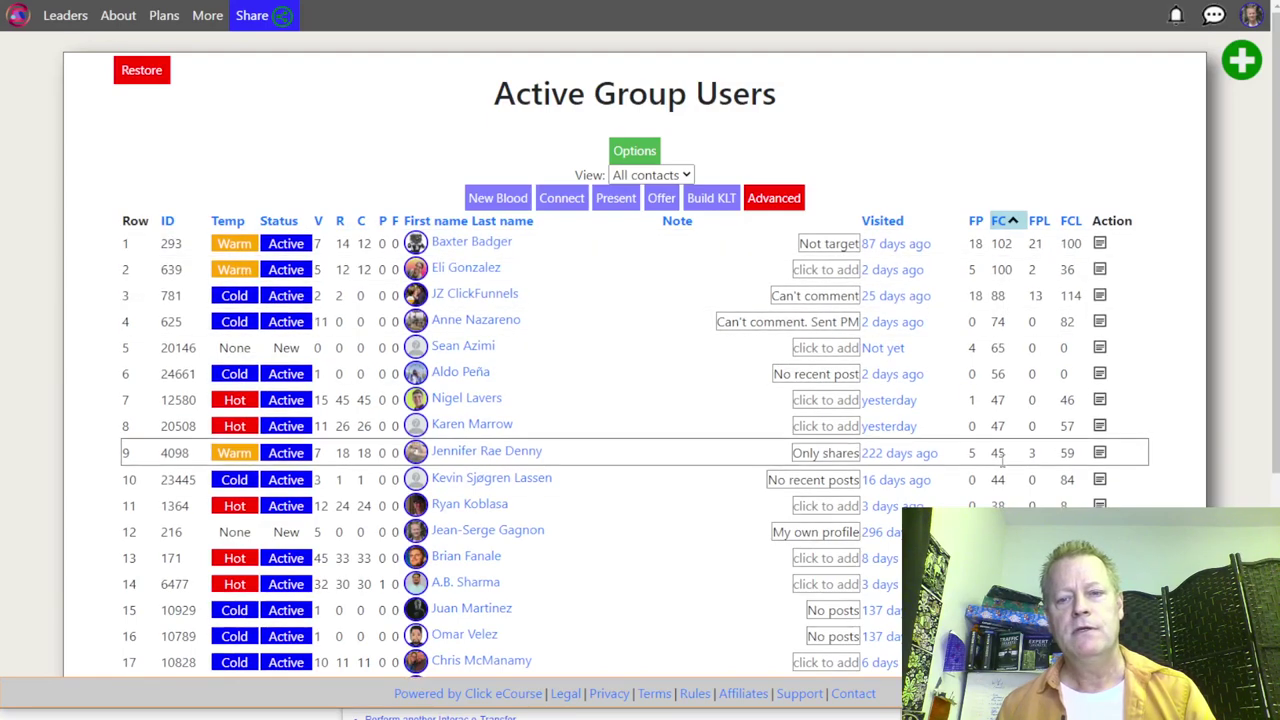
scroll(1003, 470, down, 5)
click(633, 574)
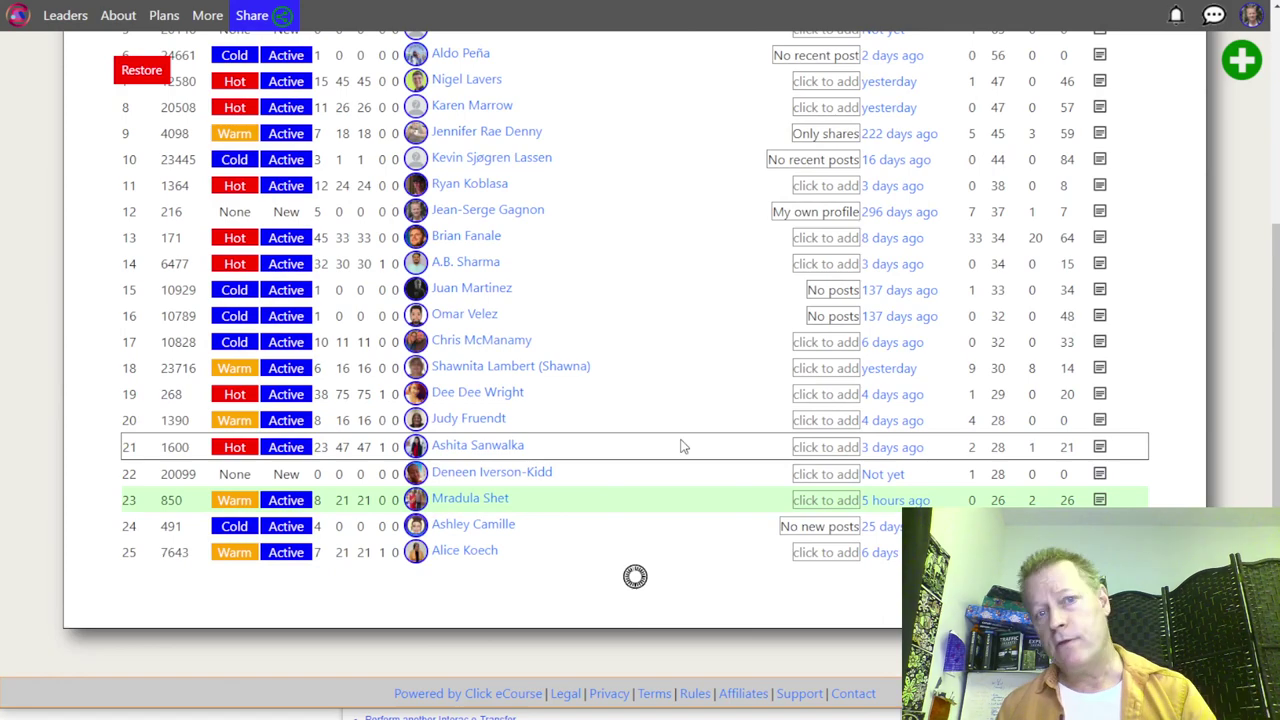
scroll(700, 437, down, 6)
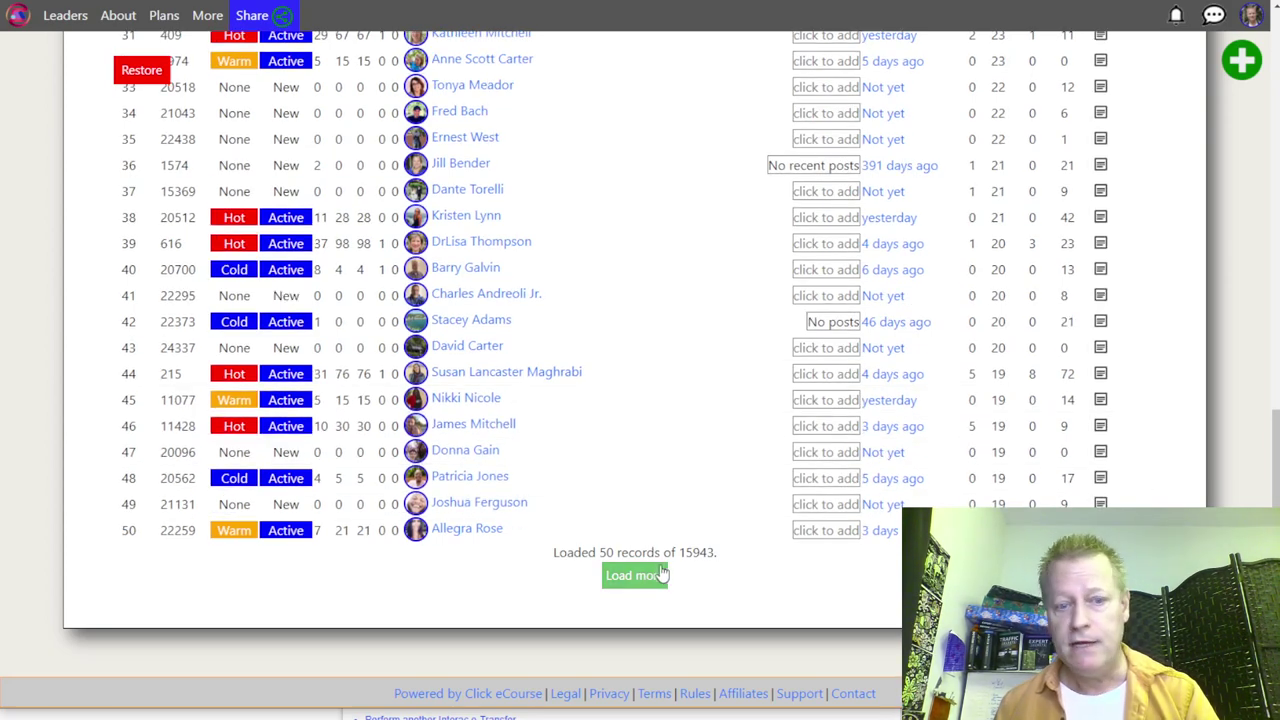
click(651, 575)
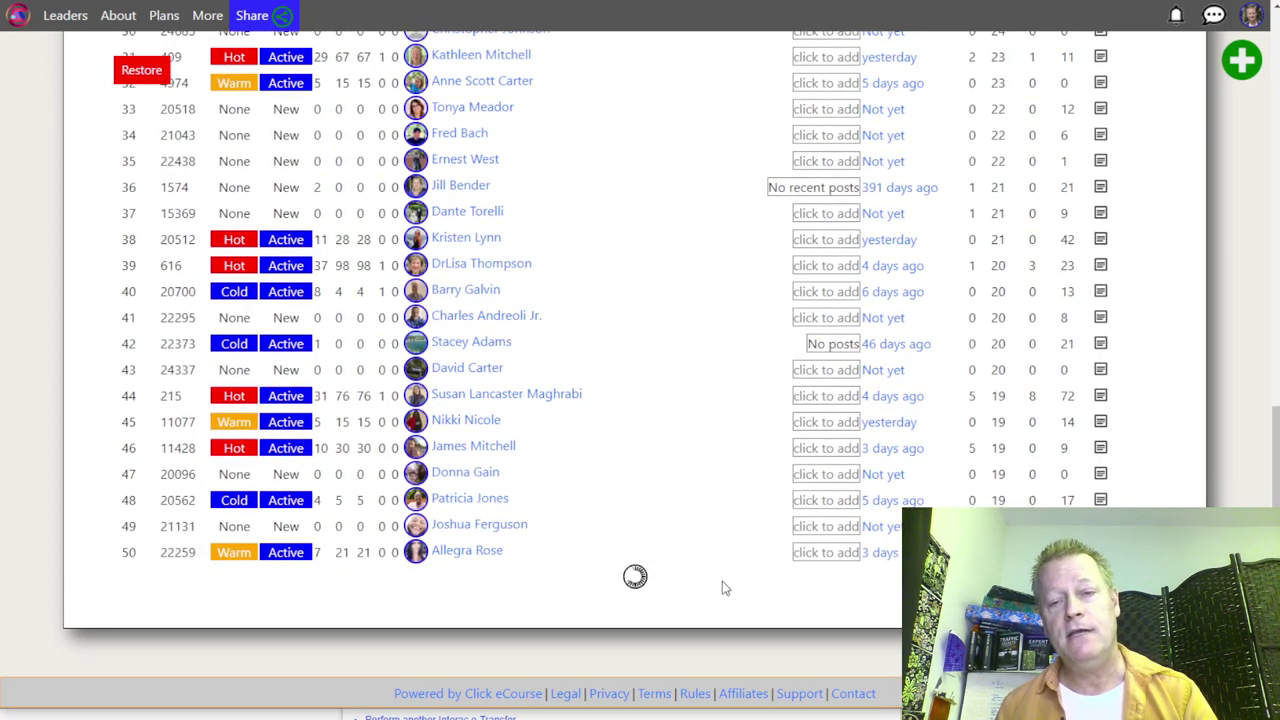
scroll(725, 588, down, 4)
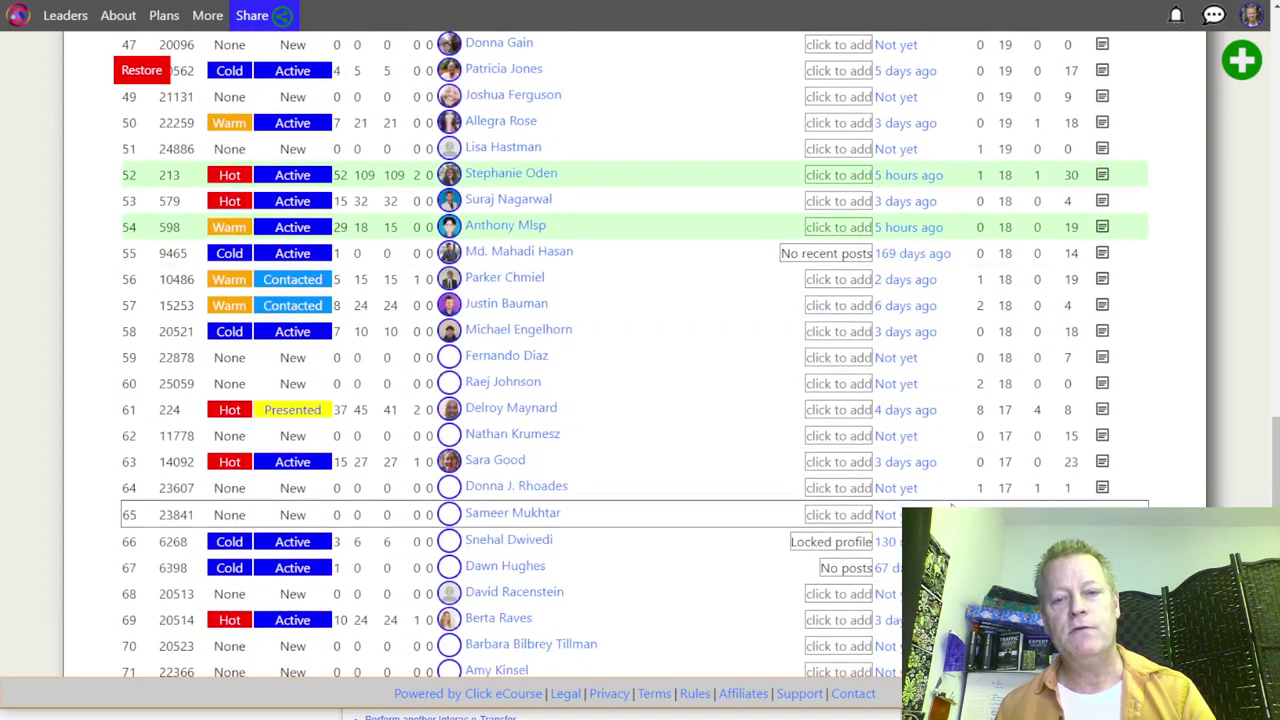
scroll(640, 400, down, 3)
click(636, 576)
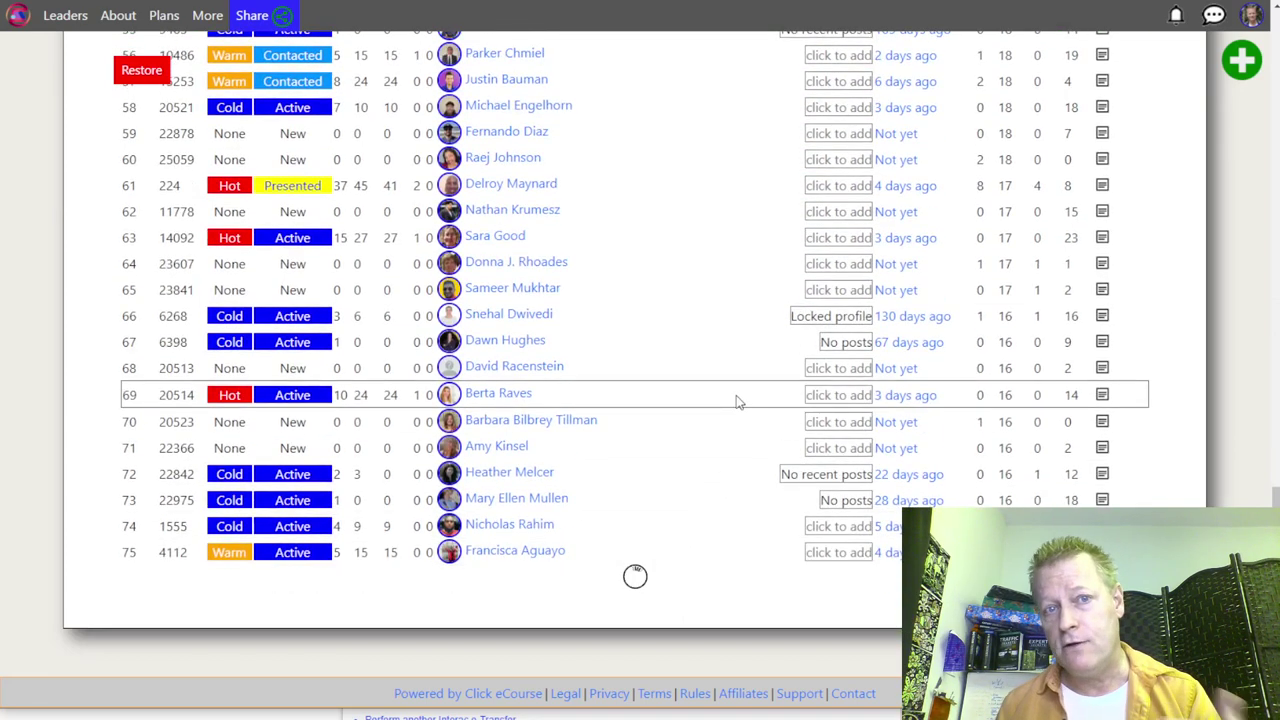
Step: Review the loaded rows, then load two more batches beyond 125 and 150 records
scroll(736, 400, up, 5)
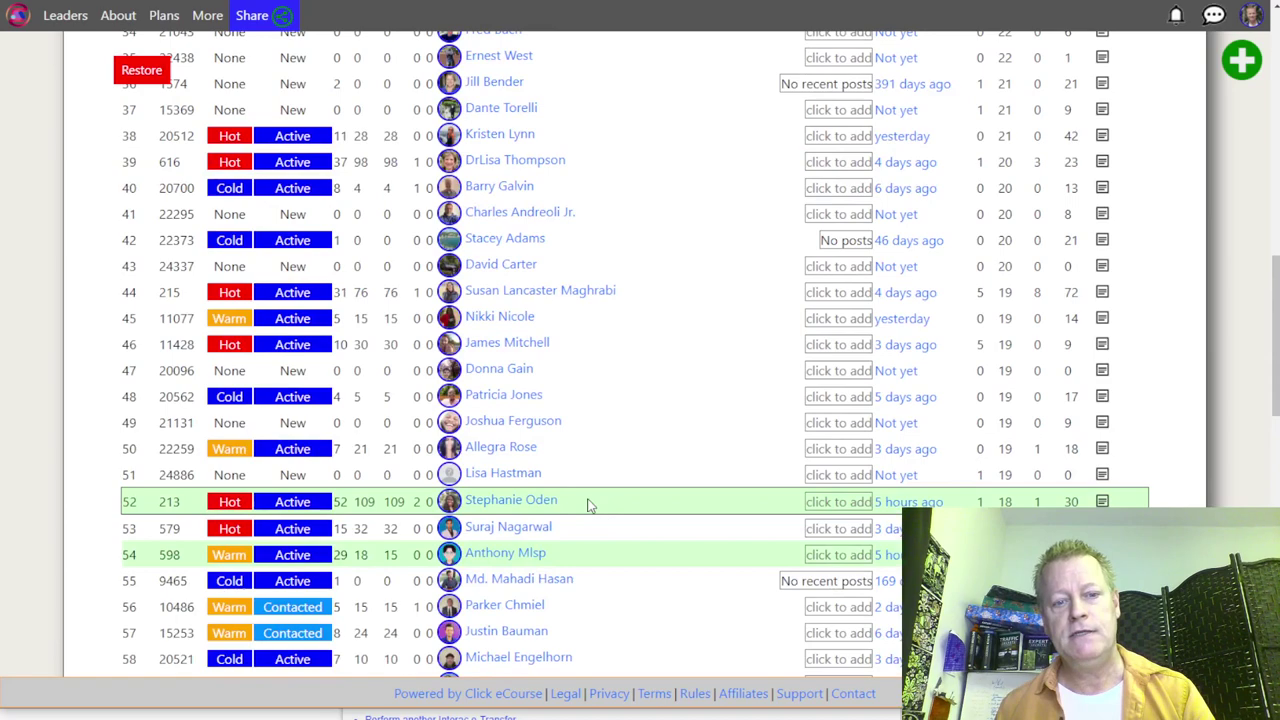
scroll(602, 374, down, 3)
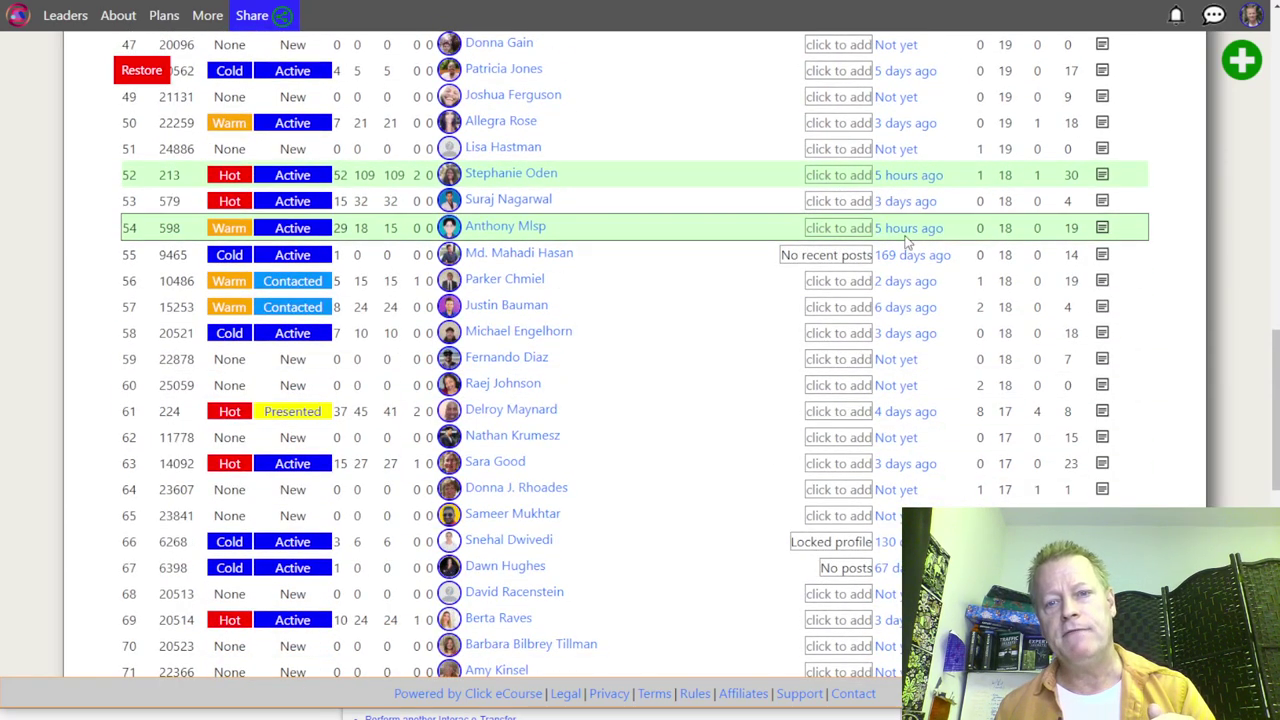
scroll(675, 292, up, 8)
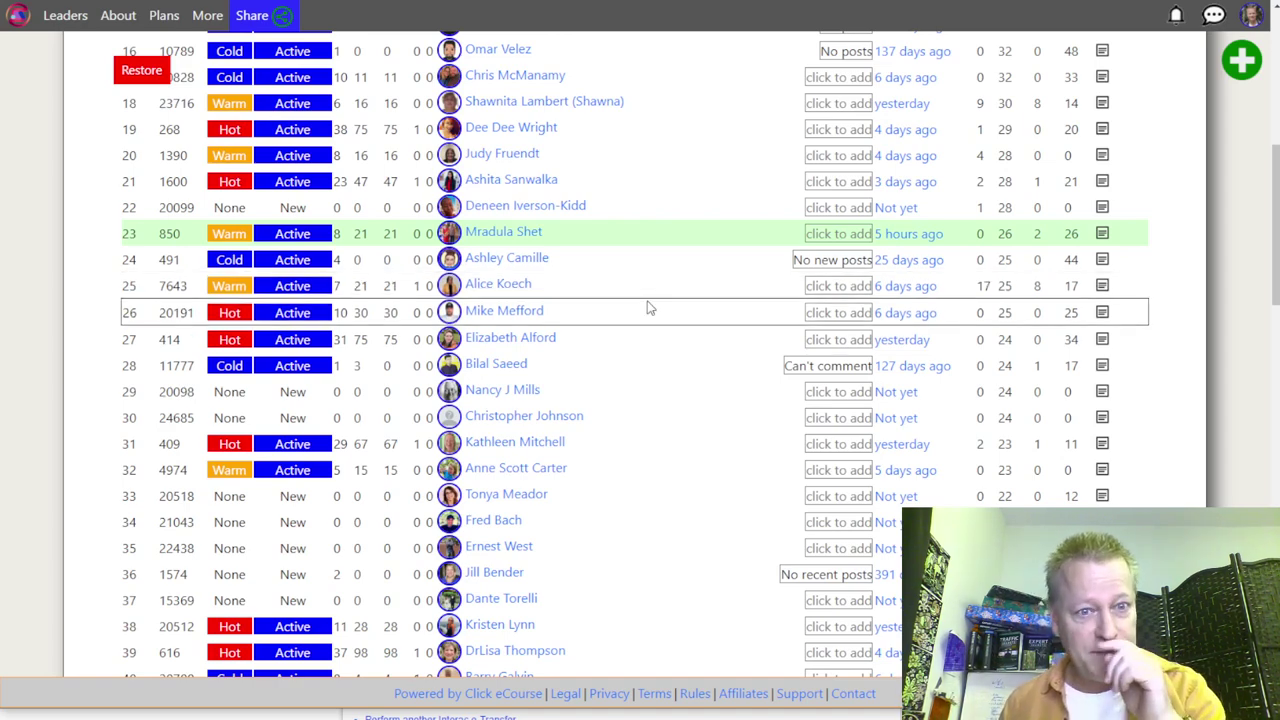
scroll(634, 323, up, 6)
scroll(645, 325, down, 8)
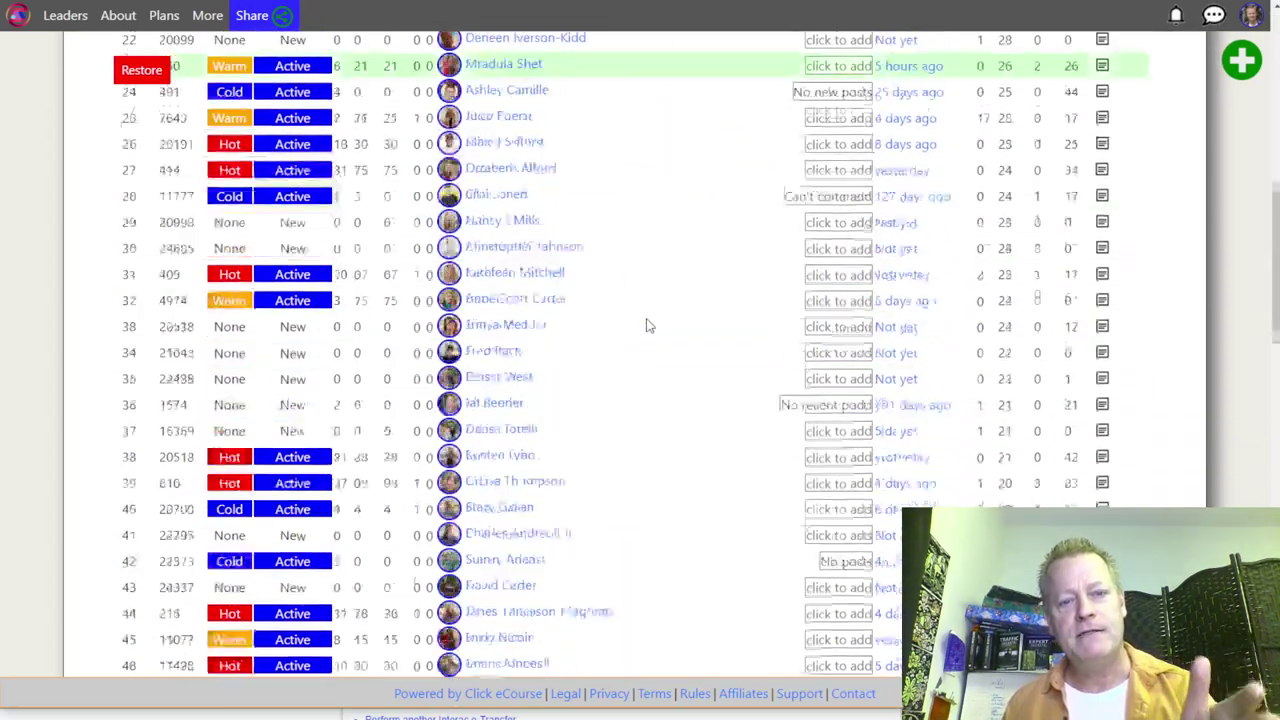
scroll(665, 440, up, 4)
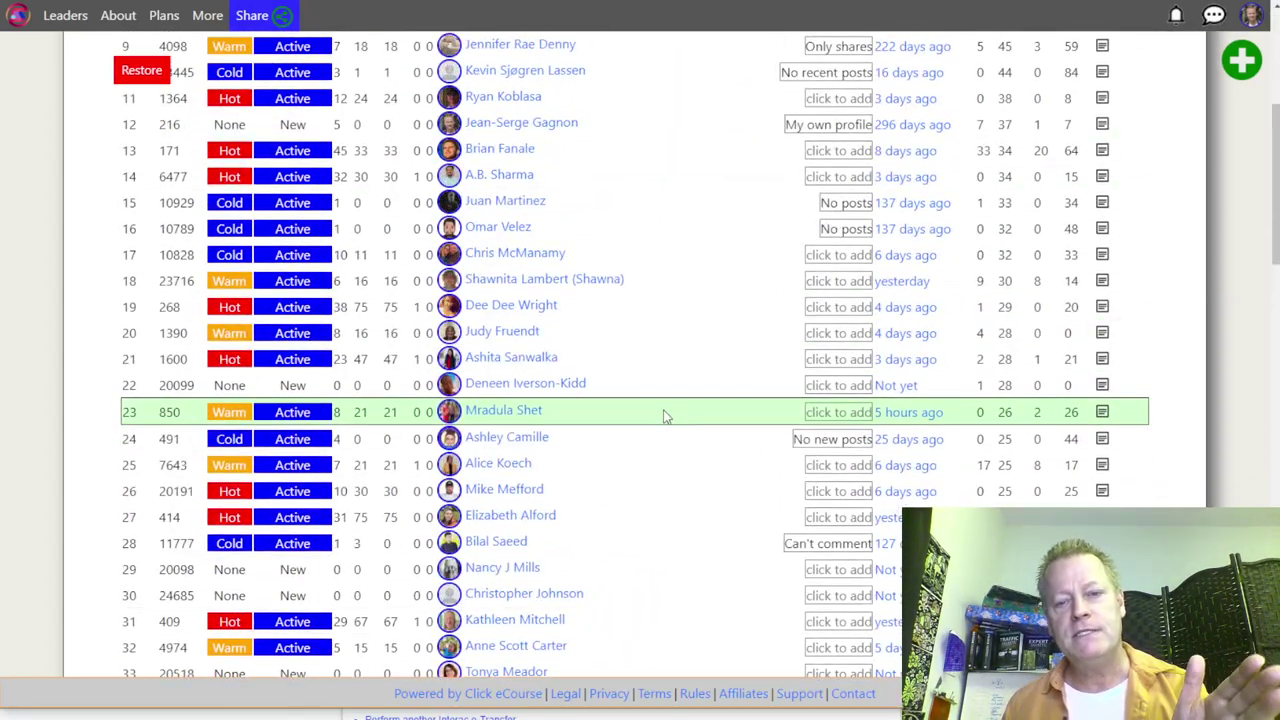
scroll(664, 414, down, 15)
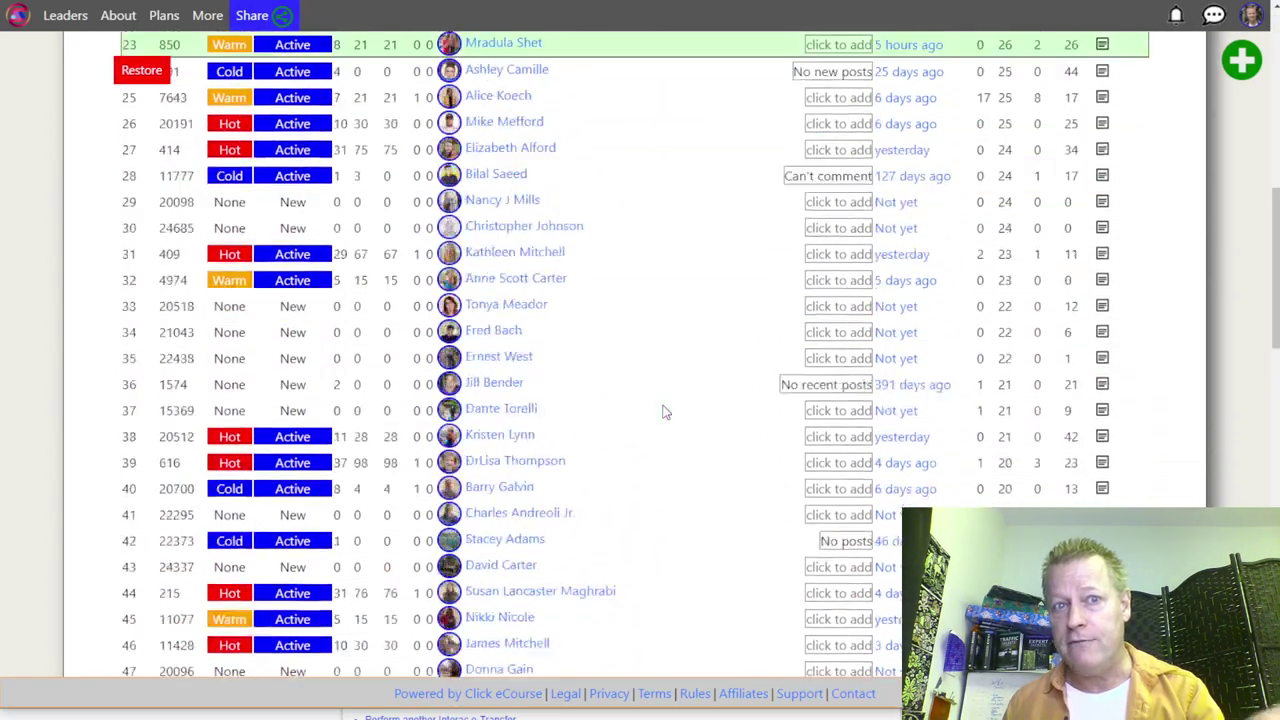
scroll(668, 408, down, 5)
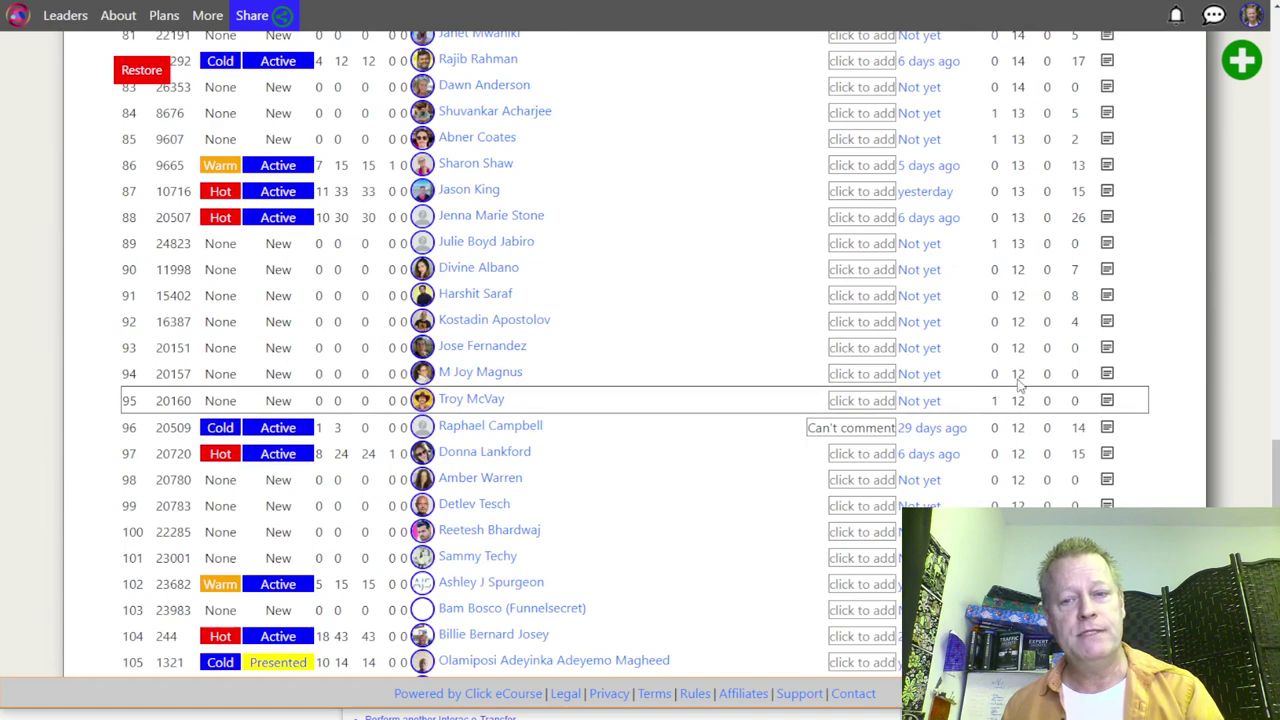
scroll(970, 357, down, 3)
scroll(970, 357, down, 3)
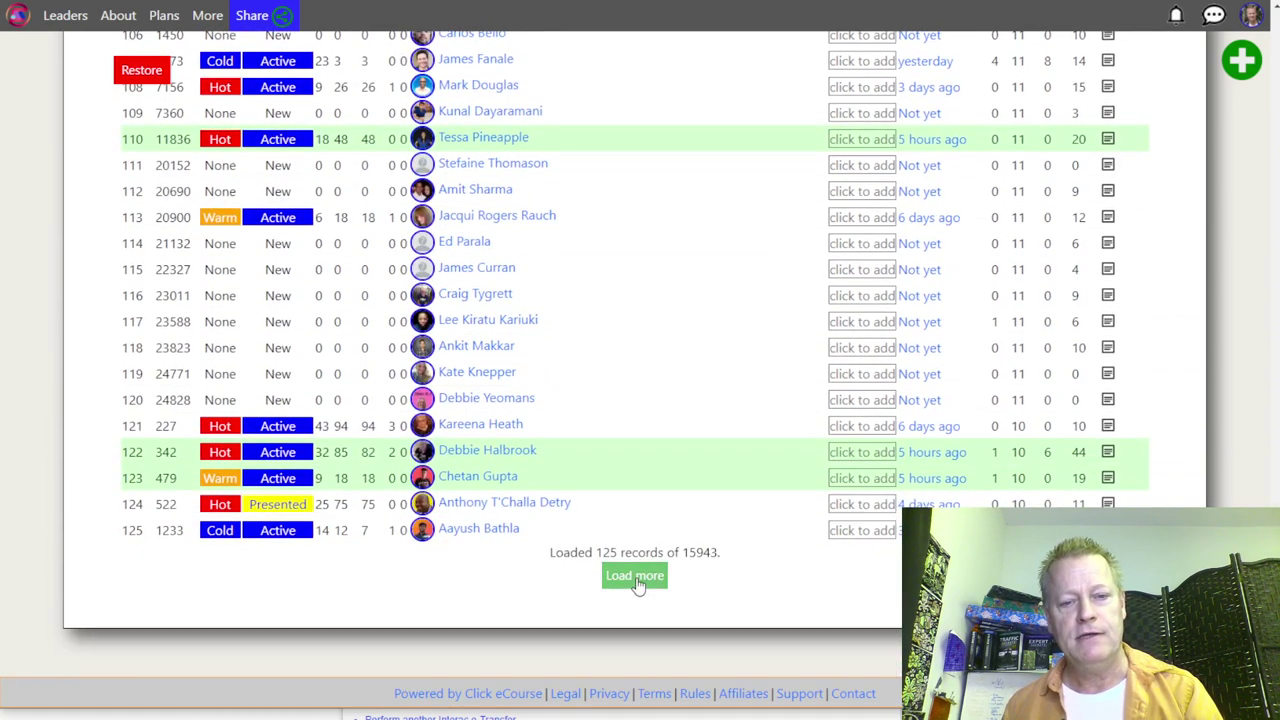
click(638, 575)
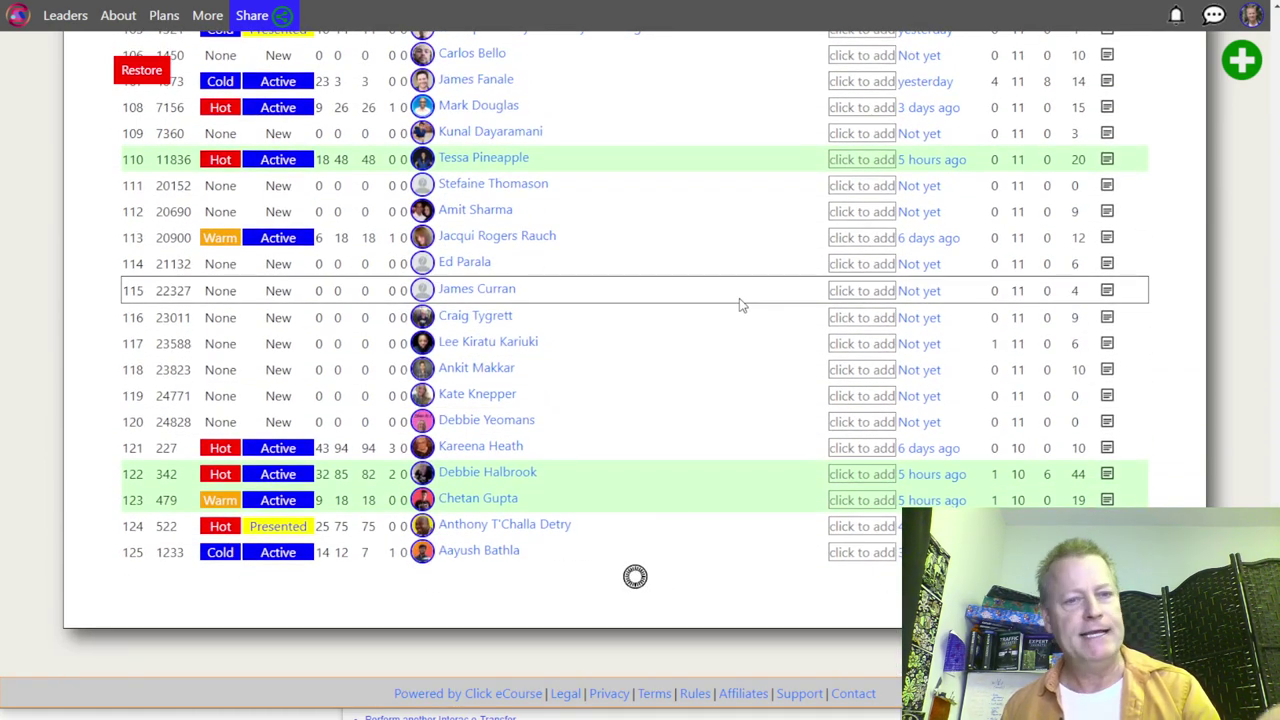
scroll(740, 305, down, 5)
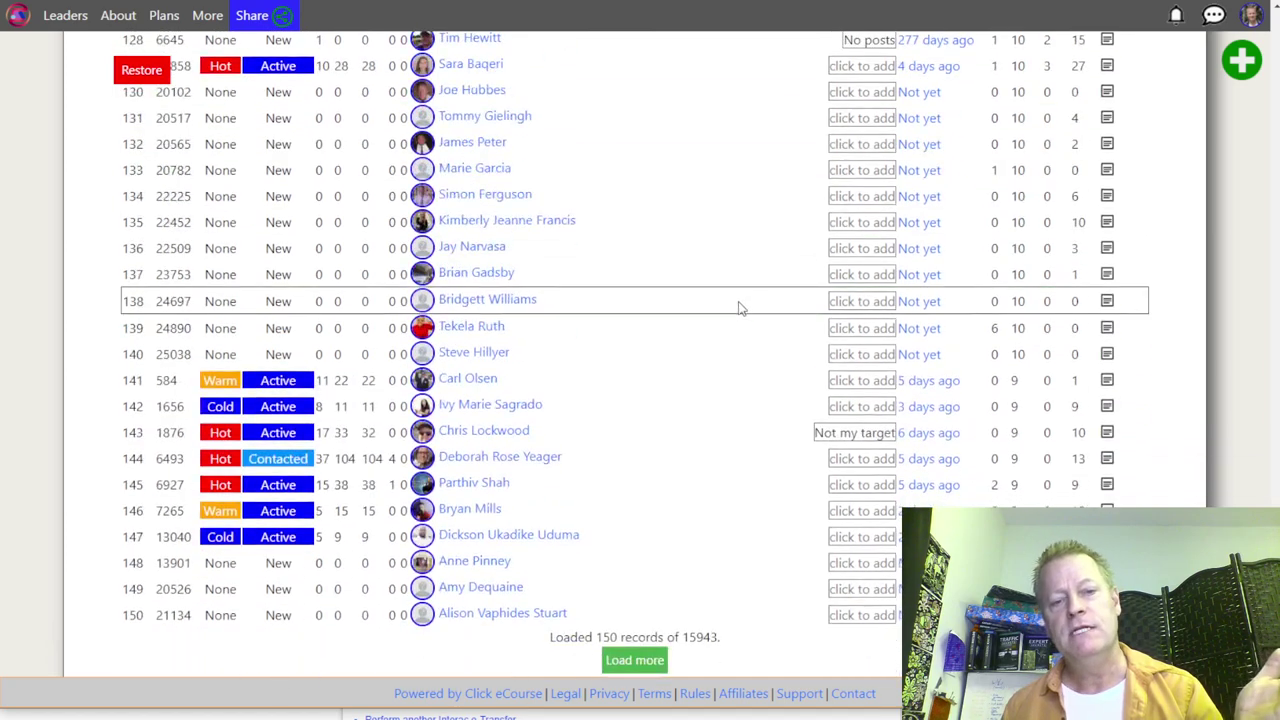
scroll(740, 305, down, 2)
click(634, 575)
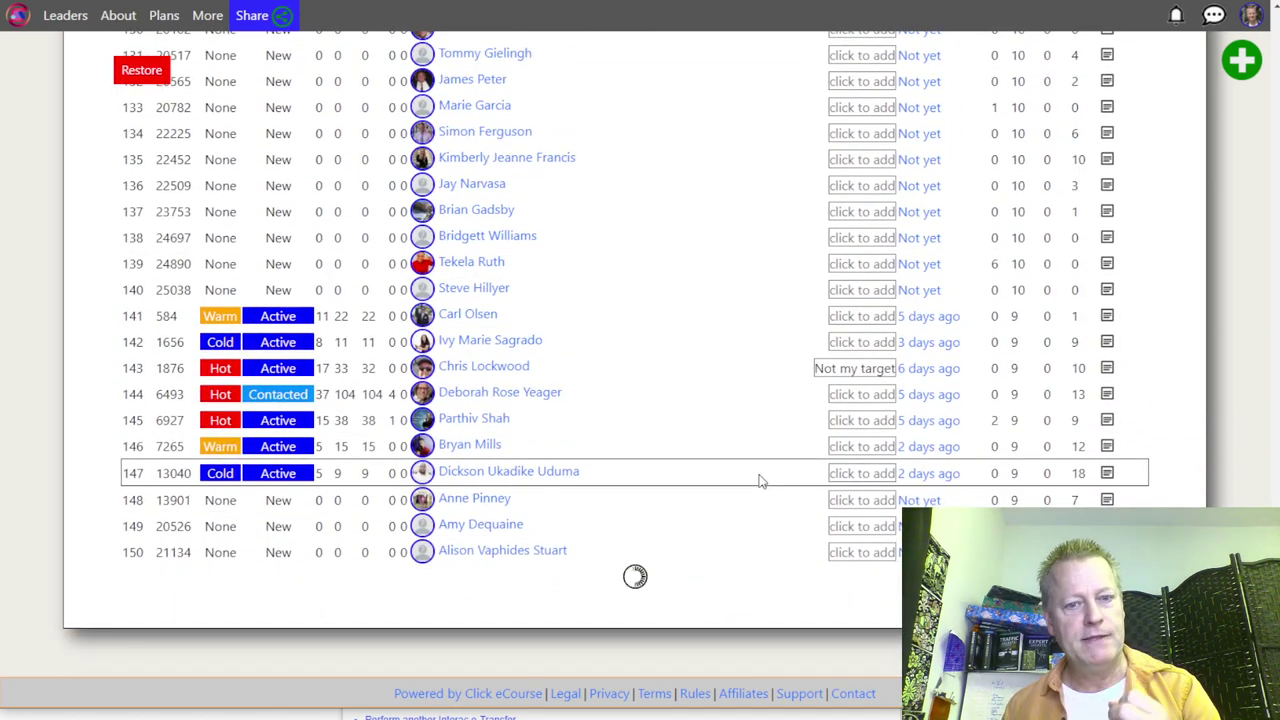
scroll(760, 481, down, 6)
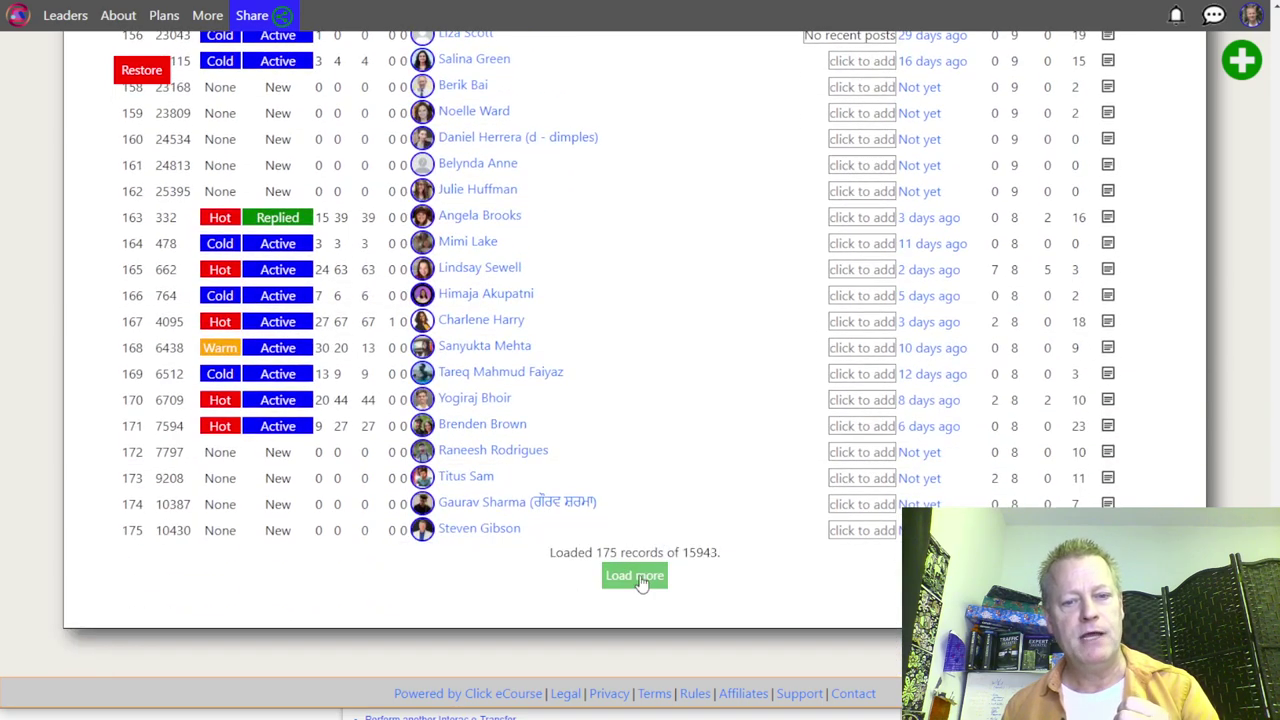
Step: Load more contacts toward 200 records, then scroll through the new FC-ordered rows back to the top
click(636, 576)
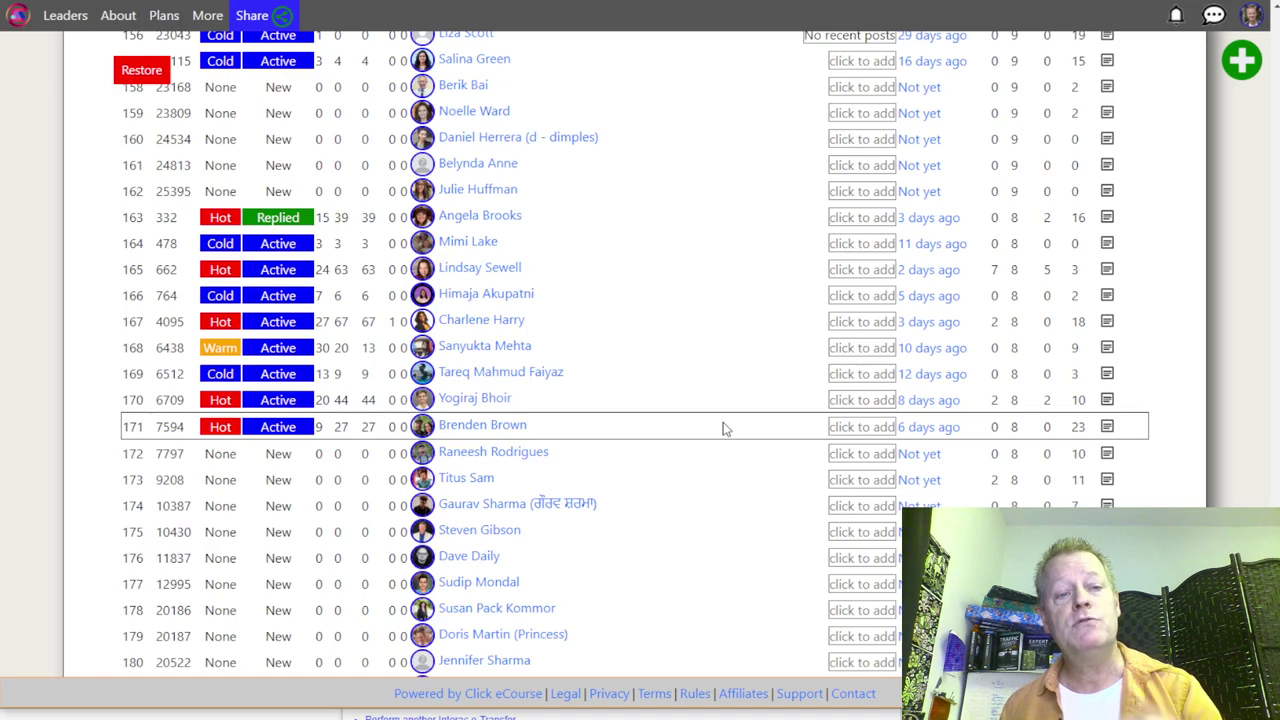
scroll(723, 422, down, 6)
scroll(706, 420, up, 15)
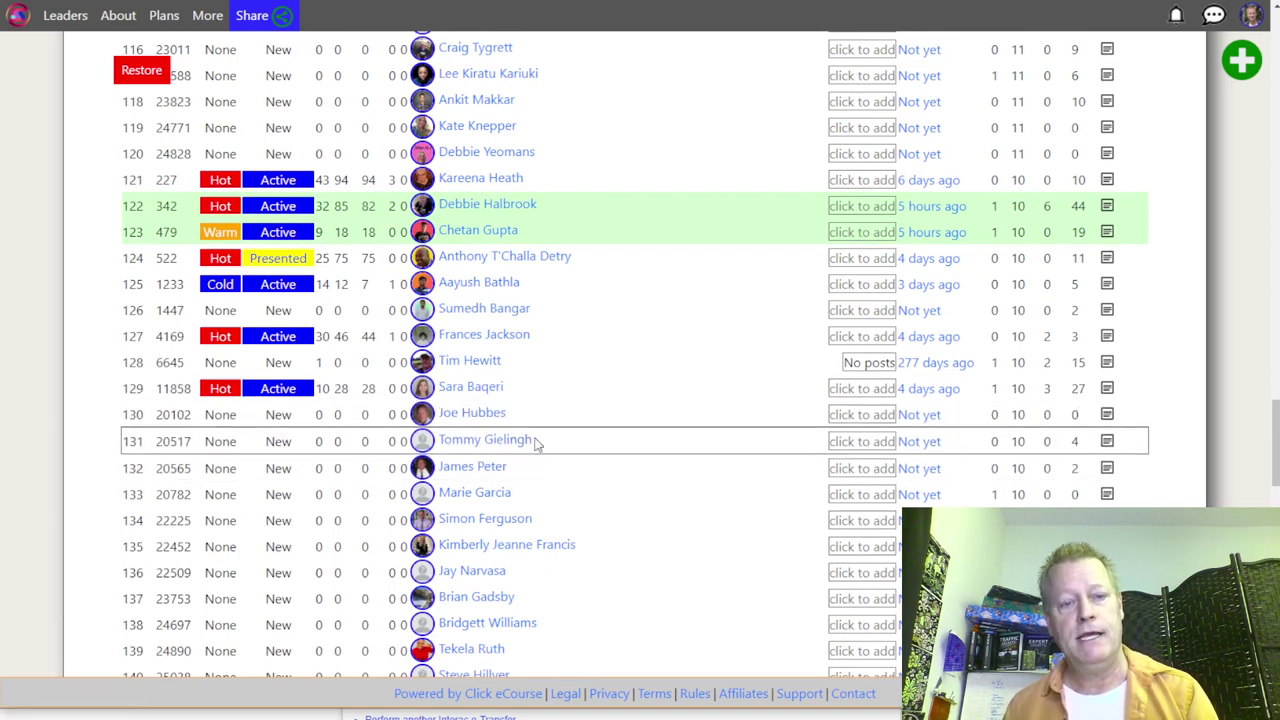
scroll(590, 480, down, 1)
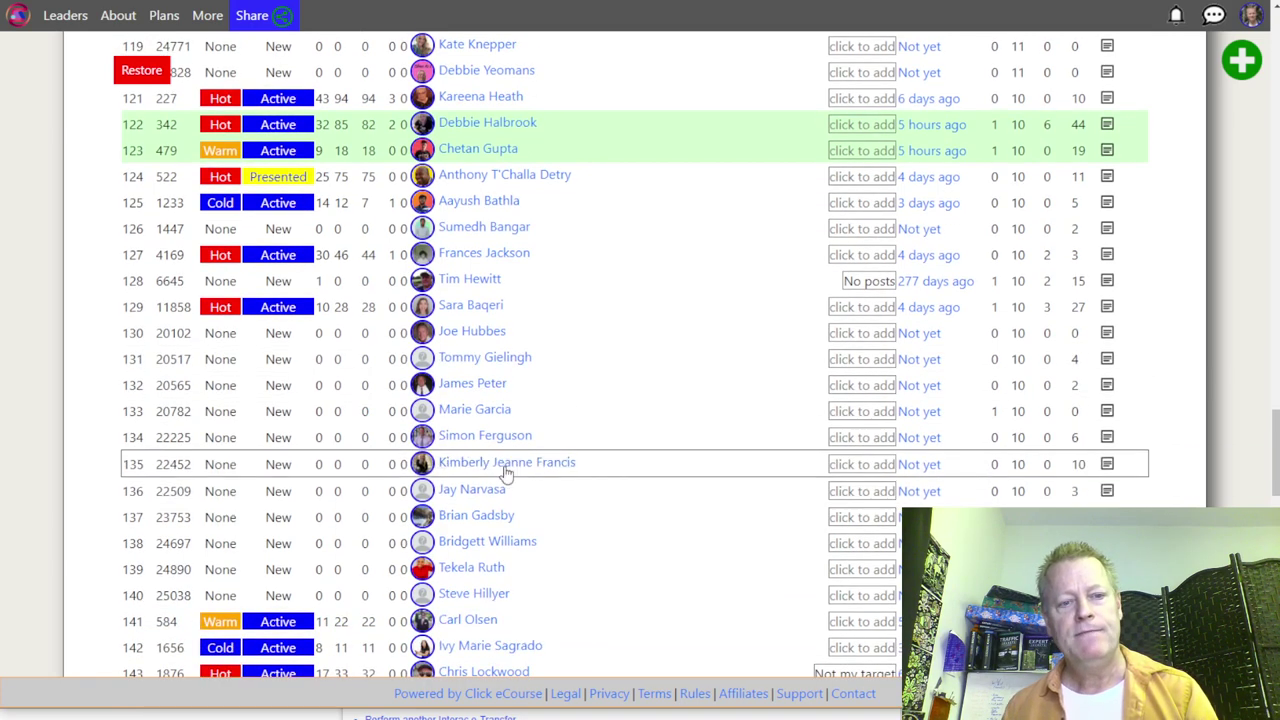
scroll(507, 480, down, 2)
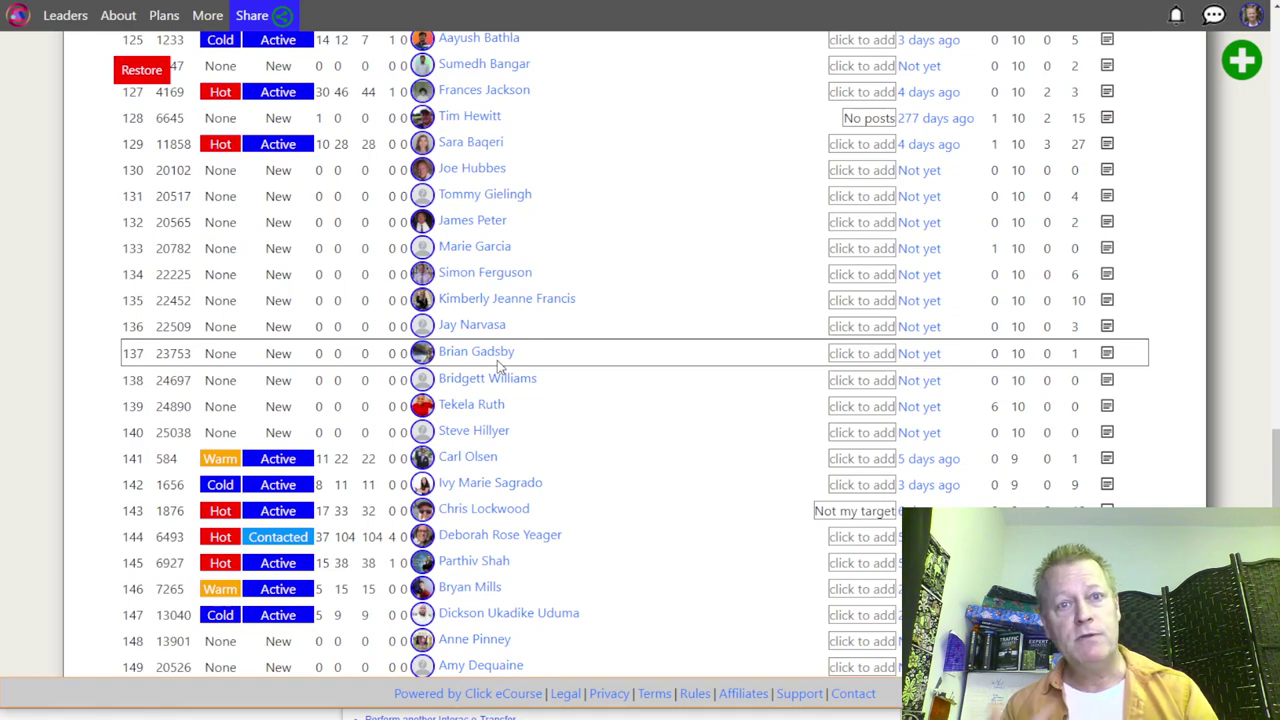
scroll(499, 367, up, 10)
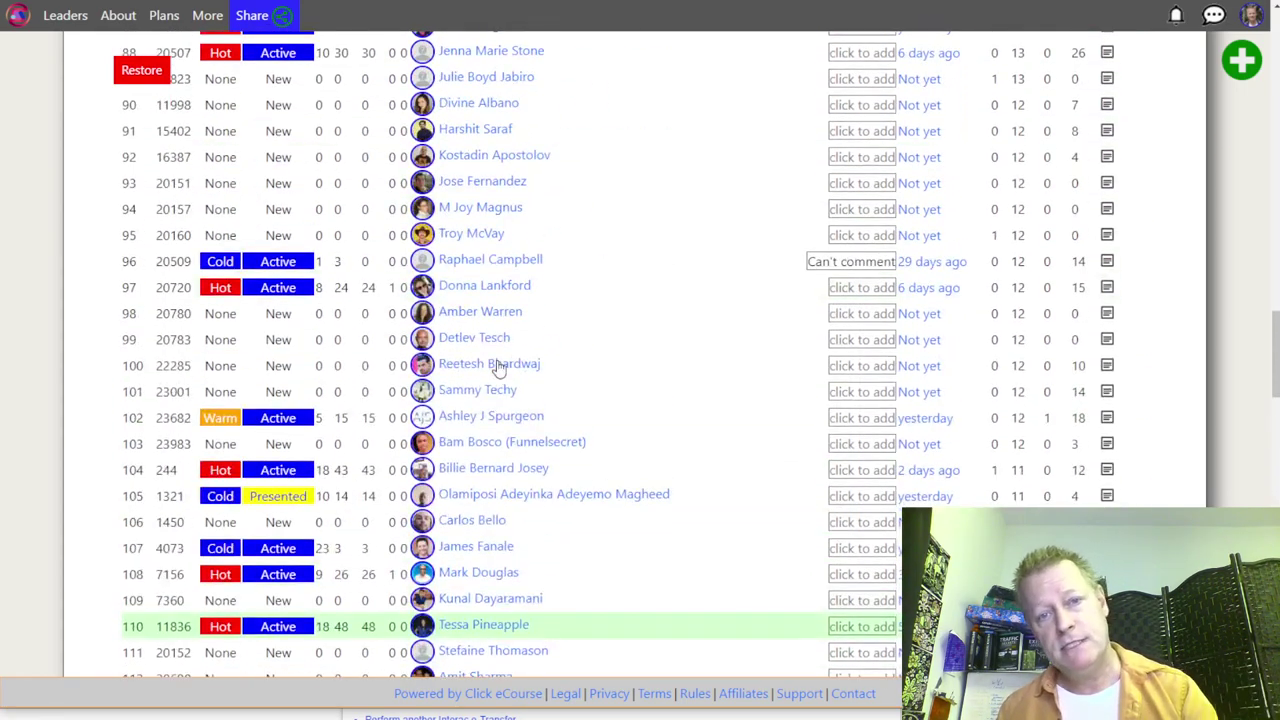
scroll(499, 367, up, 15)
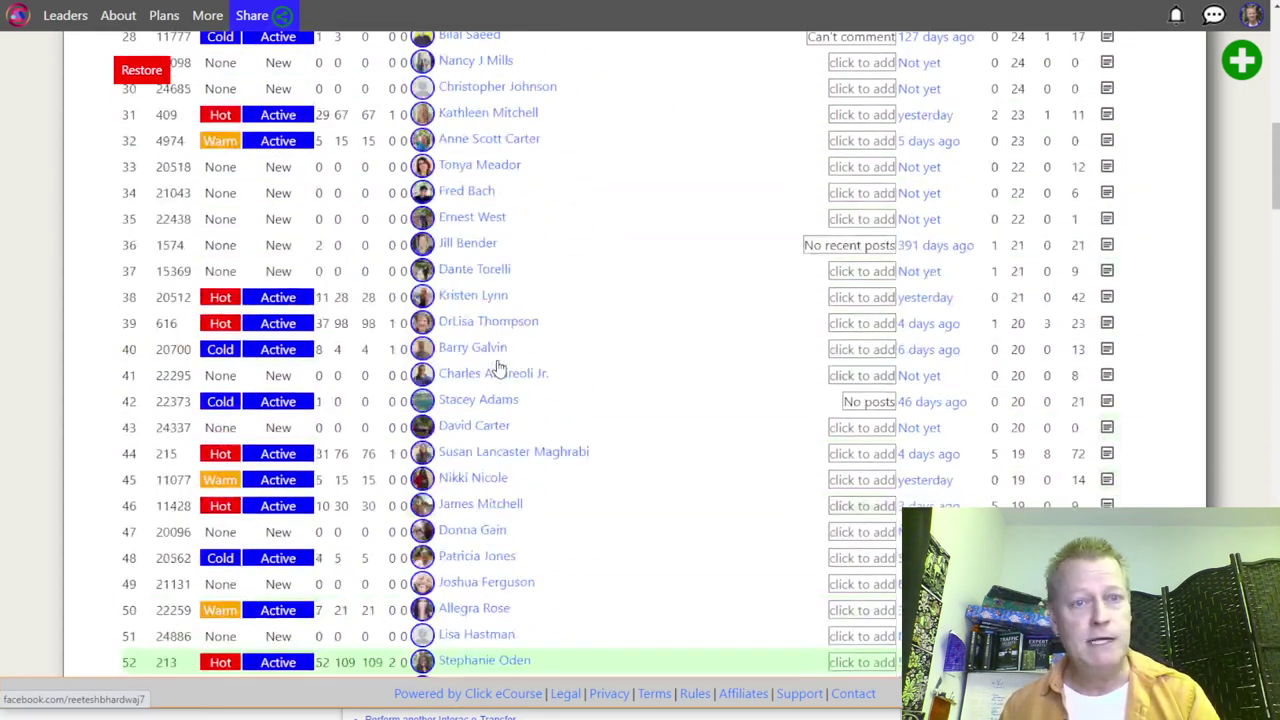
scroll(499, 367, up, 8)
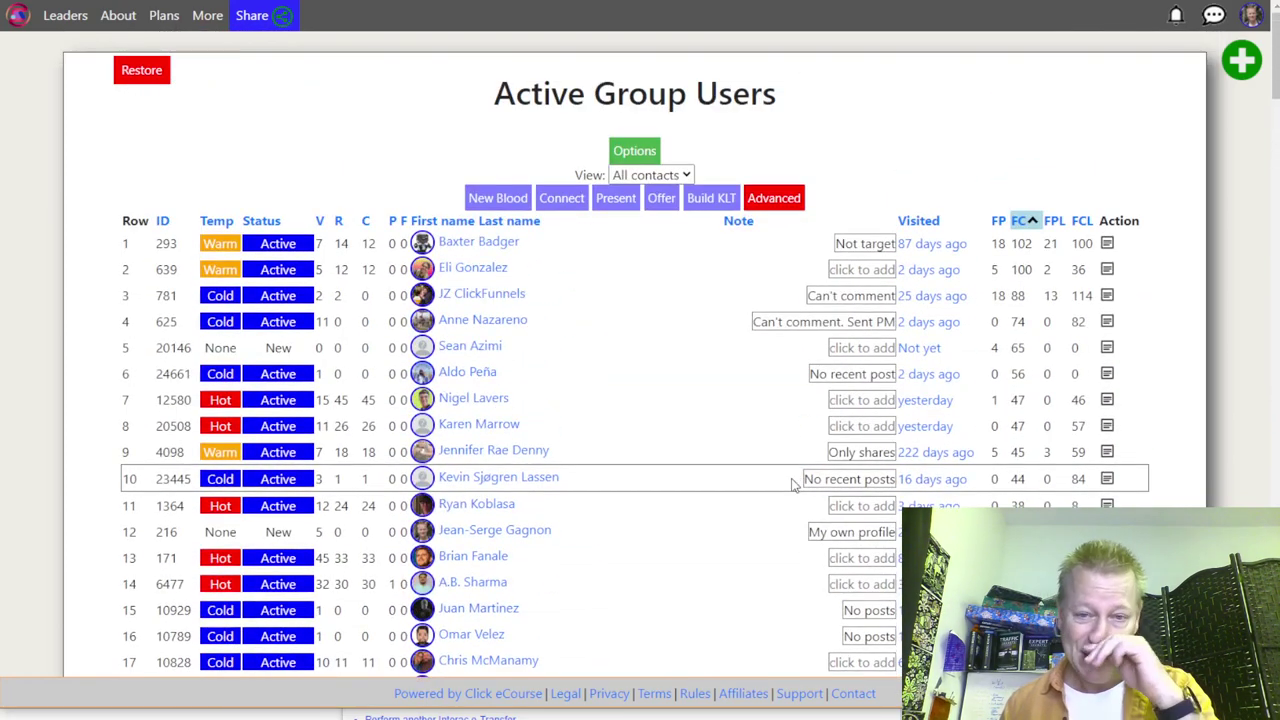
scroll(724, 490, down, 12)
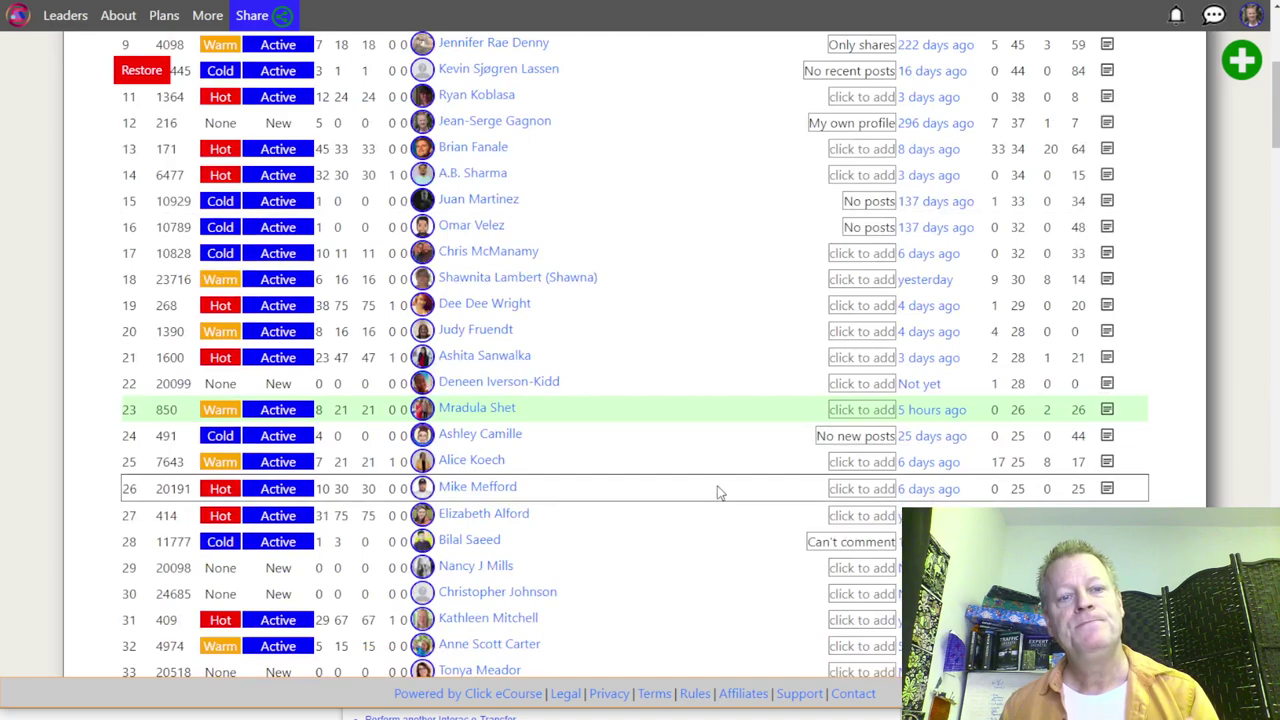
scroll(724, 483, down, 4)
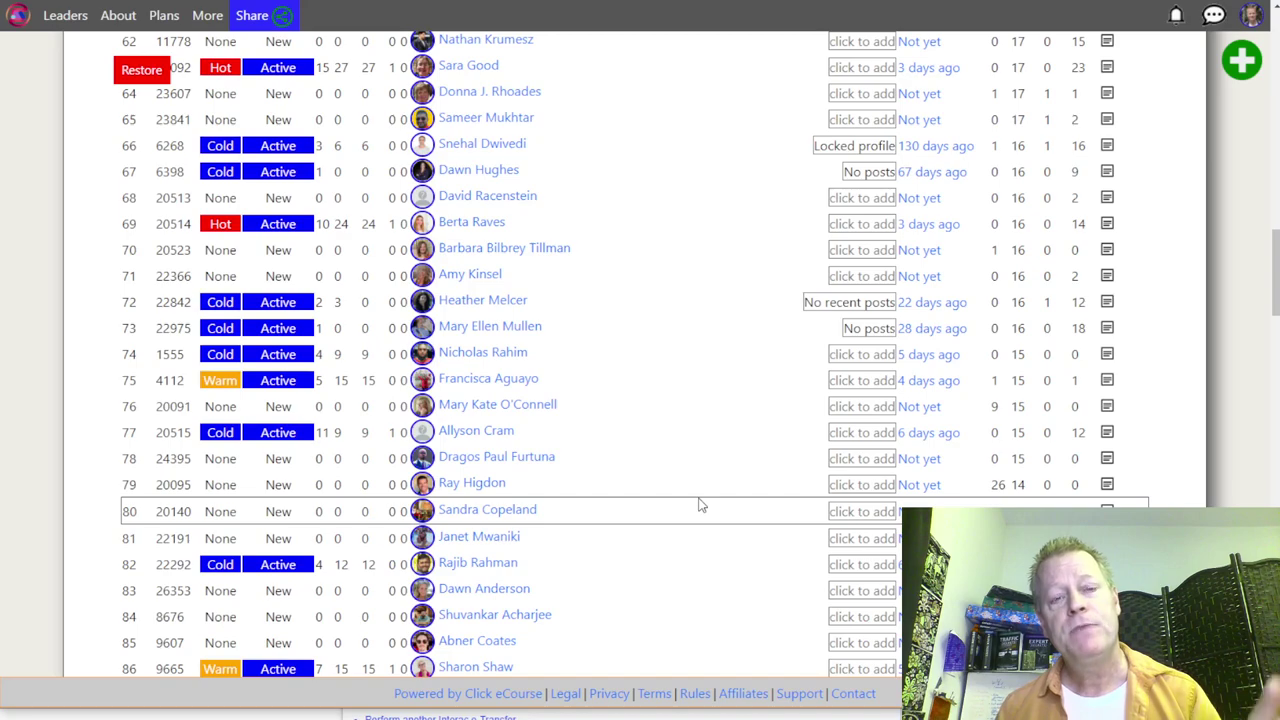
scroll(658, 535, up, 15)
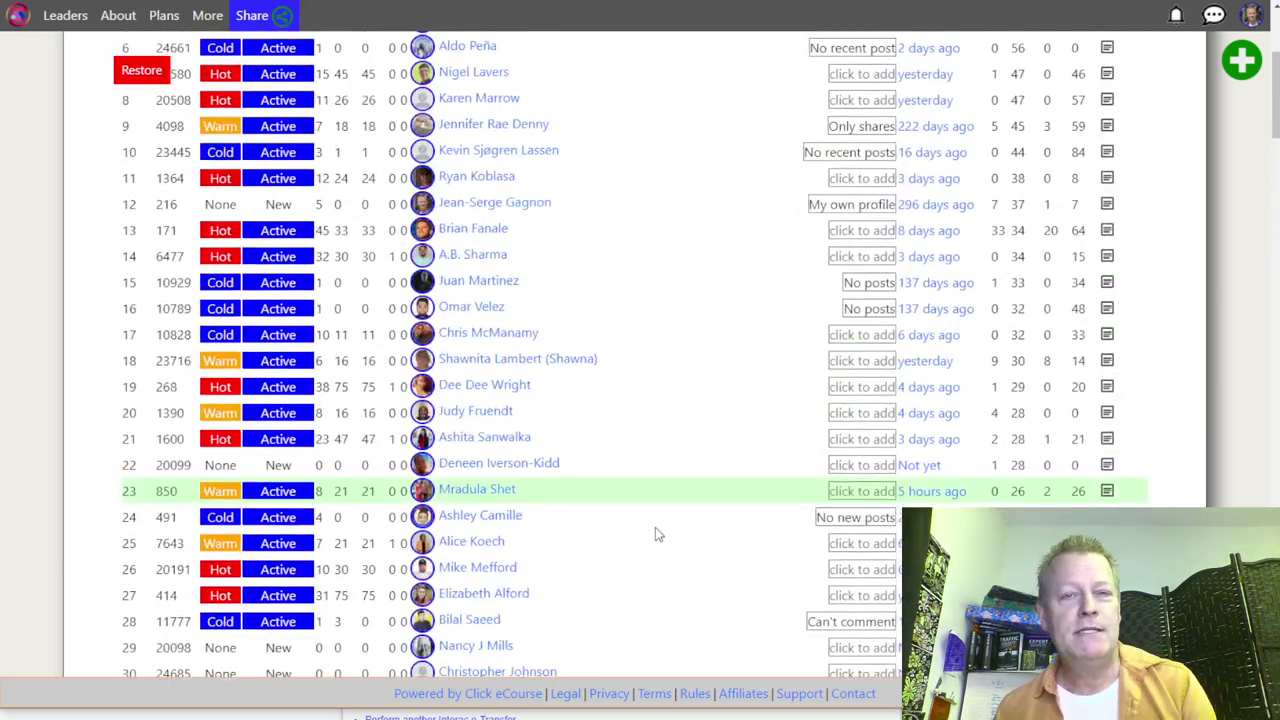
scroll(658, 535, up, 3)
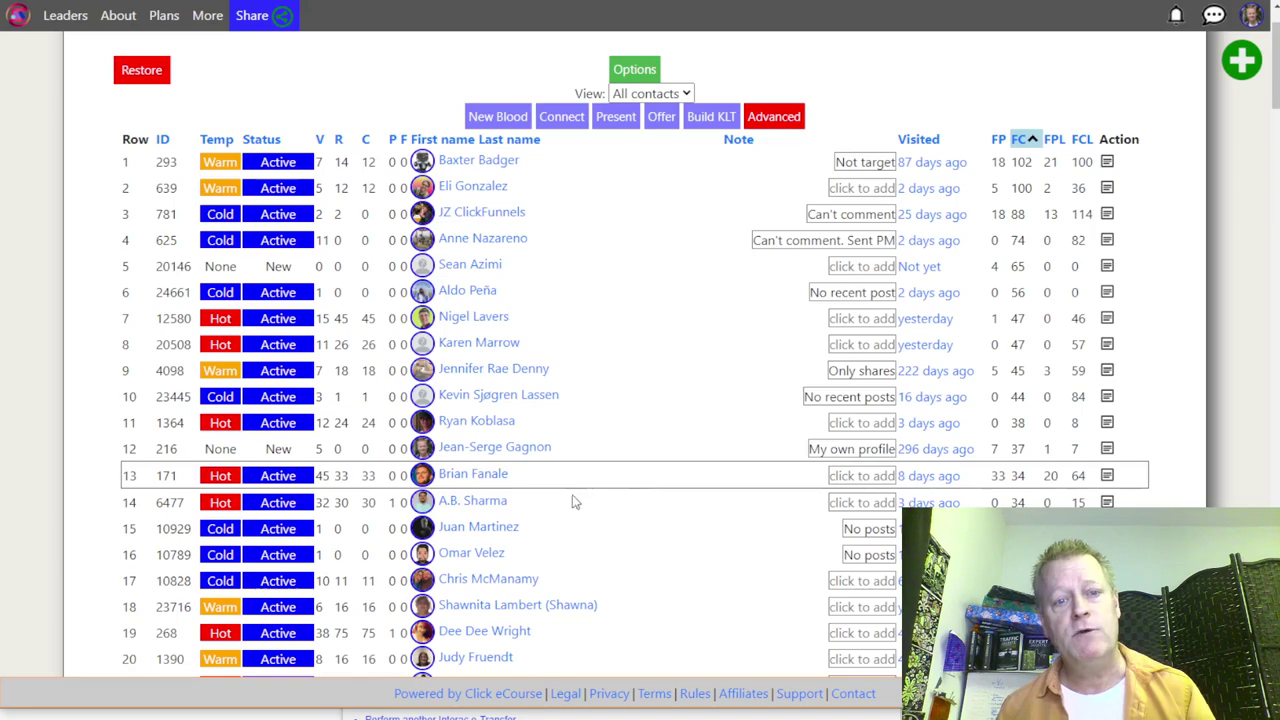
scroll(714, 275, down, 3)
scroll(714, 276, down, 13)
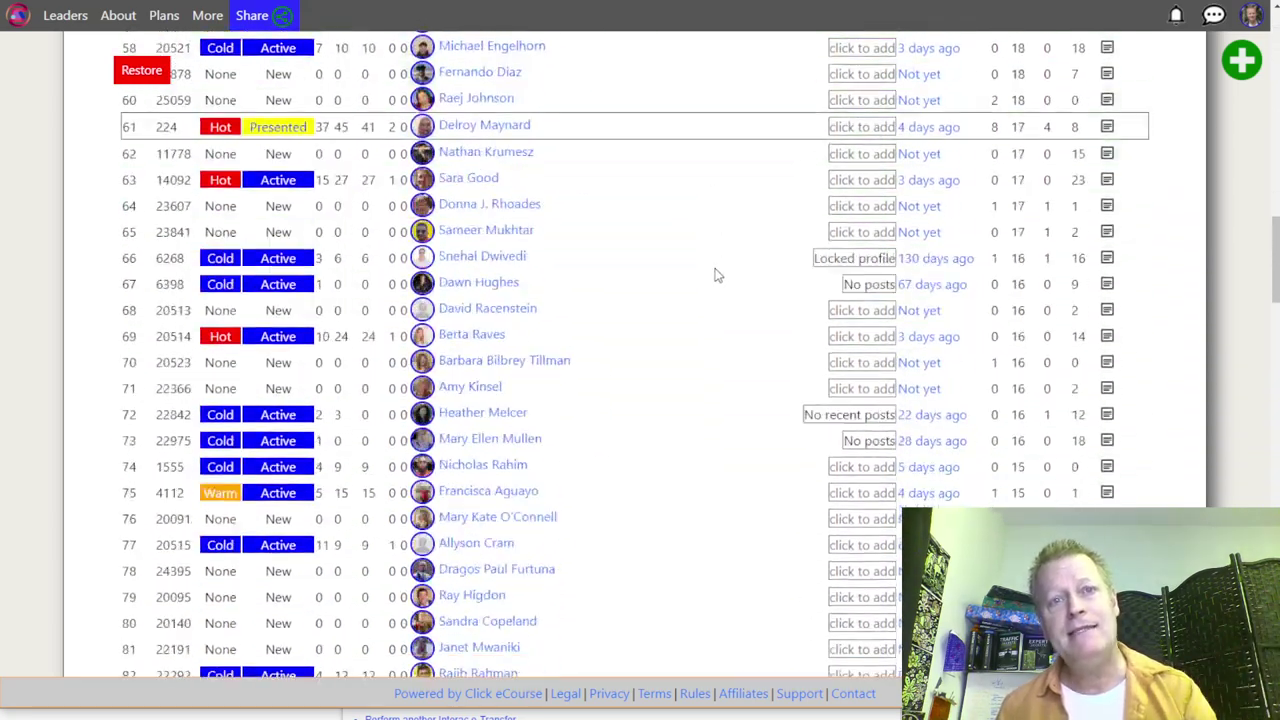
scroll(706, 286, down, 4)
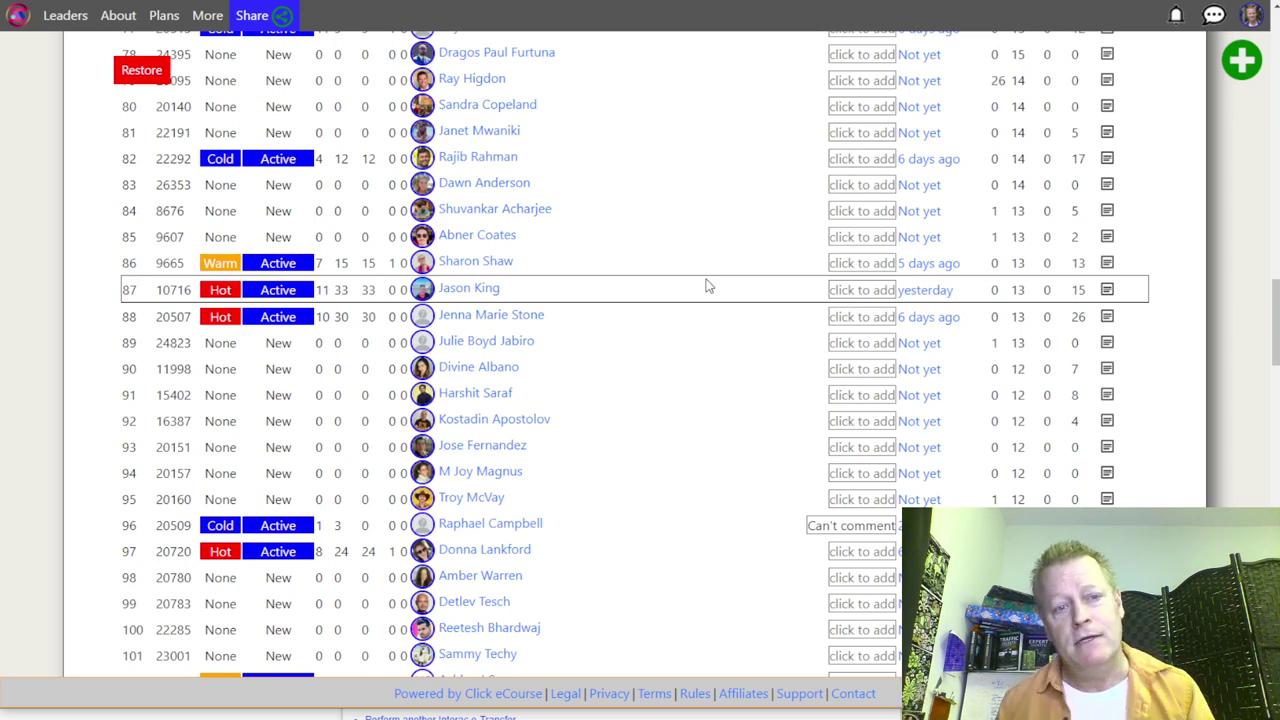
scroll(690, 405, down, 9)
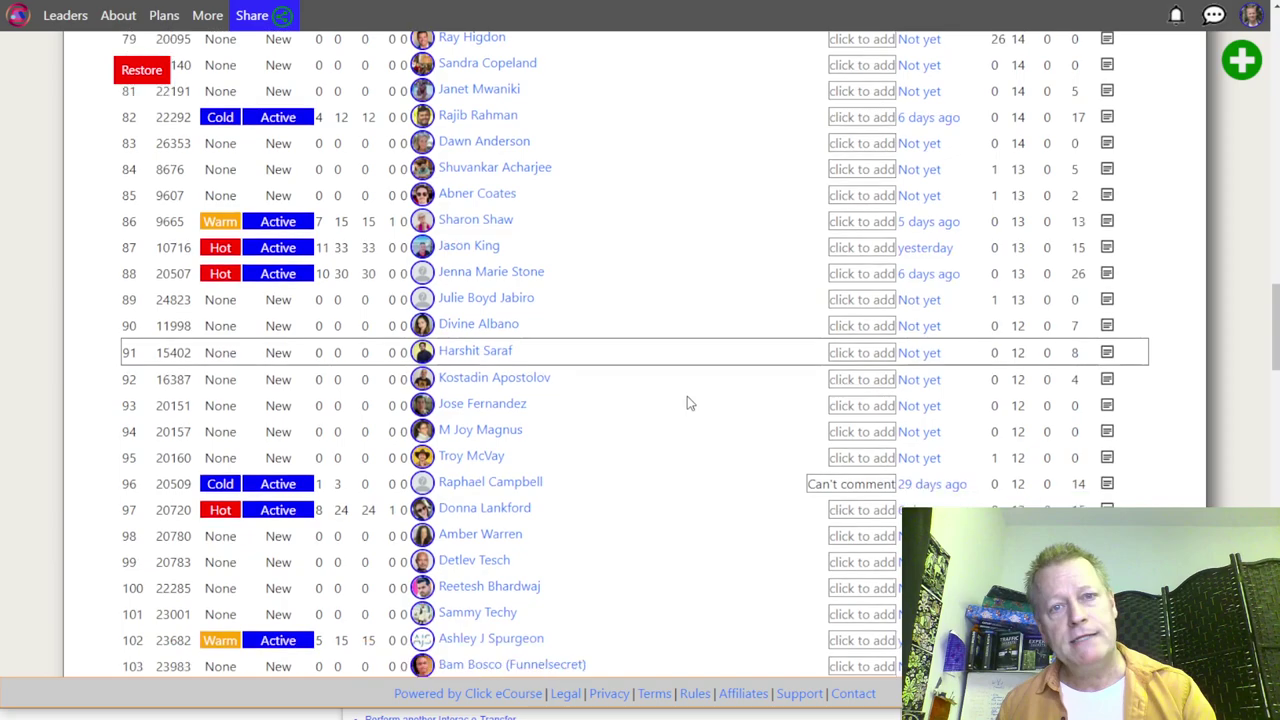
scroll(695, 400, down, 10)
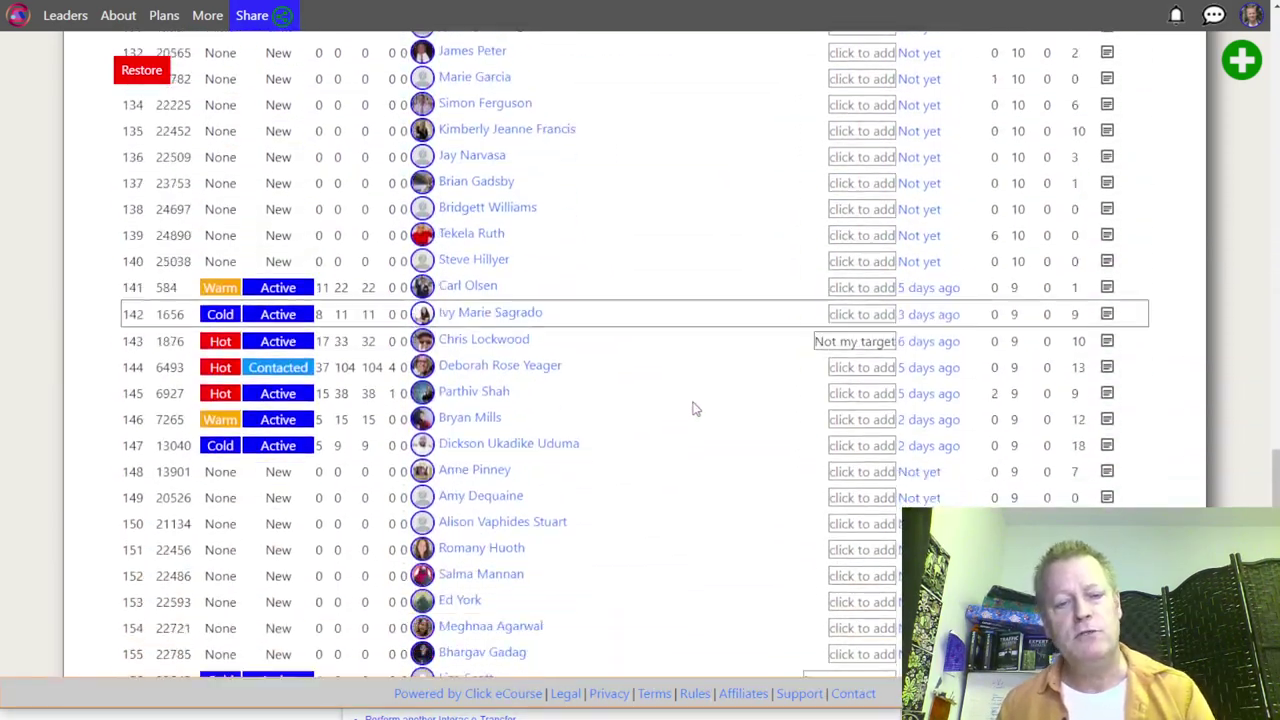
scroll(692, 410, down, 4)
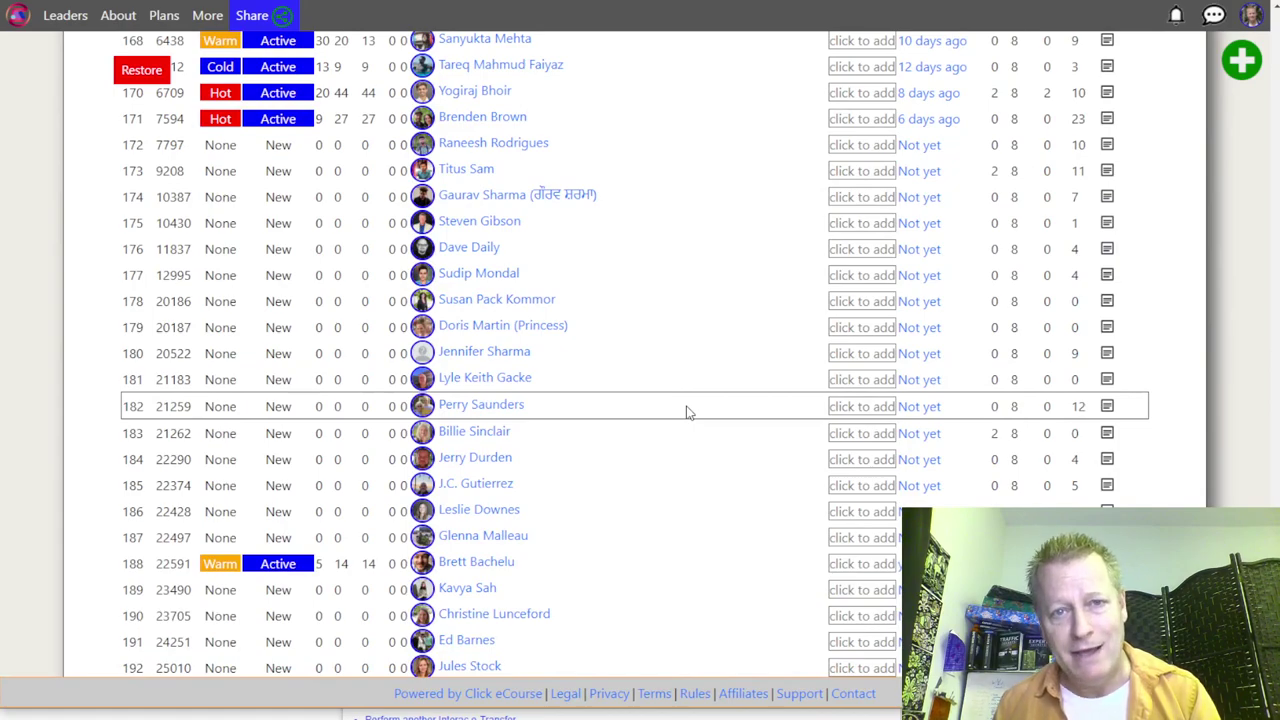
scroll(686, 412, down, 4)
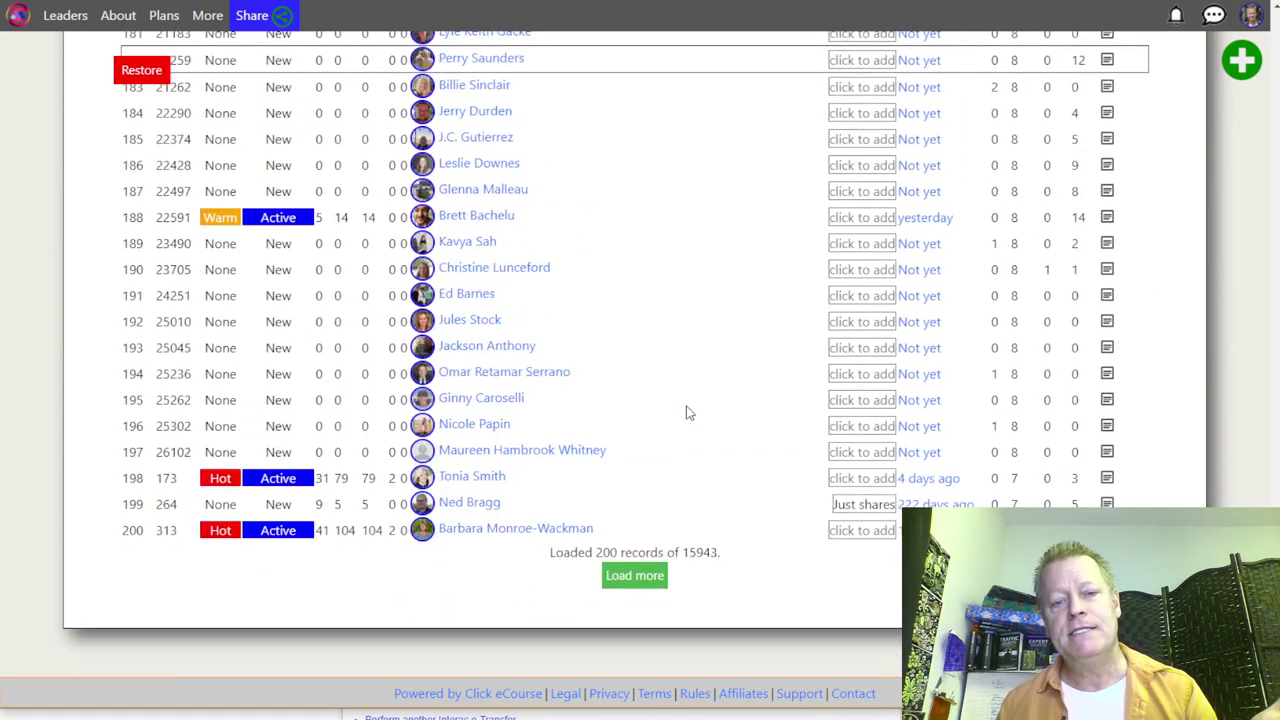
scroll(686, 412, up, 16)
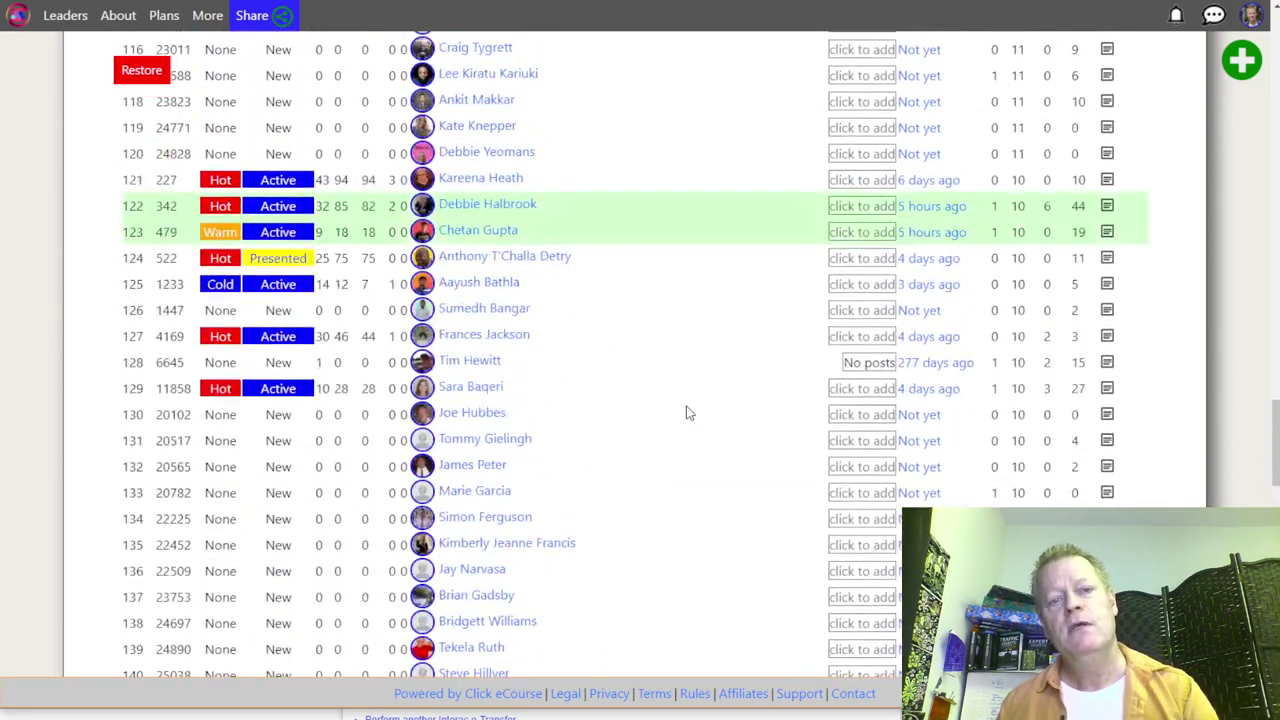
scroll(686, 412, up, 5)
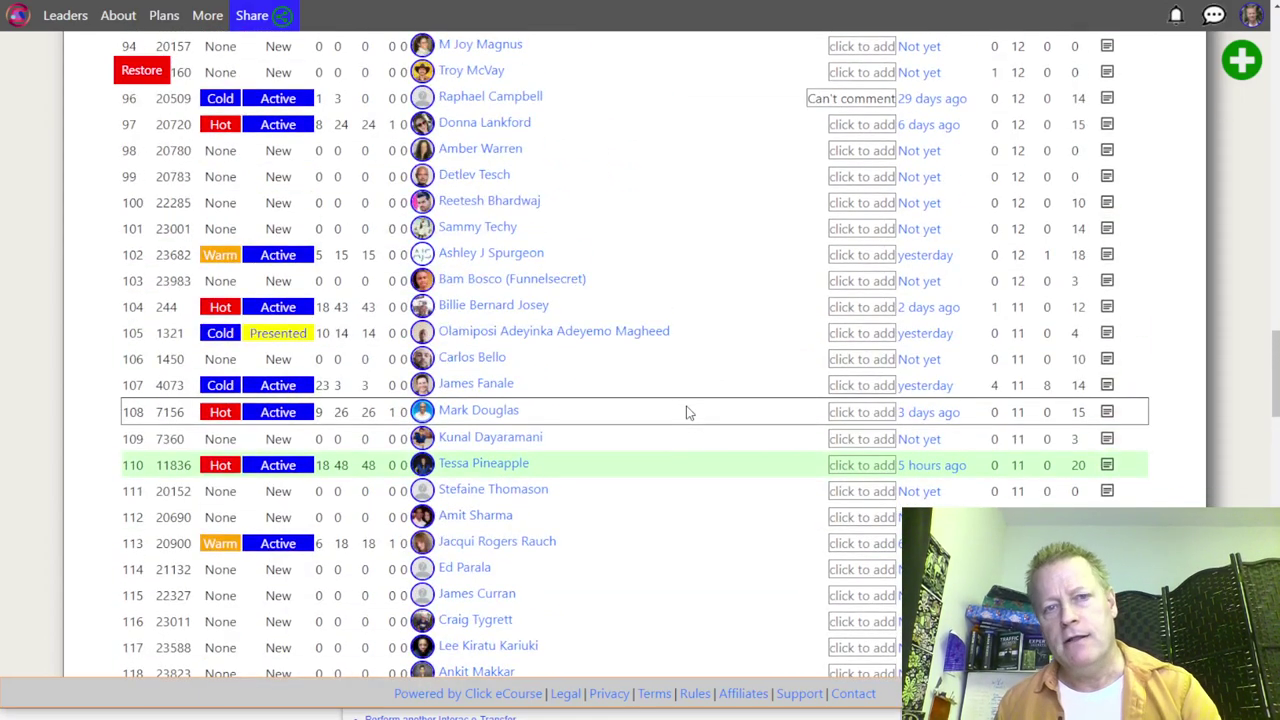
scroll(686, 412, up, 16)
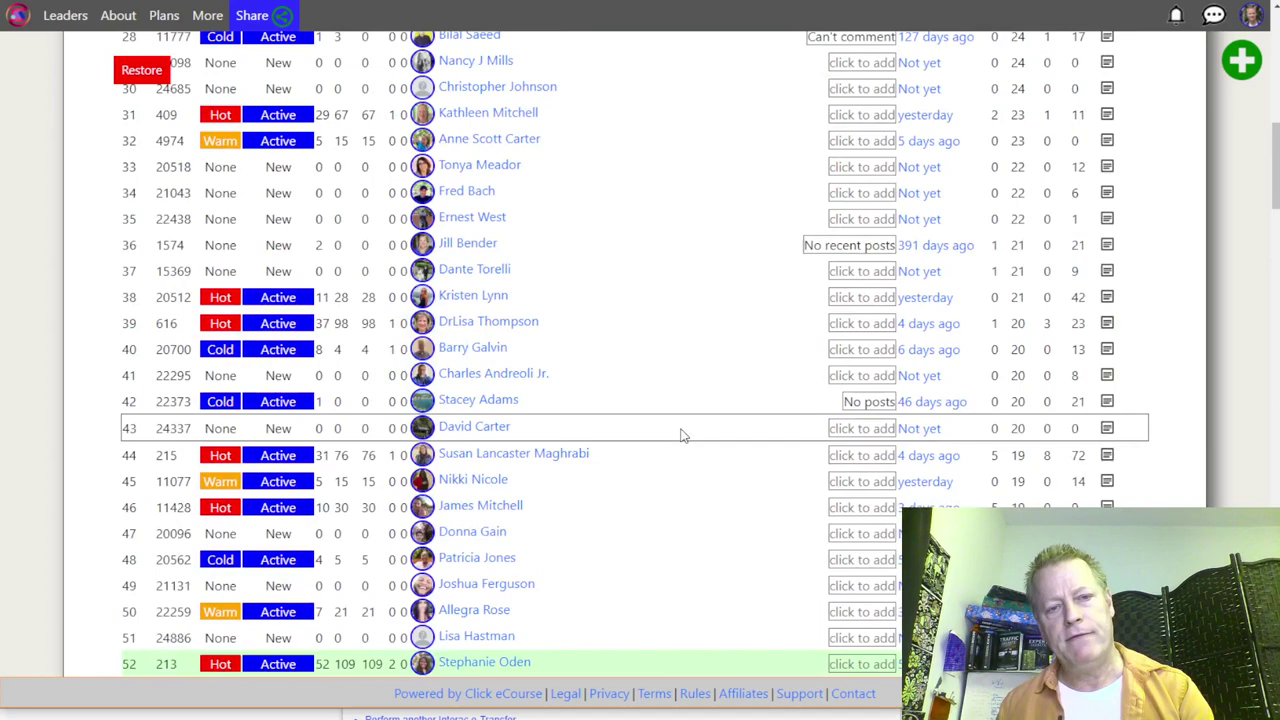
scroll(682, 435, up, 8)
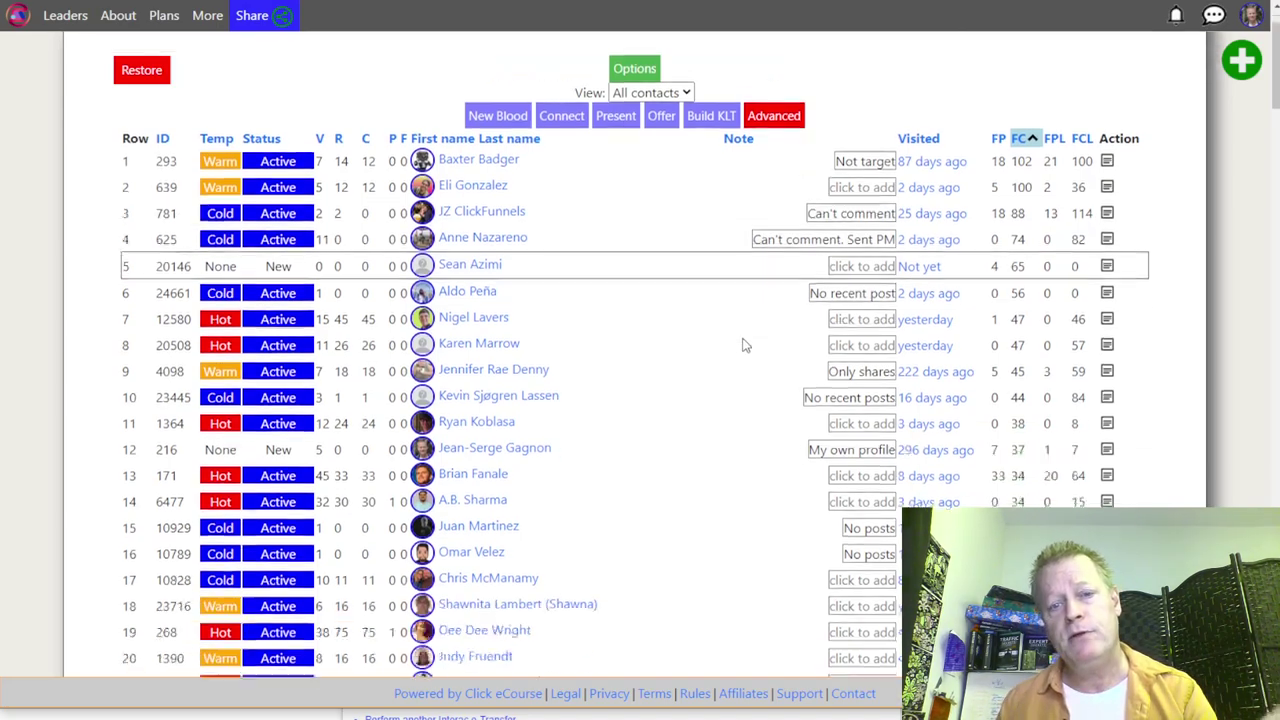
scroll(741, 345, down, 6)
scroll(741, 354, down, 7)
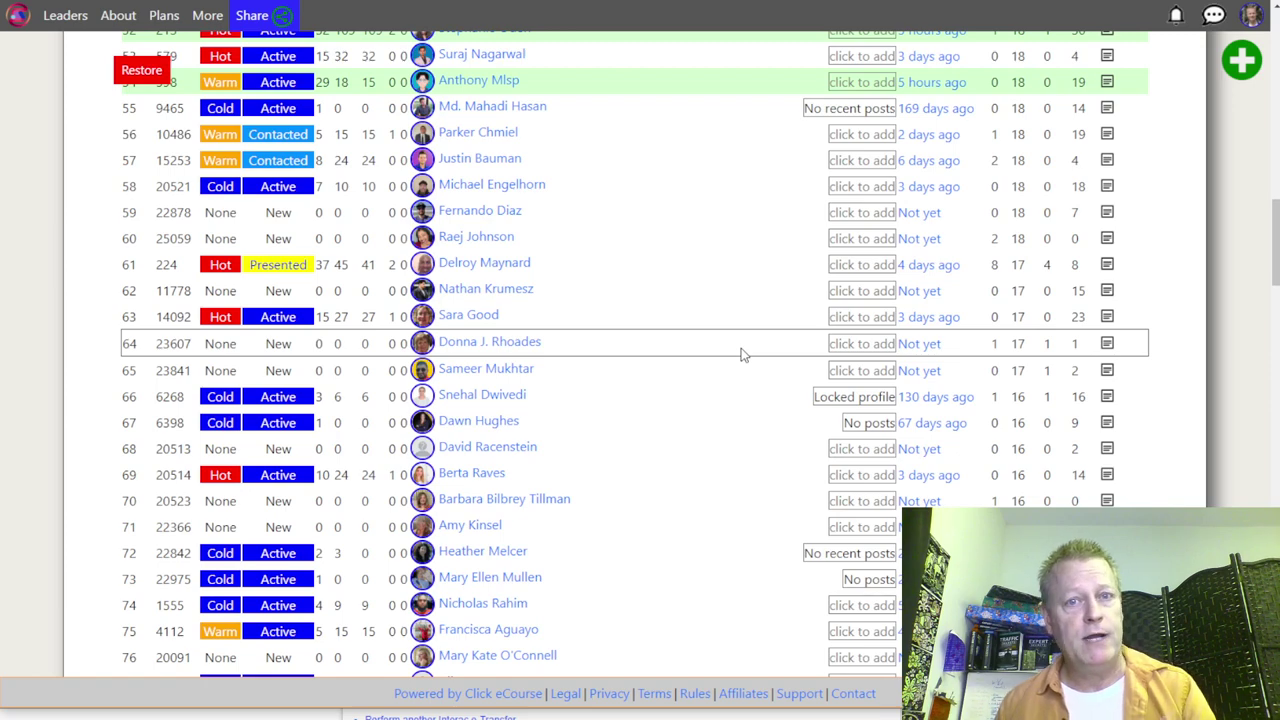
scroll(741, 354, up, 3)
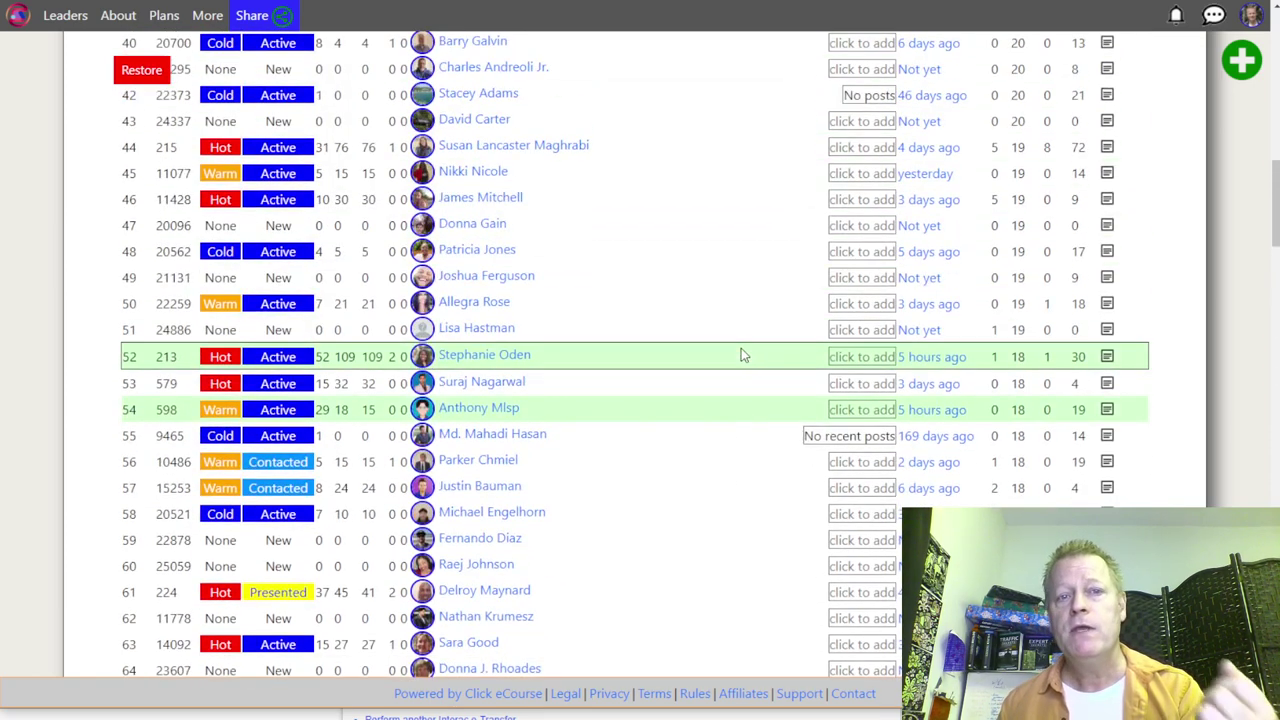
scroll(741, 355, up, 5)
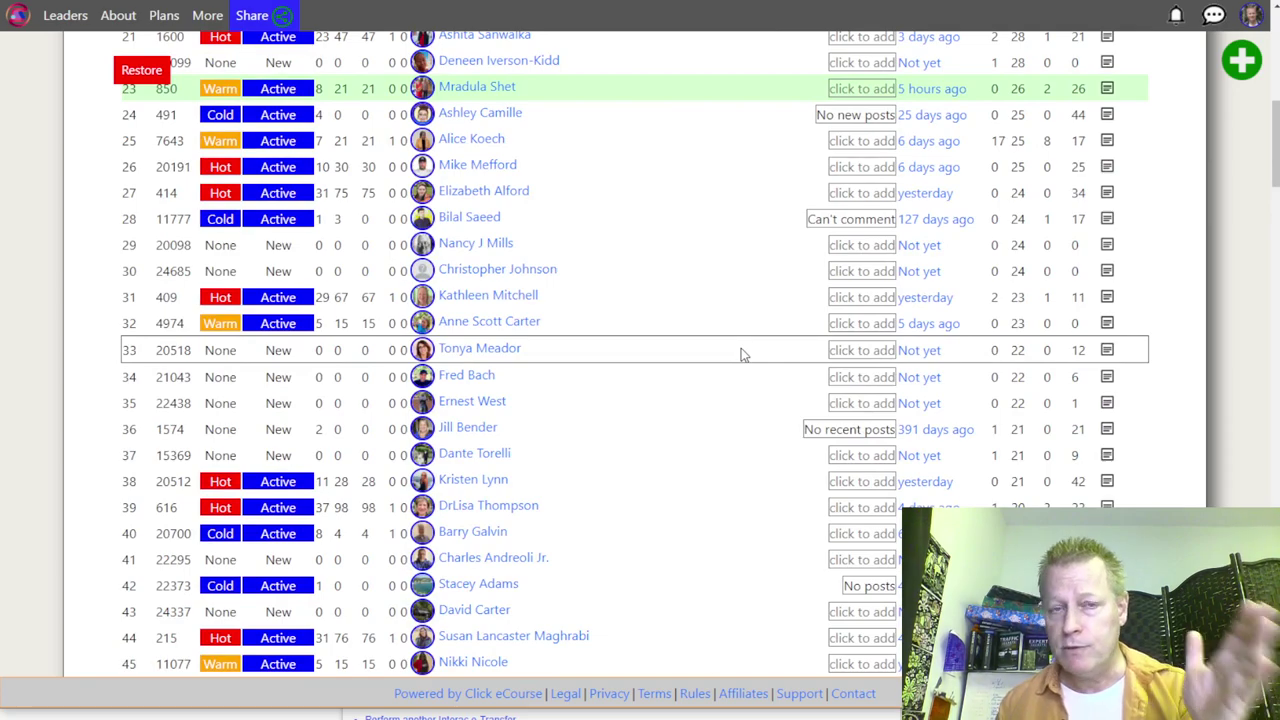
scroll(741, 352, up, 6)
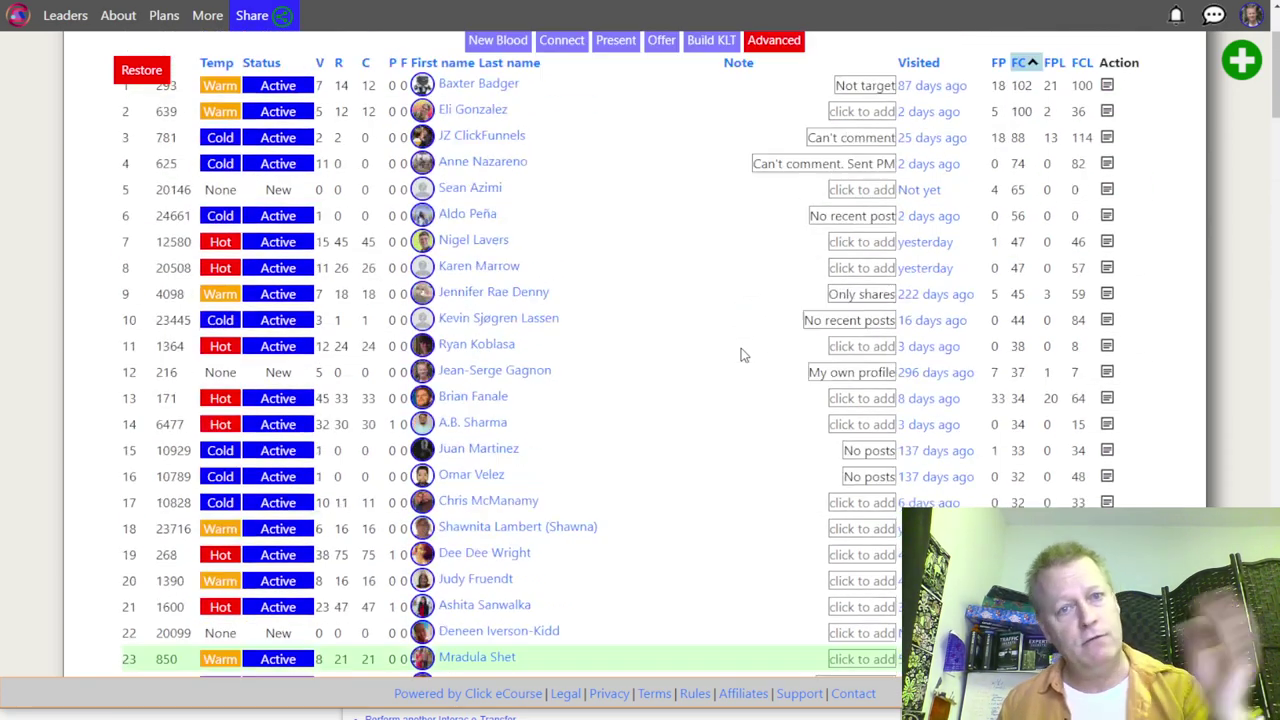
scroll(740, 354, down, 3)
scroll(740, 352, down, 19)
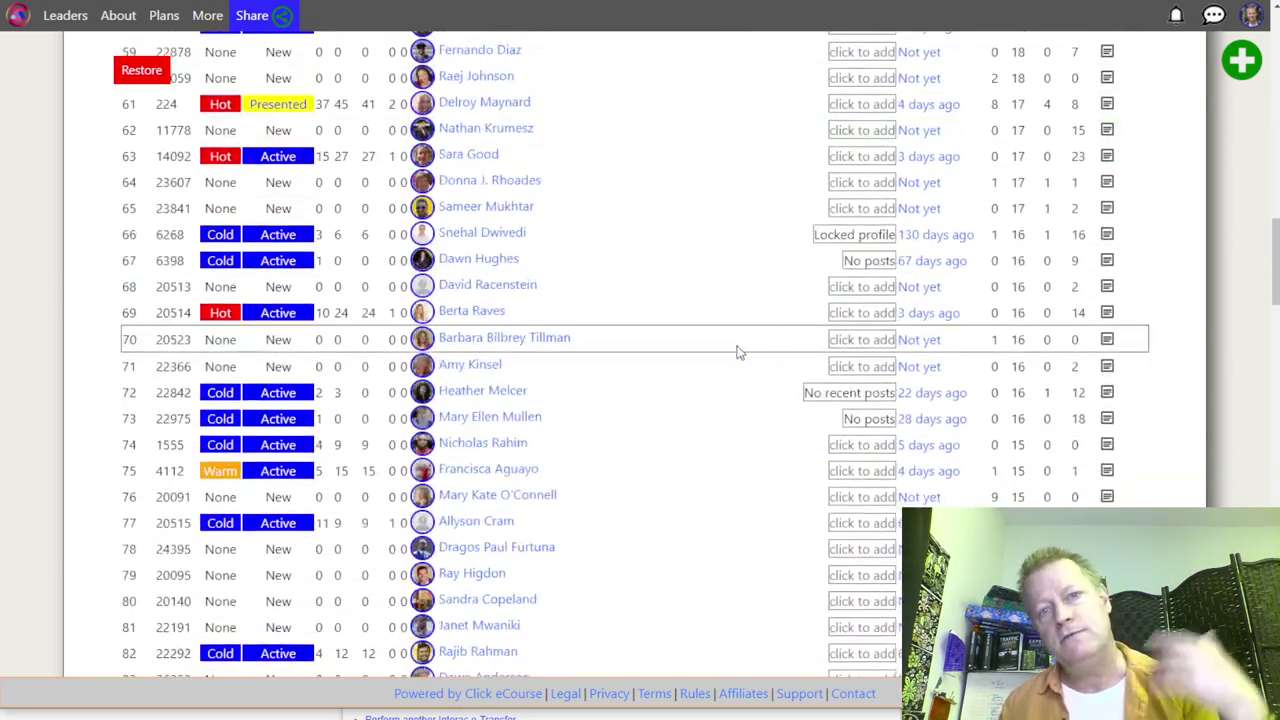
scroll(741, 345, down, 4)
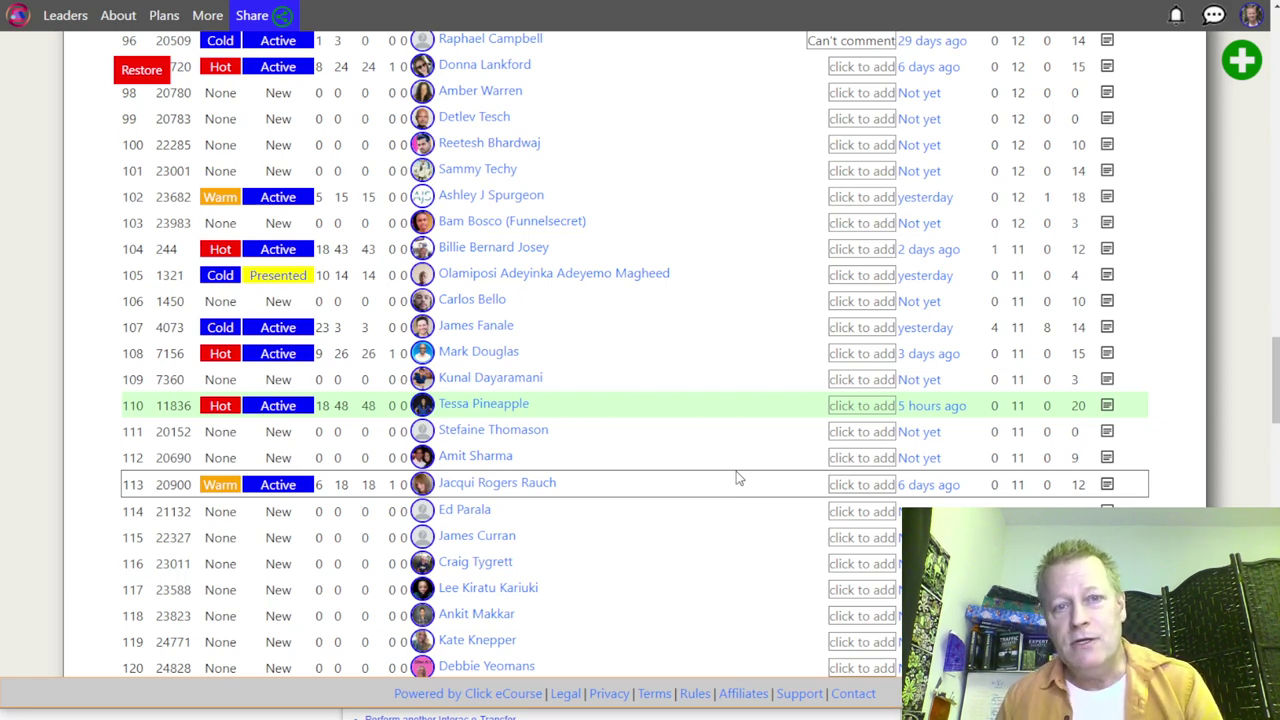
scroll(718, 462, down, 3)
scroll(716, 457, down, 5)
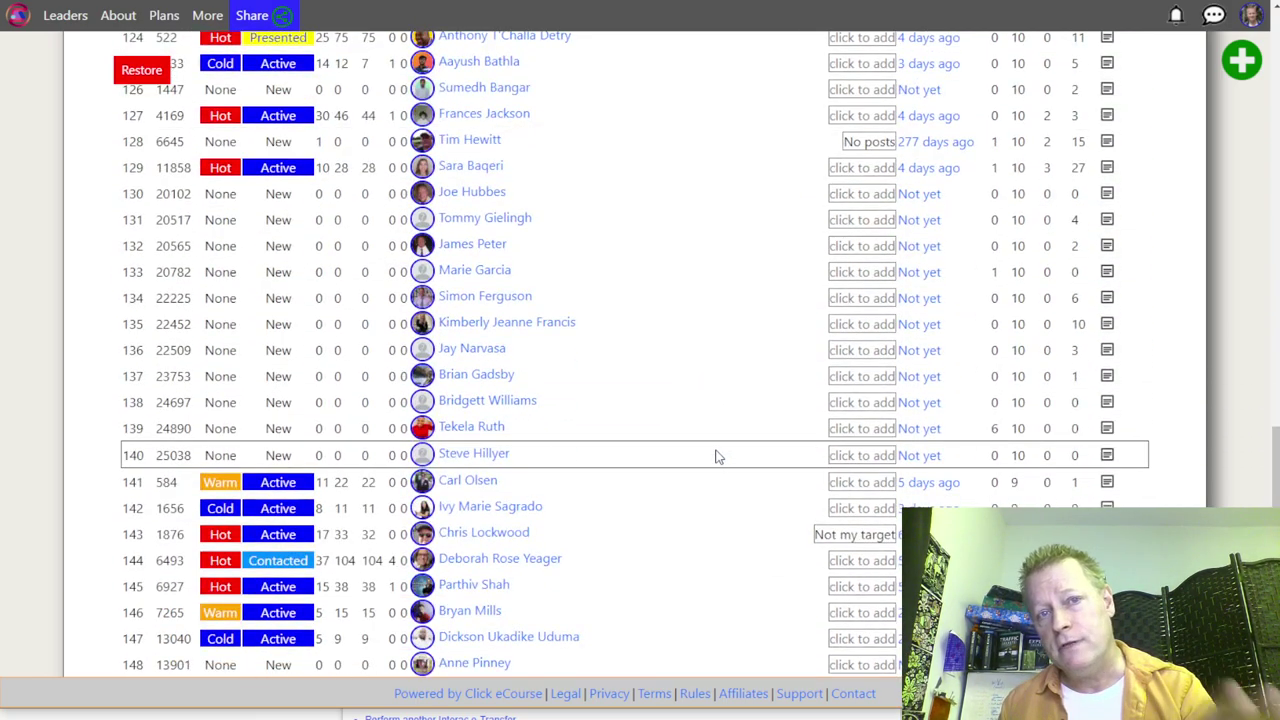
scroll(716, 457, down, 8)
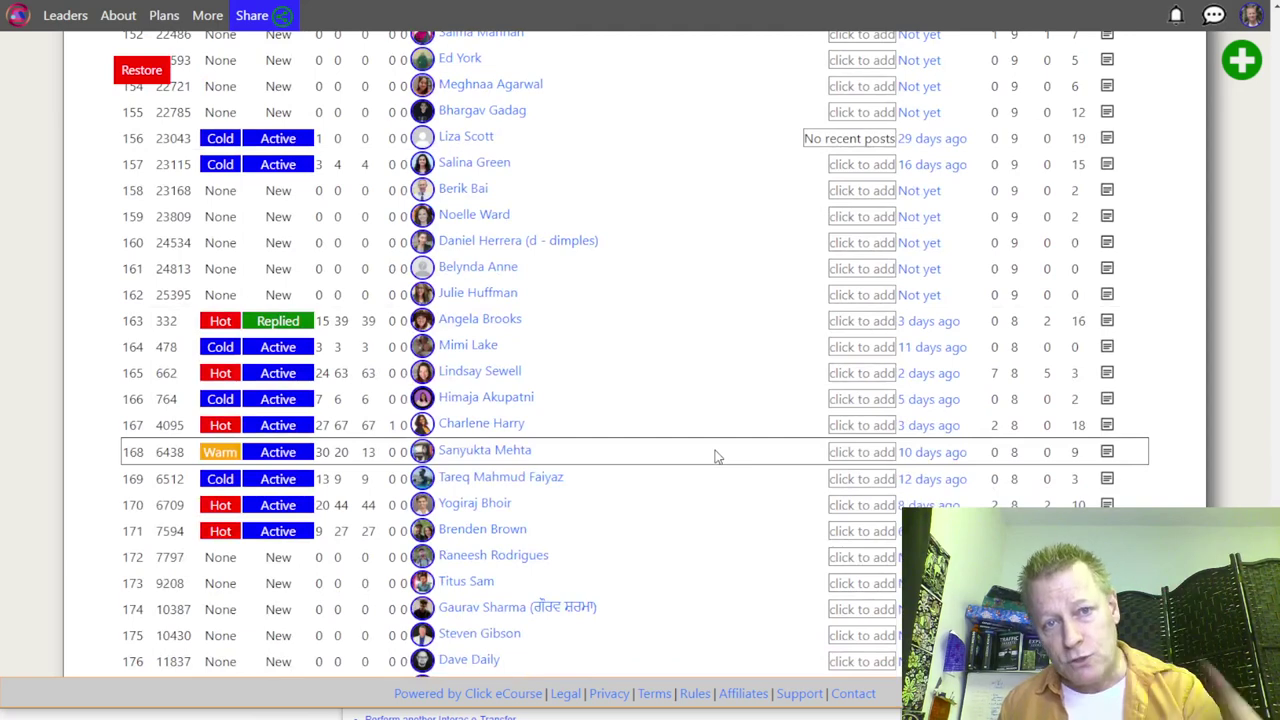
scroll(716, 457, down, 5)
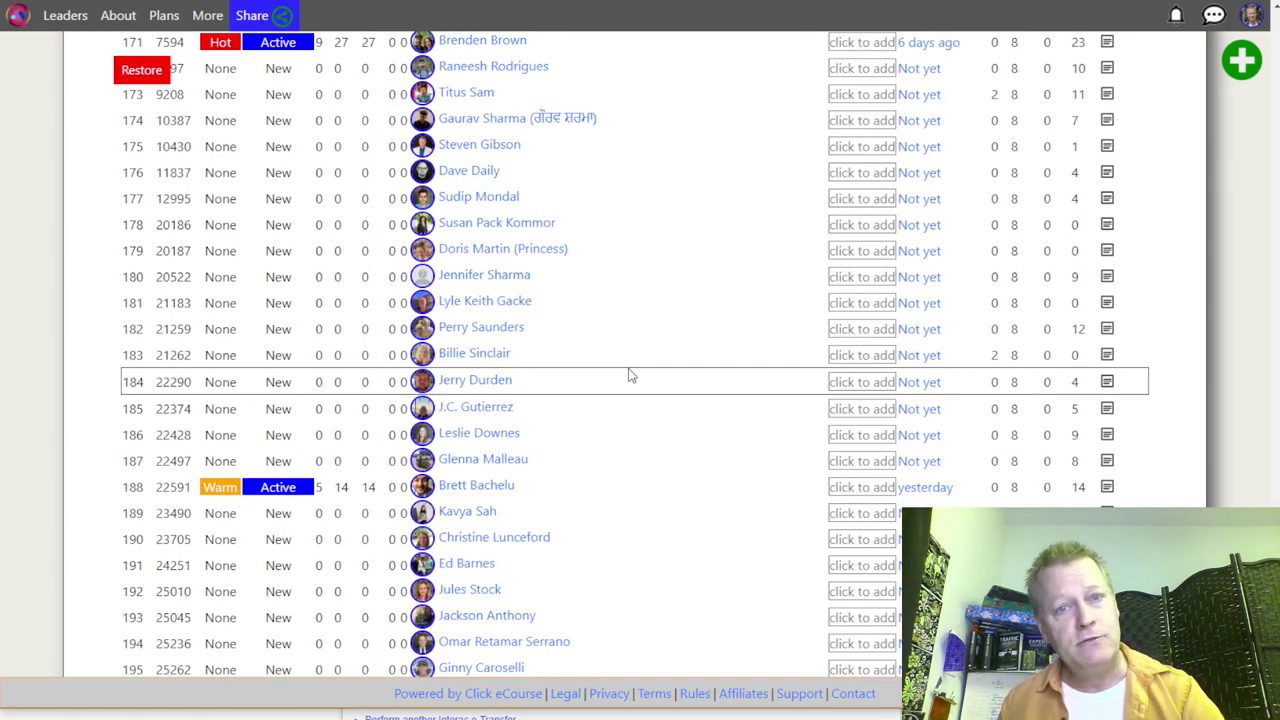
scroll(628, 376, down, 3)
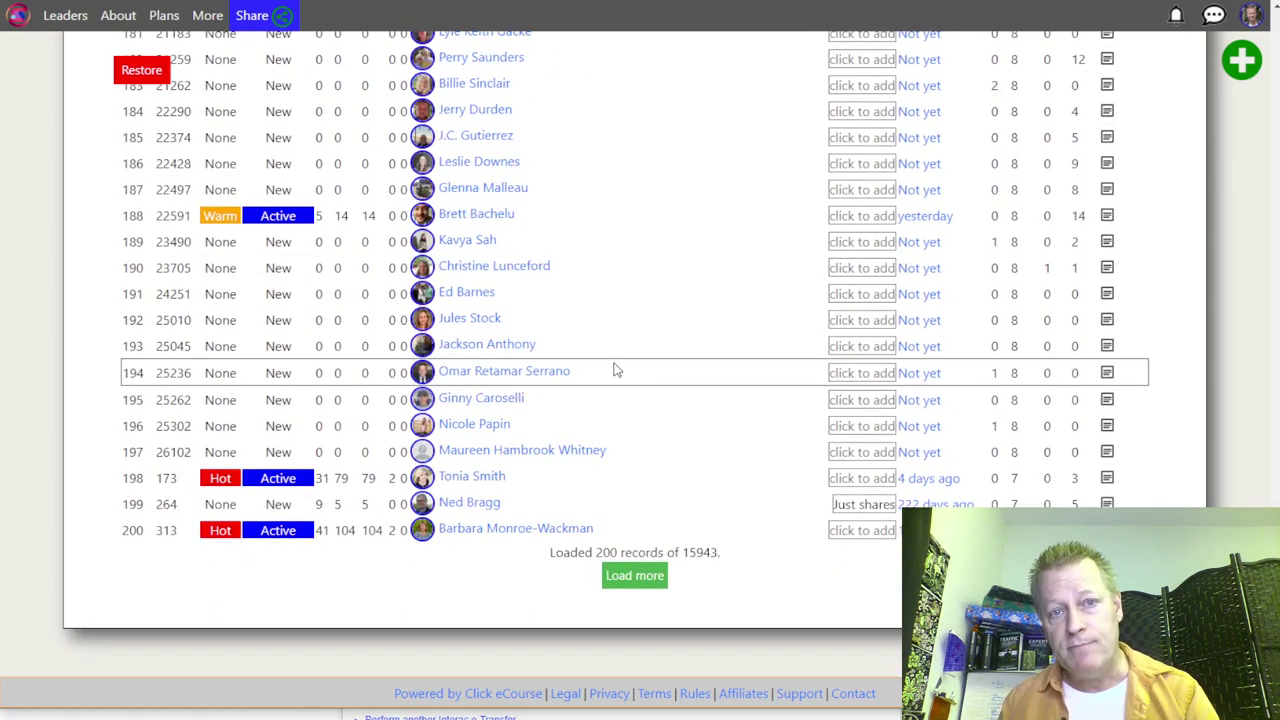
scroll(616, 370, up, 13)
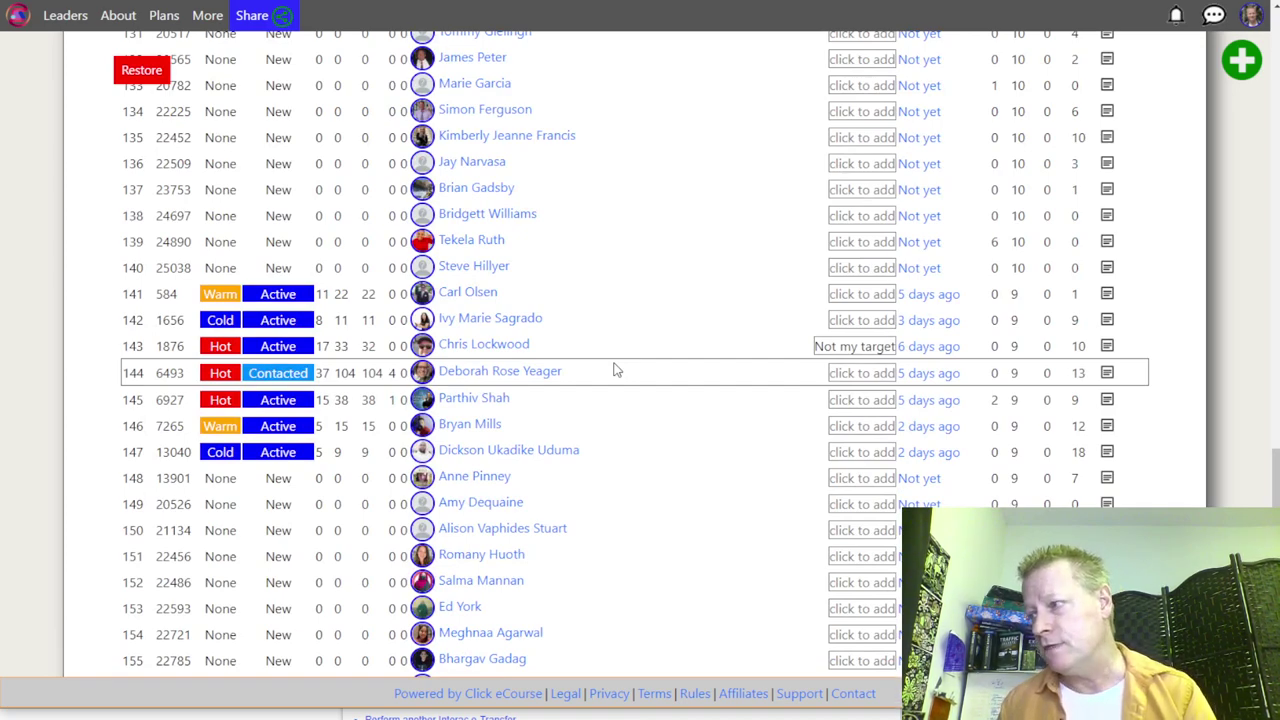
scroll(630, 413, up, 9)
scroll(630, 413, up, 13)
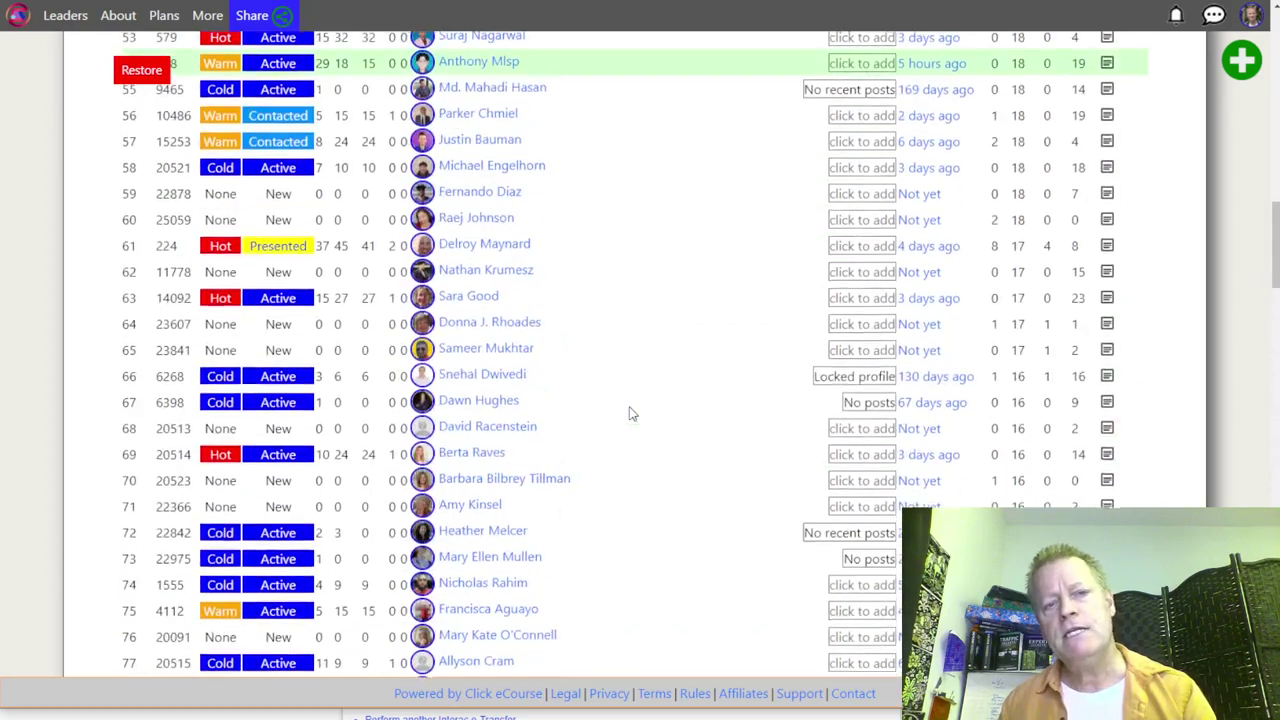
scroll(630, 413, up, 11)
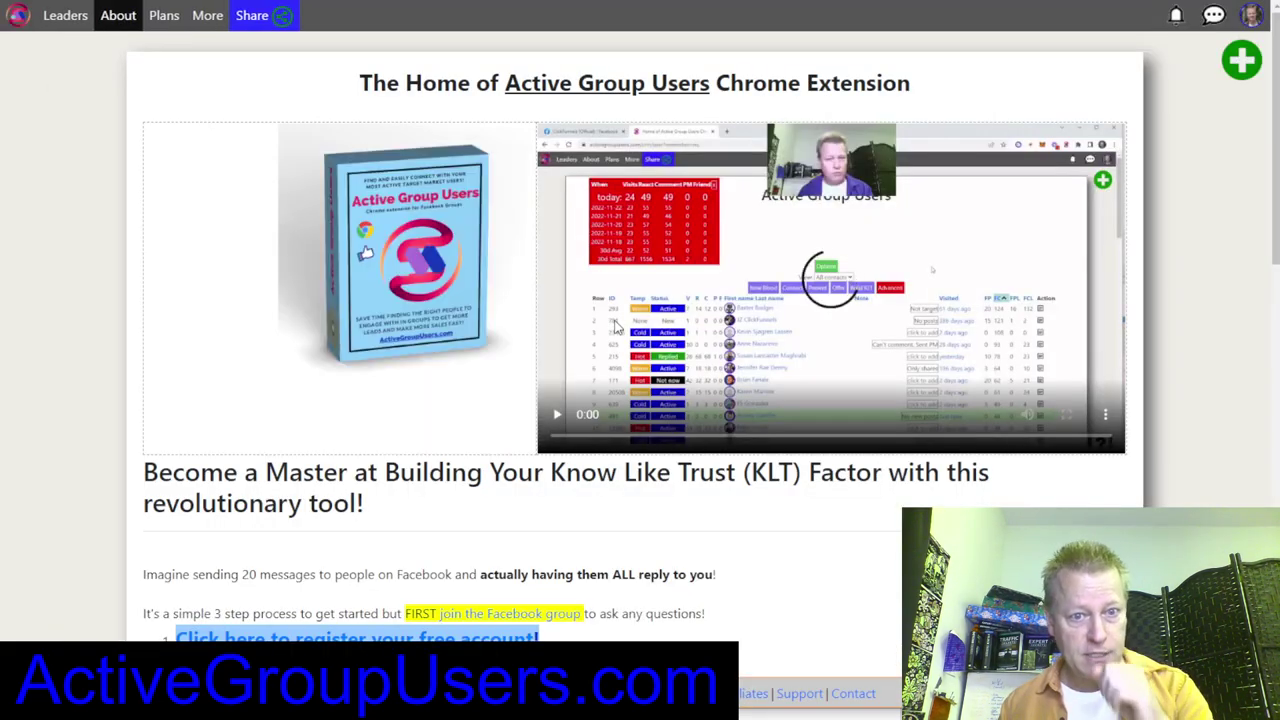
Step: Scroll down the About page titled 'The Home of Active Group Users Chrome Extension'
scroll(640, 360, down, 5)
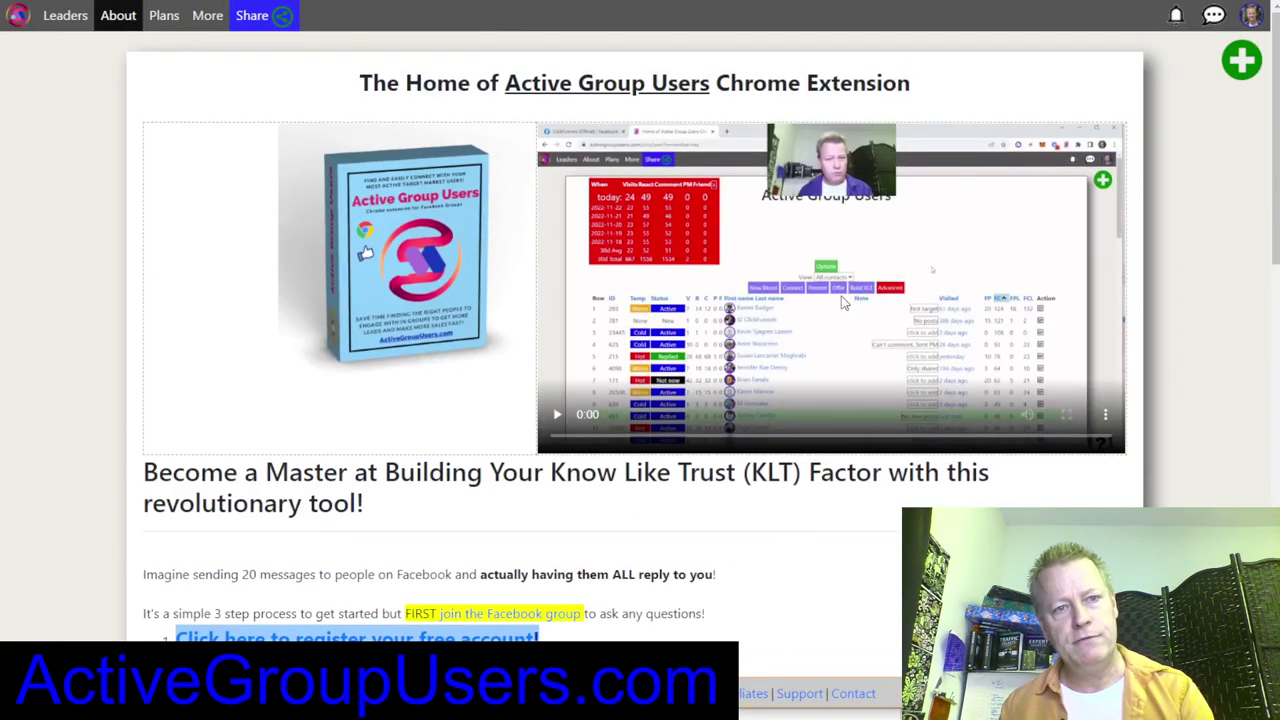
scroll(815, 336, down, 3)
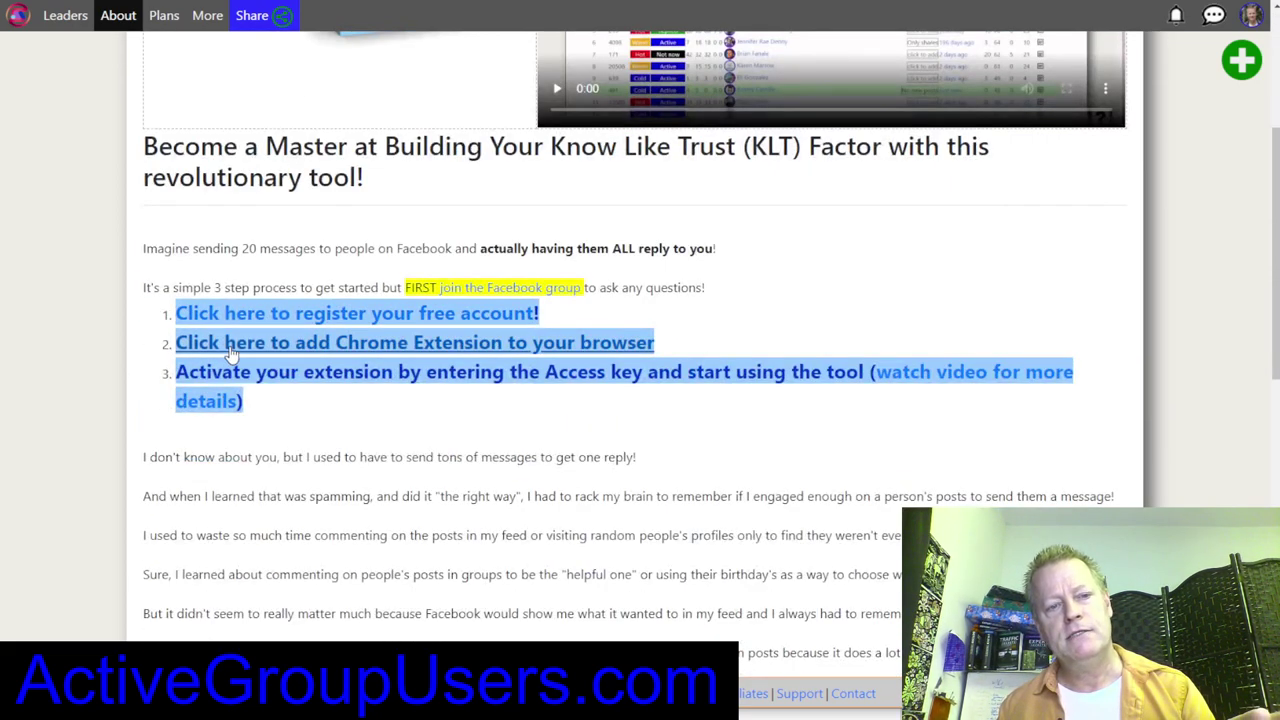
scroll(723, 437, down, 3)
scroll(727, 427, up, 4)
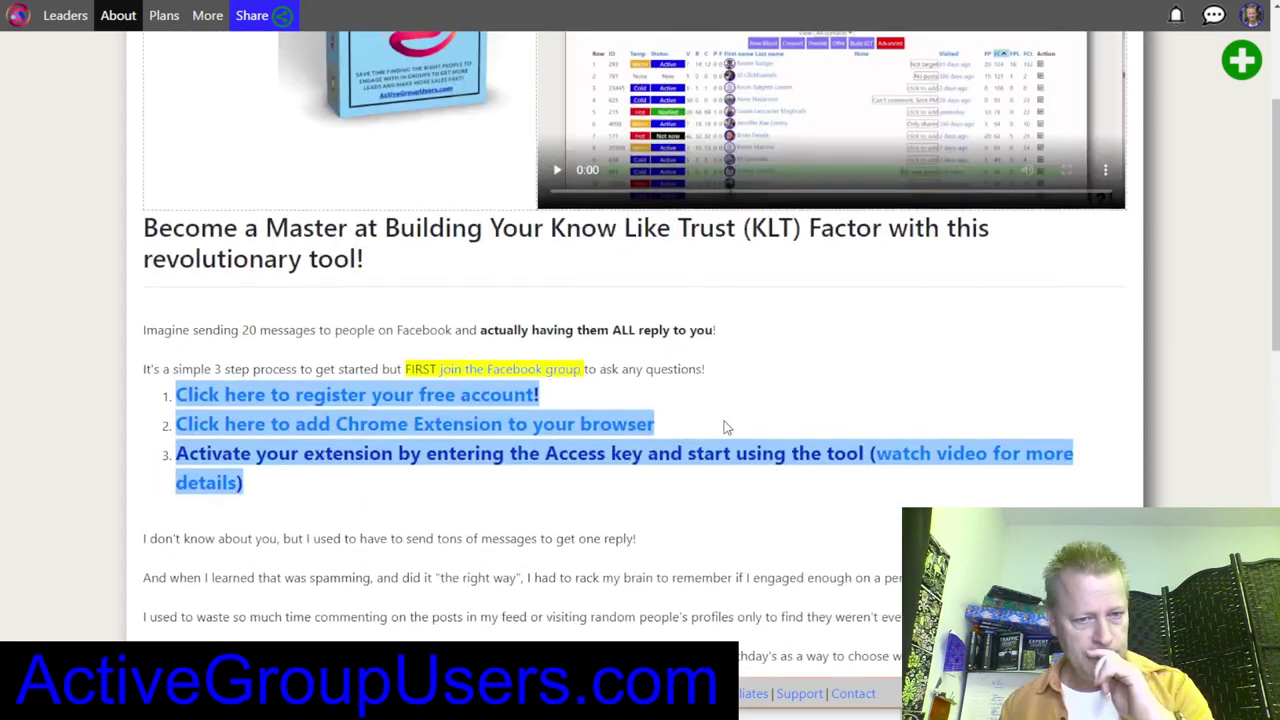
scroll(727, 427, up, 2)
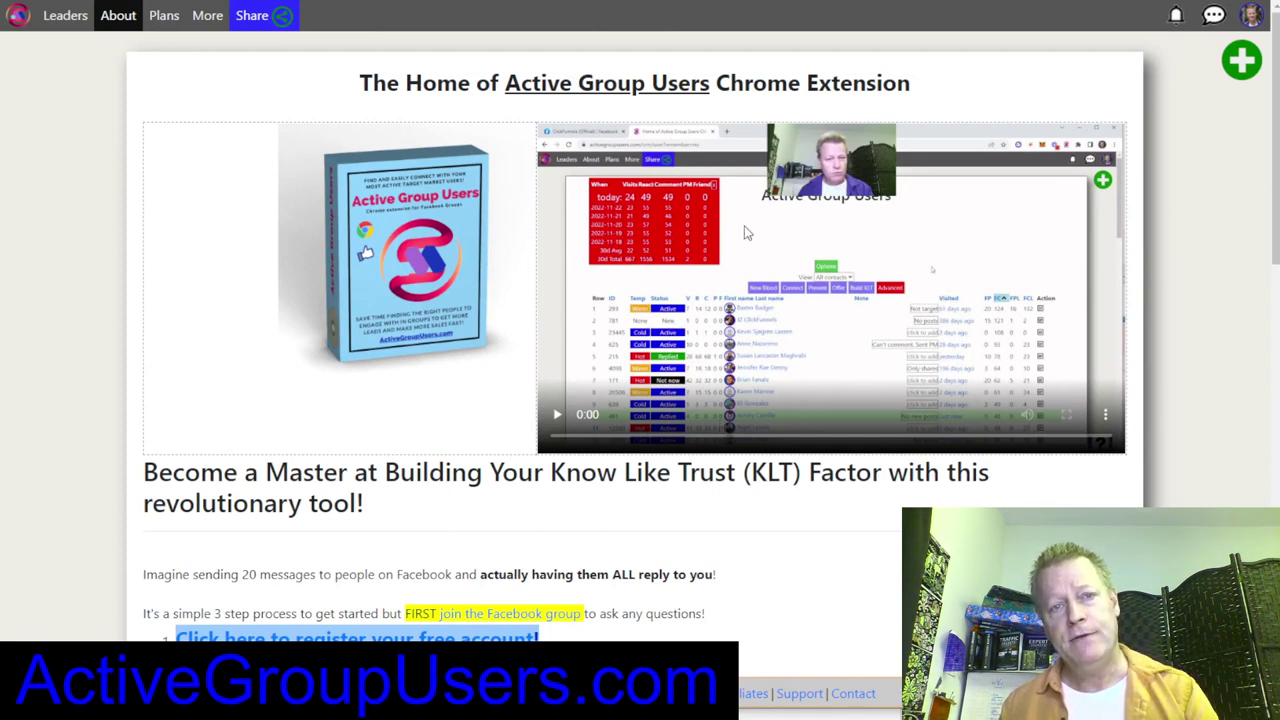
scroll(855, 474, down, 4)
scroll(837, 509, up, 4)
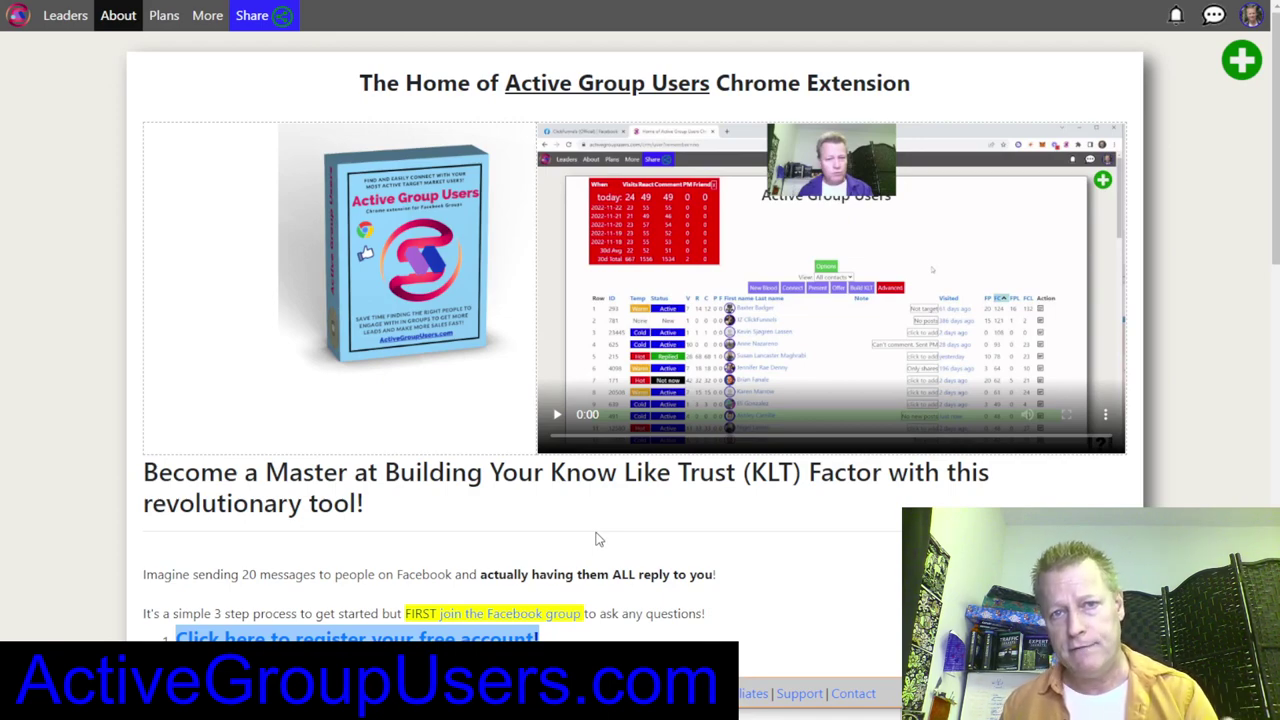
scroll(595, 539, down, 5)
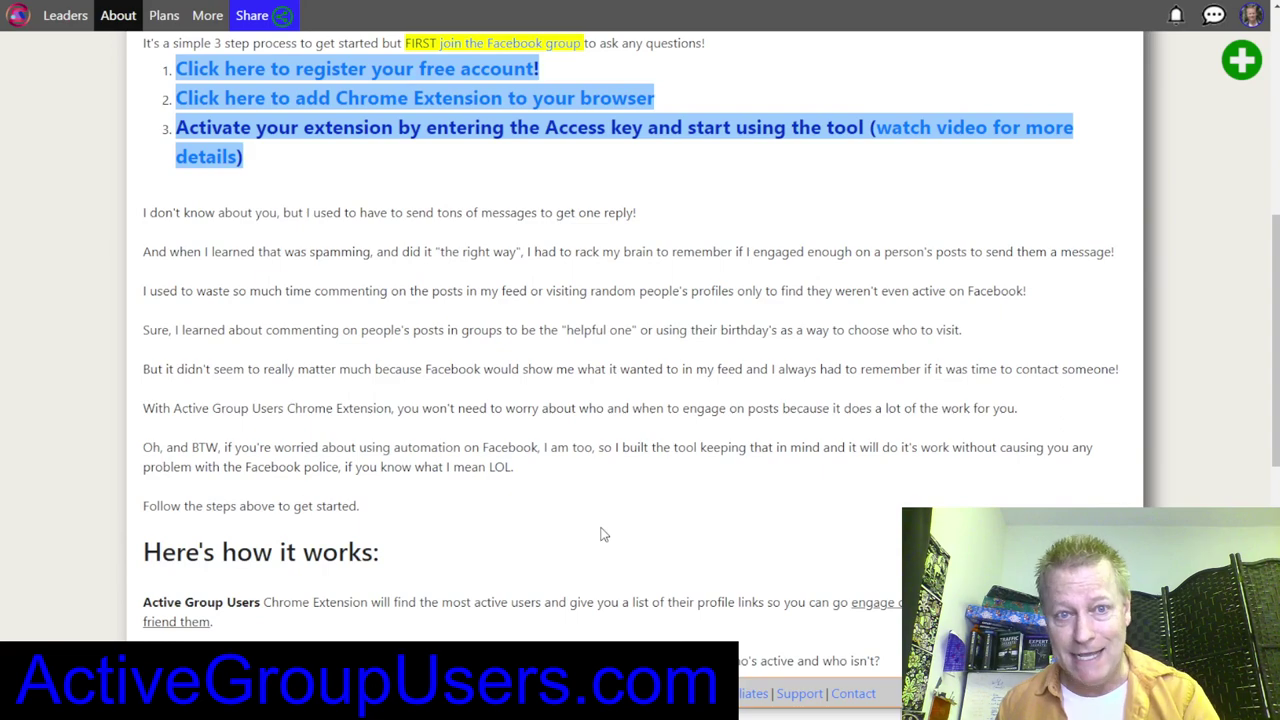
scroll(600, 535, down, 3)
scroll(600, 535, up, 9)
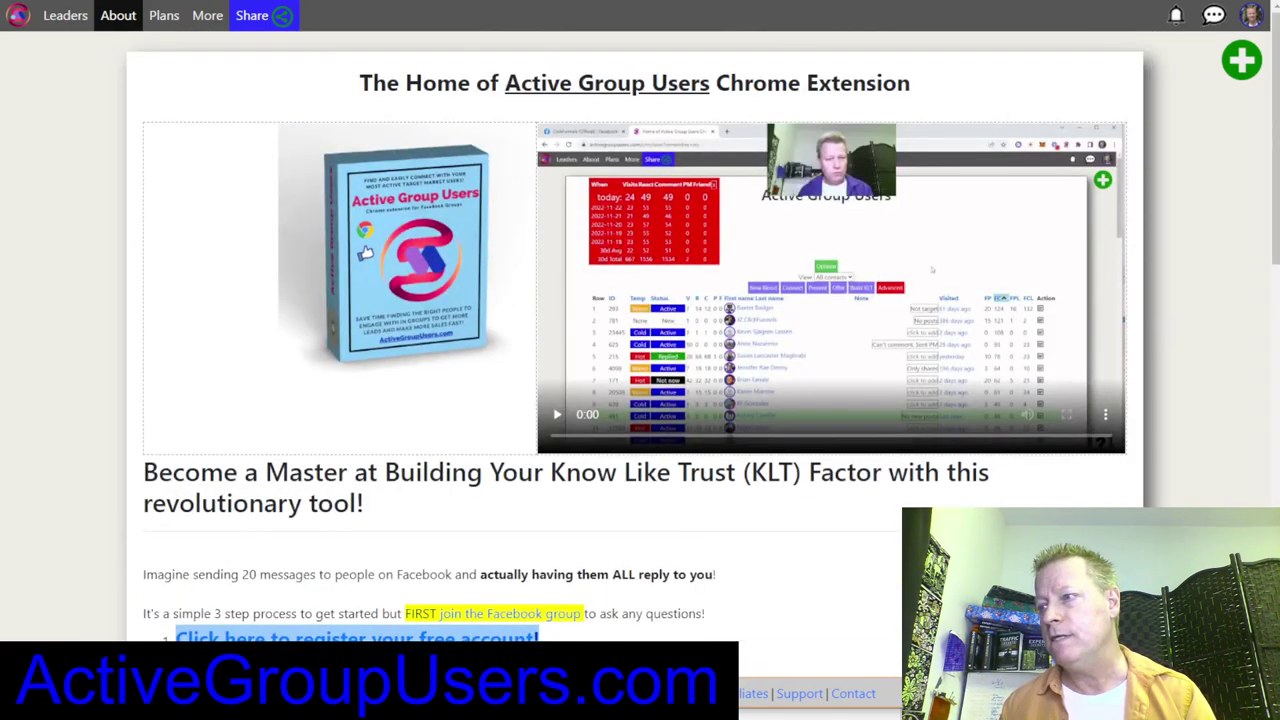
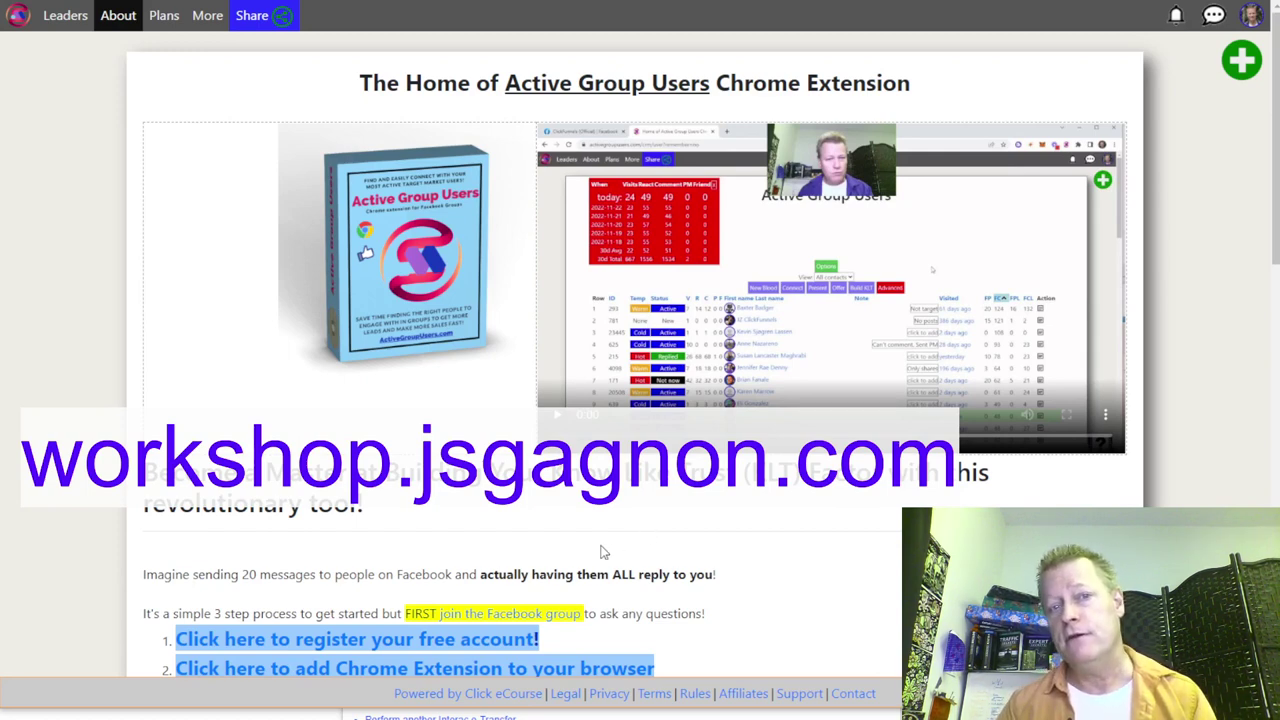
Step: Open the Active Group Users extension panel and choose View Data to load the collected member table
scroll(600, 555, down, 5)
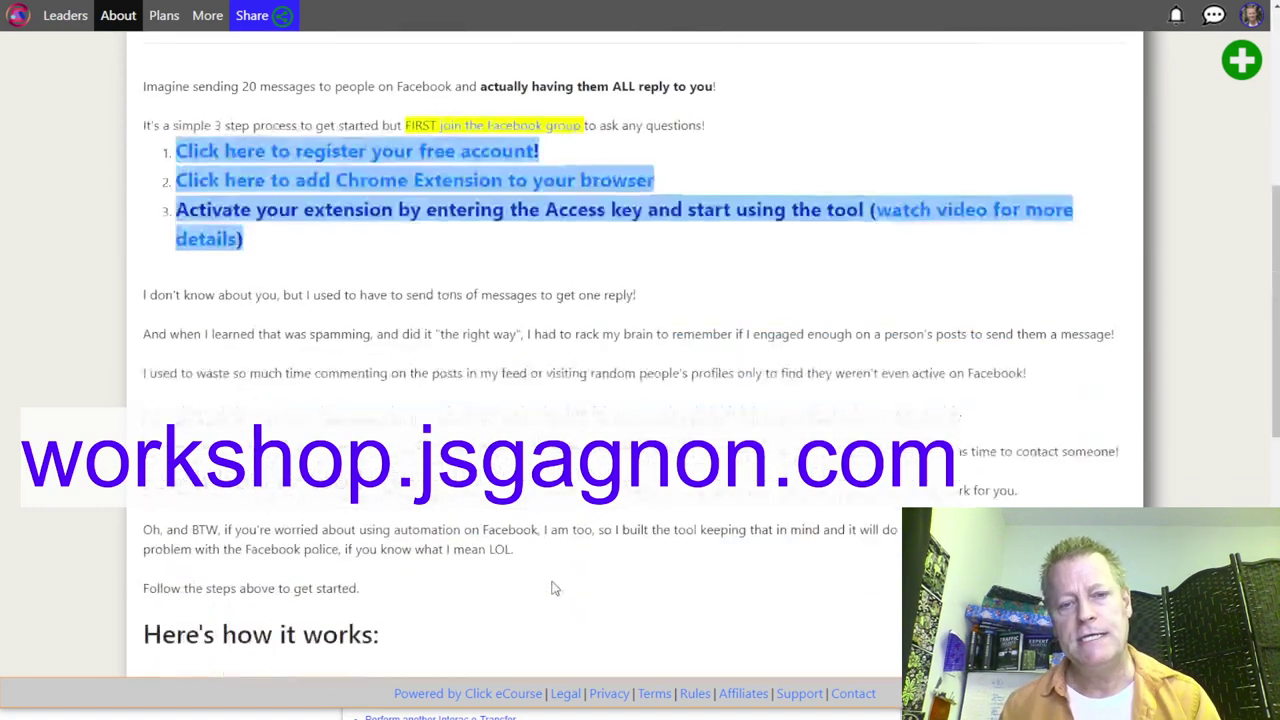
scroll(1023, 235, up, 4)
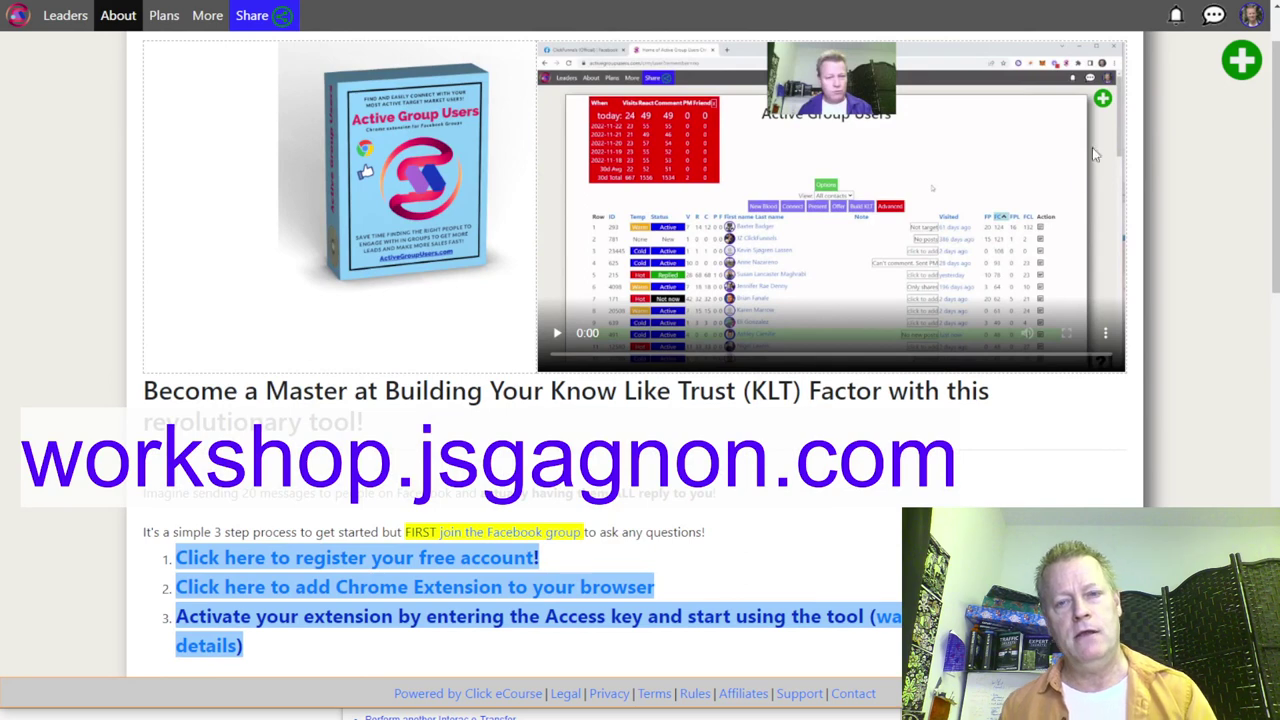
click(1108, 3)
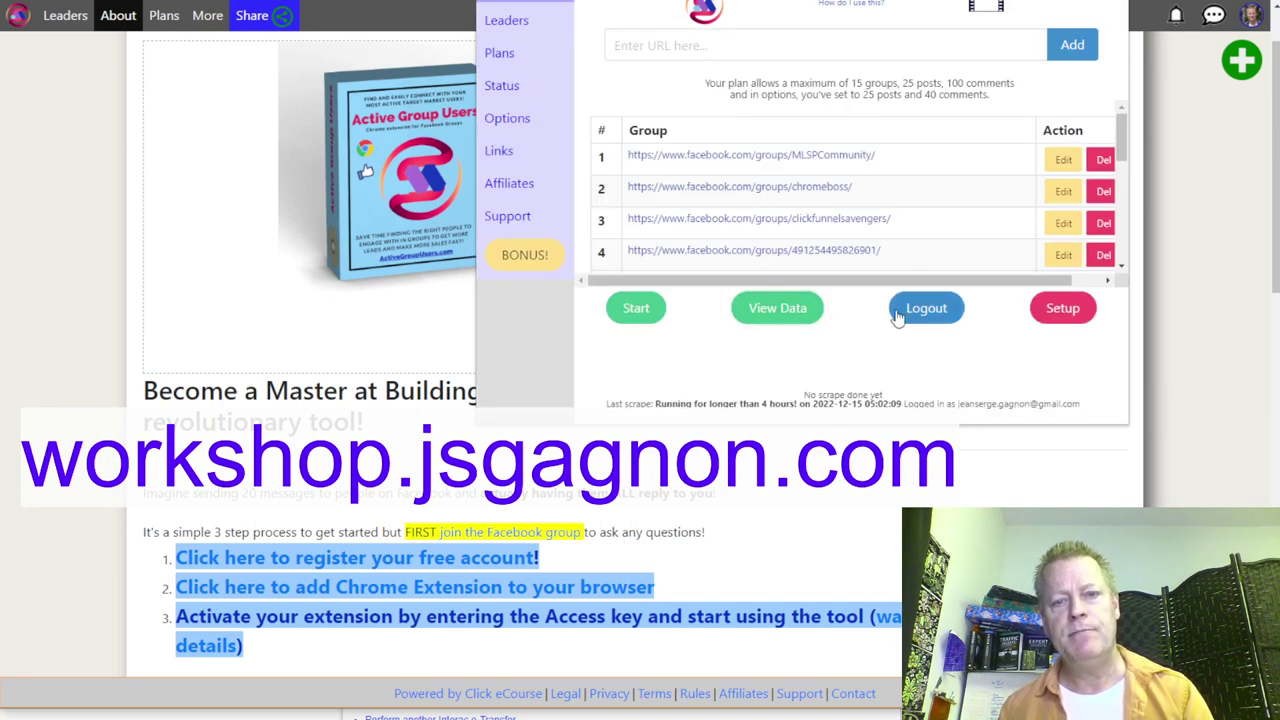
click(780, 308)
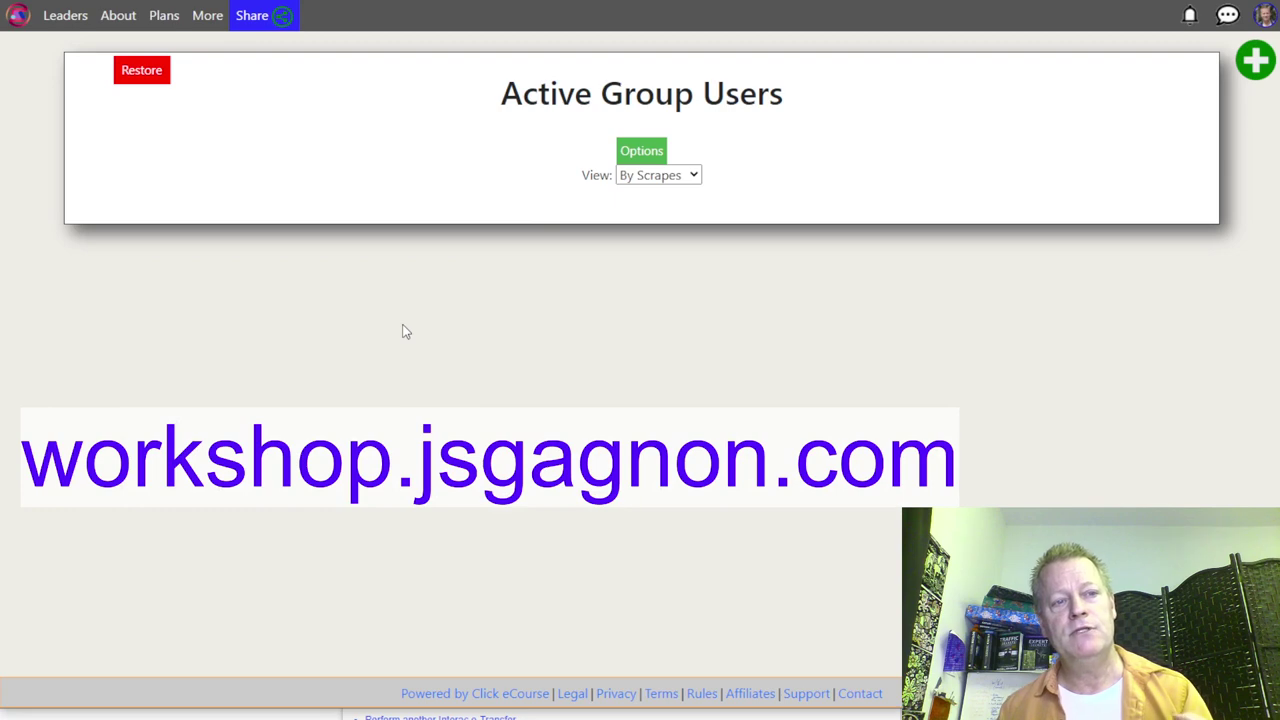
Step: Open the row 2 contact's activity summary and follow the name link to their Facebook profile
scroll(585, 230, down, 2)
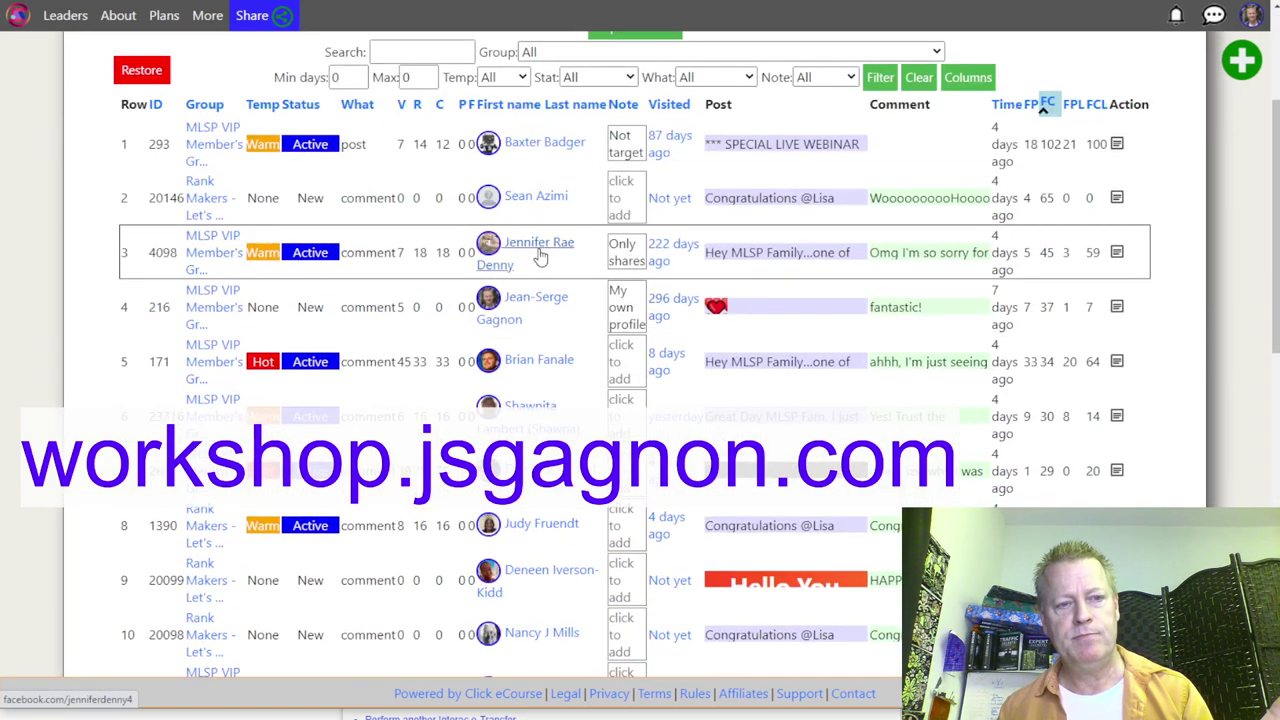
click(547, 199)
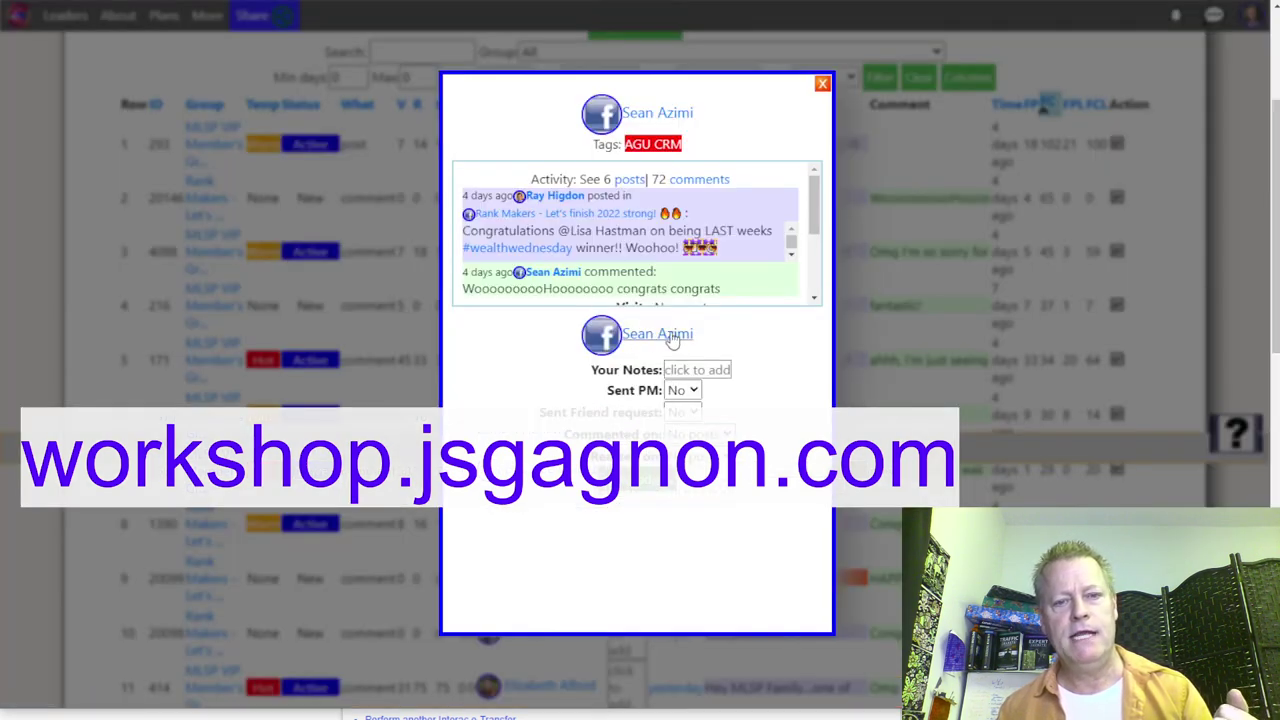
click(672, 340)
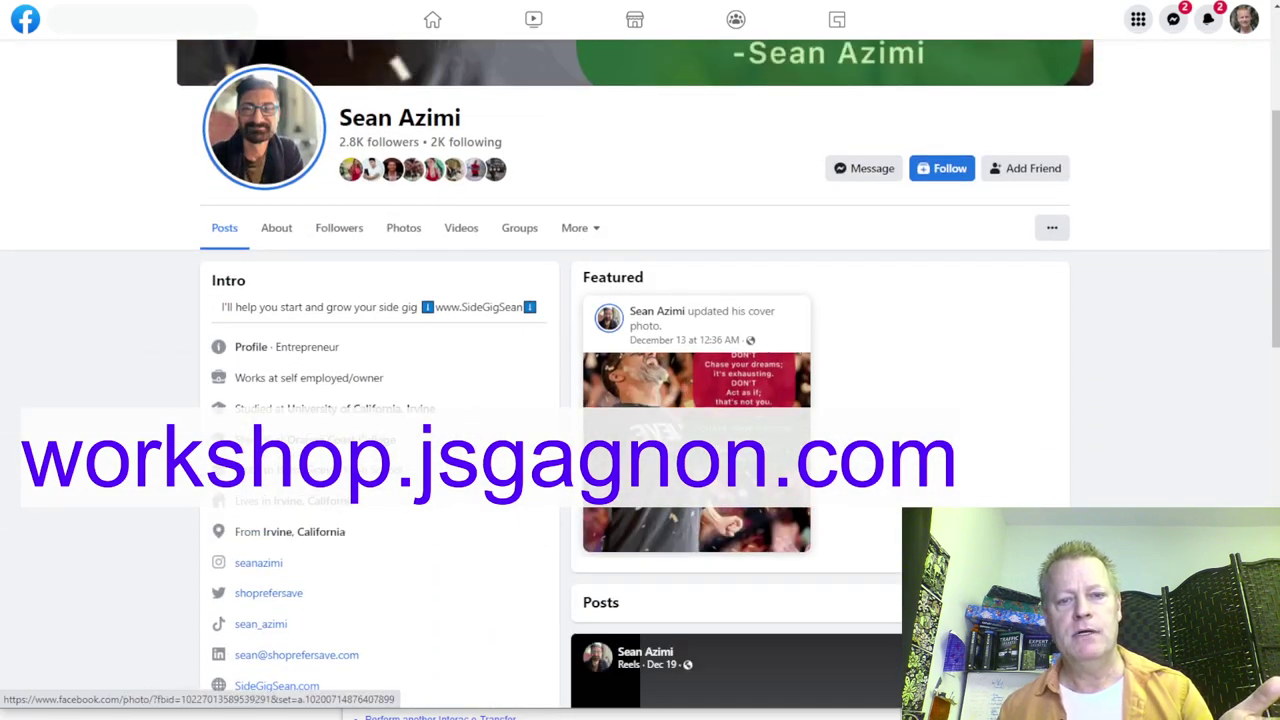
scroll(883, 408, down, 10)
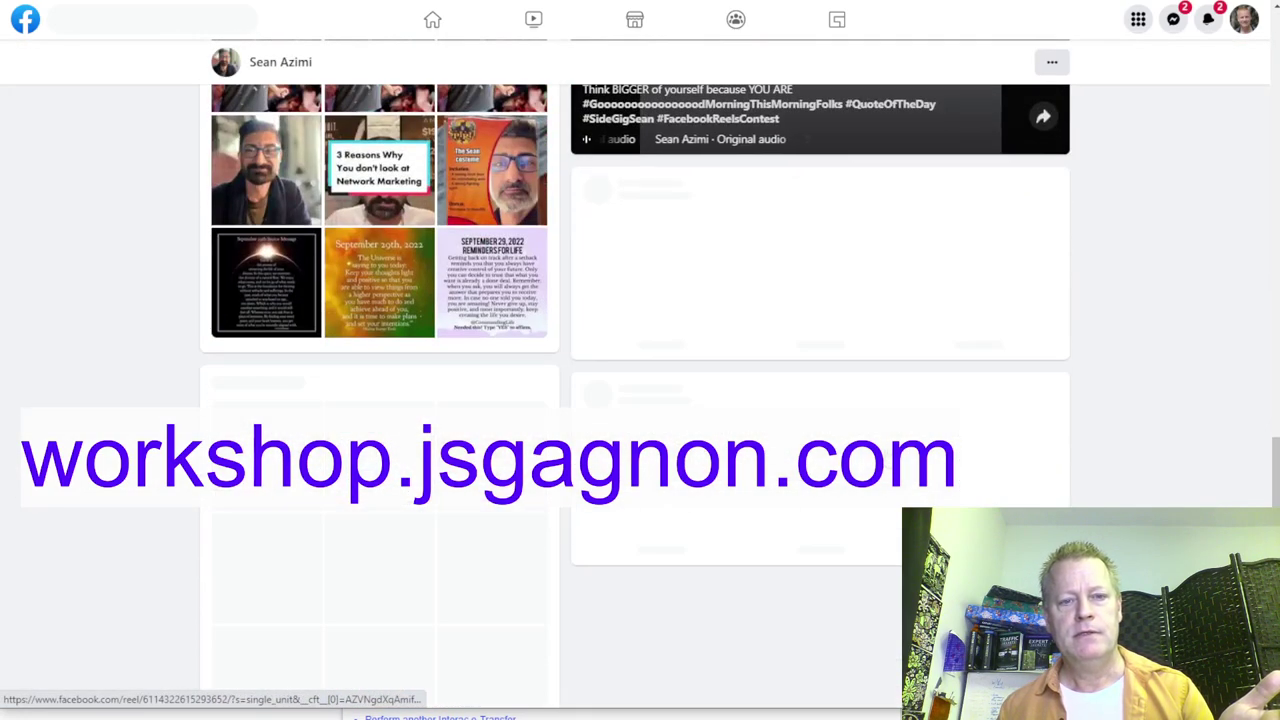
scroll(640, 400, up, 5)
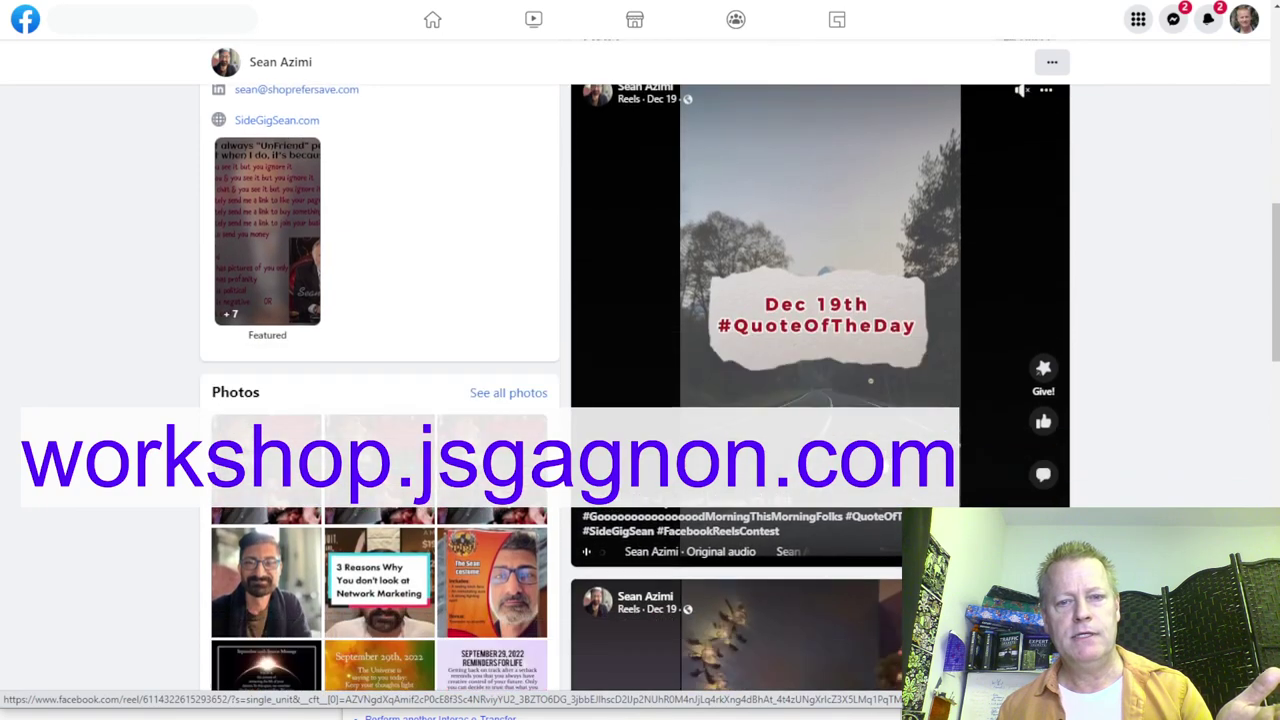
scroll(640, 400, down, 5)
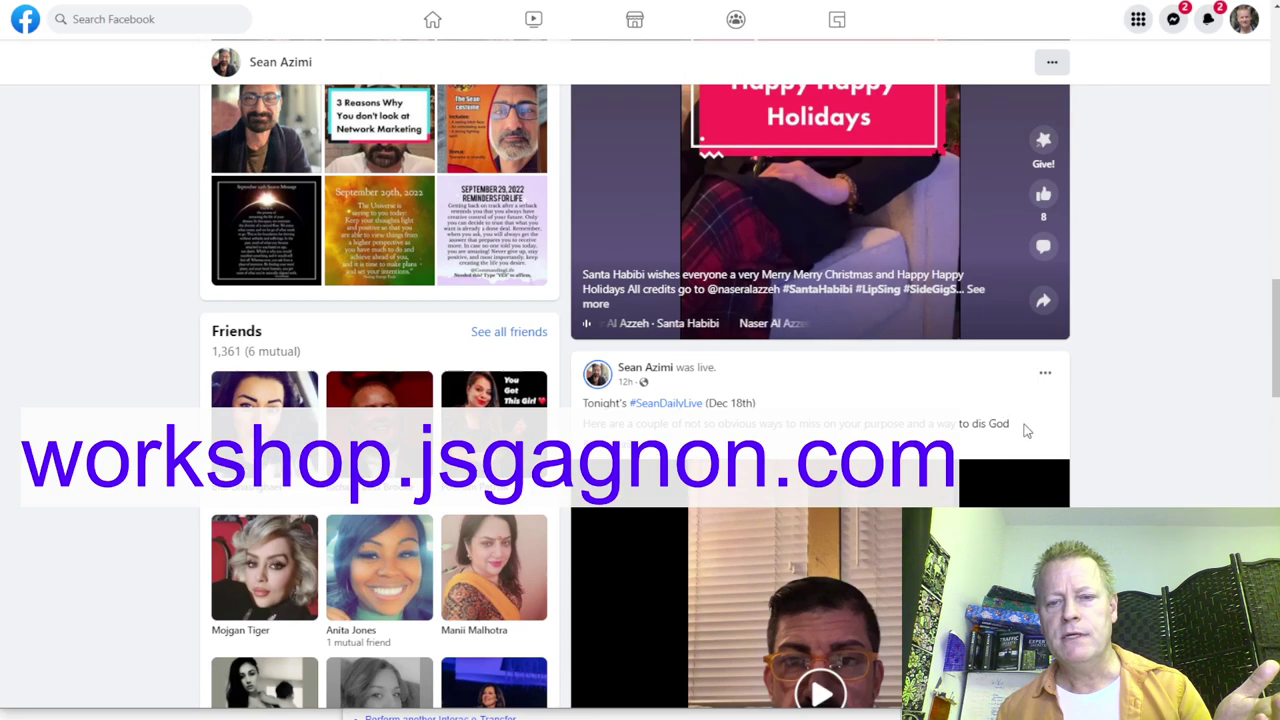
scroll(1025, 430, down, 5)
scroll(1025, 450, down, 6)
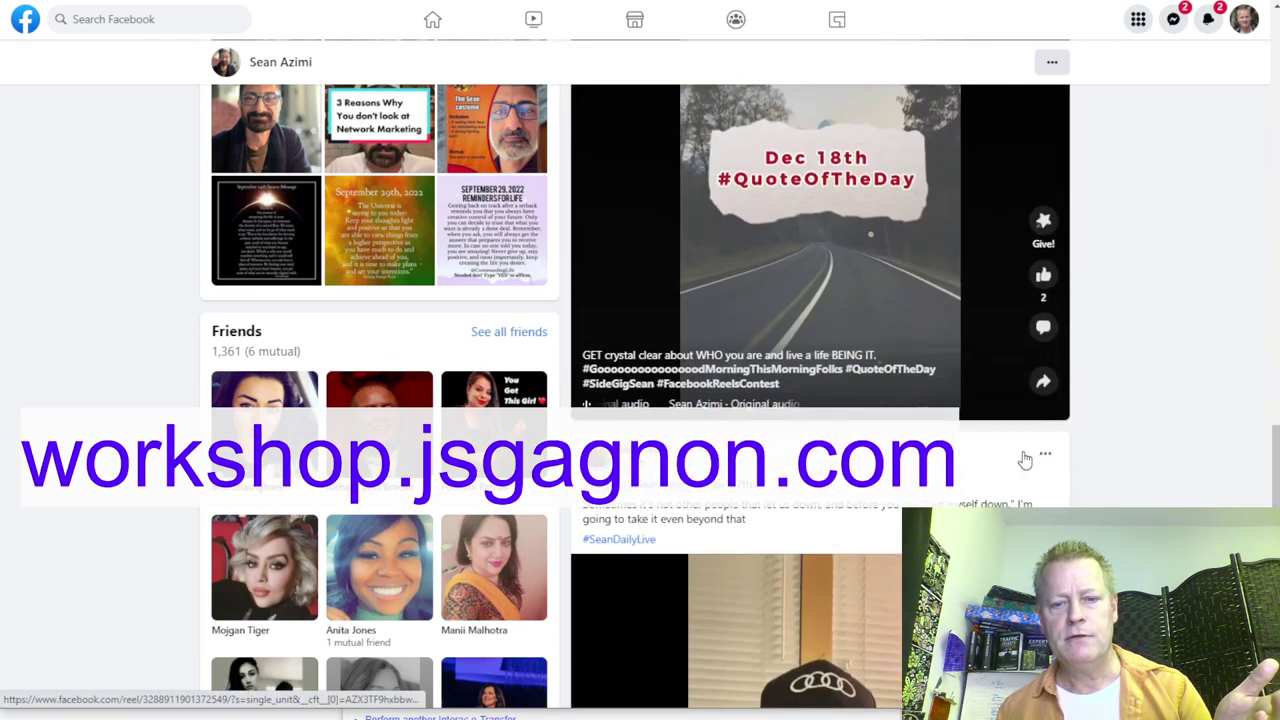
scroll(1025, 459, down, 8)
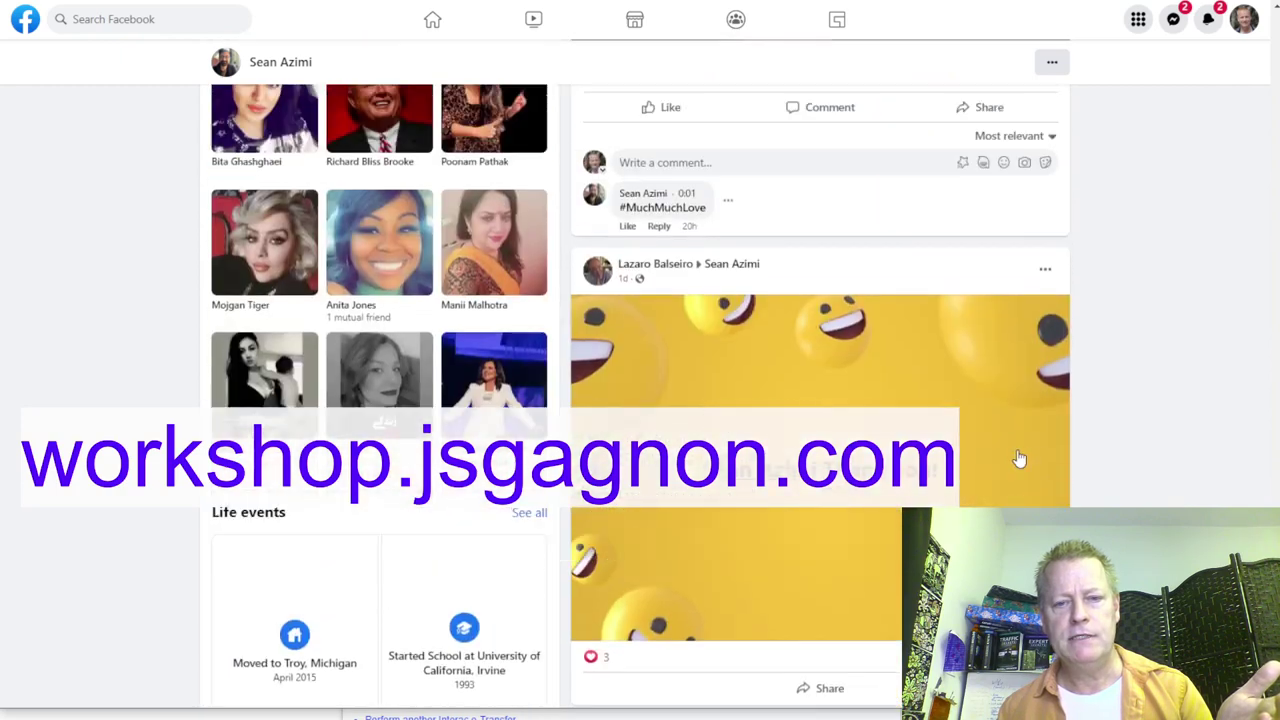
scroll(1020, 459, up, 2)
scroll(1018, 452, down, 6)
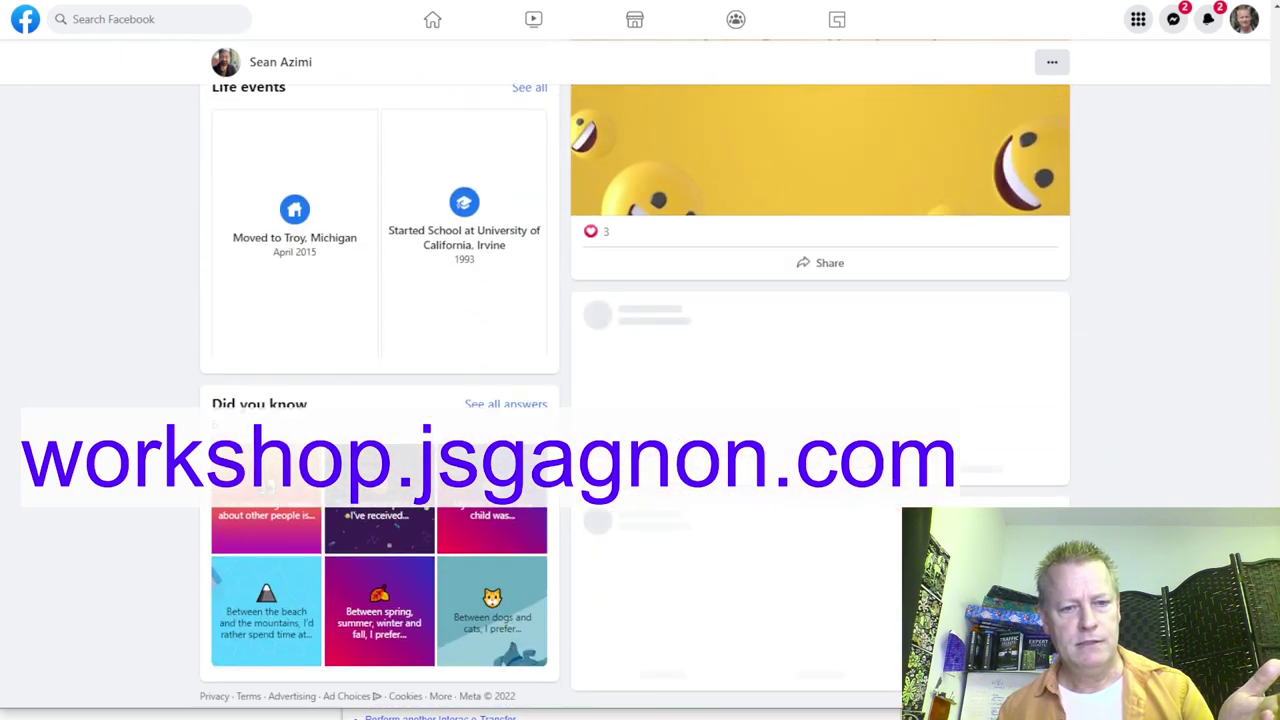
scroll(820, 400, up, 8)
scroll(820, 400, up, 10)
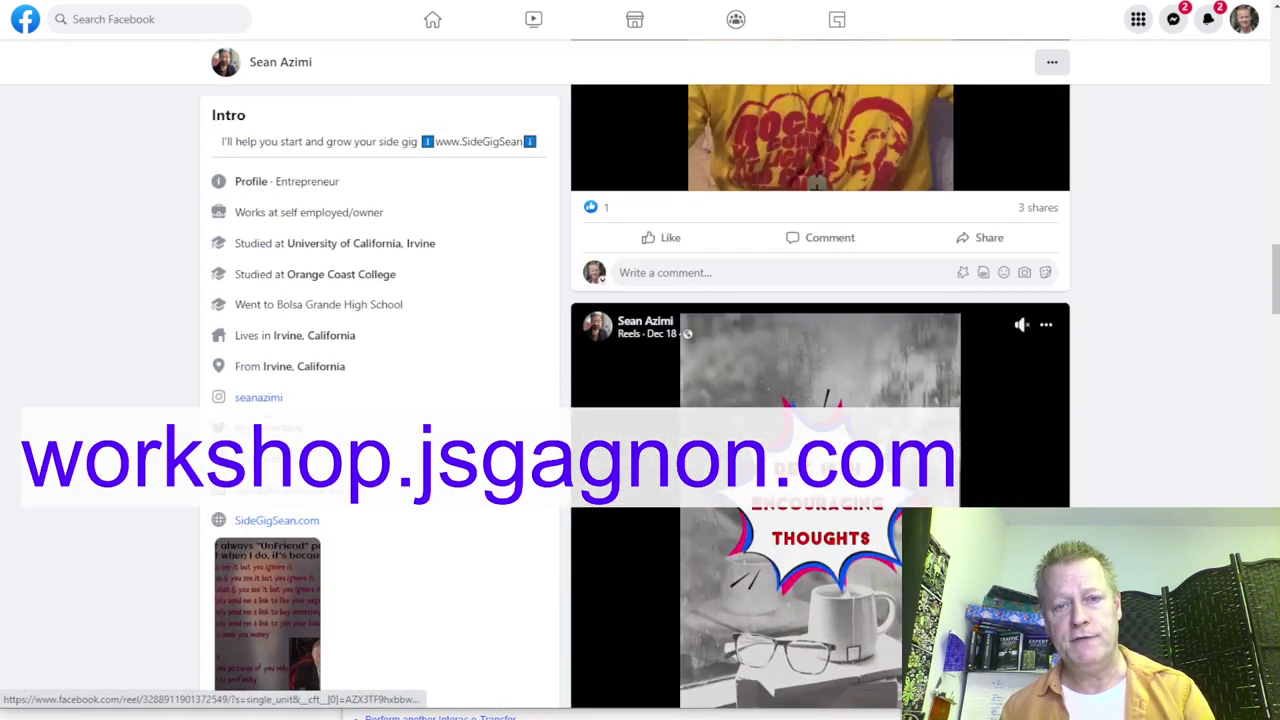
scroll(820, 400, up, 10)
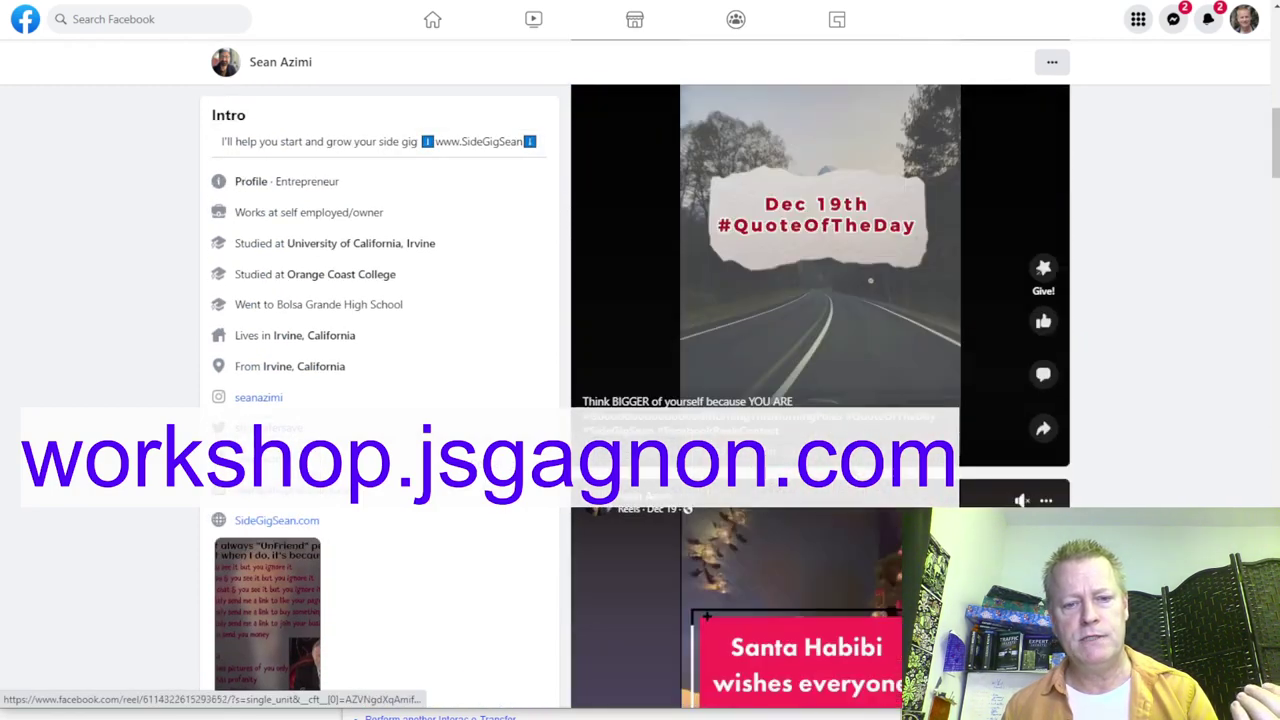
scroll(820, 400, down, 4)
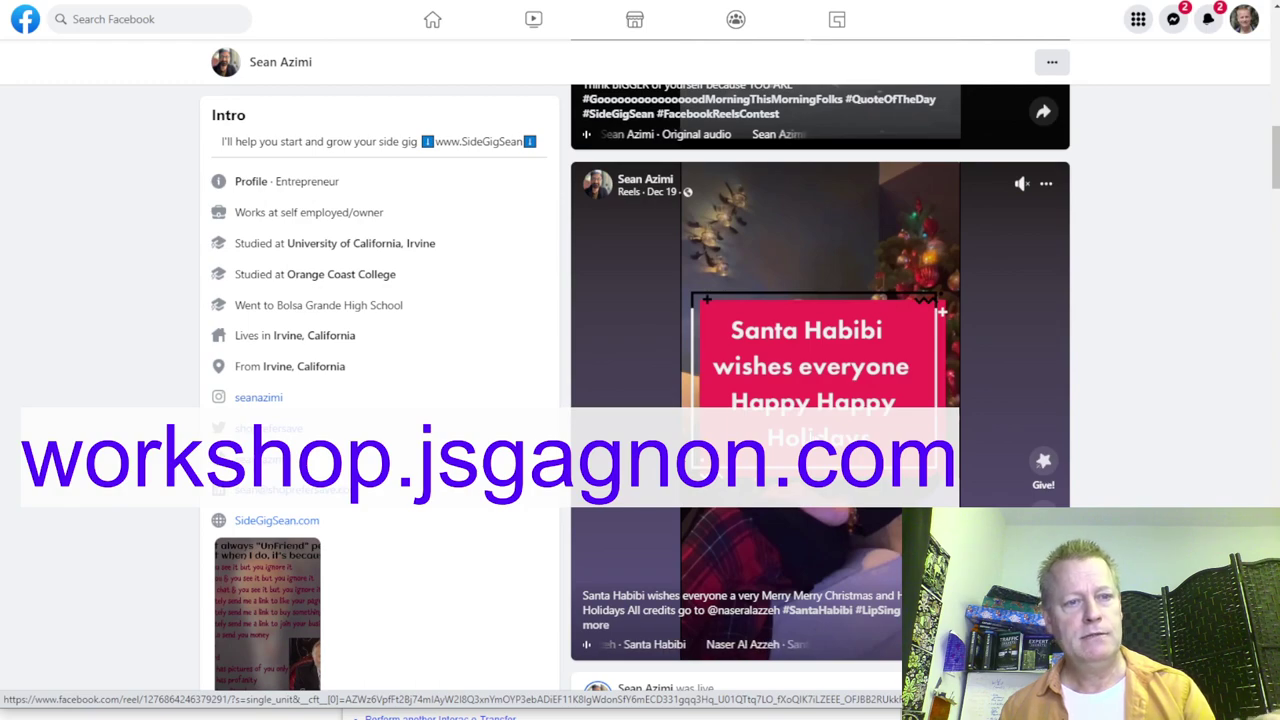
scroll(668, 433, up, 2)
scroll(668, 433, up, 3)
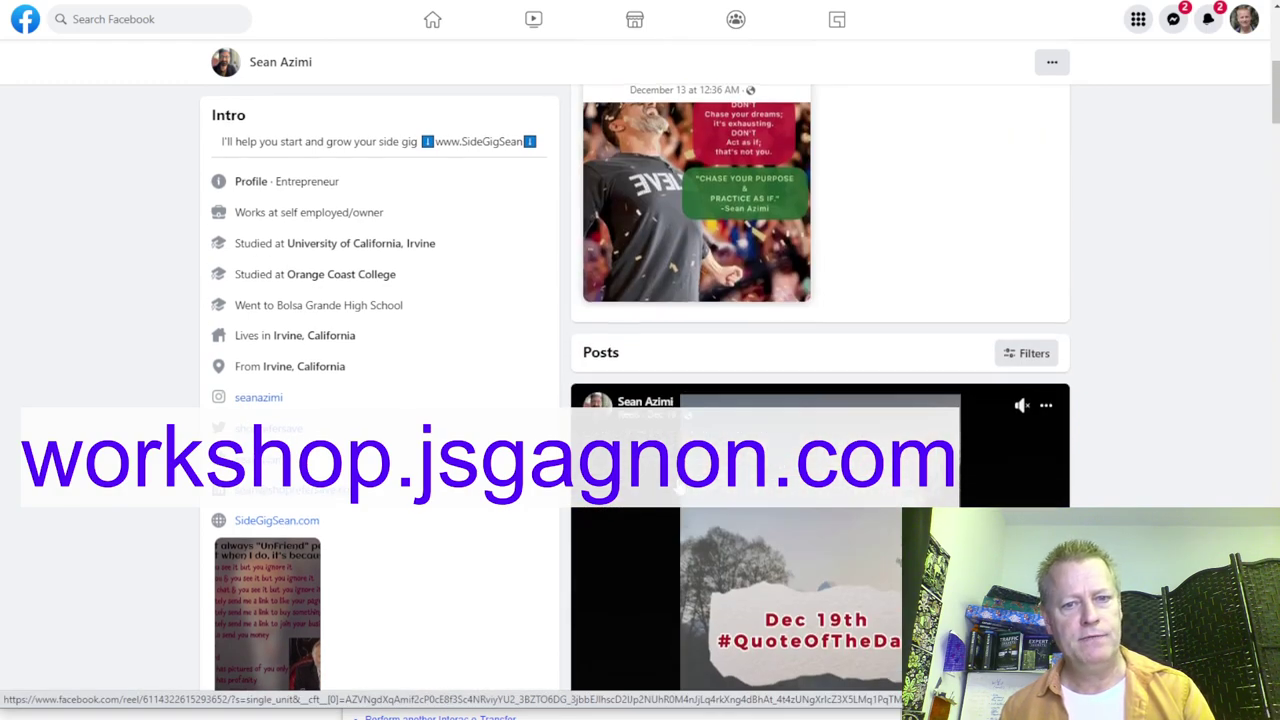
scroll(678, 590, down, 10)
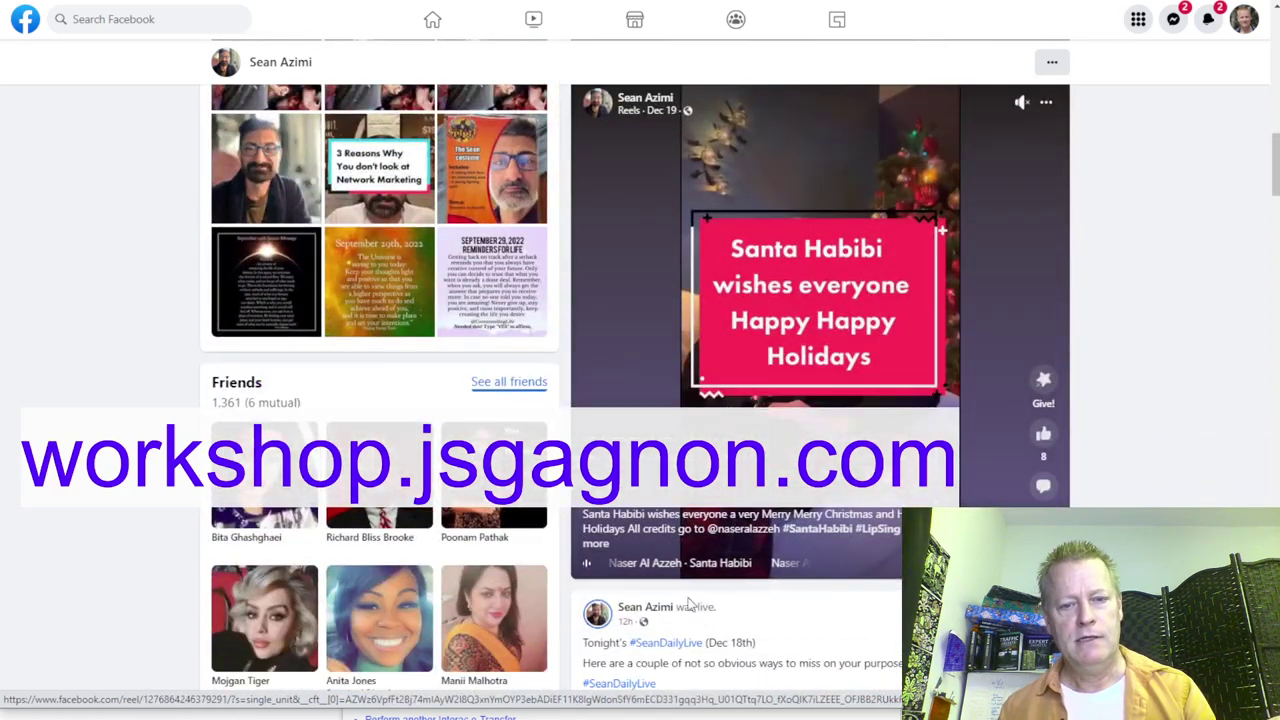
scroll(678, 590, down, 5)
scroll(751, 522, up, 7)
scroll(751, 522, up, 10)
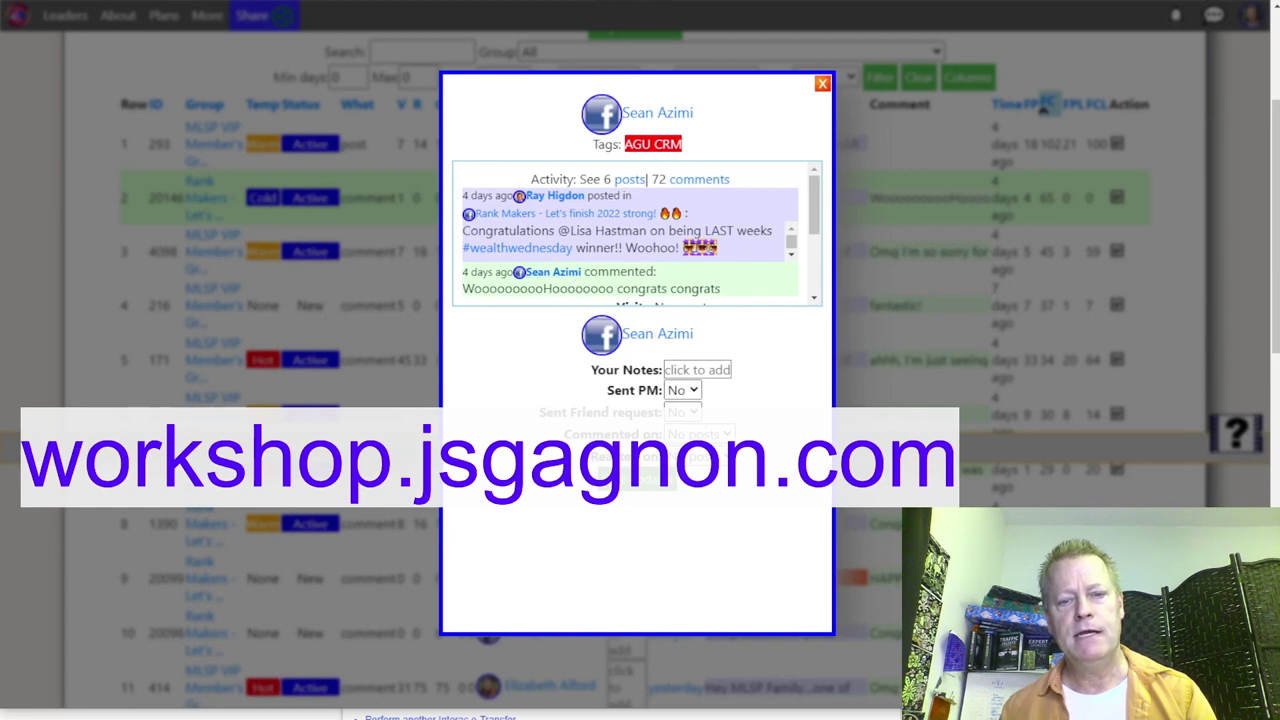
Step: Check the current contact's Commented on choices, close the details popup unchanged, and expand the post text
click(697, 434)
click(745, 425)
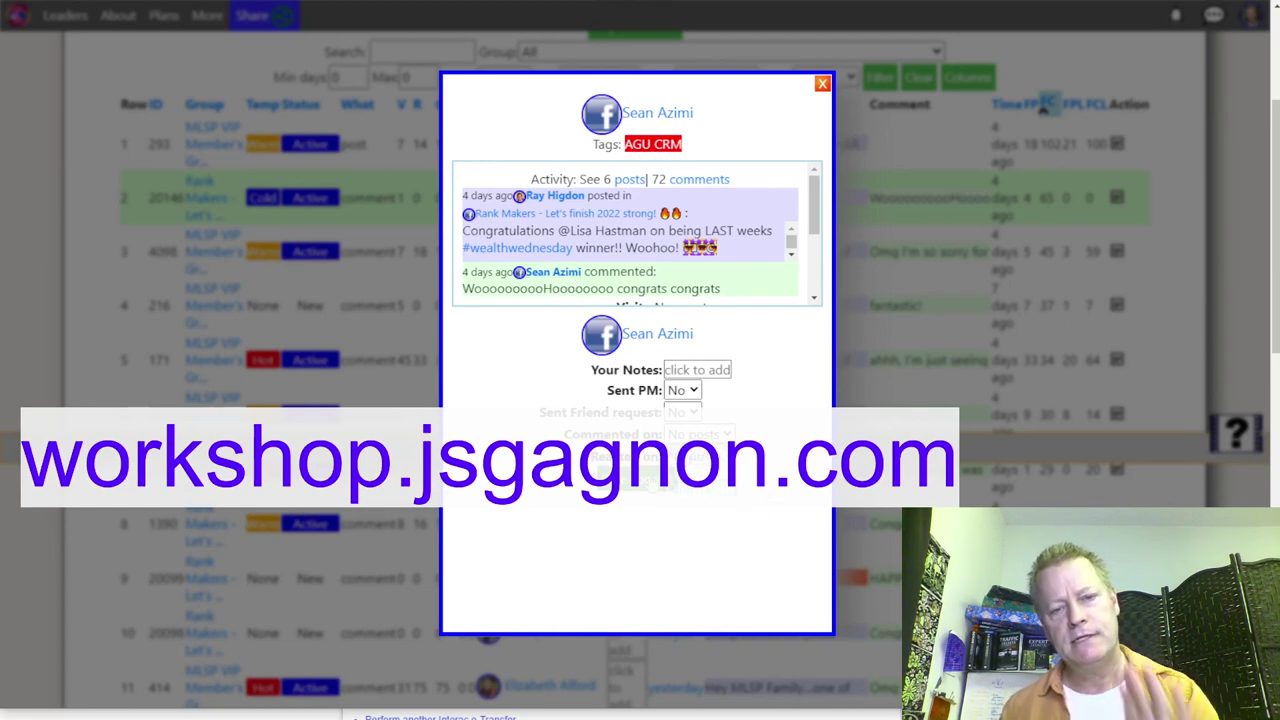
key(Escape)
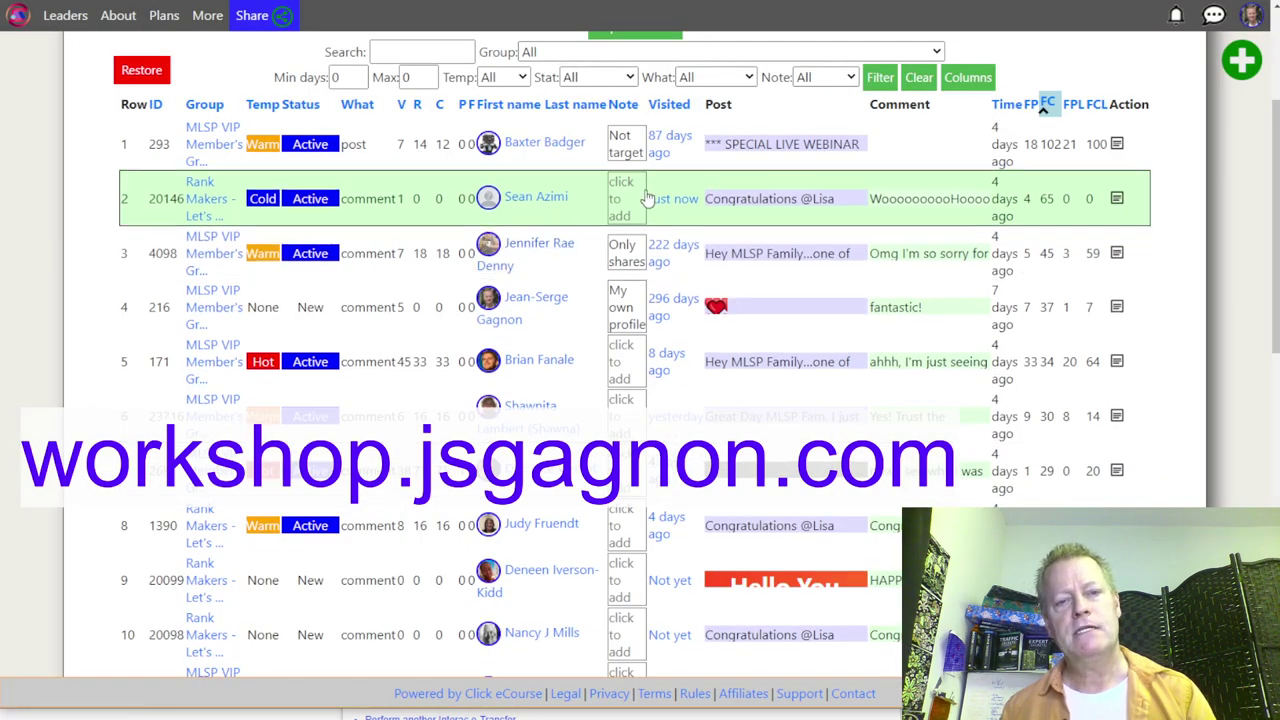
click(782, 196)
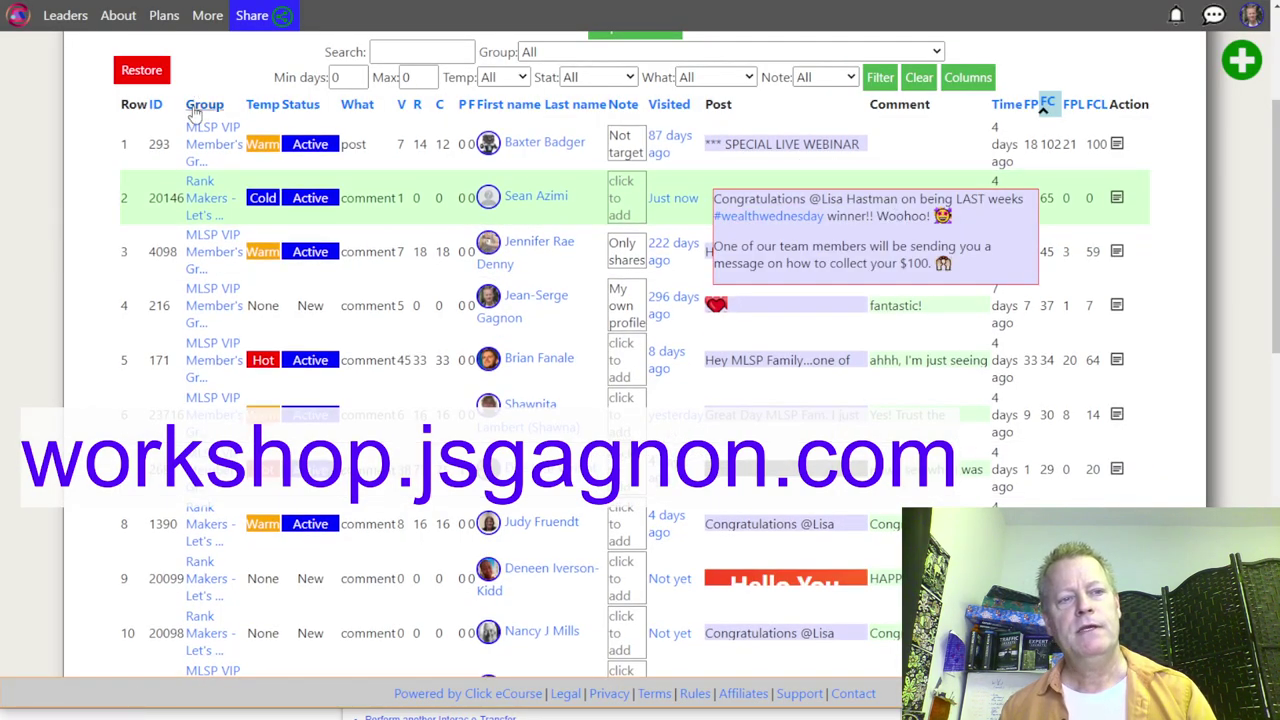
Step: Select the Visits label and today's Visits figure in the stats panel
scroll(150, 75, up, 1)
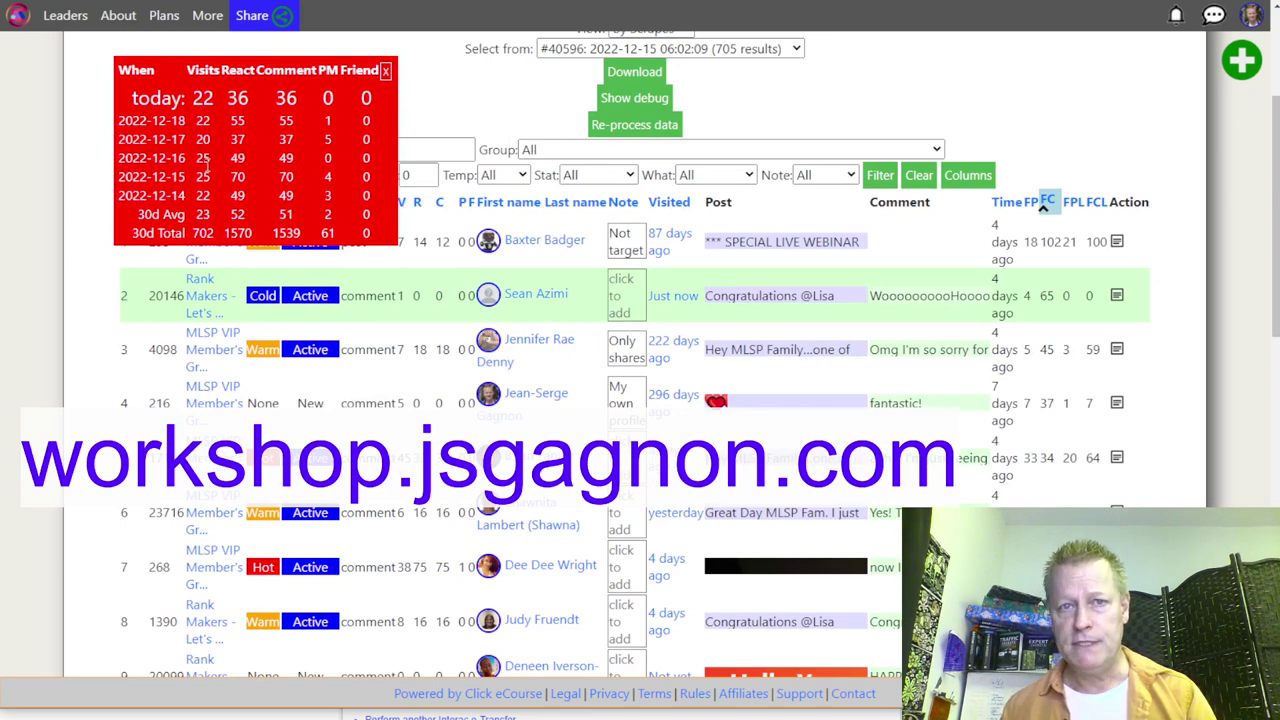
double_click(202, 72)
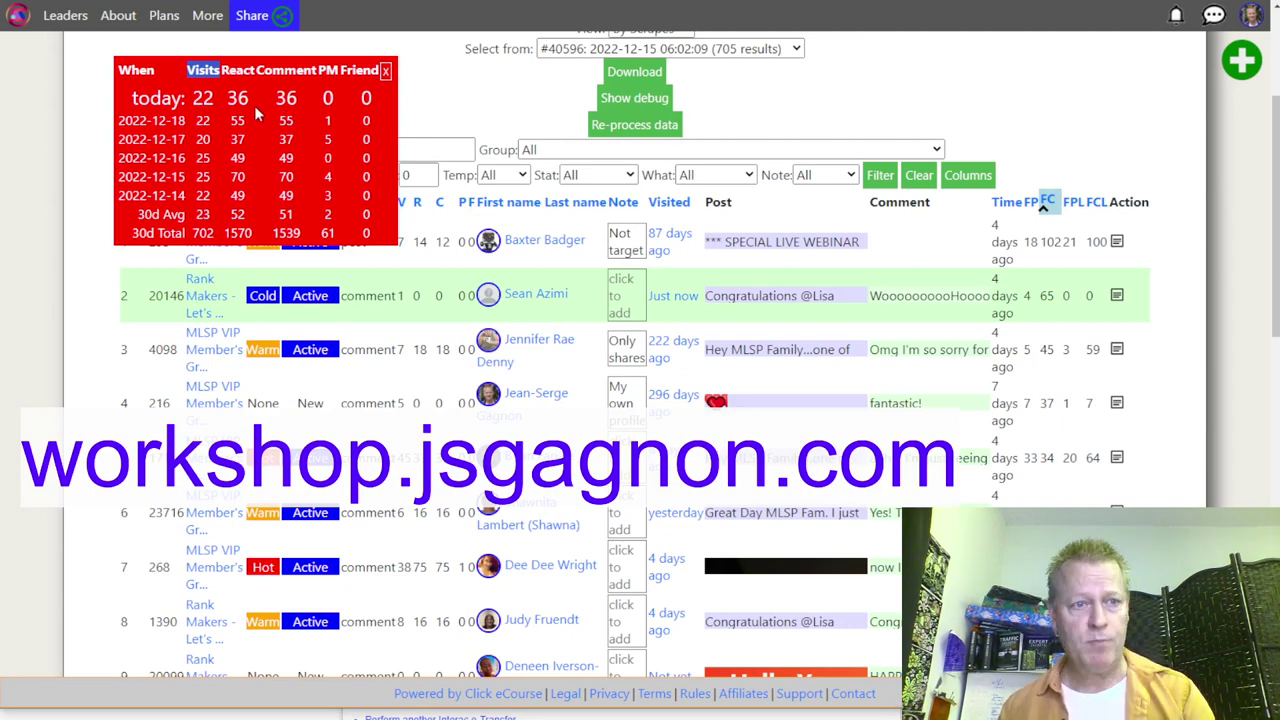
drag(193, 98, 207, 100)
click(200, 136)
click(205, 160)
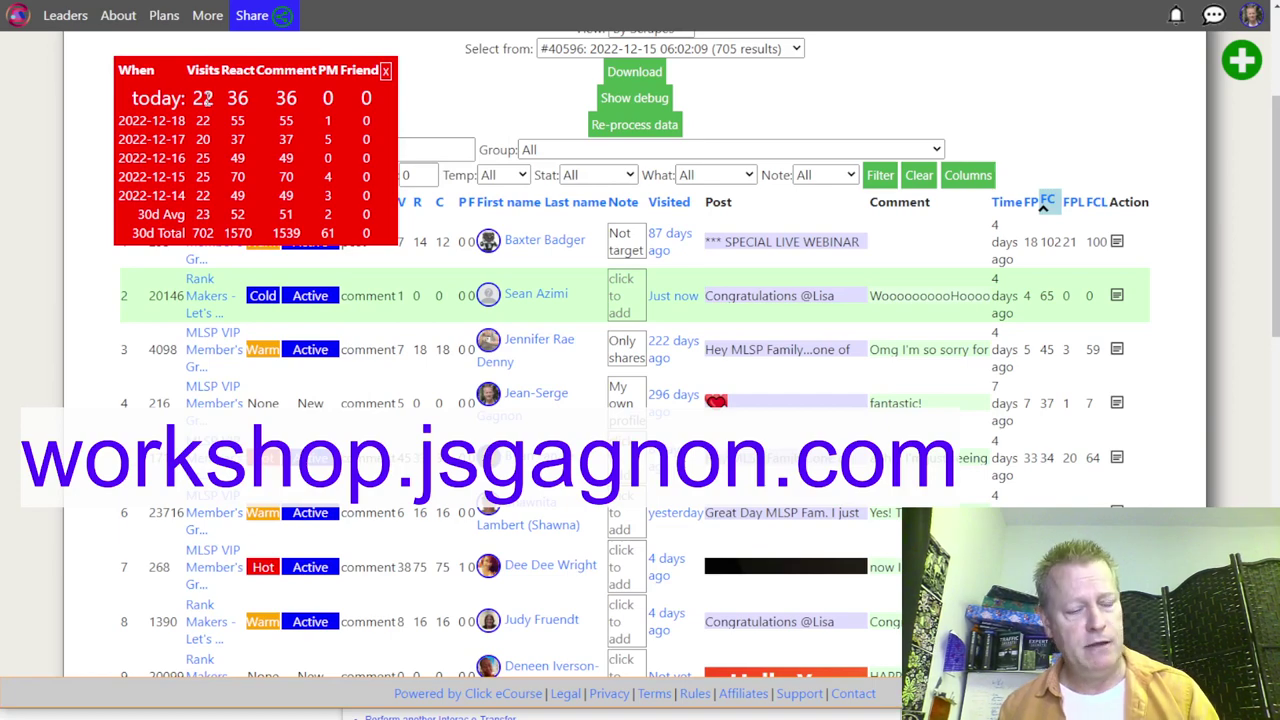
Step: Open the detail card for the contact in row 5 of the table
scroll(686, 372, down, 4)
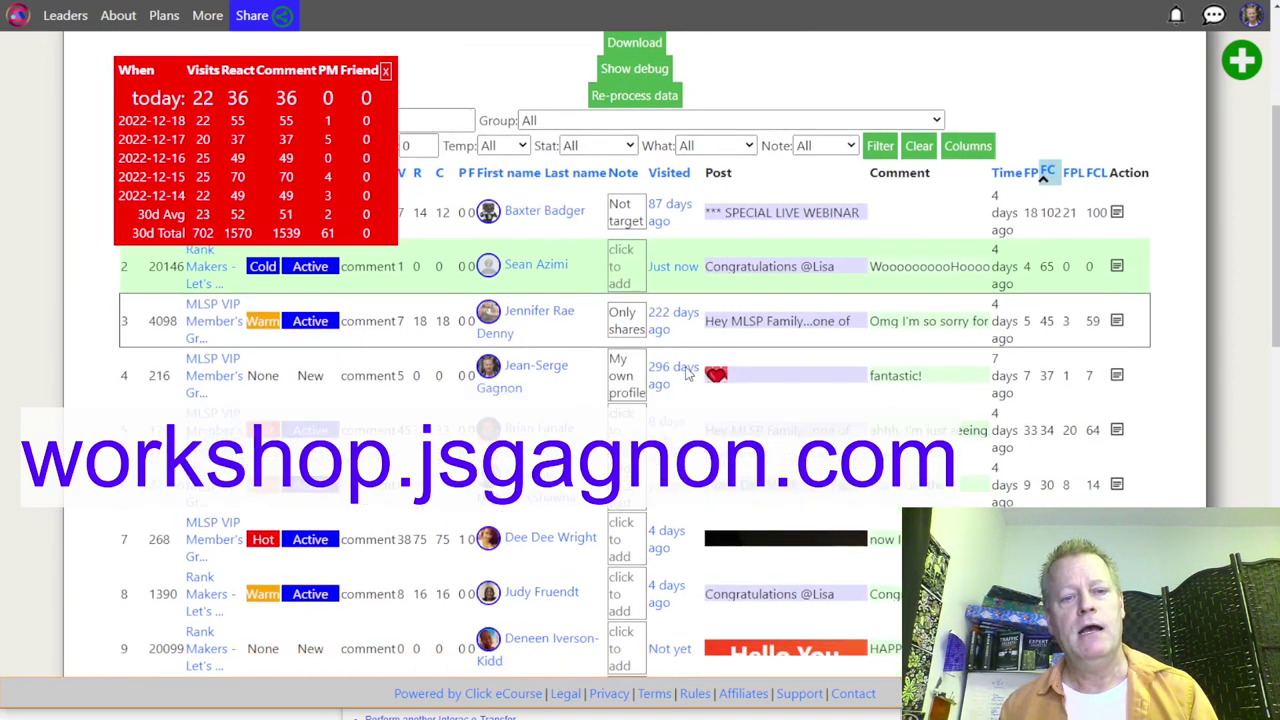
scroll(686, 372, down, 2)
scroll(686, 371, up, 3)
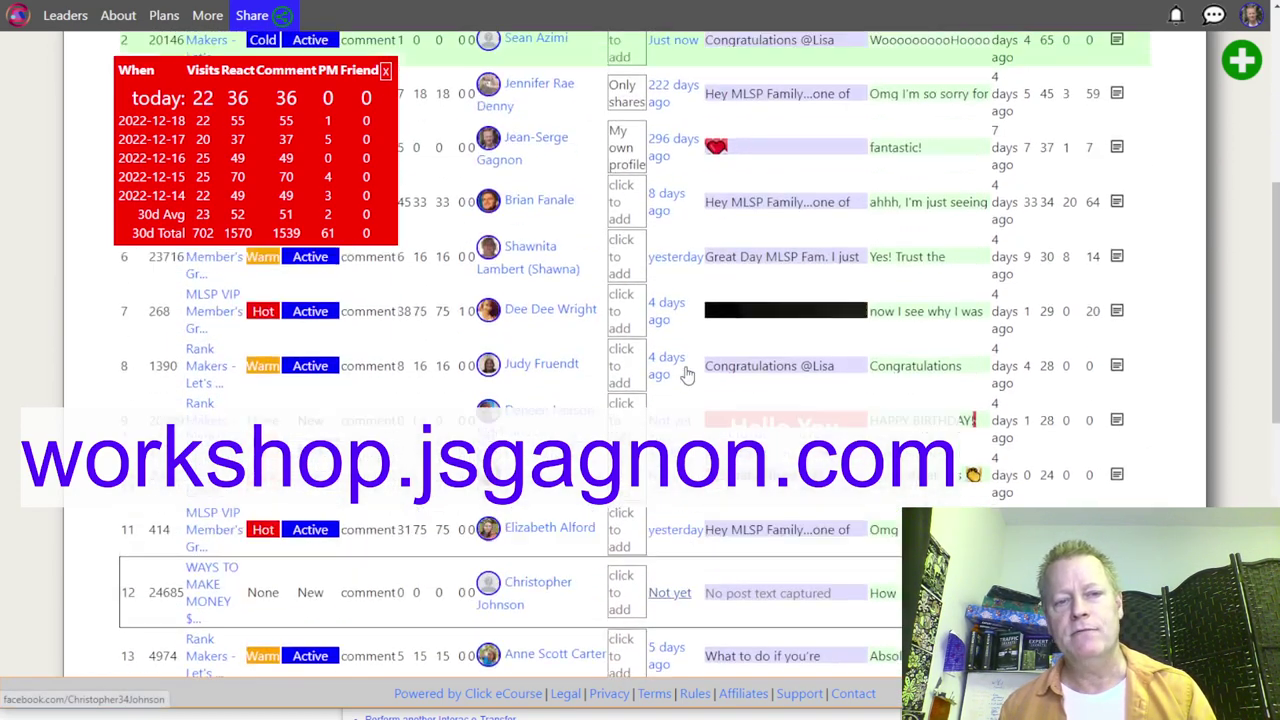
click(531, 213)
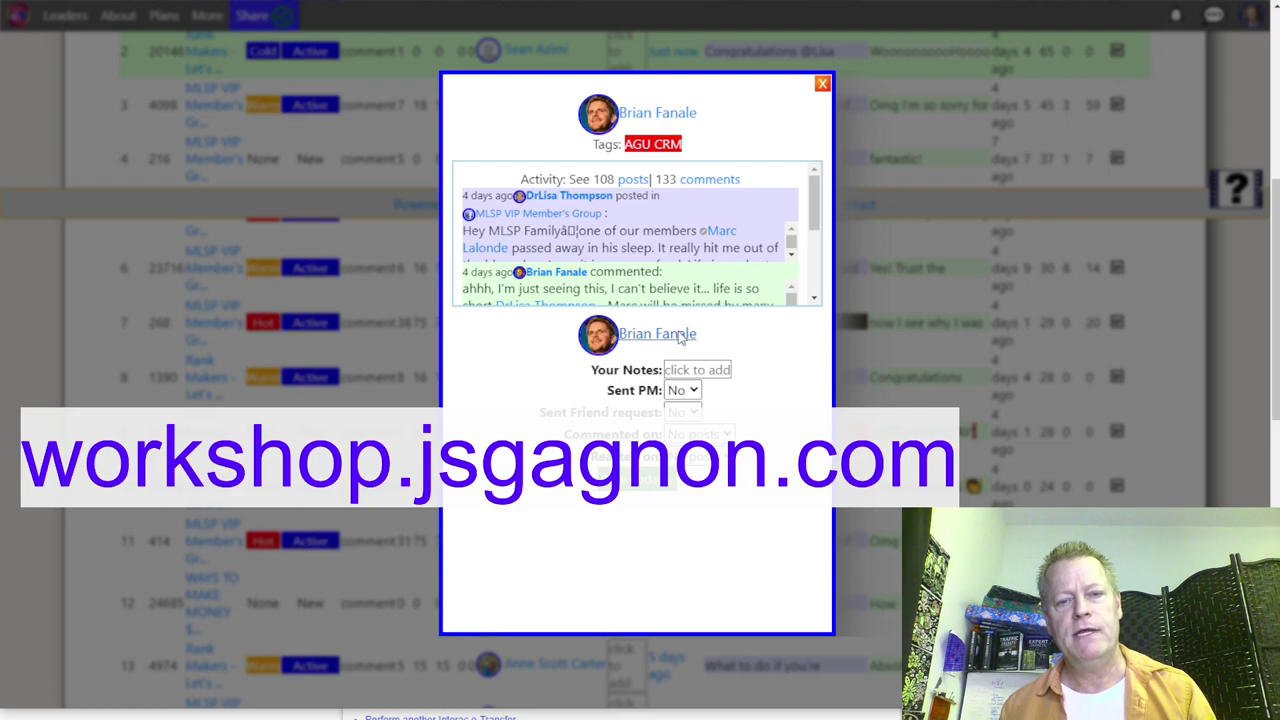
Step: Open the contact's Facebook profile and react with Love to their World Cup post
click(684, 334)
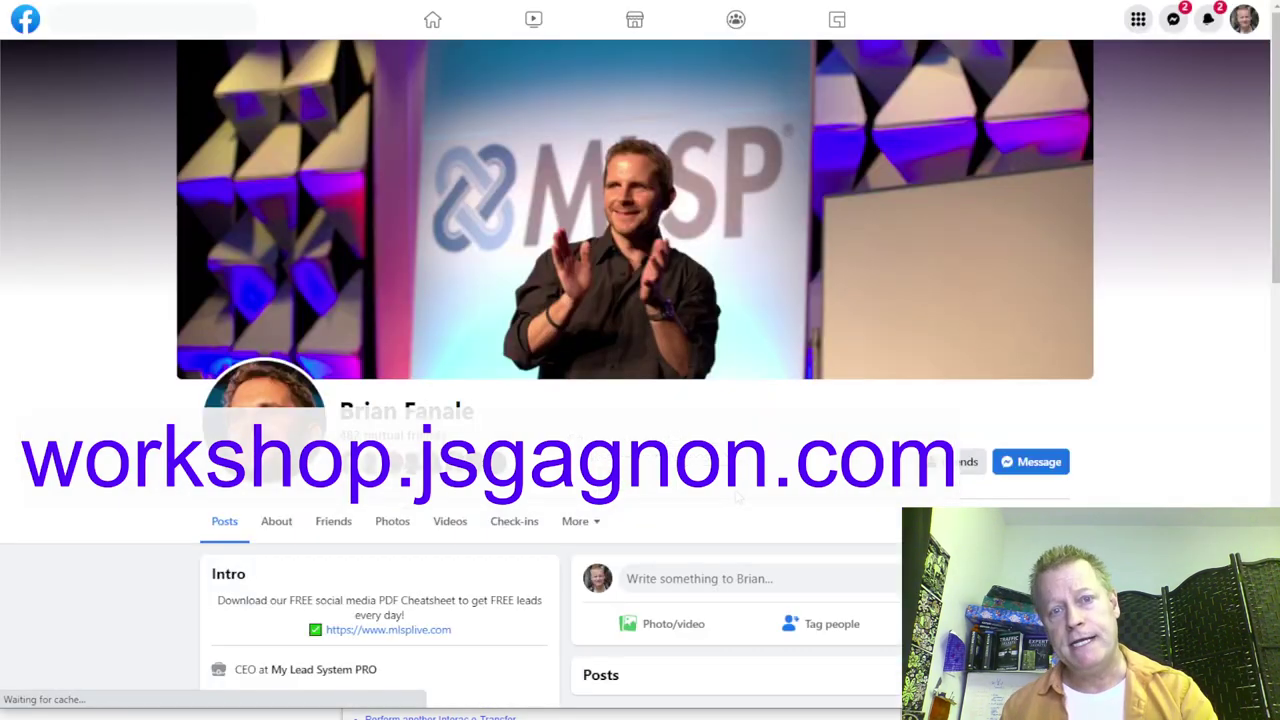
scroll(736, 497, down, 8)
scroll(728, 692, up, 3)
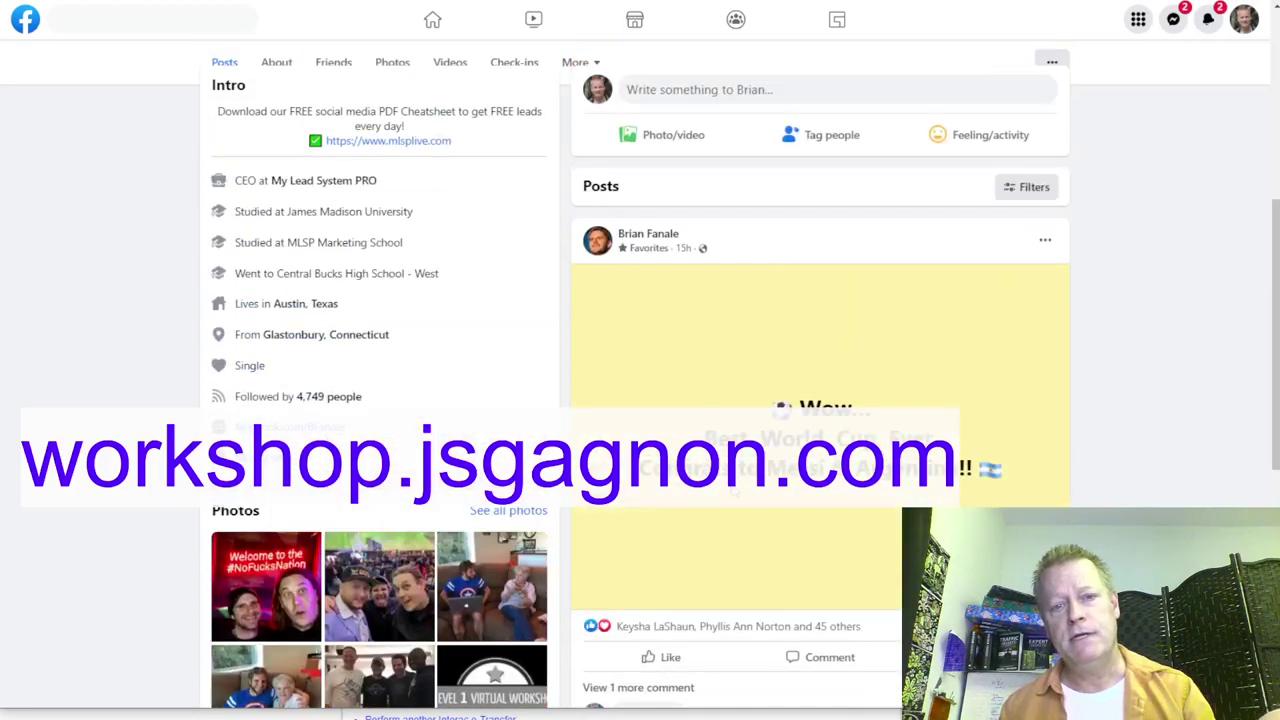
scroll(740, 680, down, 3)
scroll(720, 163, up, 5)
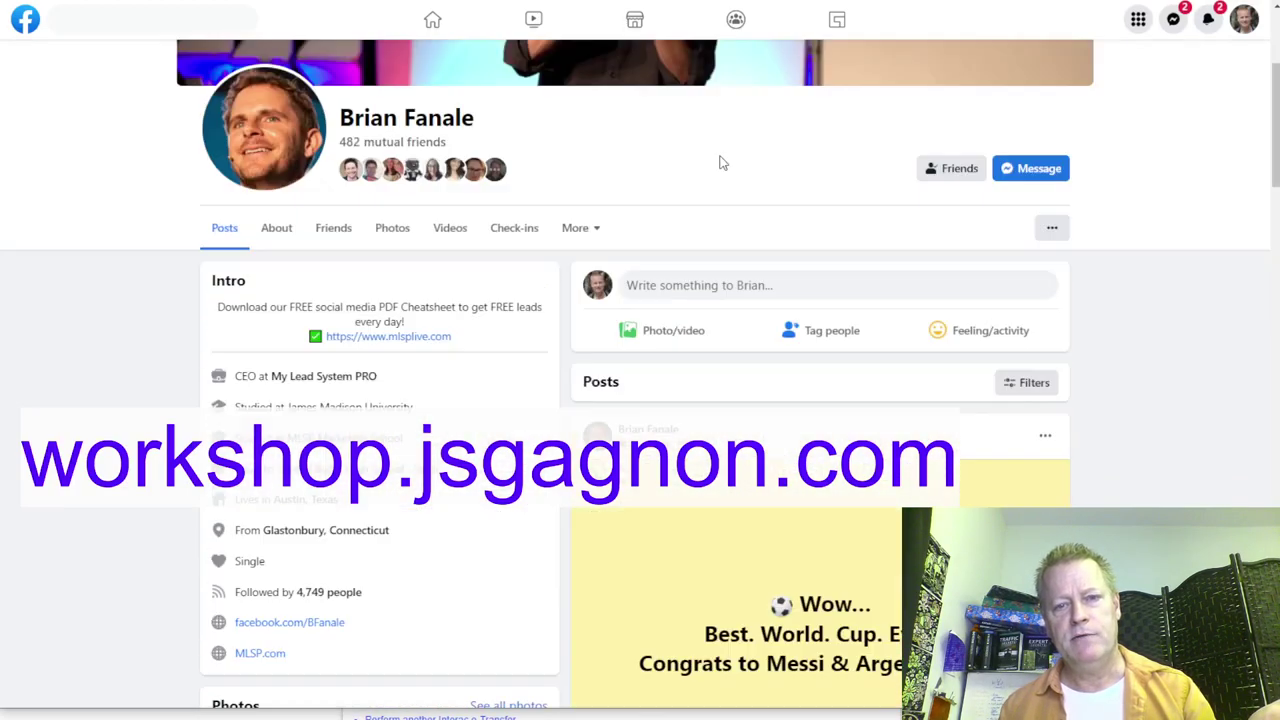
scroll(775, 604, down, 3)
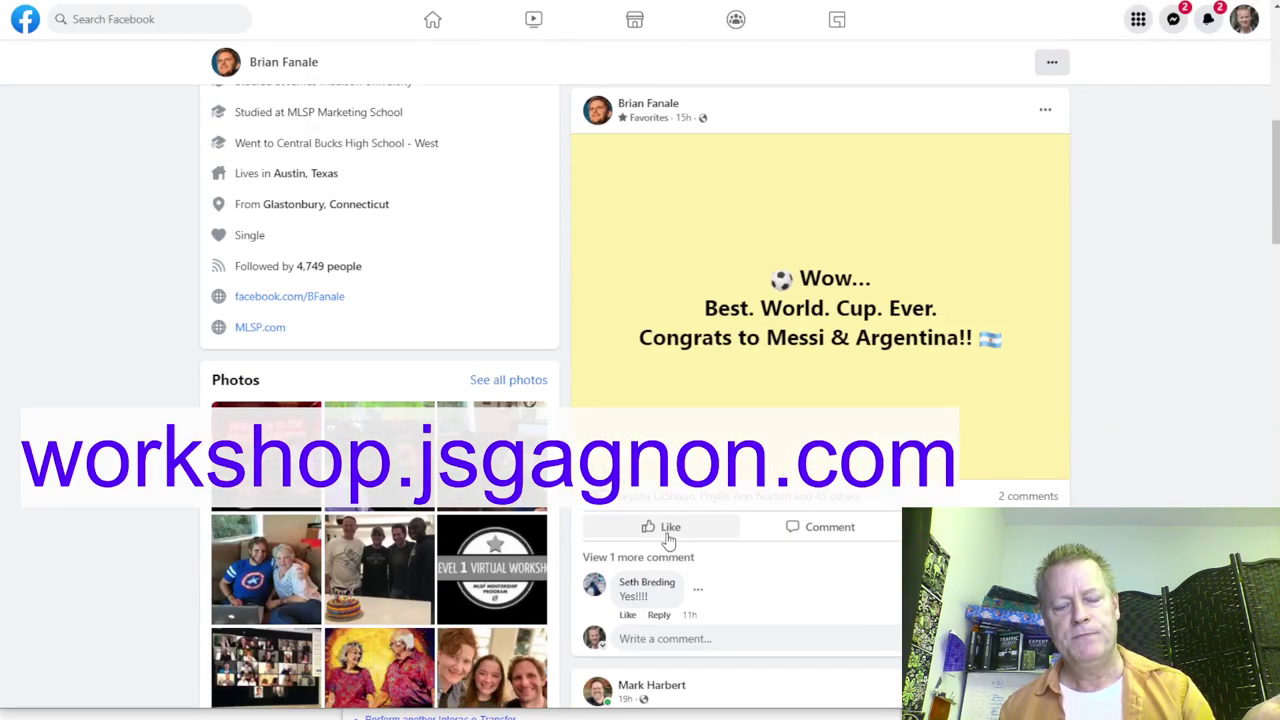
mouse_move(668, 538)
click(645, 492)
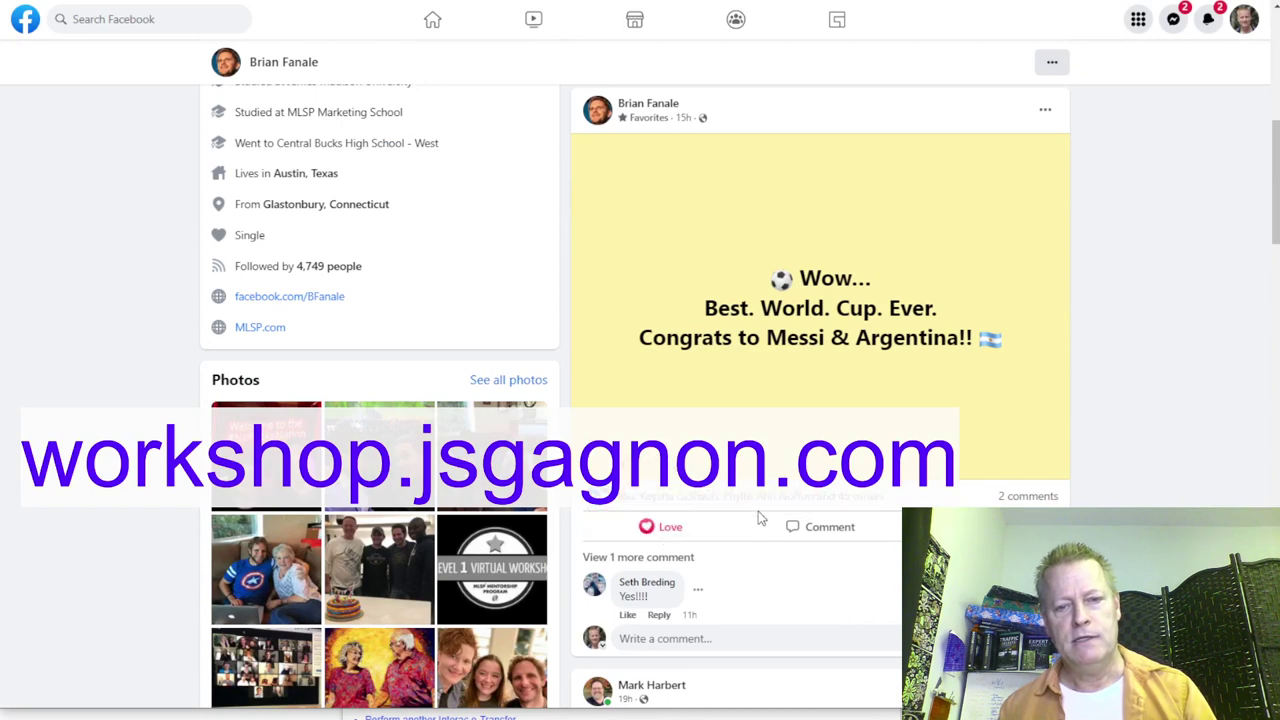
Step: Comment 'Woohoo!' on the World Cup post
click(822, 530)
text(W)
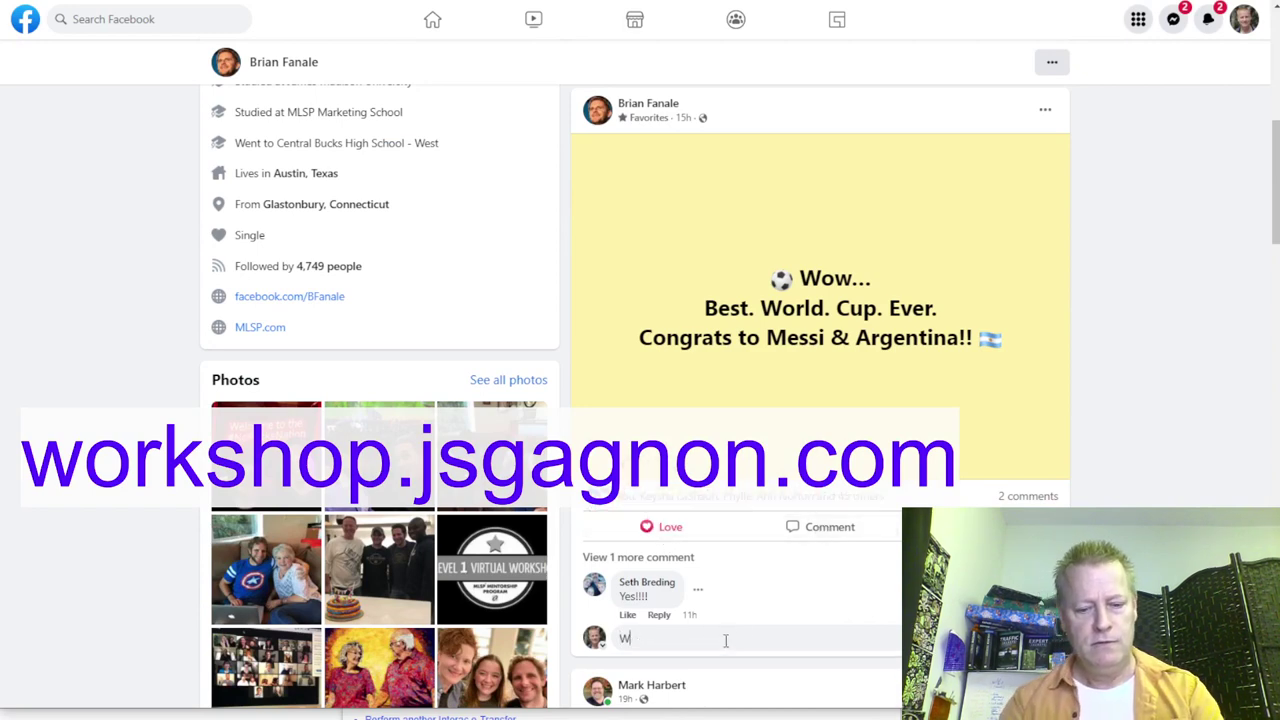
text(oohoo!)
key(Return)
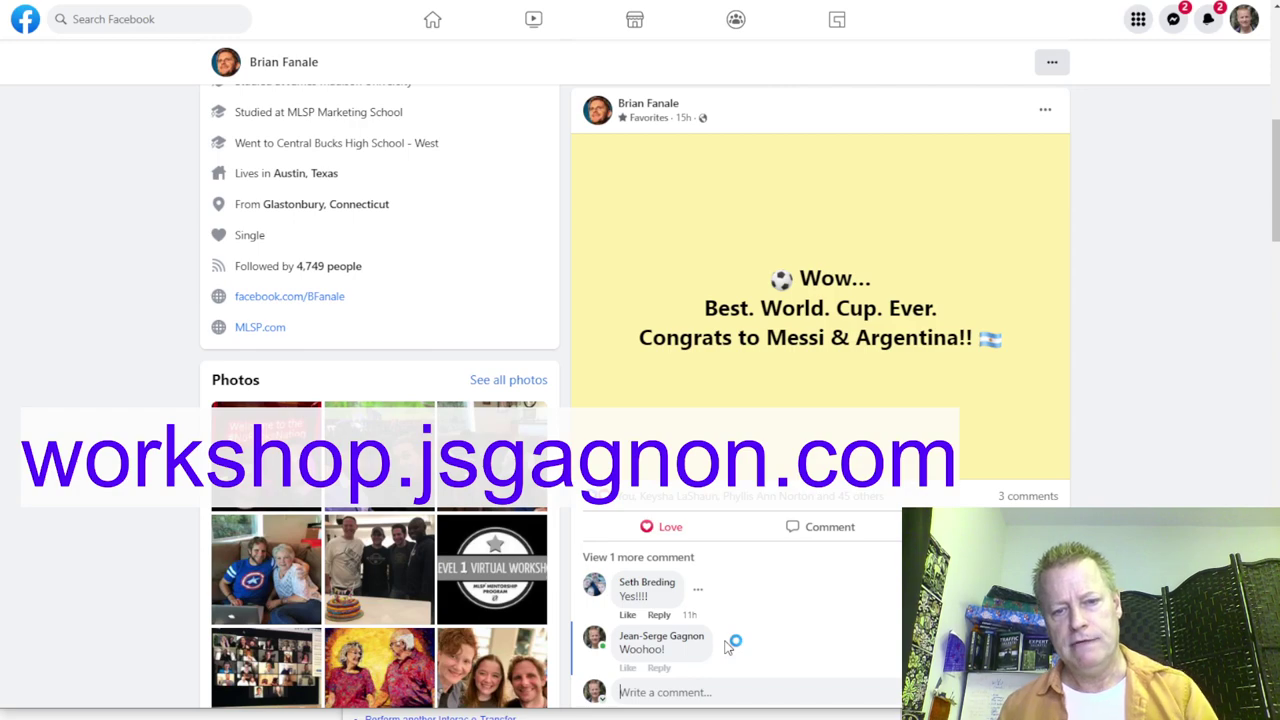
scroll(903, 52, down, 10)
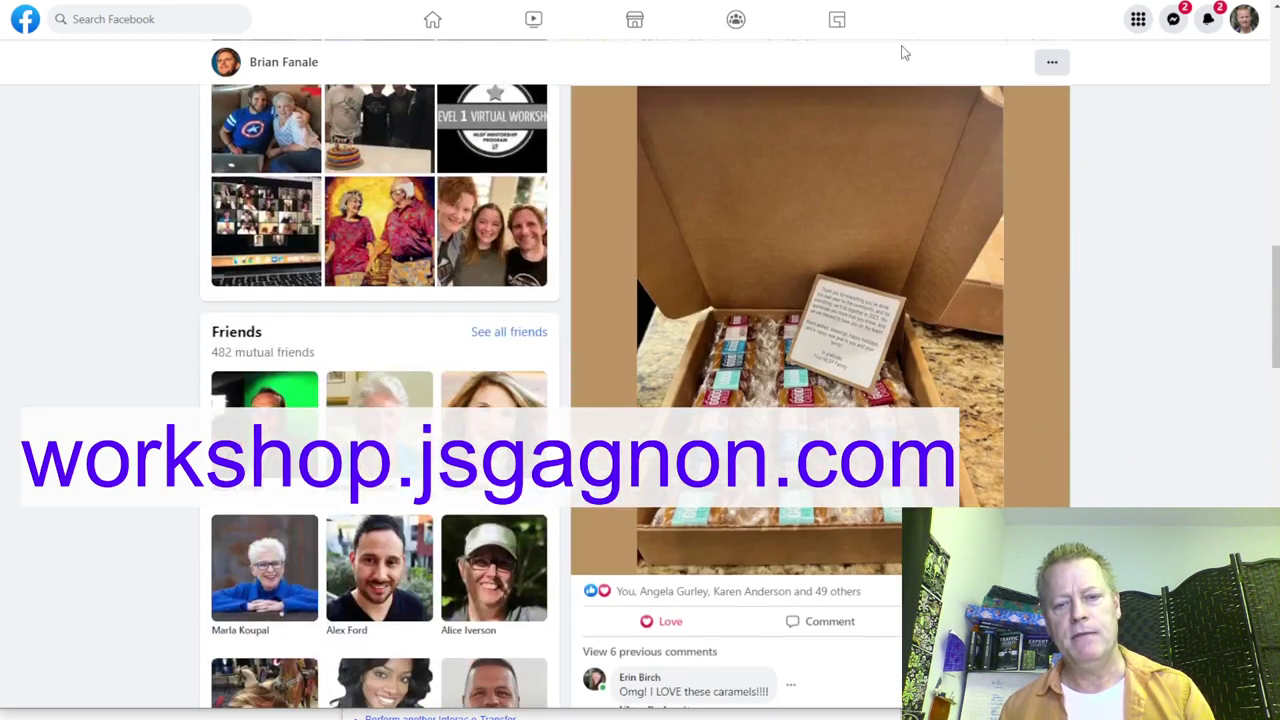
scroll(903, 52, up, 3)
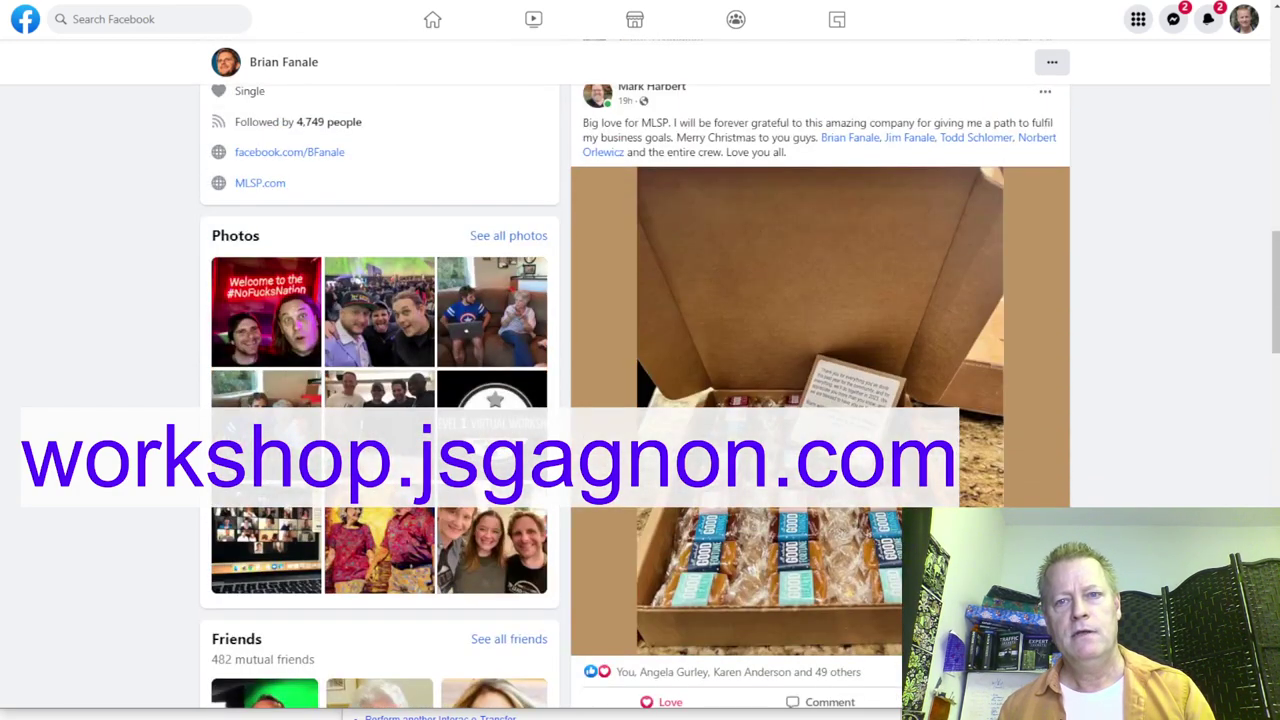
Step: Close the profile and set Commented on to 1 post in the contact's card
key(ctrl+w)
click(683, 434)
click(688, 495)
click(690, 458)
click(689, 511)
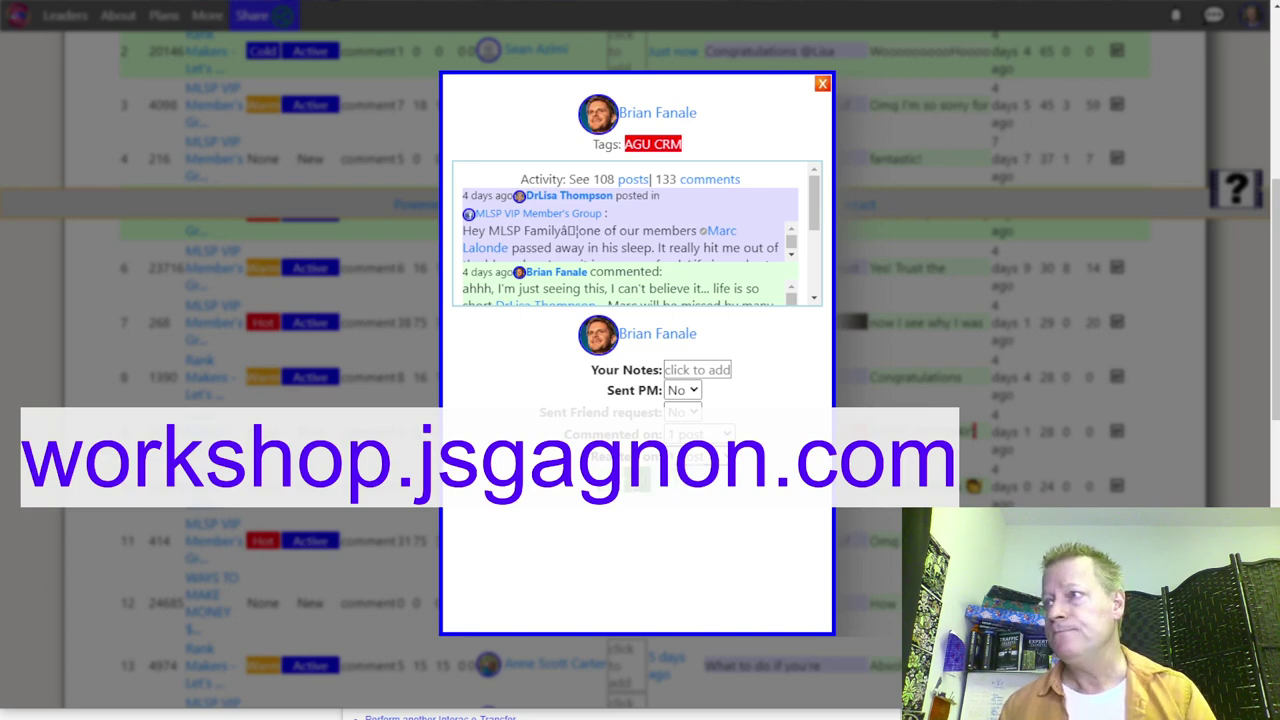
Step: Save the visit so the contact's row turns green and today's visits reach 23
click(660, 482)
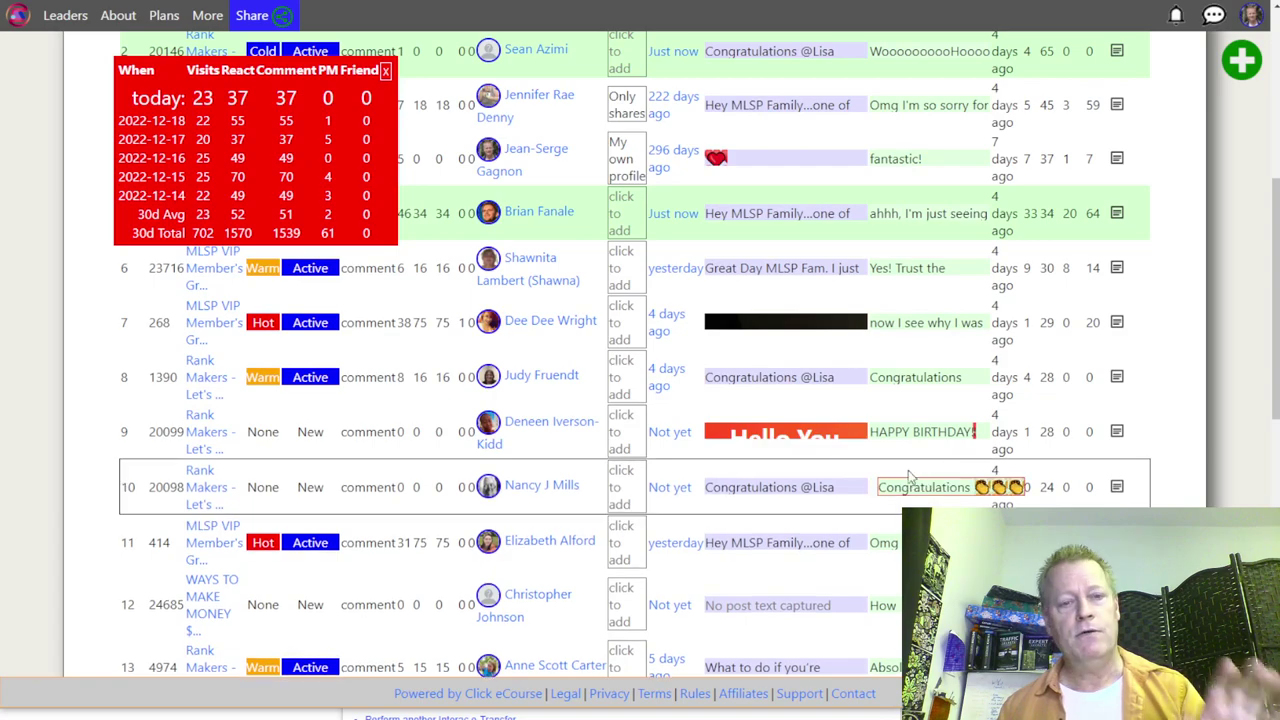
scroll(584, 387, down, 1)
scroll(584, 390, down, 4)
scroll(584, 420, up, 8)
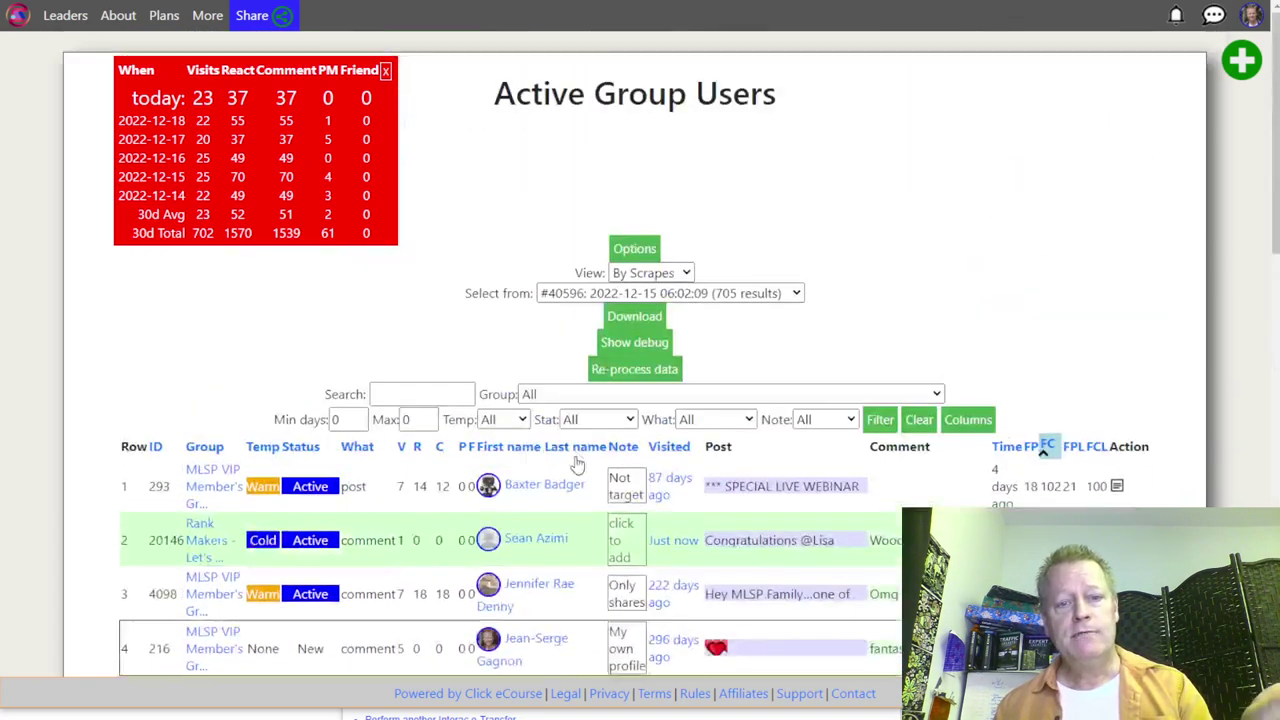
scroll(585, 460, down, 11)
scroll(585, 465, down, 3)
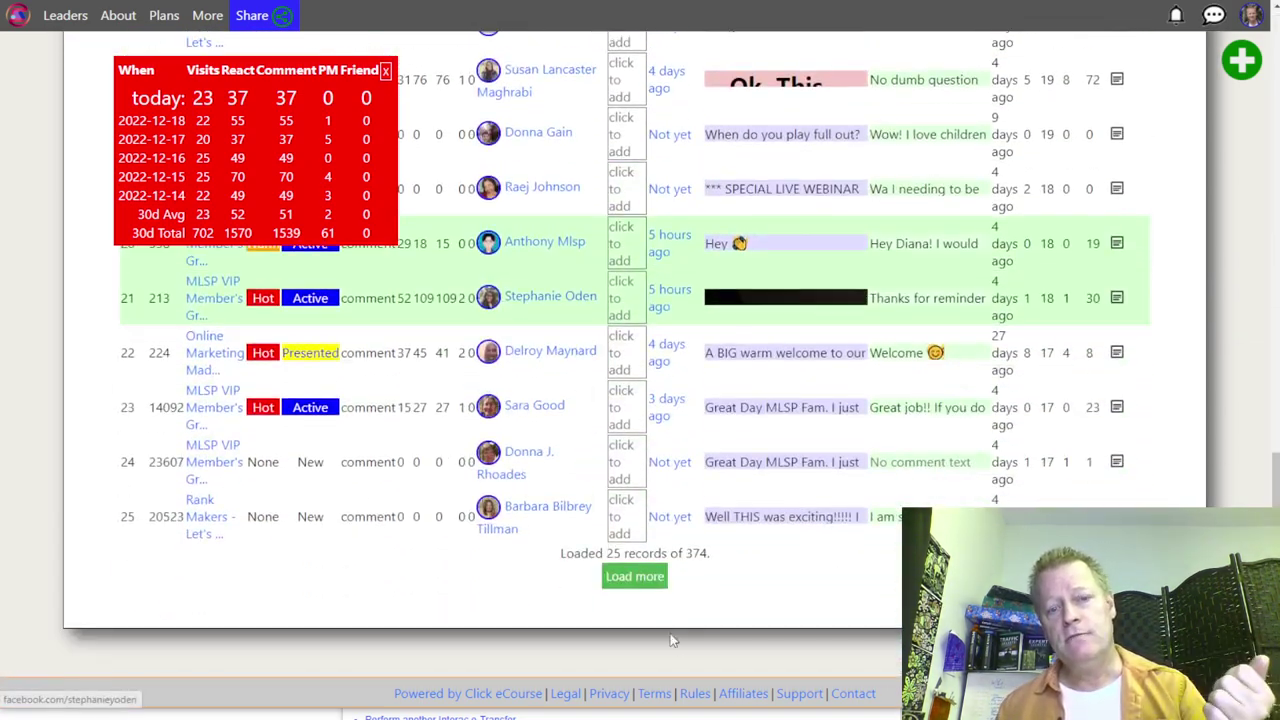
Step: Load more records into the member table and review the list
click(633, 575)
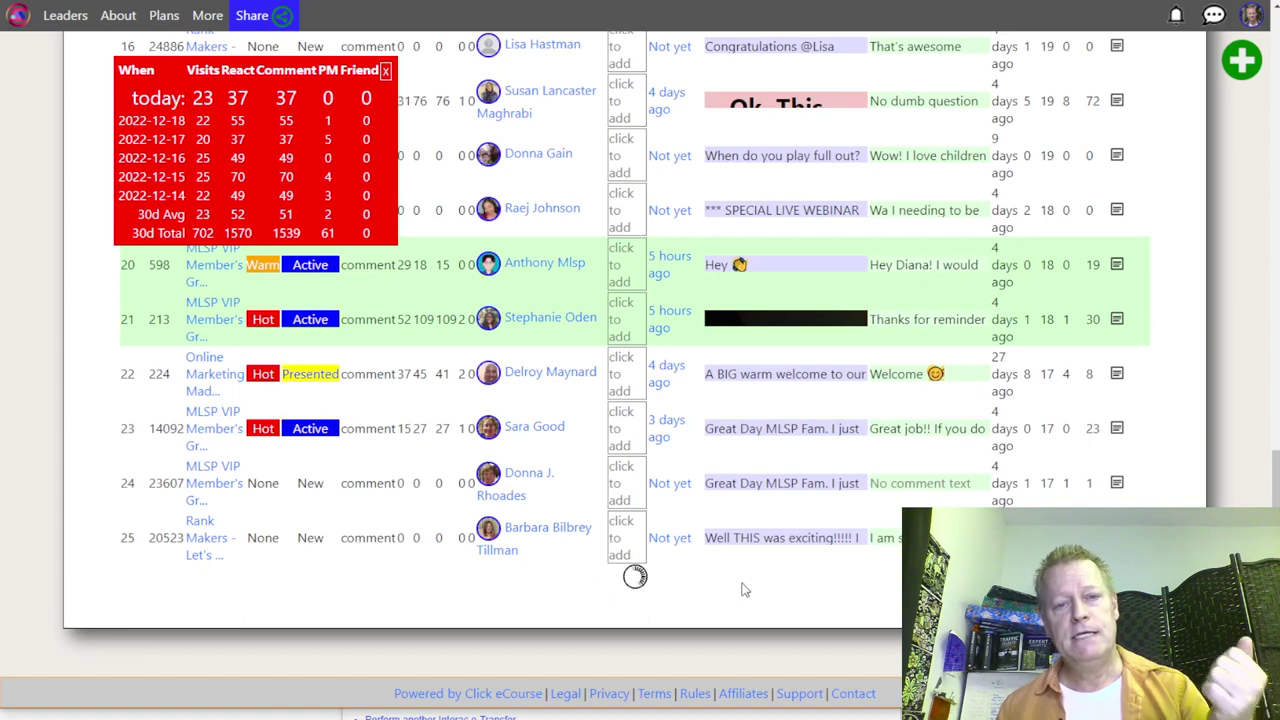
scroll(743, 590, down, 3)
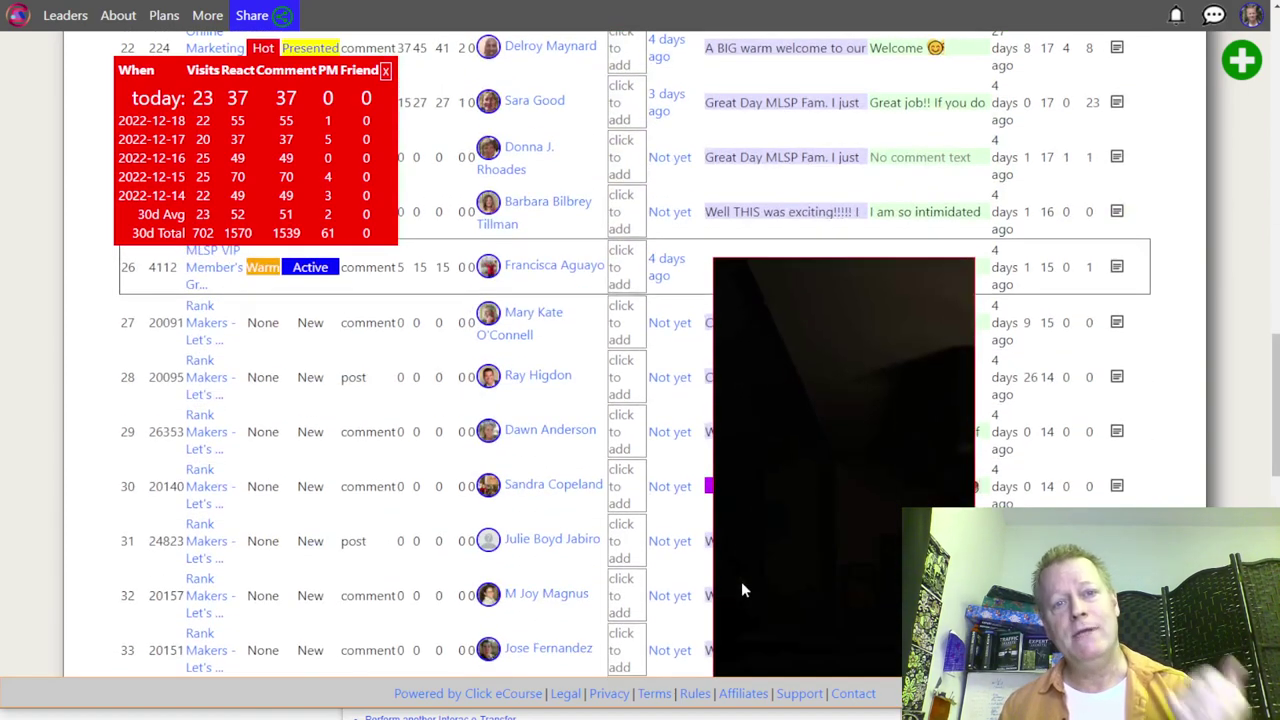
scroll(742, 584, down, 5)
scroll(680, 514, up, 9)
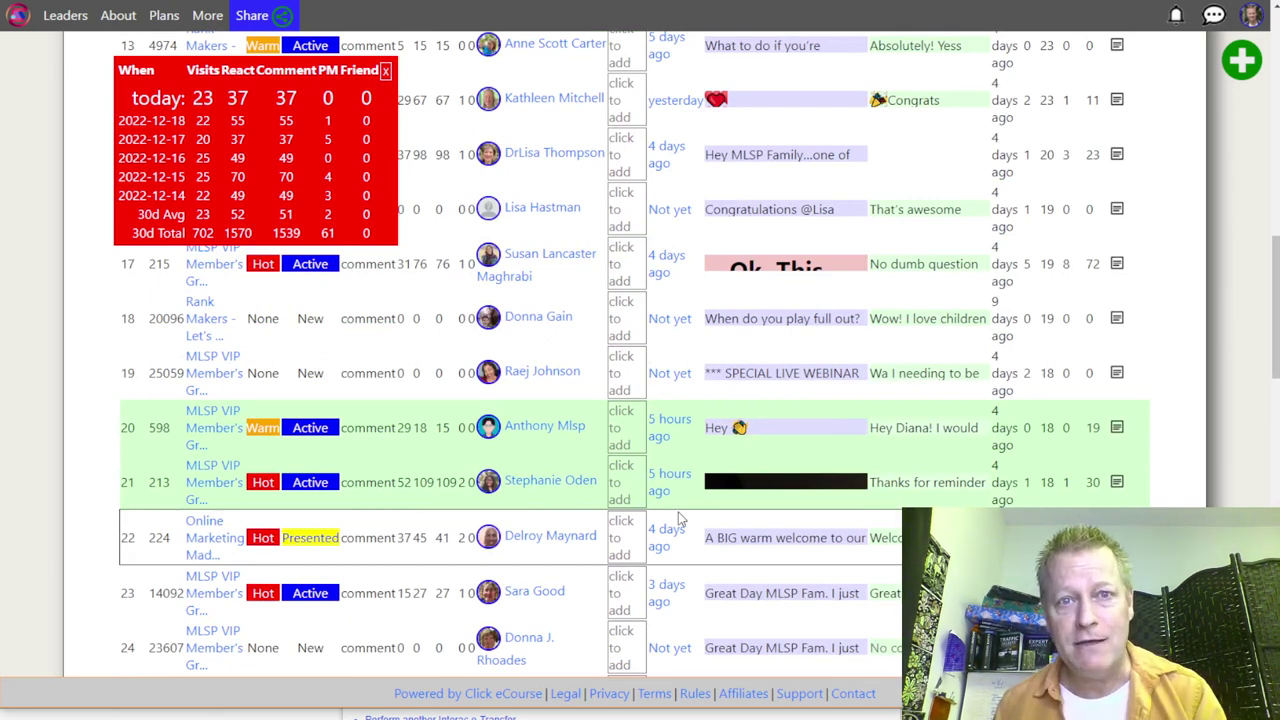
scroll(678, 518, up, 10)
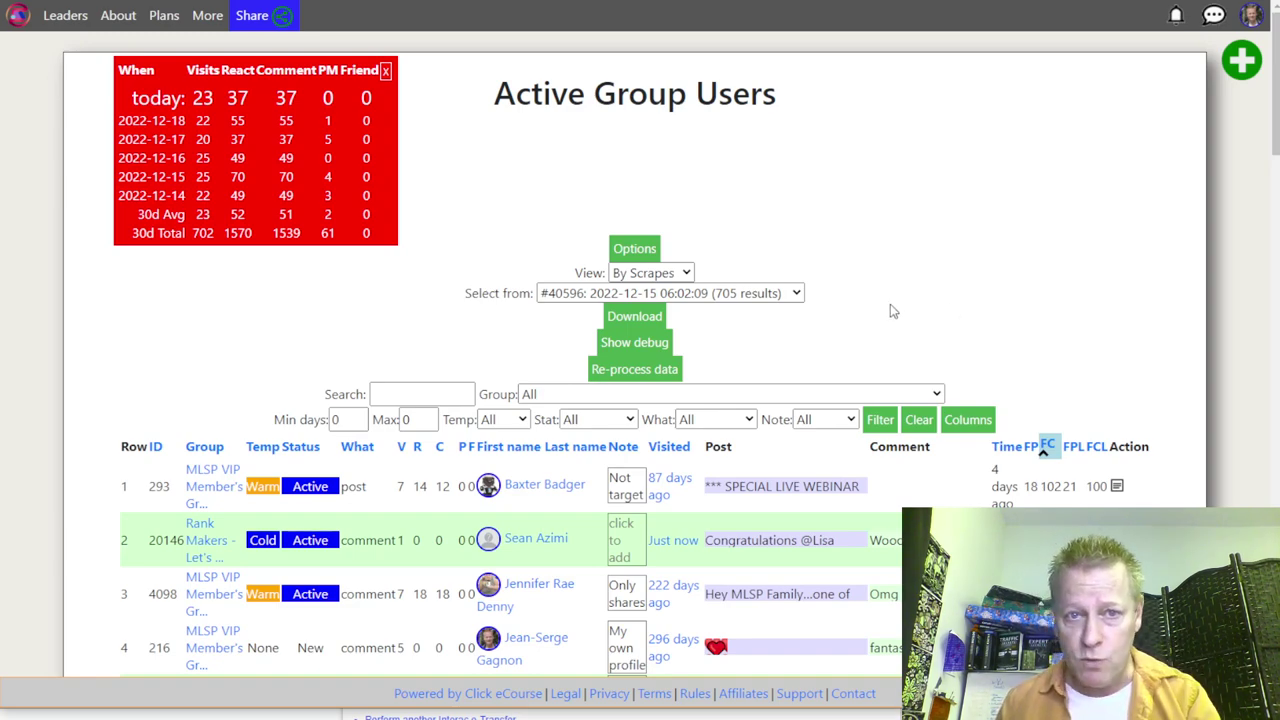
scroll(891, 308, down, 14)
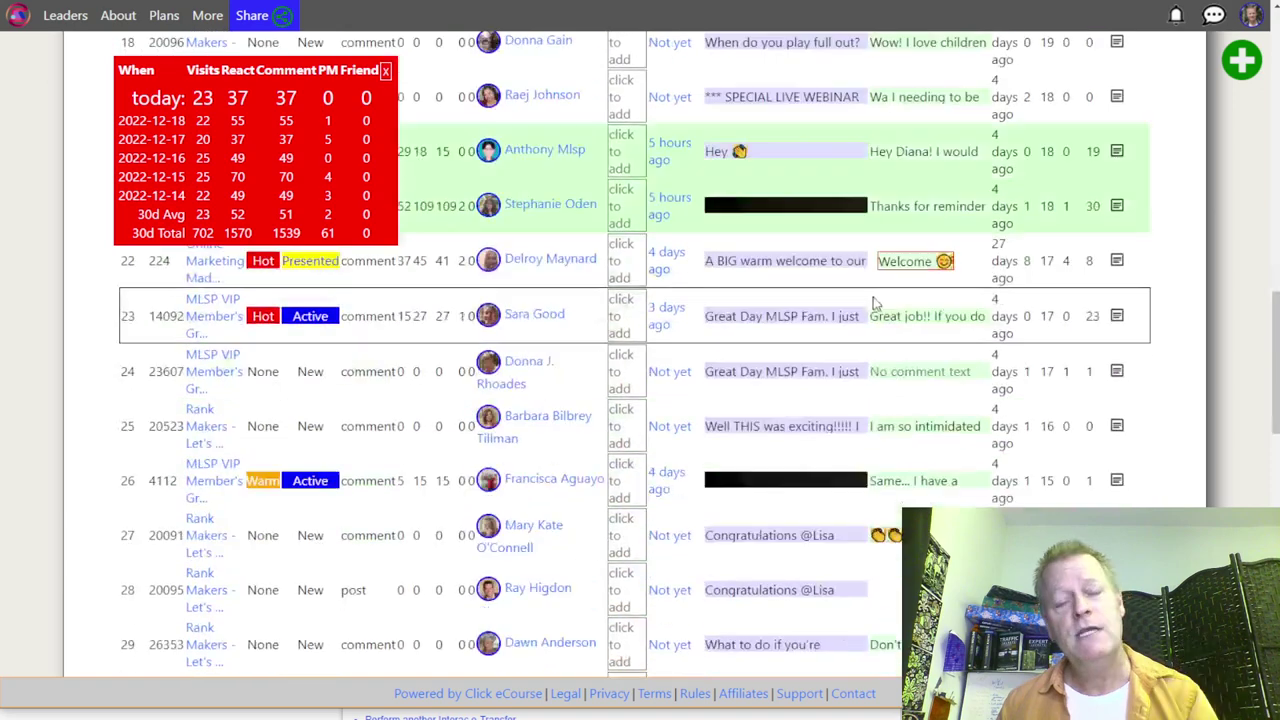
scroll(873, 303, up, 12)
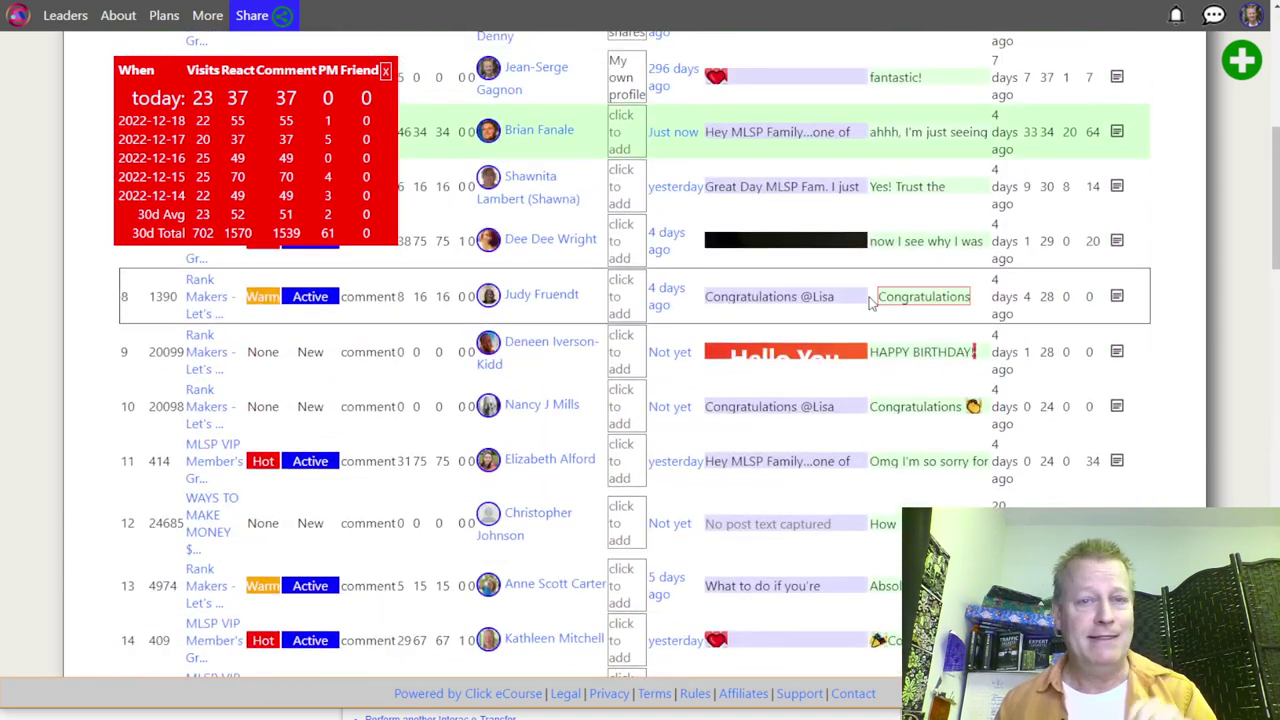